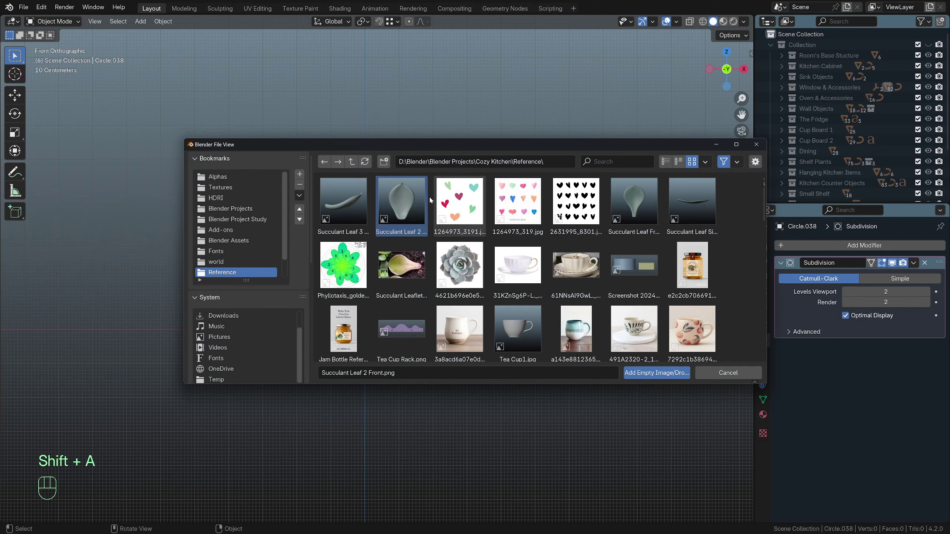
Add Succulent Leaf 2 Front.png as a flat reference image, rotated -90° about X, and lower it about 4.1 m along Z
click(644, 375)
key(g)
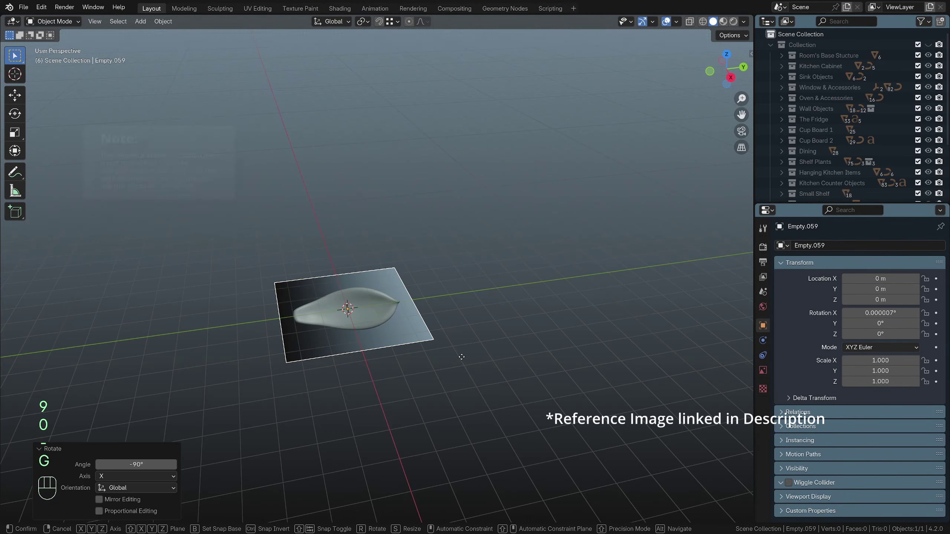
key(z)
click(477, 438)
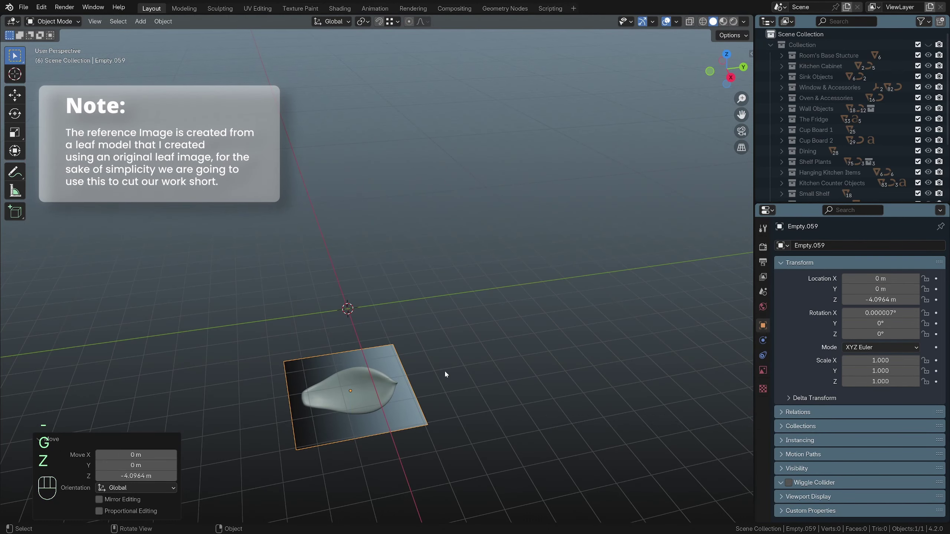
Add Succulent Leaf 3 Front.png as a second reference image, aligned to the front view
key(KP_1)
key(shift+a)
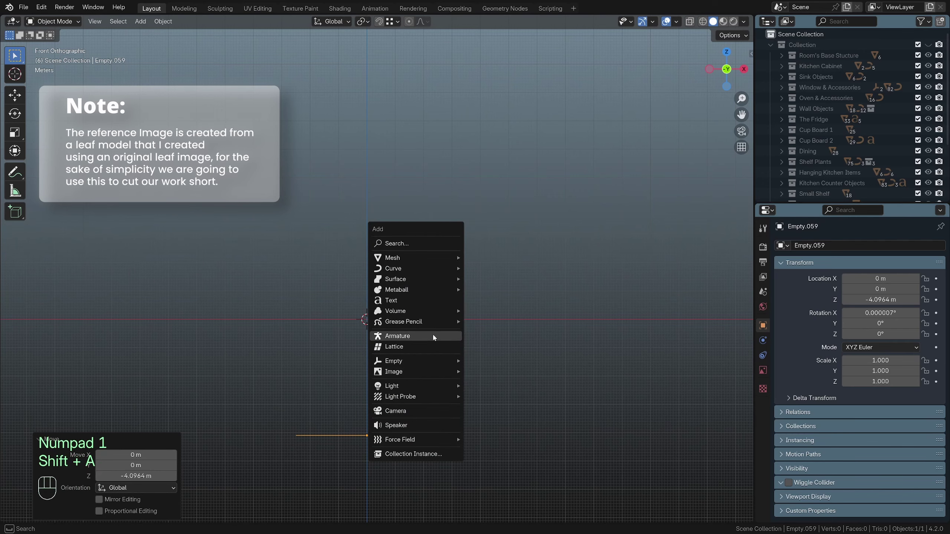
mouse_move(434, 371)
click(486, 371)
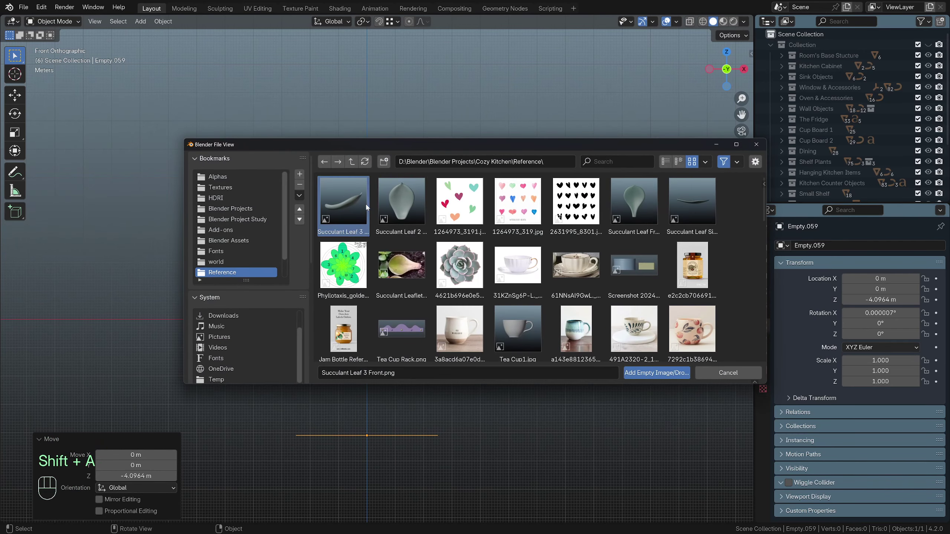
click(653, 372)
middle_drag(653, 371, 388, 331)
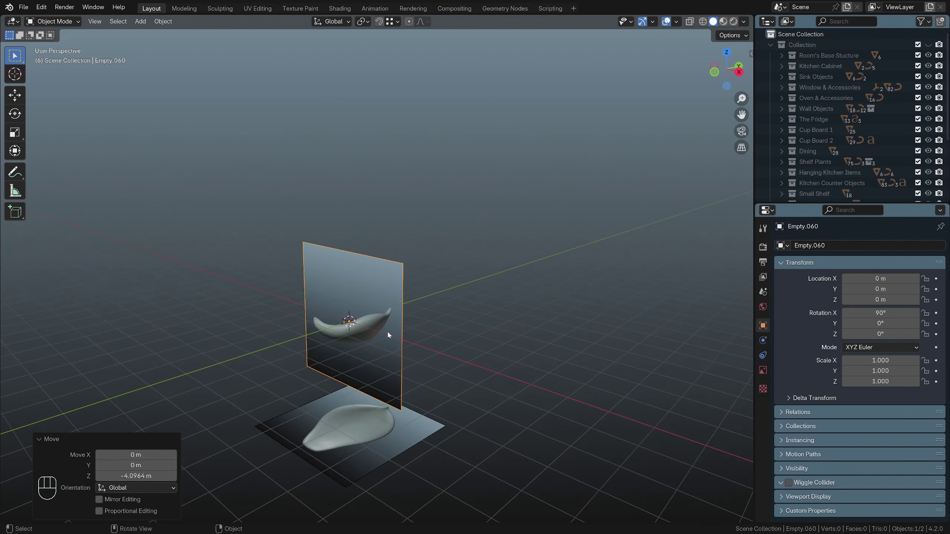
Rotate the side-profile leaf reference 90° about Z and move it about 7.77 m in the negative X direction
key(r)
key(z)
key(9)
key(0)
key(Return)
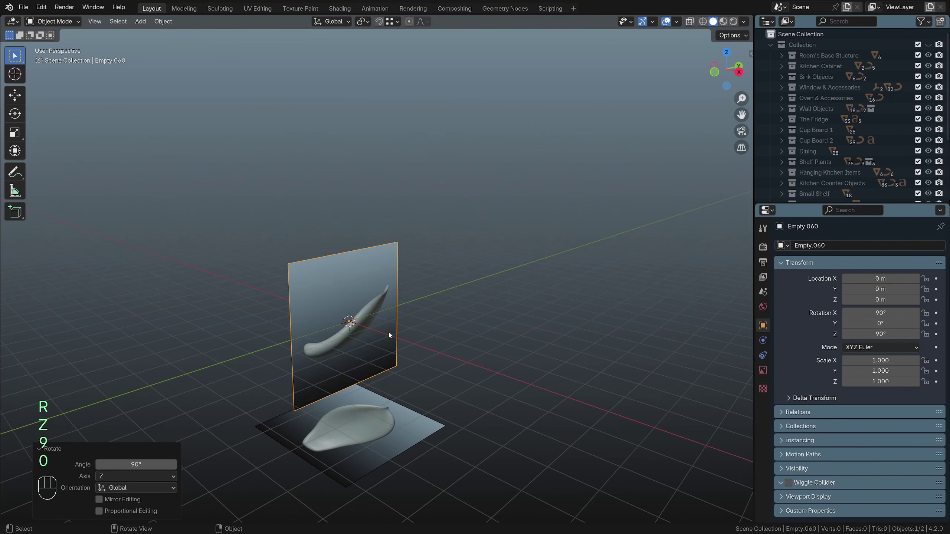
key(g)
key(x)
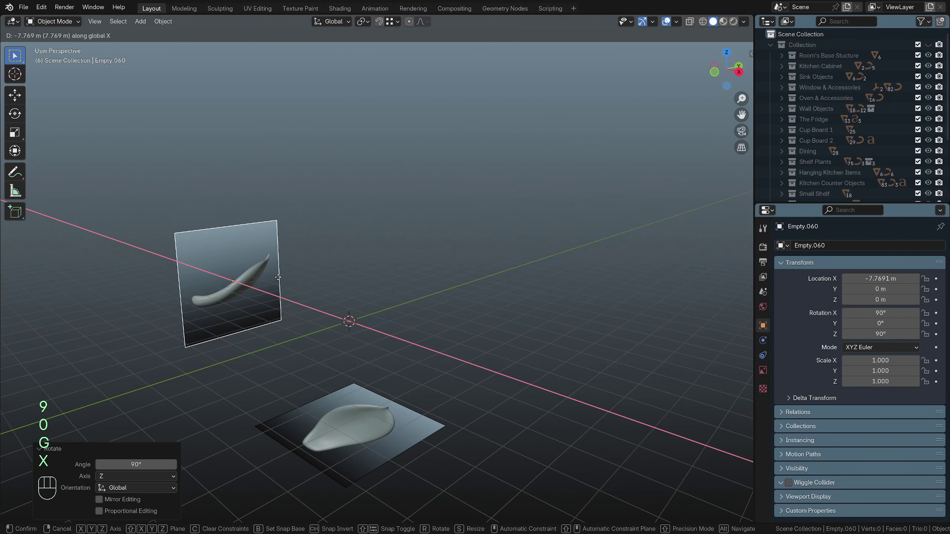
click(285, 285)
Add a 2 m plane at the origin over the leaf reference in top view
key(KP_7)
key(shift+a)
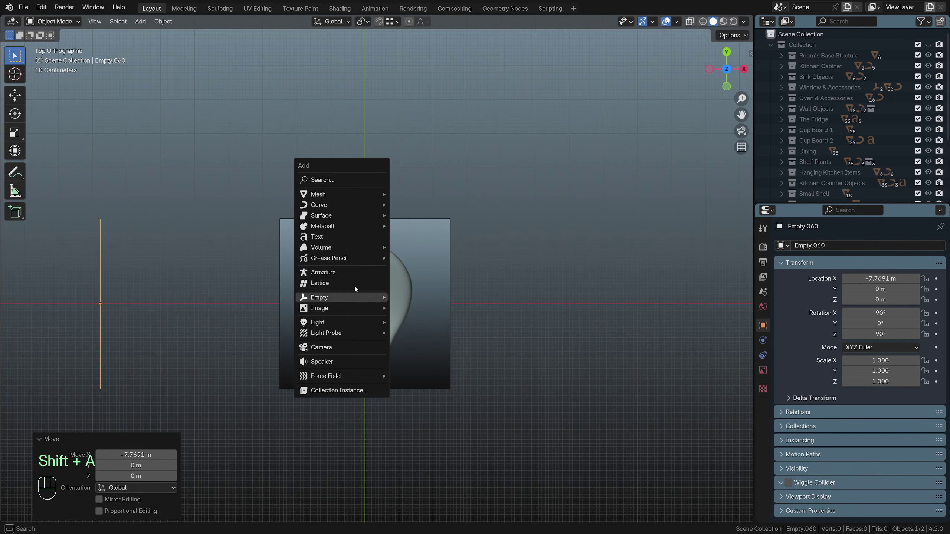
mouse_move(345, 195)
click(424, 194)
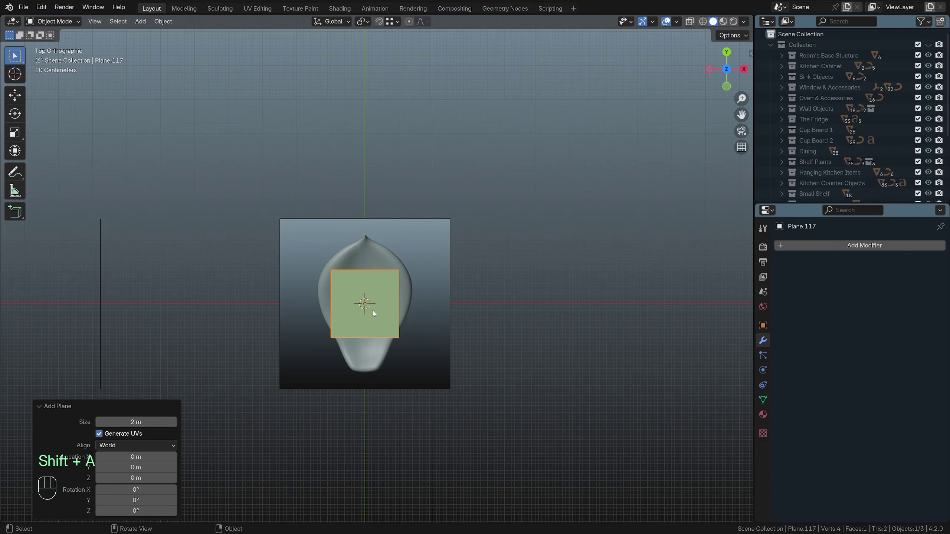
Split the plane along its vertical centre with a loop cut and rip, and delete the half on the negative X side
key(Tab)
key(ctrl+r)
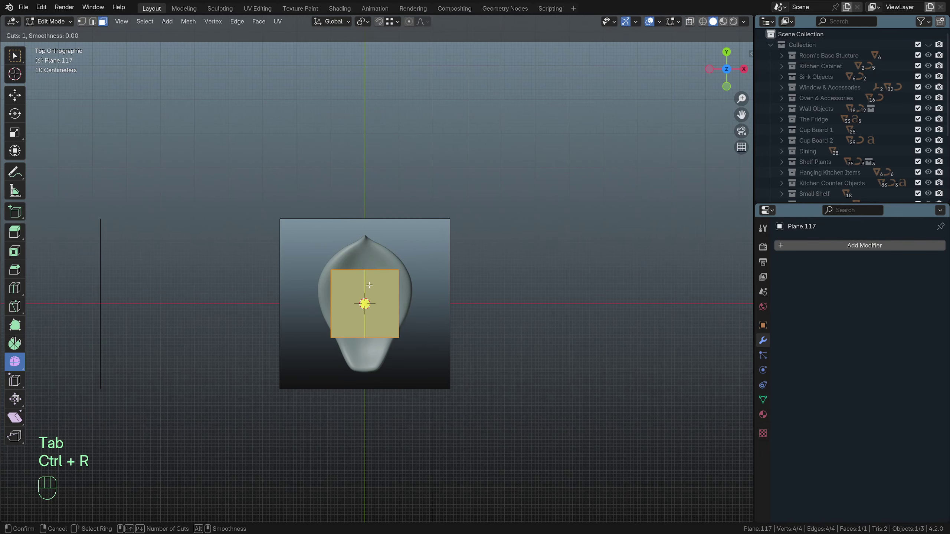
click(369, 285)
scroll(389, 338, up, 2)
key(v)
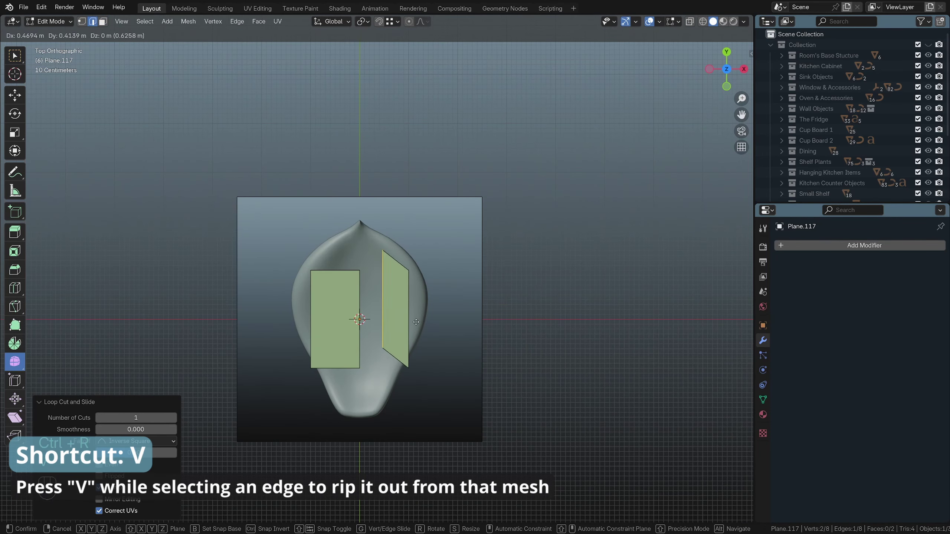
click(310, 276)
key(l)
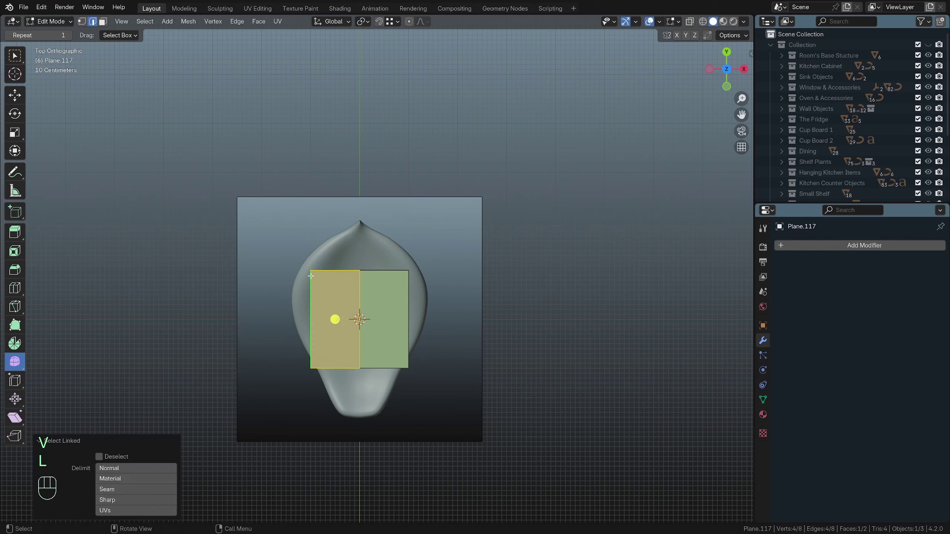
key(Delete)
click(287, 277)
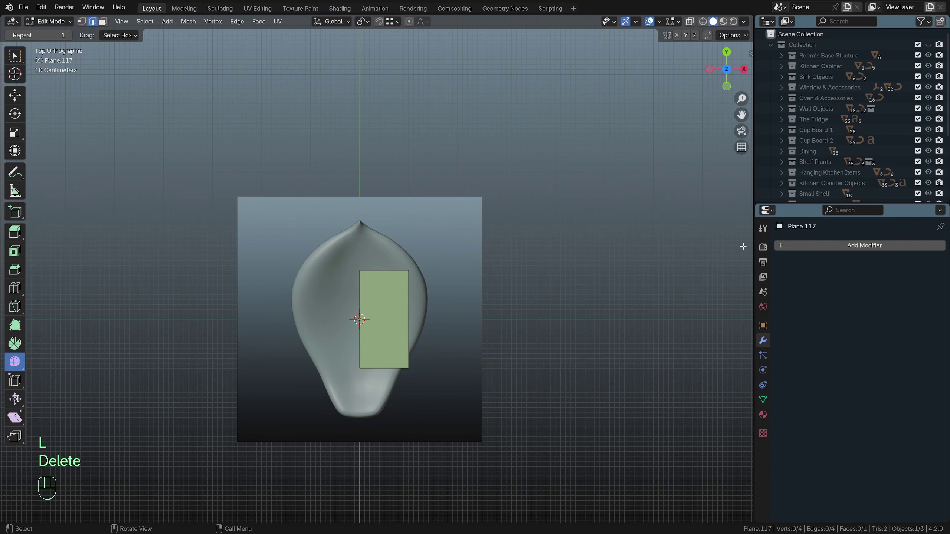
Add a Mirror modifier on the X axis with Clipping enabled to the half plane
click(811, 246)
click(868, 286)
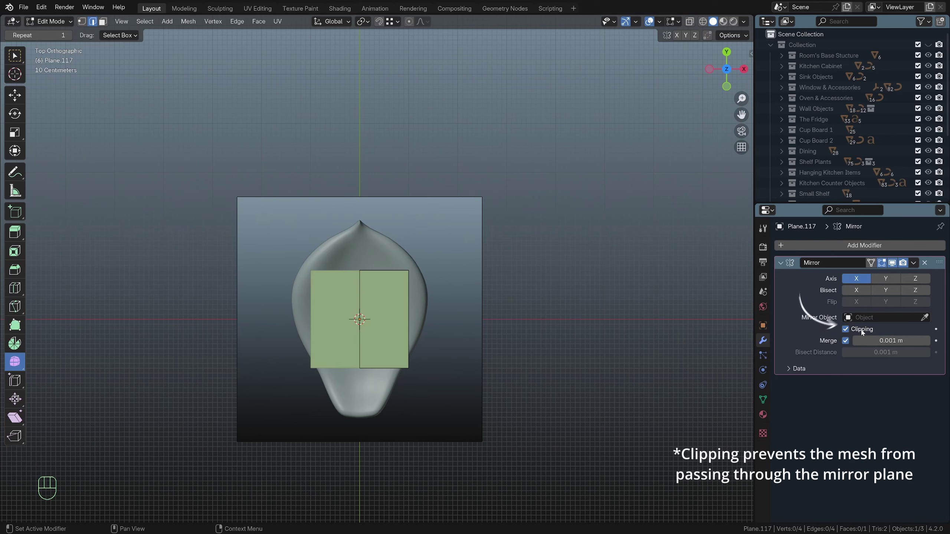
Move the plane's upper centre vertex to the leaf tip and its upper outer vertex onto the leaf outline
scroll(433, 313, up, 4)
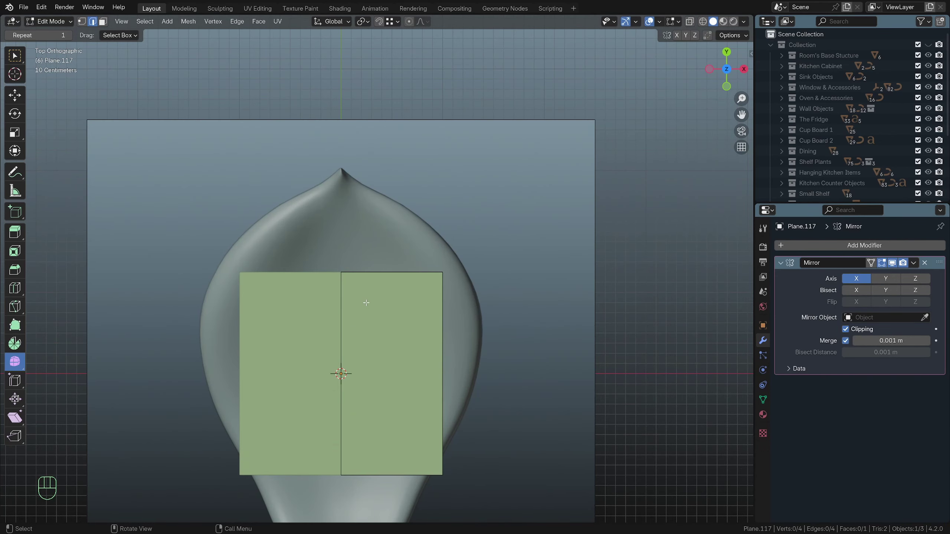
key(1)
click(352, 290)
key(g)
key(y)
click(356, 191)
click(483, 312)
key(g)
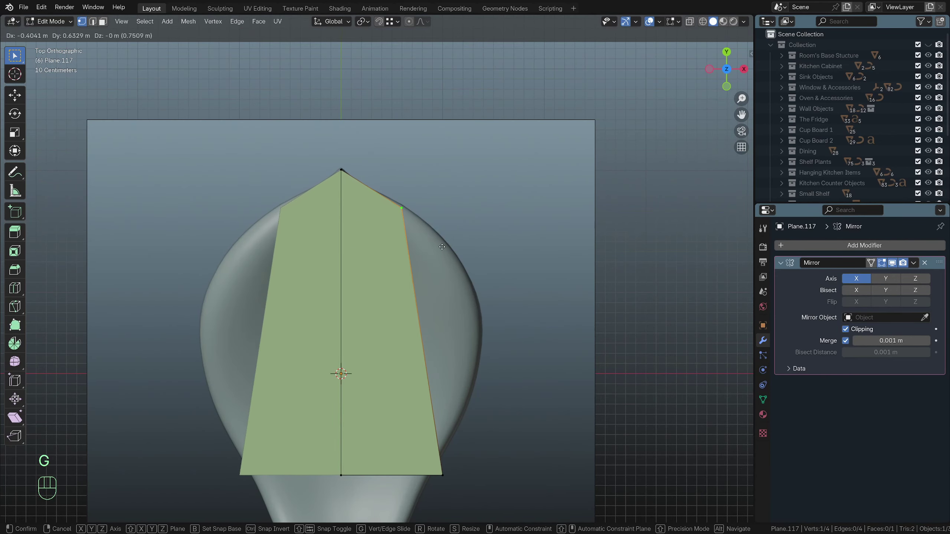
click(439, 240)
Narrow the plane's bottom edge and extrude it down to the leaf base, with X-ray display on
click(444, 445)
scroll(436, 400, down, 5)
key(g)
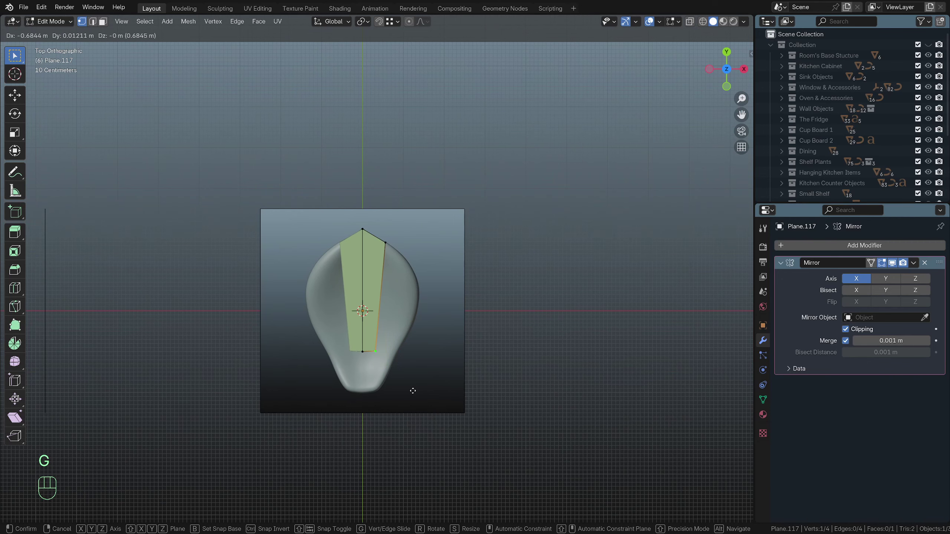
click(422, 391)
shift+click(369, 353)
shift+middle_drag(396, 357, 387, 310)
key(e)
click(390, 367)
key(alt+z)
key(alt+x)
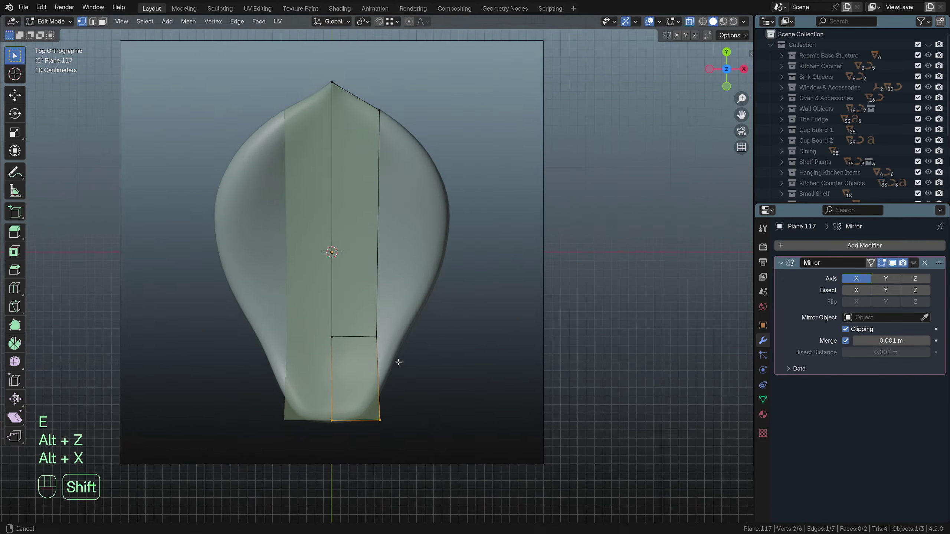
Move the bottom outer vertex inward onto the rounded leaf base outline
shift+middle_drag(396, 362, 422, 249)
click(482, 352)
key(g)
click(451, 347)
Add a crosswise loop cut in the base section and fit the outer vertices there to the leaf outline
shift+middle_drag(430, 299, 402, 335)
key(ctrl+r)
click(397, 317)
key(g)
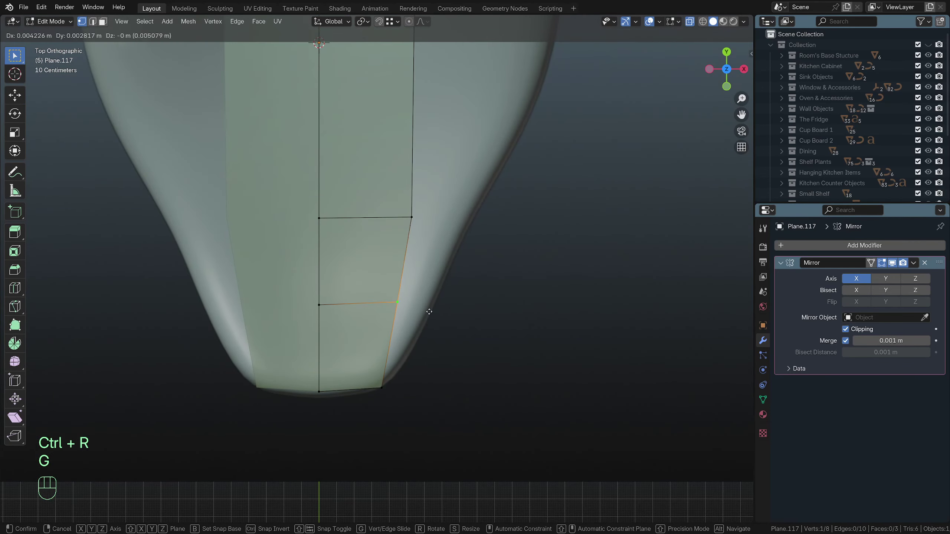
click(422, 215)
key(g)
click(475, 216)
Add a crosswise loop cut in the long middle section and move its outer vertex out to the leaf's widest part
scroll(474, 215, down, 5)
shift+middle_drag(472, 215, 450, 310)
scroll(450, 311, up, 3)
key(ctrl+r)
double_click(409, 273)
click(407, 265)
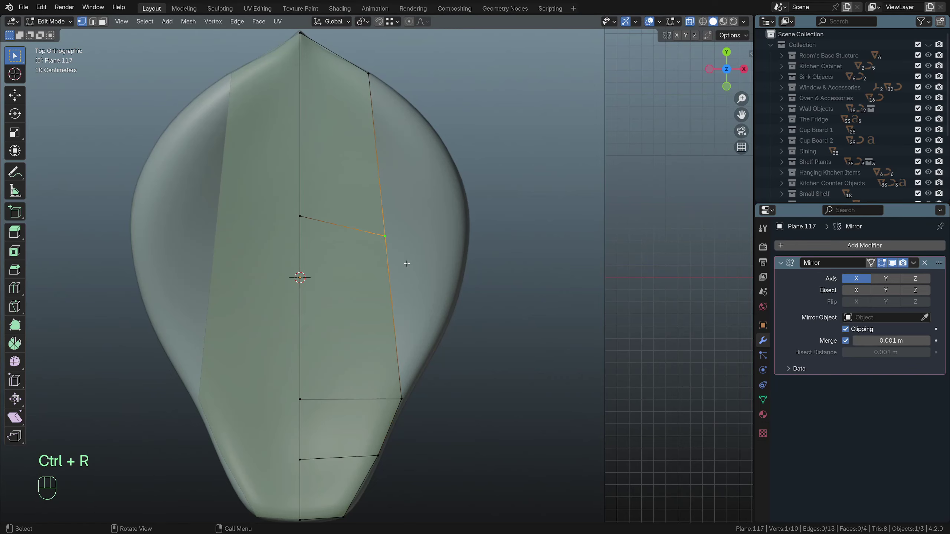
key(g)
click(487, 228)
Add a crosswise loop cut in the section above the widest row and move its outer vertex onto the outline
key(ctrl+r)
double_click(388, 132)
click(421, 144)
key(g)
click(443, 138)
Add a crosswise loop cut below the widest row and pull its outer vertex out to the leaf outline
key(ctrl+r)
double_click(430, 316)
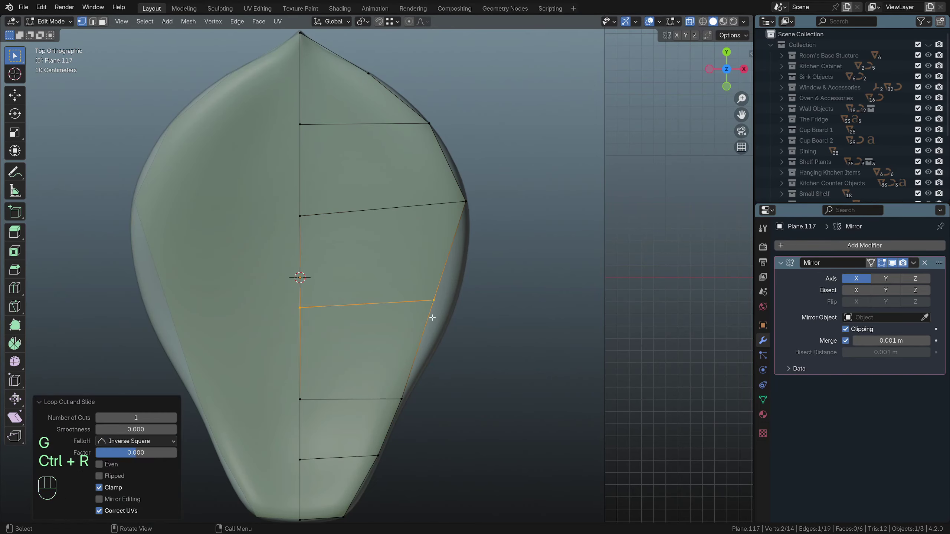
click(494, 358)
key(Tab)
scroll(483, 341, down, 4)
key(alt+z)
Add a lengthwise loop cut through the half leaf and adjust its uppermost vertex and the tip vertex into a pointed tip
shift+middle_drag(409, 250, 433, 347)
scroll(392, 292, up, 8)
key(alt+z)
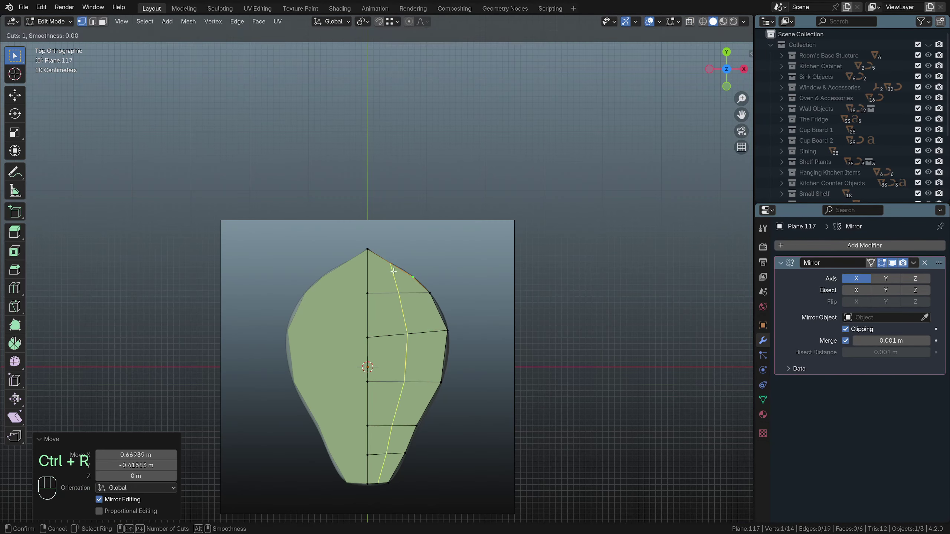
scroll(431, 276, up, 3)
key(alt+z)
scroll(431, 276, up, 2)
click(412, 218)
key(g)
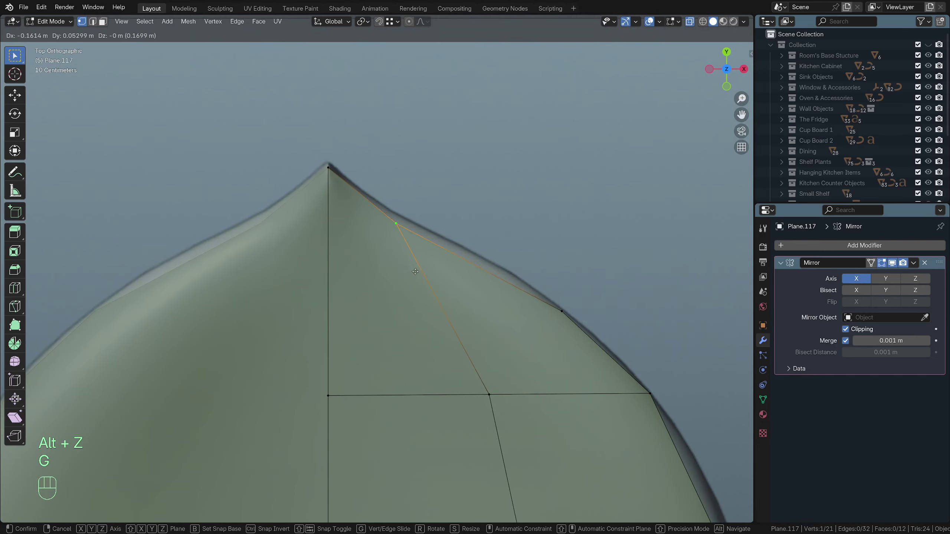
key(y)
key(y)
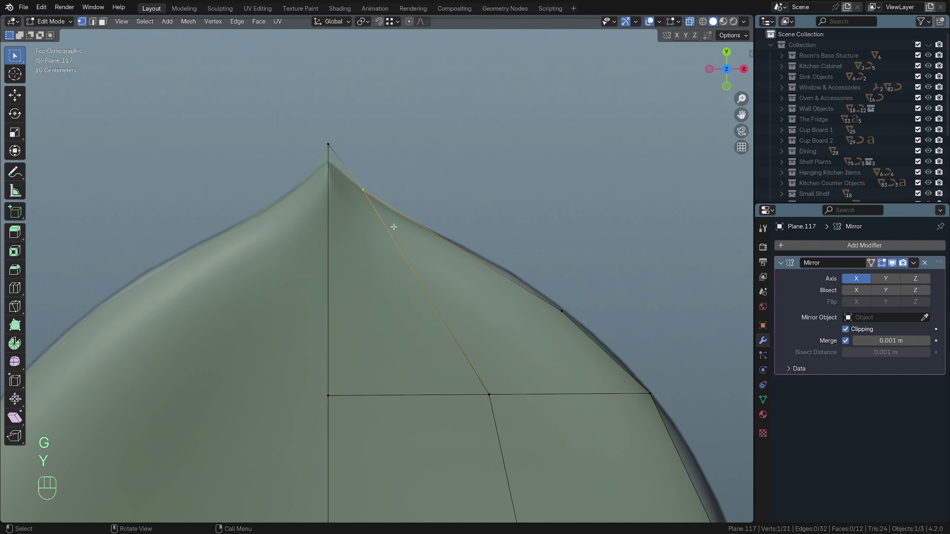
click(393, 241)
Add another crosswise loop cut just below the leaf's widest row
key(alt+z)
scroll(393, 241, down, 7)
shift+middle_drag(394, 241, 381, 202)
key(ctrl+r)
double_click(463, 346)
Flatten the widest row of vertices by scaling it to 0 along Y, and move the row slightly up along Y
drag(307, 297, 635, 344)
key(s)
key(y)
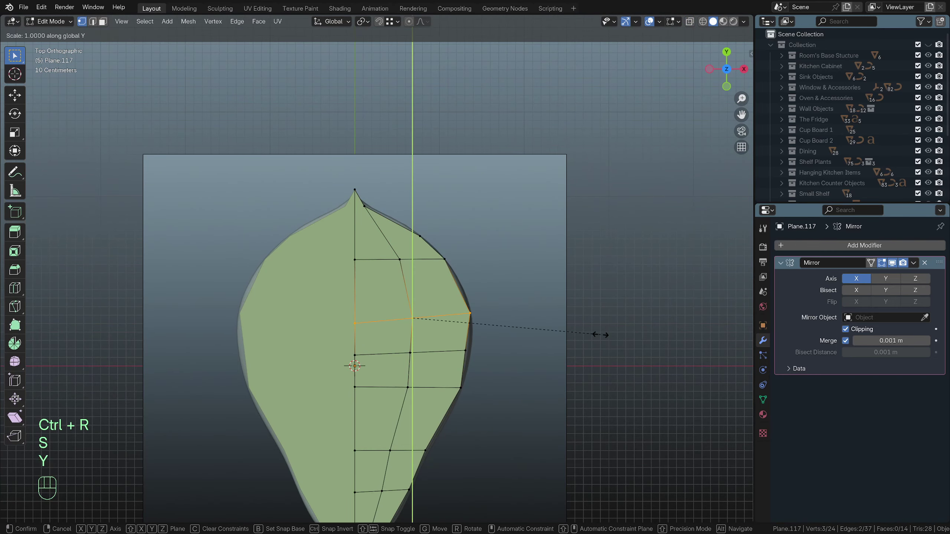
key(0)
click(576, 336)
key(g)
key(y)
click(487, 315)
Move the outer vertex of the row just below the widest one outward onto the leaf outline
drag(285, 335, 540, 360)
click(476, 369)
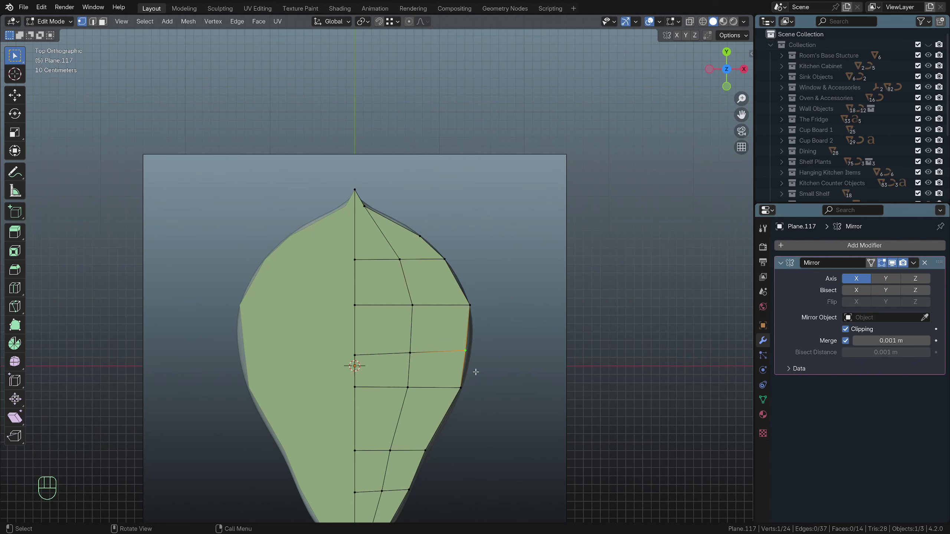
key(g)
click(481, 367)
Slide the third crosswise row from the base slightly upward and fit its outer vertex to the outline
click(445, 260)
drag(502, 463, 503, 464)
key(g)
key(g)
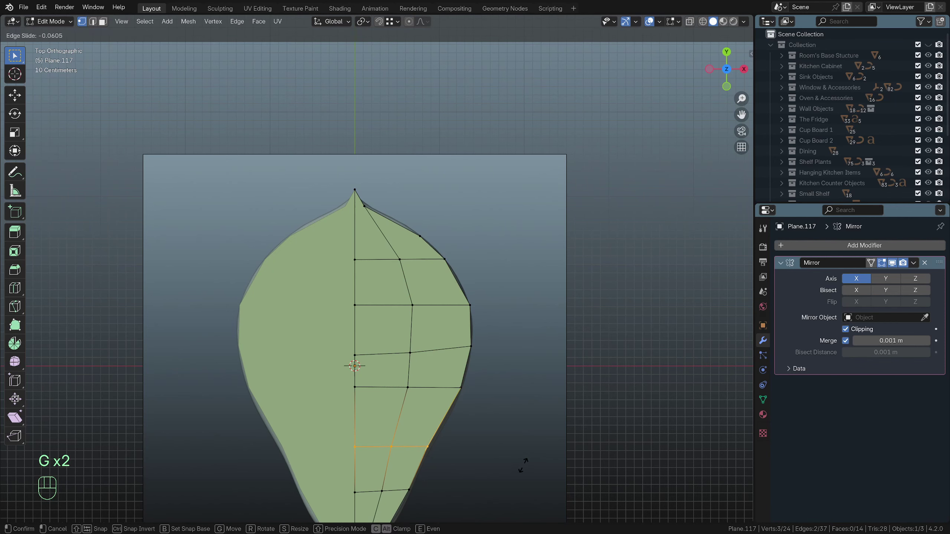
click(527, 460)
click(445, 446)
key(g)
click(450, 445)
Adjust the outer vertex of the row just above the leaf base toward the reference outline
shift+middle_drag(449, 446, 460, 340)
click(430, 386)
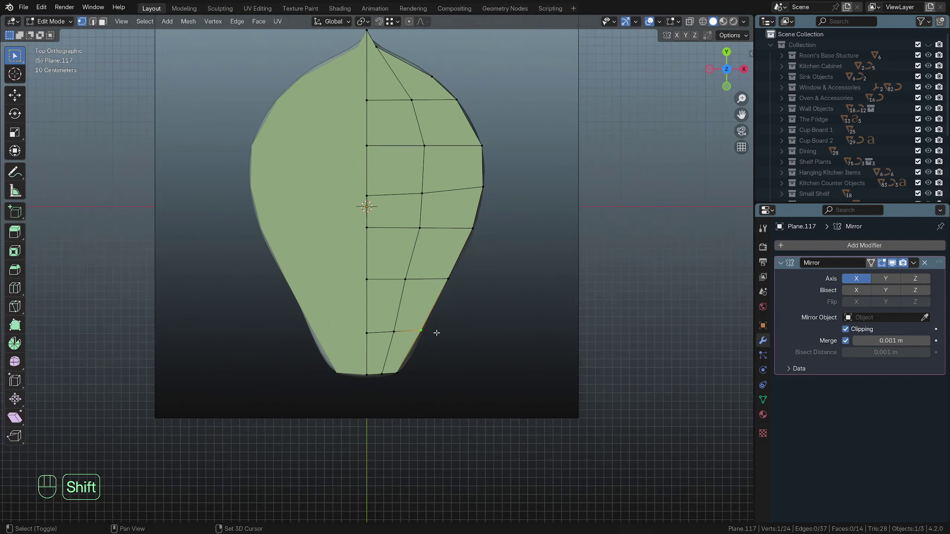
scroll(455, 352, up, 3)
key(alt+z)
key(alt+z)
key(g)
click(448, 431)
Shift the two lowest outer vertices outward along X and raise the base corner vertex to round the leaf's end
shift+click(413, 449)
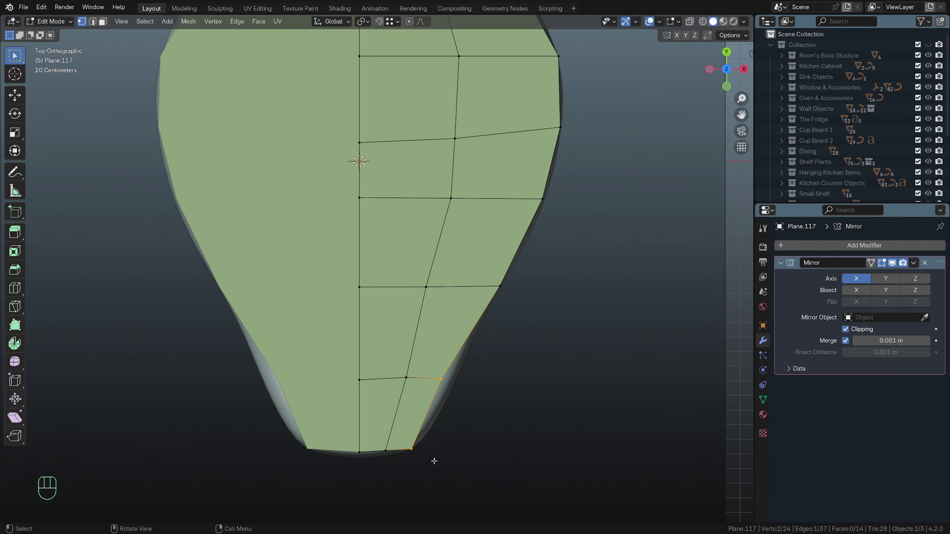
key(g)
key(x)
click(442, 446)
click(433, 447)
key(g)
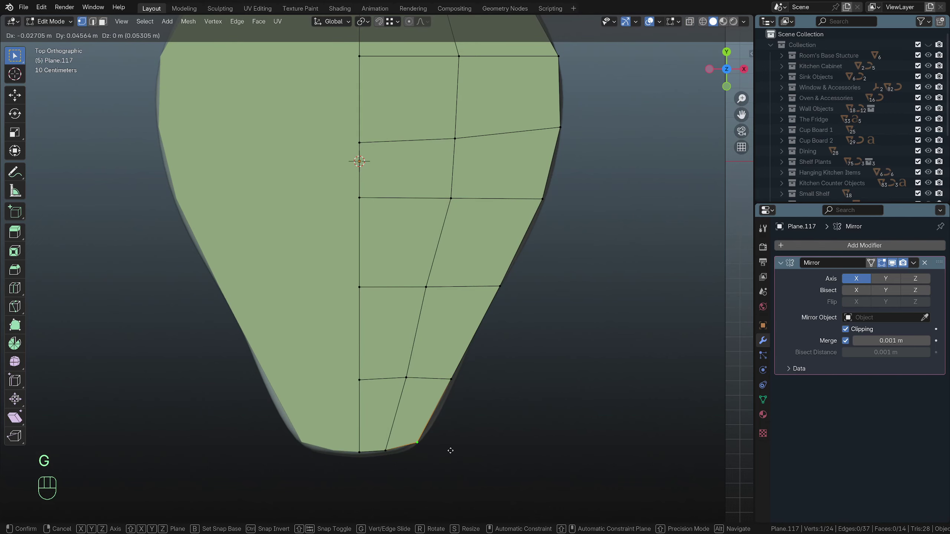
click(451, 450)
key(Tab)
In side view, raise the whole leaf mesh about 0.94 m along Z to the height of the reference leaf's tip
scroll(444, 411, down, 7)
shift+middle_drag(445, 354, 445, 387)
scroll(445, 388, up, 4)
scroll(444, 388, down, 4)
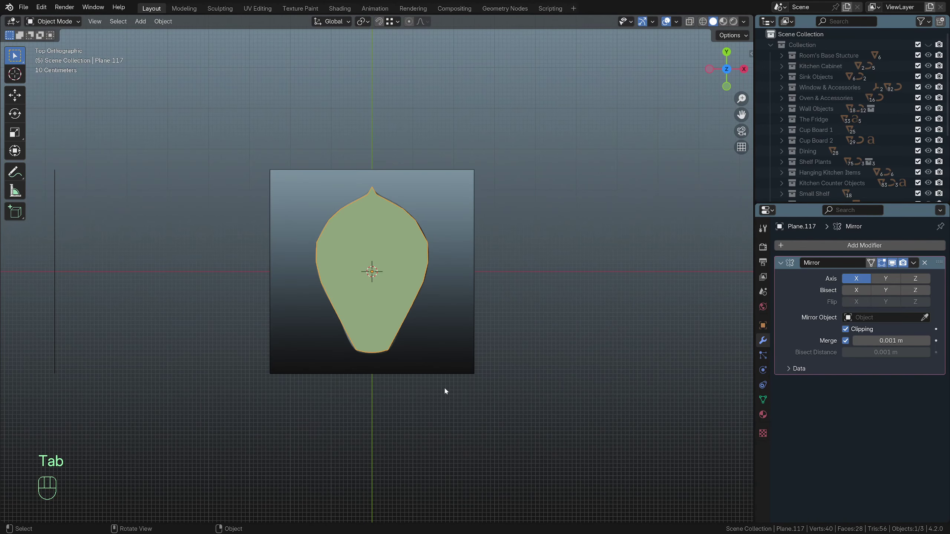
key(KP_3)
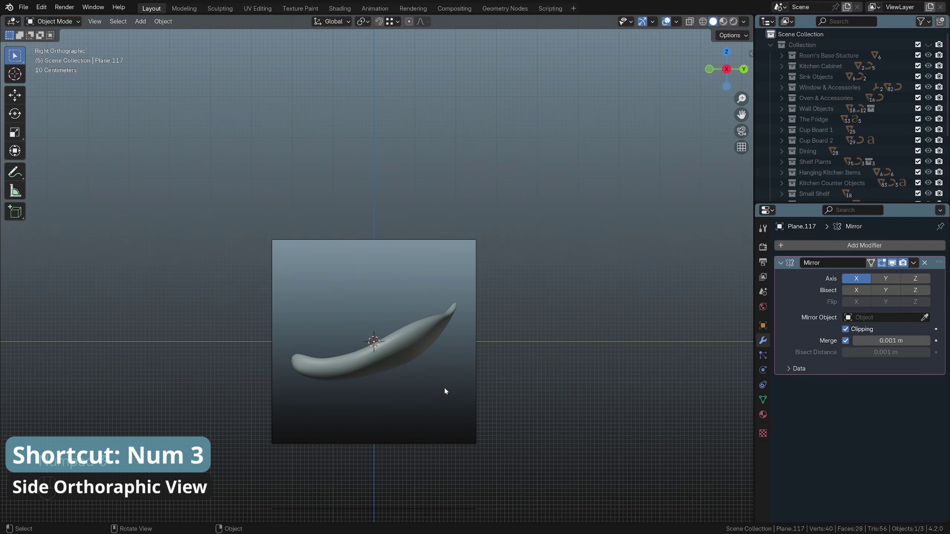
scroll(444, 386, down, 6)
scroll(459, 306, up, 5)
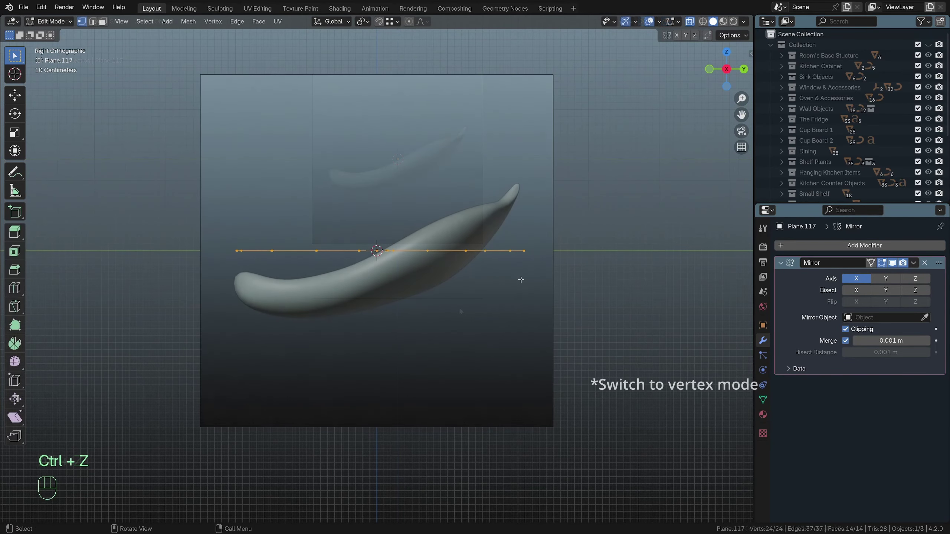
key(g)
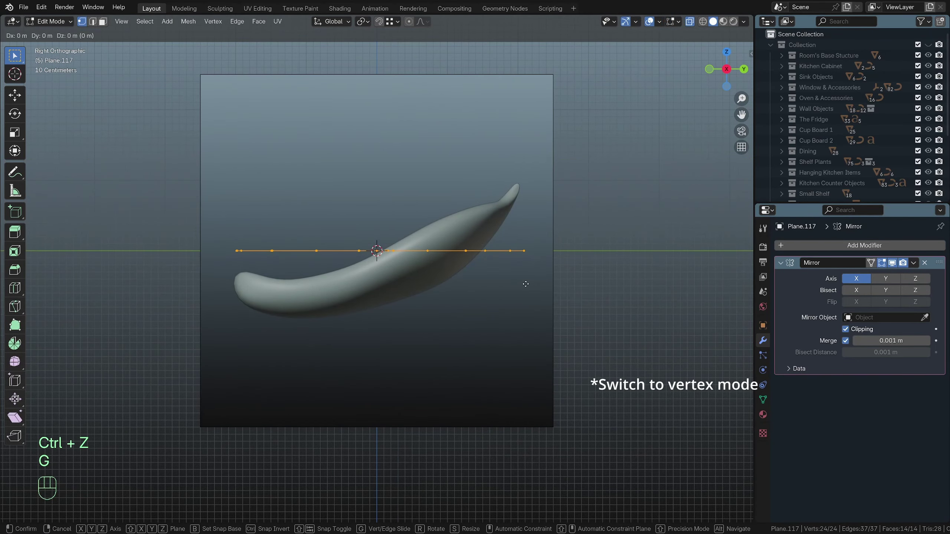
key(z)
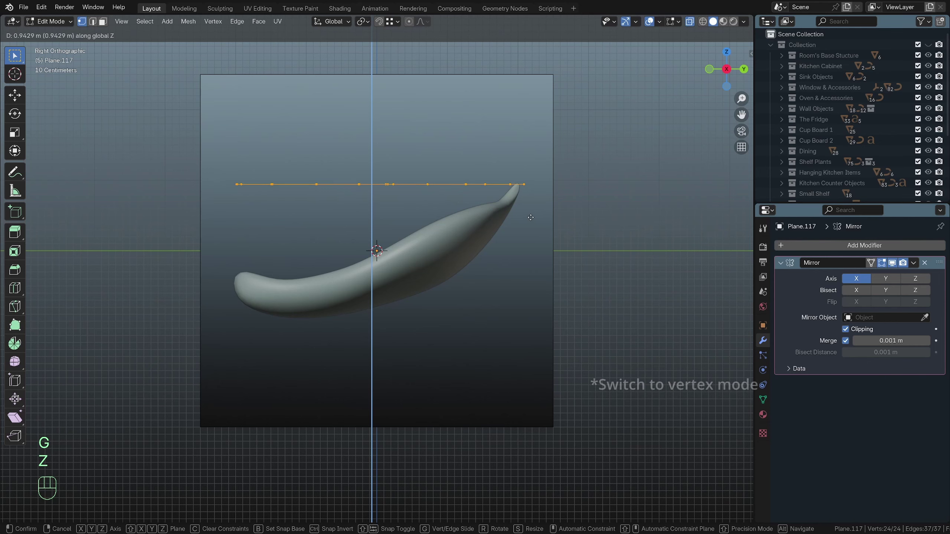
click(530, 217)
Turn on proportional editing and lower the base-end vertices about 0.88 m along Z with a smooth falloff size of about 2.5
scroll(528, 223, up, 3)
shift+middle_drag(525, 228, 513, 261)
scroll(513, 261, down, 3)
drag(148, 160, 261, 264)
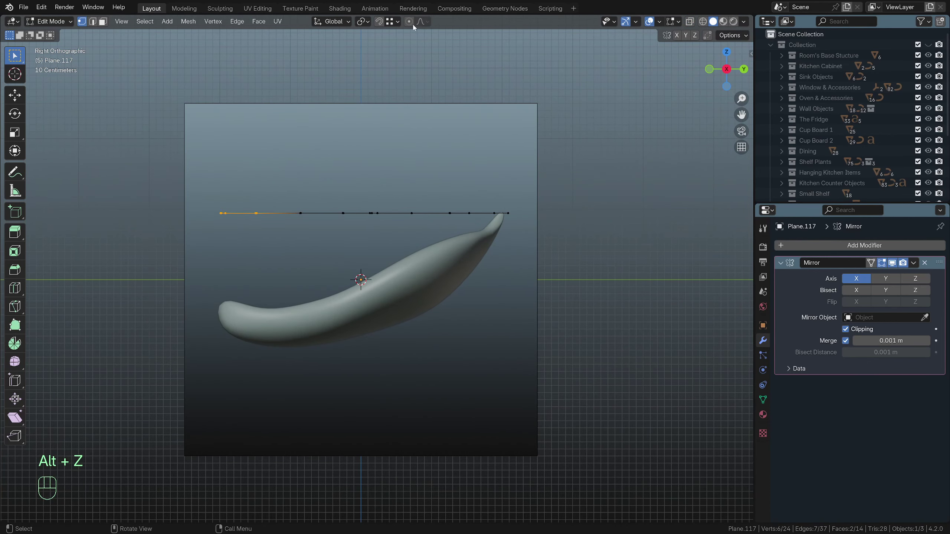
scroll(303, 325, up, 3)
key(g)
key(z)
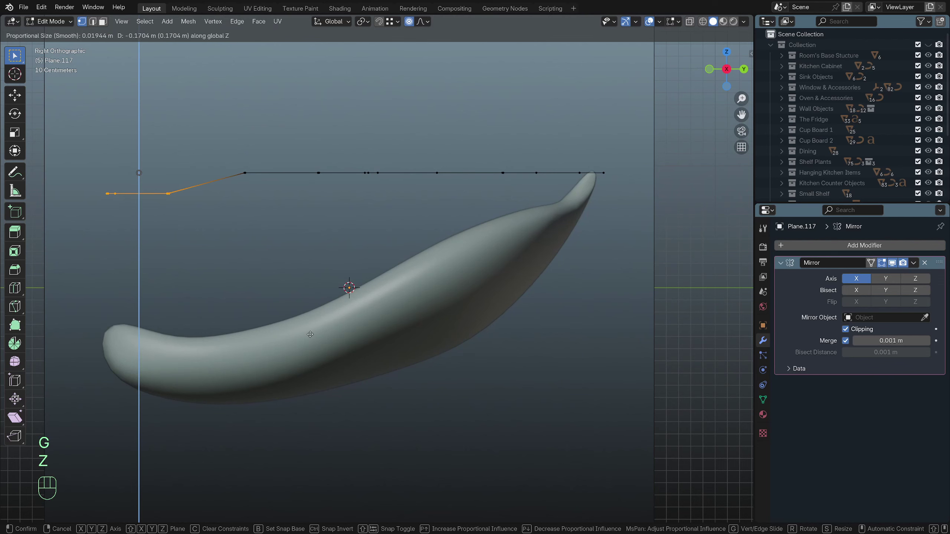
scroll(312, 352, down, 20)
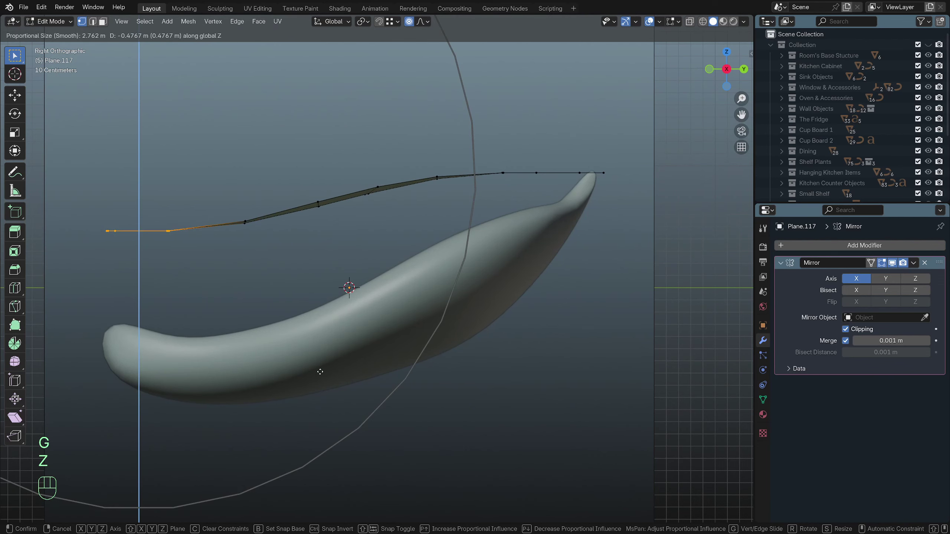
scroll(324, 380, down, 3)
scroll(328, 385, up, 4)
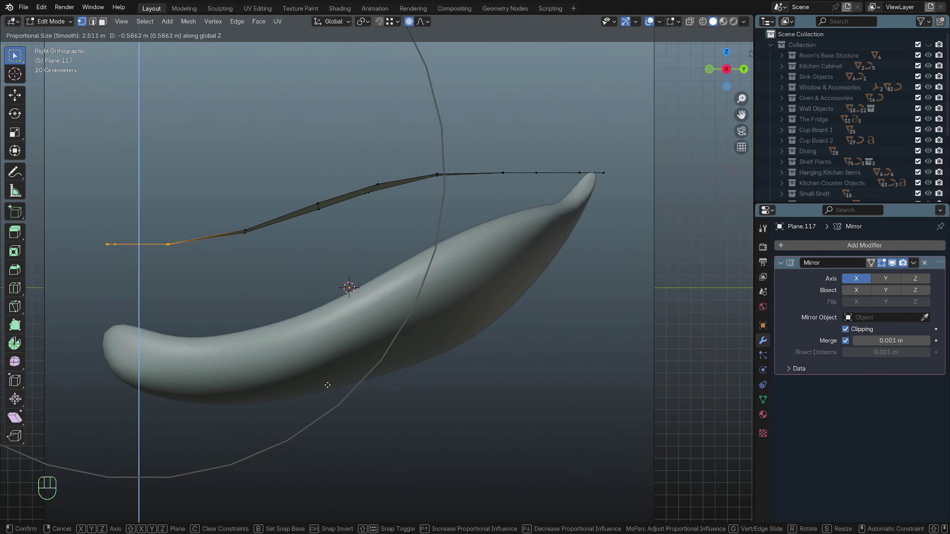
click(381, 336)
Lower all vertices except those near the tip about 0.53 m along Z with a proportional size of about 1.4
scroll(381, 336, down, 1)
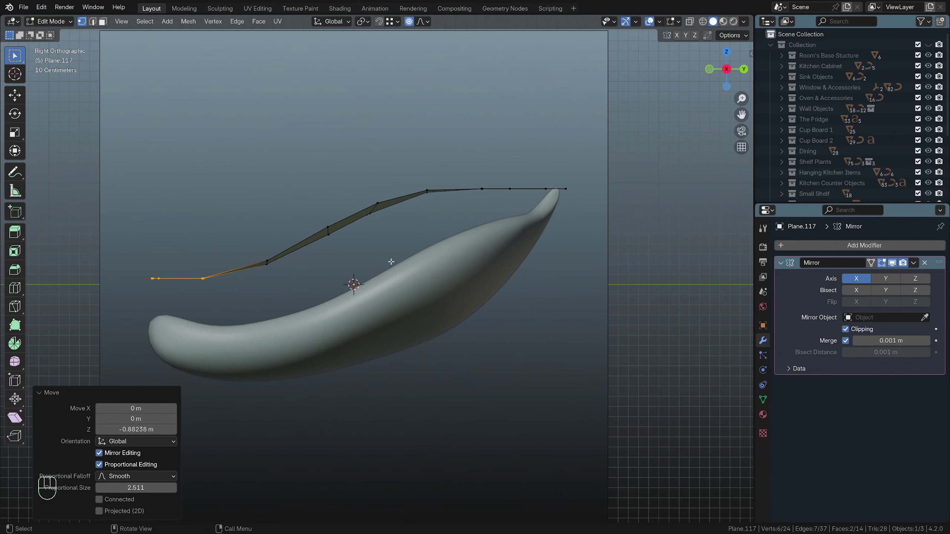
drag(135, 186, 449, 323)
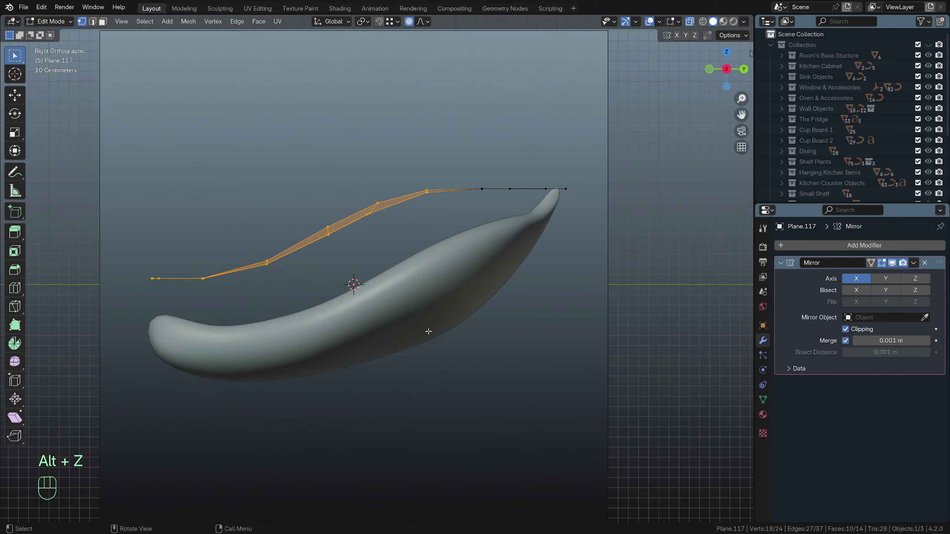
scroll(437, 328, up, 1)
key(g)
key(z)
scroll(435, 369, up, 6)
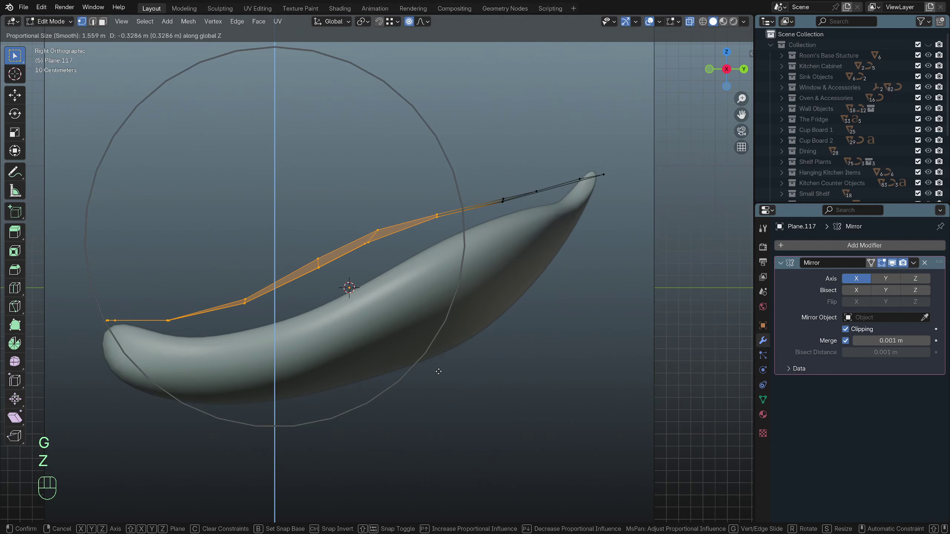
click(451, 396)
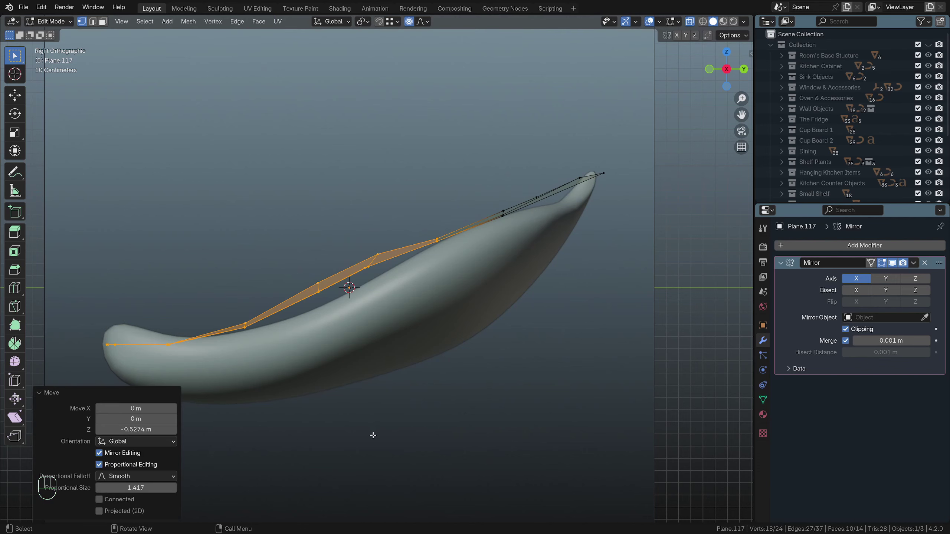
Raise the vertices at the leaf's base end onto the upper edge of the side reference
shift+middle_drag(373, 435, 484, 366)
key(alt+z)
drag(193, 253, 263, 335)
scroll(263, 335, up, 3)
key(g)
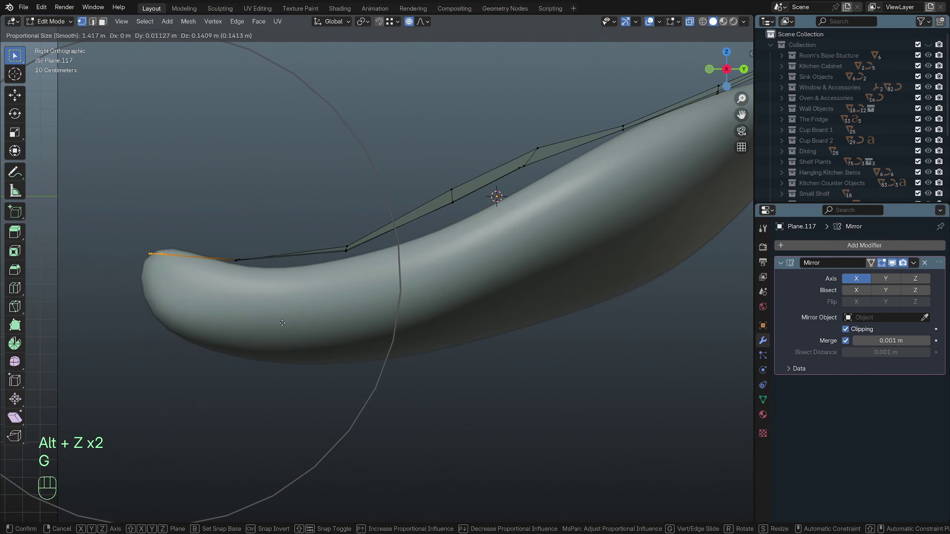
click(278, 314)
Move the second row from the base about 0.06 m along Y and 0.07 m down, with proportional size 0.8
key(alt+z)
key(alt+z)
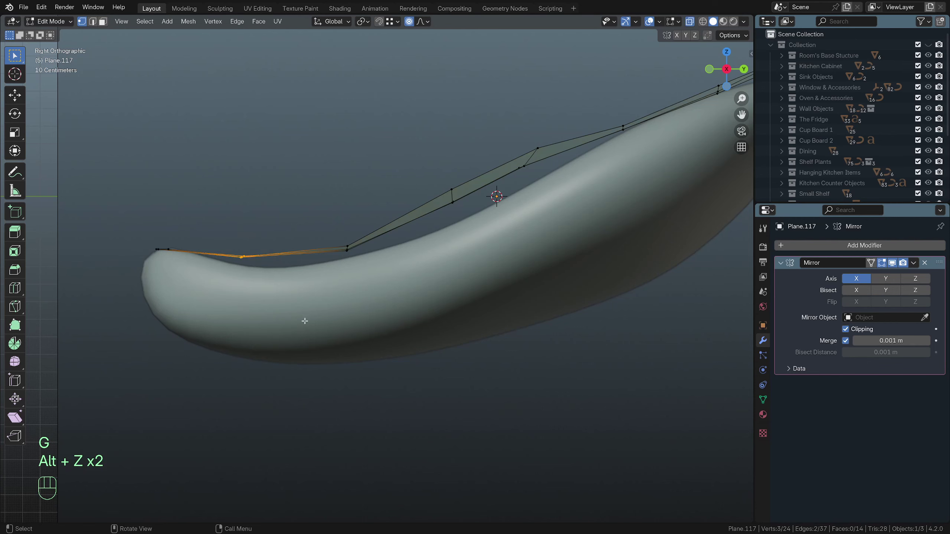
key(g)
click(315, 333)
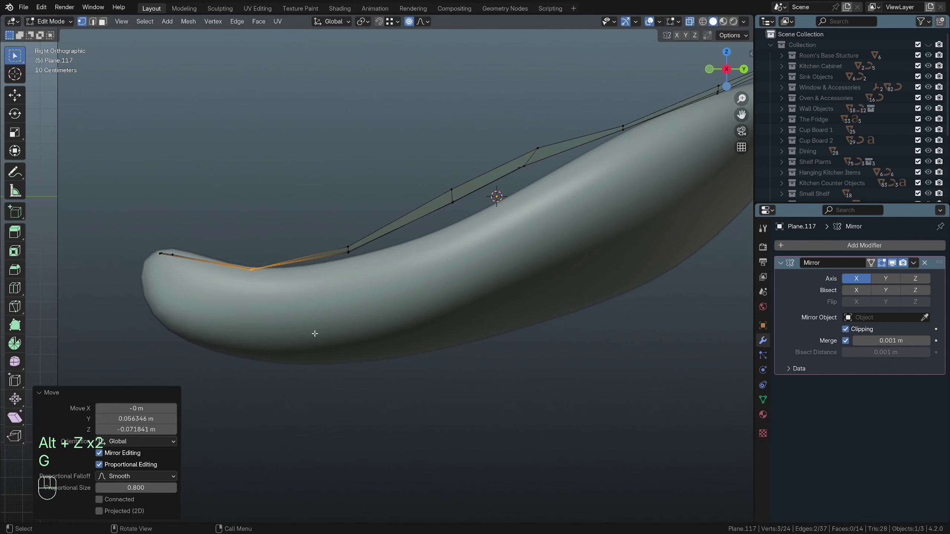
Move the third row from the base about 0.06 m toward the tip and 0.06 m down onto the reference profile
key(alt+z)
key(alt+z)
drag(333, 225, 387, 287)
key(g)
scroll(418, 315, up, 1)
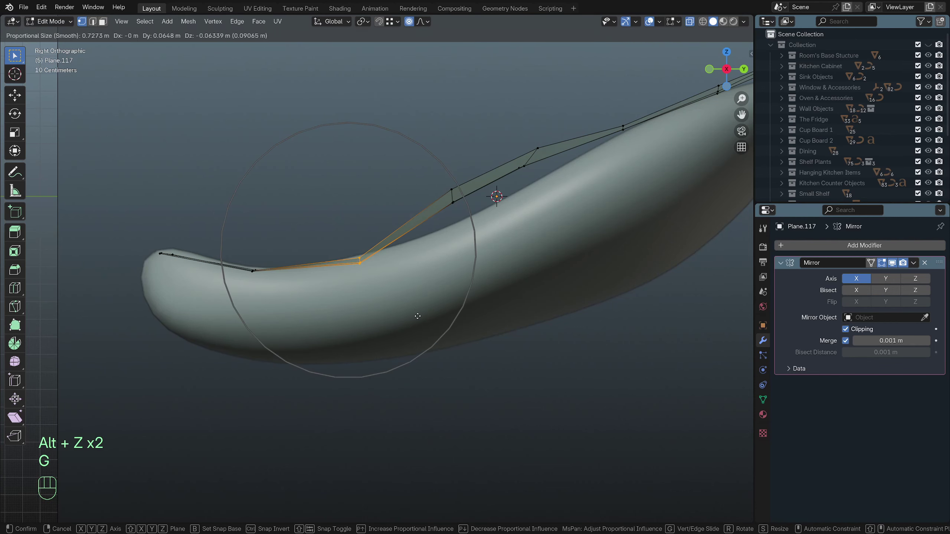
click(419, 316)
Move the fourth row from the base about 0.13 m along Y and 0.17 m down onto the side reference
scroll(449, 300, down, 2)
shift+middle_drag(467, 287, 439, 305)
scroll(437, 303, up, 3)
drag(397, 185, 429, 255)
scroll(429, 255, down, 2)
key(g)
click(524, 289)
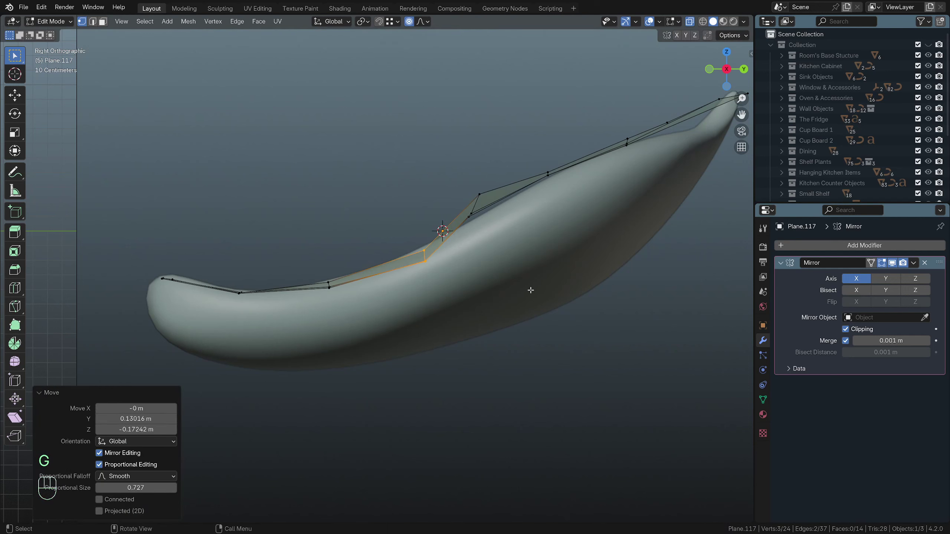
Shift the fifth row from the base, the one protruding above the profile, down and toward the tip onto the reference
scroll(530, 288, up, 1)
shift+middle_drag(530, 228, 490, 284)
key(alt+z)
drag(433, 213, 470, 282)
key(alt+z)
scroll(486, 296, down, 2)
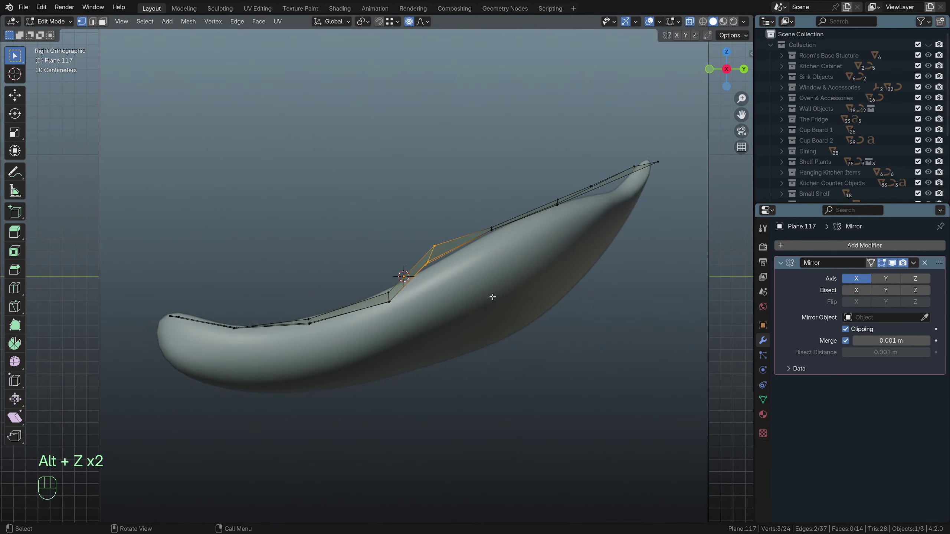
key(g)
click(483, 198)
Lower the sixth and seventh rows and the outer vertex beyond them so they follow the reference leaf's rim
drag(481, 204, 504, 247)
key(g)
click(521, 262)
key(g)
drag(540, 181, 603, 198)
click(580, 218)
key(g)
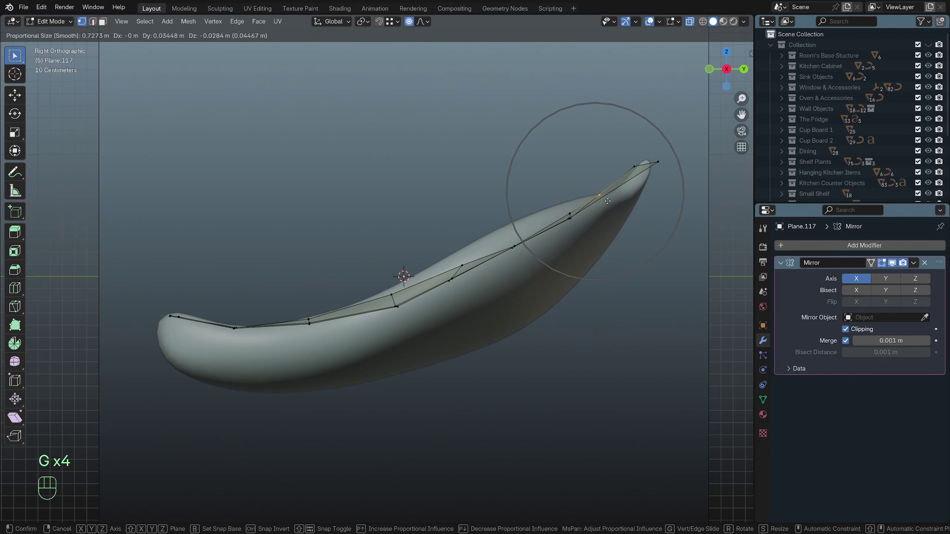
click(608, 202)
Fit the vertices at the leaf's tip to the pointed end of the side reference, using a smaller proportional size
click(632, 174)
key(g)
drag(624, 146, 668, 173)
scroll(641, 181, up, 5)
click(646, 151)
key(g)
click(642, 182)
key(g)
click(661, 175)
Nudge the outer vertex just behind the tip about 0.03 m along Y and 0.01 m down
scroll(663, 187, up, 2)
shift+middle_drag(663, 187, 519, 248)
drag(622, 190, 642, 224)
key(g)
click(651, 229)
scroll(621, 238, down, 2)
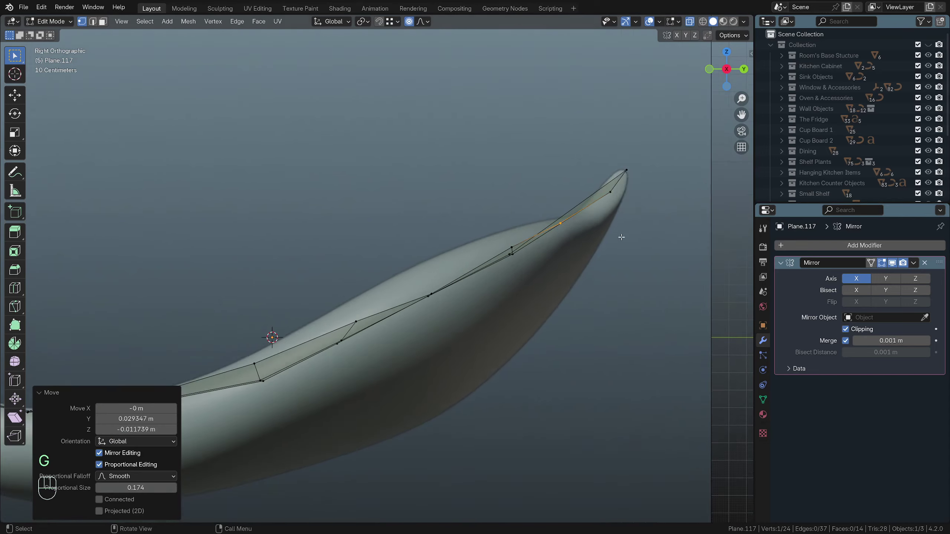
Turn off proportional editing and lower the six centre-line vertices between tip and base about 0.32 m along Z
key(alt+z)
middle_drag(621, 238, 396, 240)
scroll(481, 307, down, 3)
scroll(481, 307, up, 3)
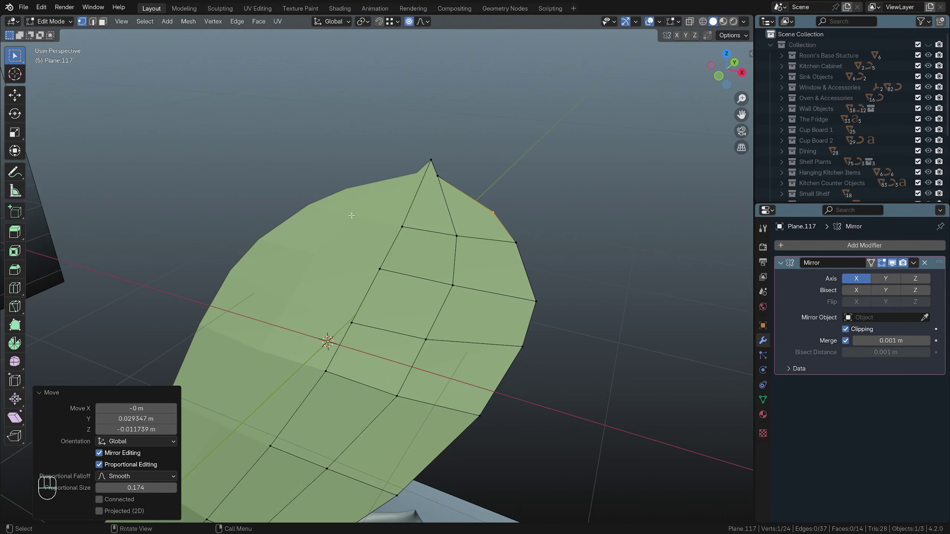
click(394, 228)
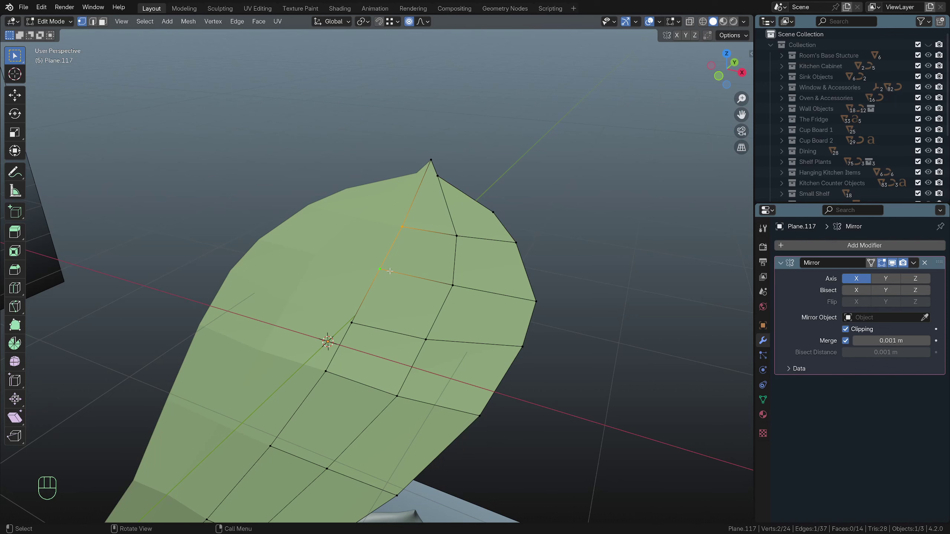
scroll(390, 270, down, 1)
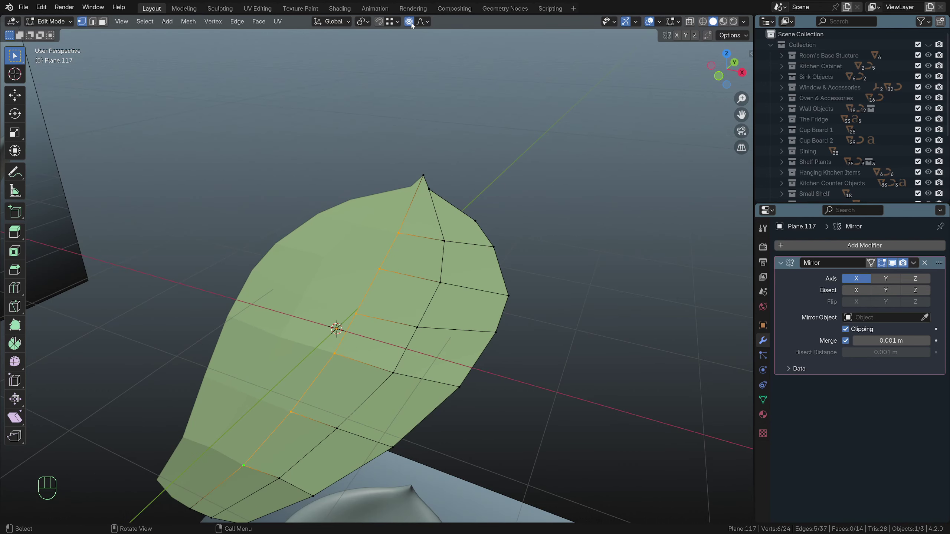
key(KP_3)
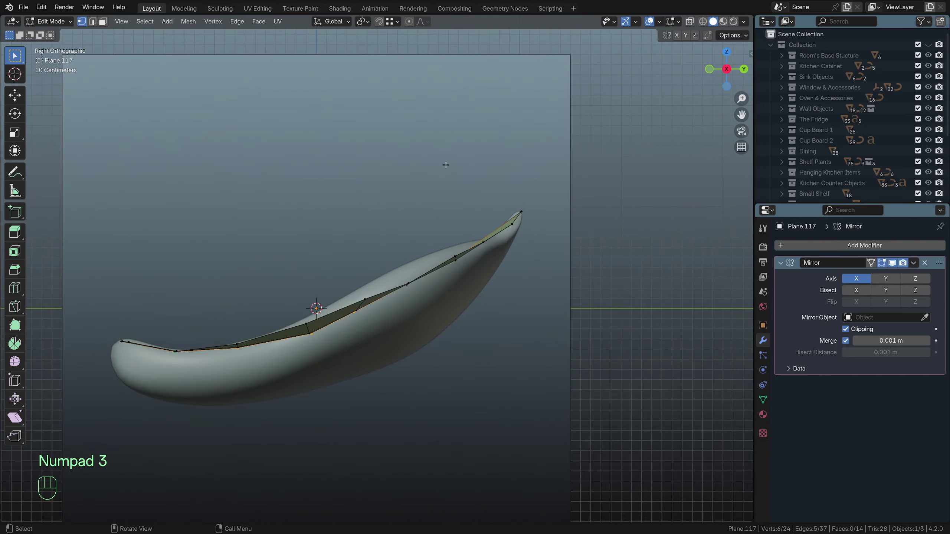
key(g)
key(z)
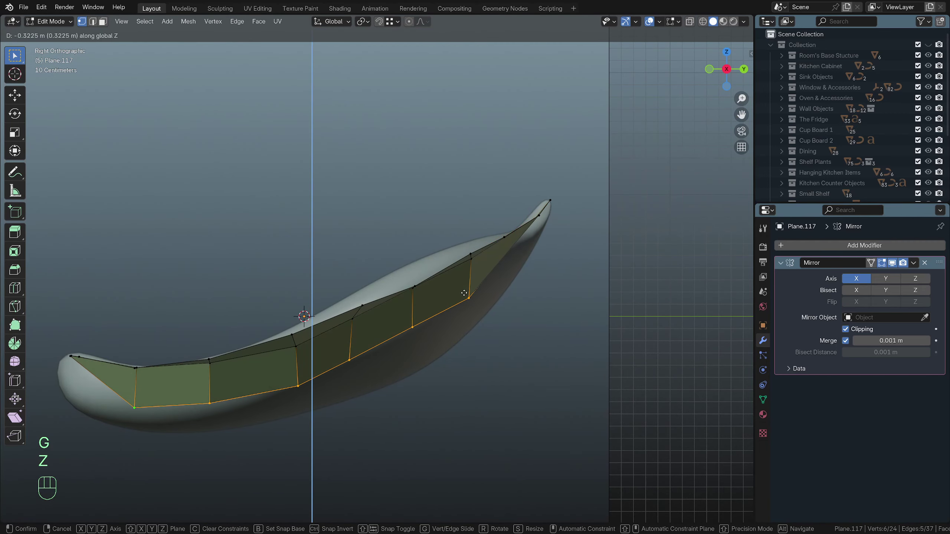
click(465, 293)
Select the six-vertex lengthwise edge path between centre line and rim and edge-slide it toward the centre by about -0.297
middle_drag(467, 293, 526, 292)
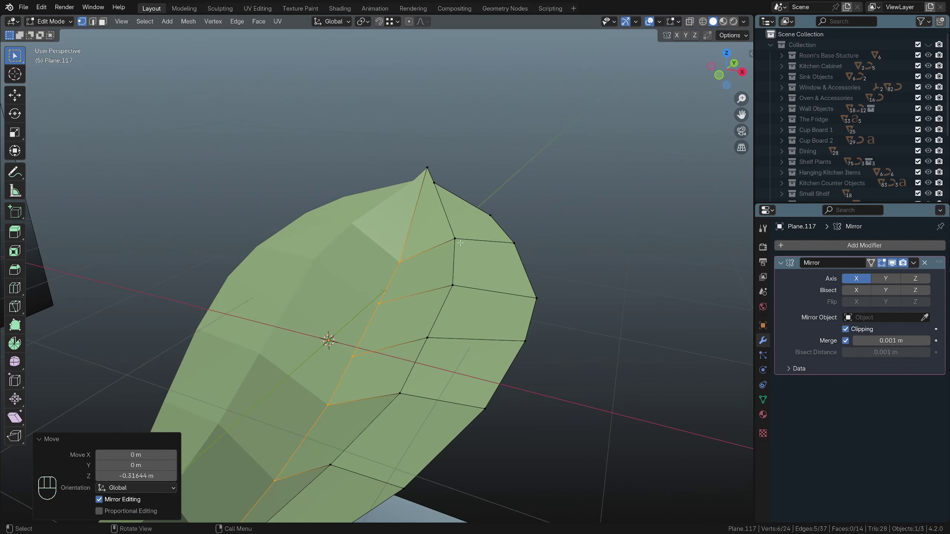
click(461, 243)
scroll(461, 290, down, 2)
ctrl+click(303, 429)
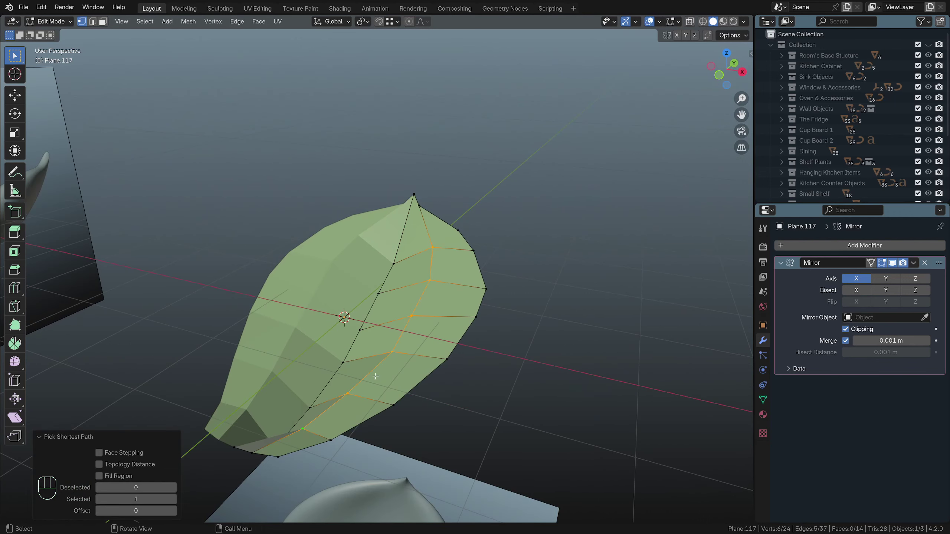
key(g)
key(g)
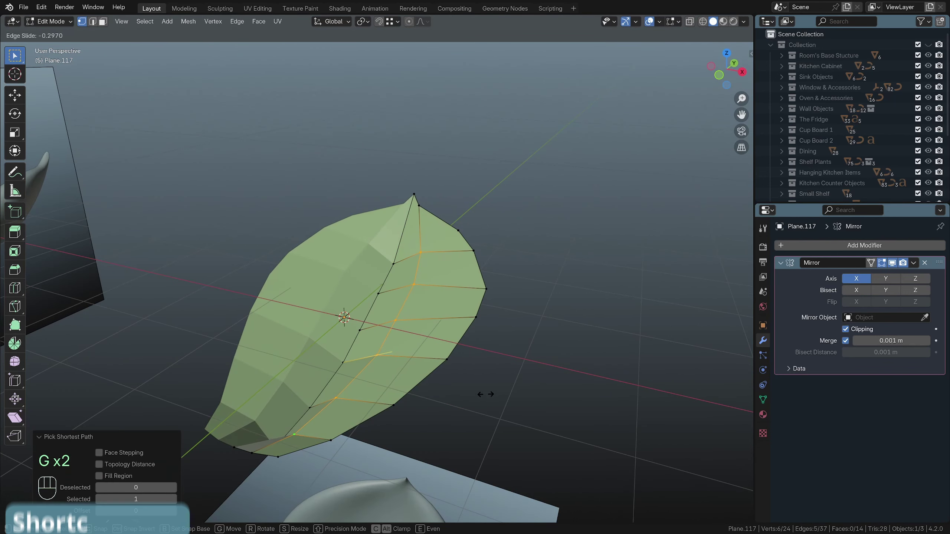
click(486, 391)
Lower the selected lengthwise edge path about 0.13 m along Z
key(g)
key(z)
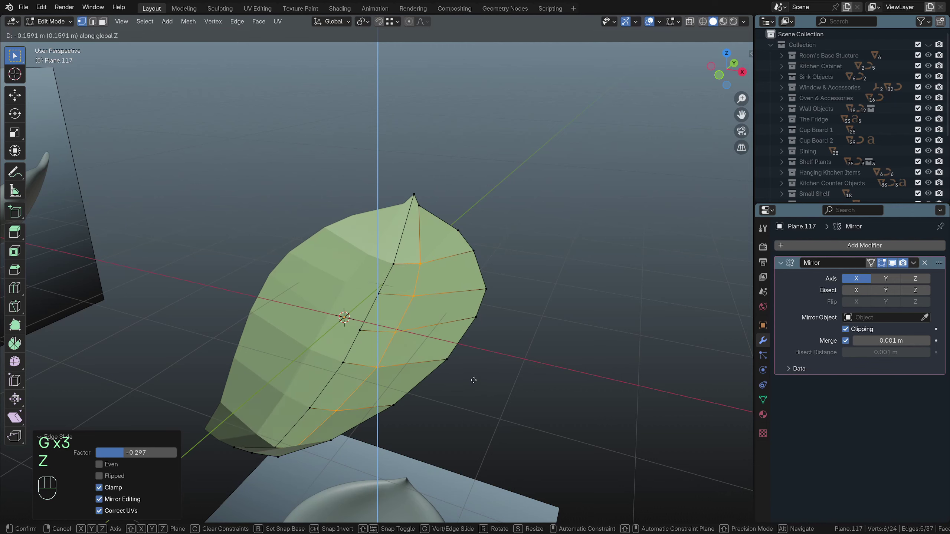
click(473, 375)
In side view, raise the two lower vertices of the row nearest the base end about 0.08 m along Z
key(KP_1)
key(KP_3)
shift+middle_drag(396, 344, 509, 265)
scroll(510, 265, up, 3)
key(alt+z)
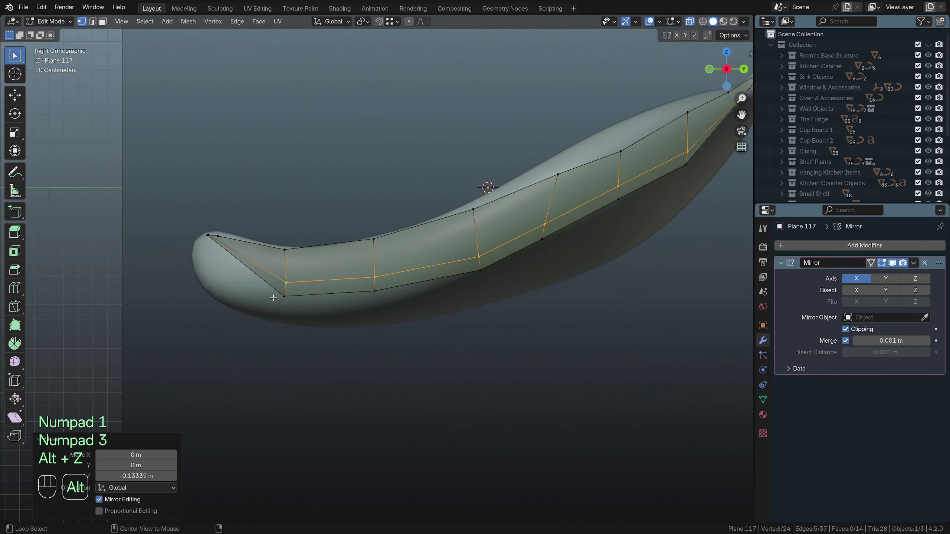
drag(307, 324, 318, 333)
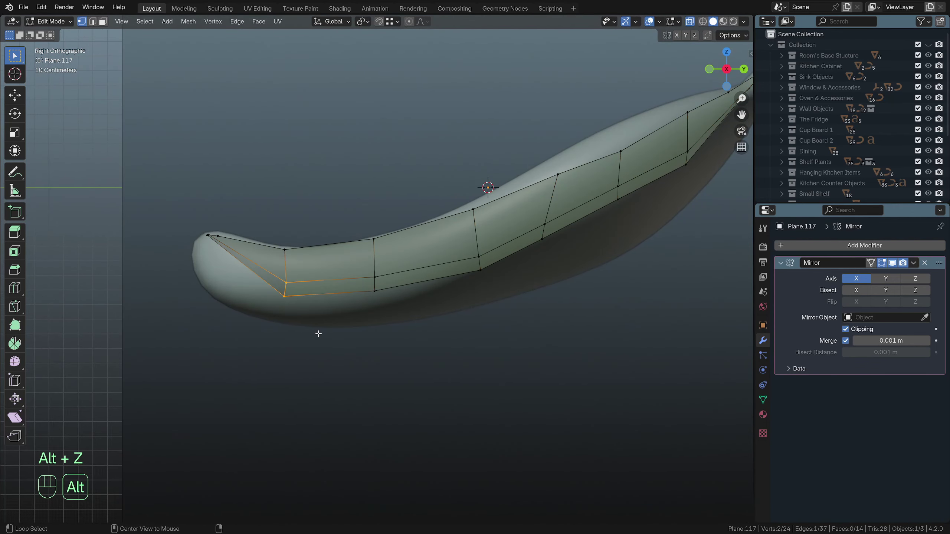
key(alt+z)
key(g)
key(z)
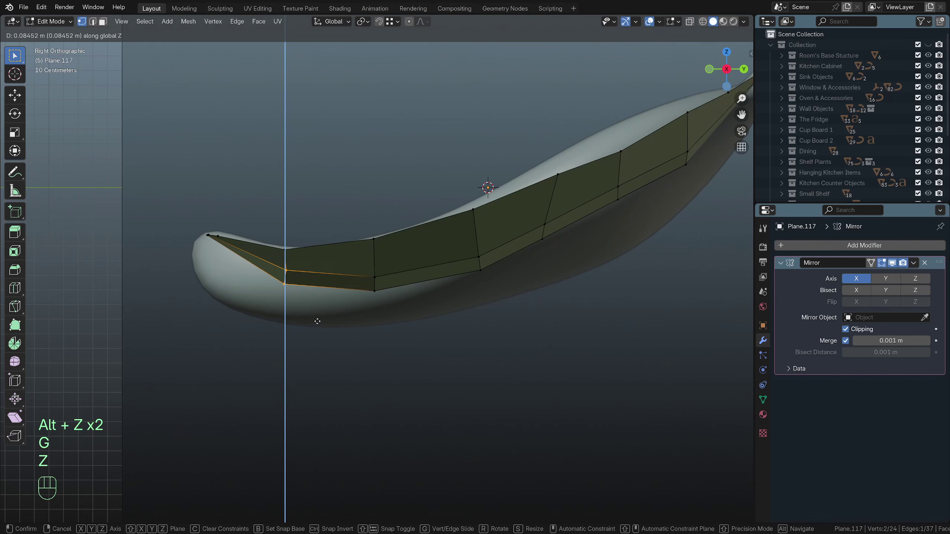
click(317, 321)
Move the base-end vertices about 0.03 m outward along Y and slightly down toward the reference's rounded end
key(alt+z)
key(alt+z)
key(alt+z)
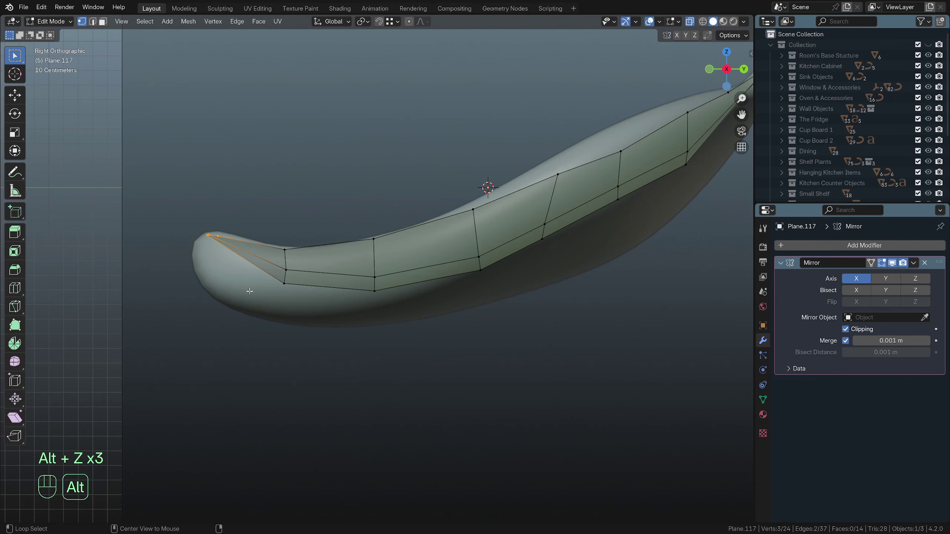
key(g)
click(373, 303)
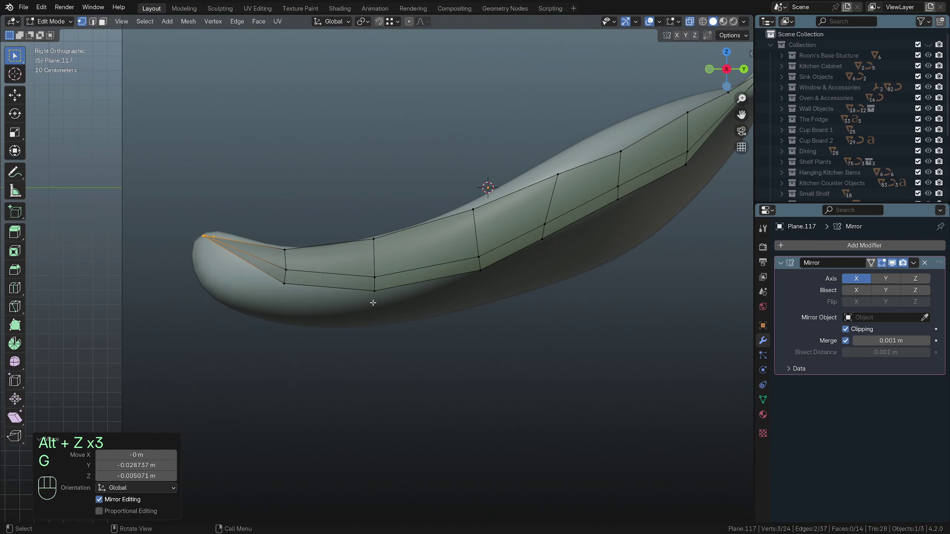
In side view, raise the fourth and fifth rim vertices from the pointed tip about 0.09 m and 0.18 m along Z
scroll(373, 303, down, 2)
shift+middle_drag(519, 268, 425, 283)
scroll(424, 284, up, 2)
drag(442, 137, 505, 193)
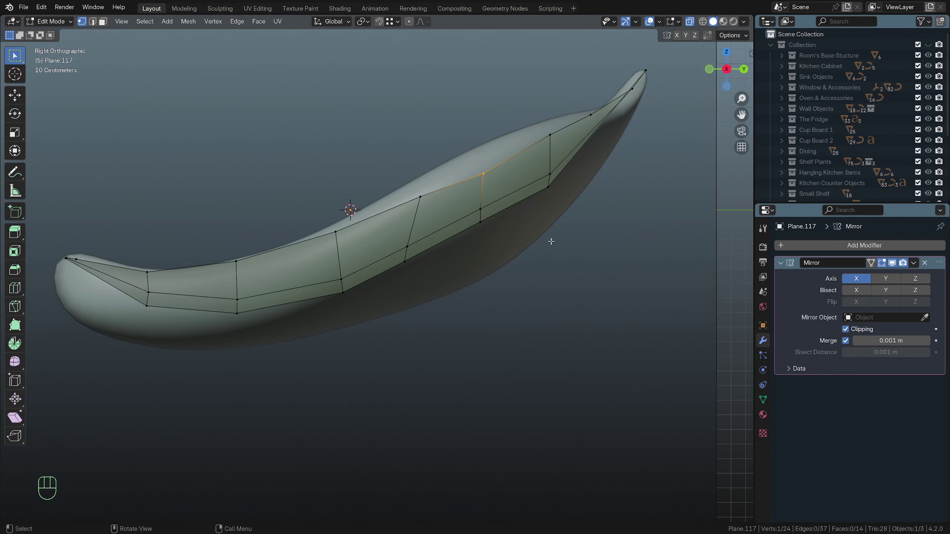
key(g)
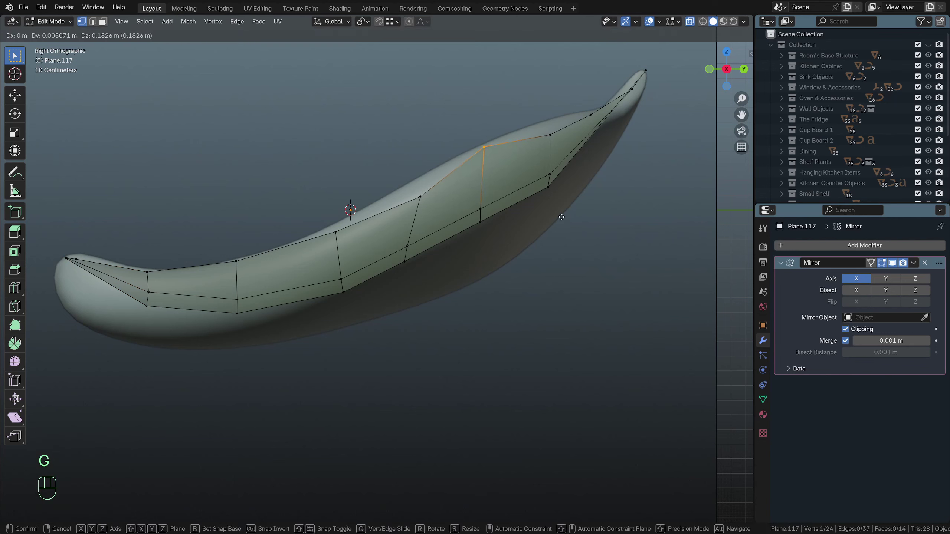
click(561, 216)
click(551, 137)
key(g)
click(572, 157)
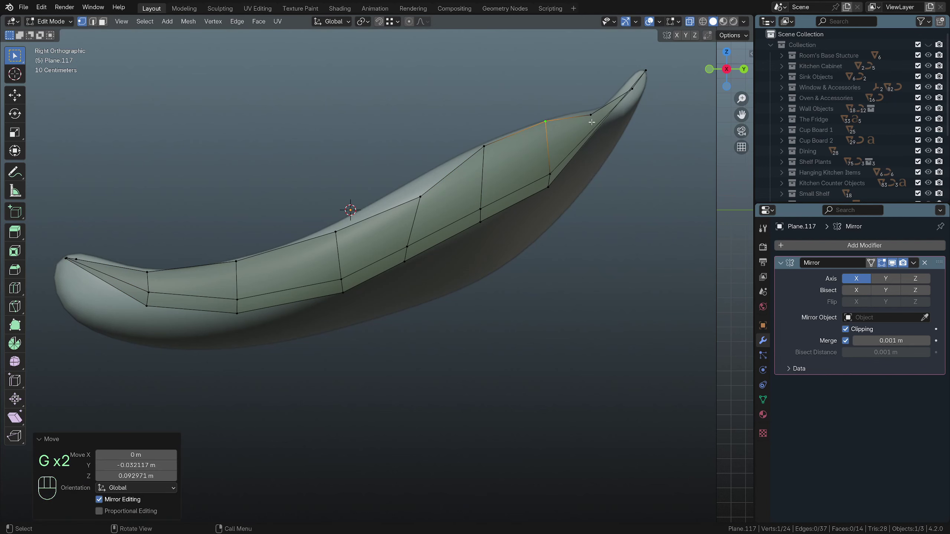
Adjust the rim vertex near the pointed tip and raise the two mid-length rim vertices to follow the reference's upper edge
click(590, 116)
key(g)
click(601, 145)
click(421, 200)
key(g)
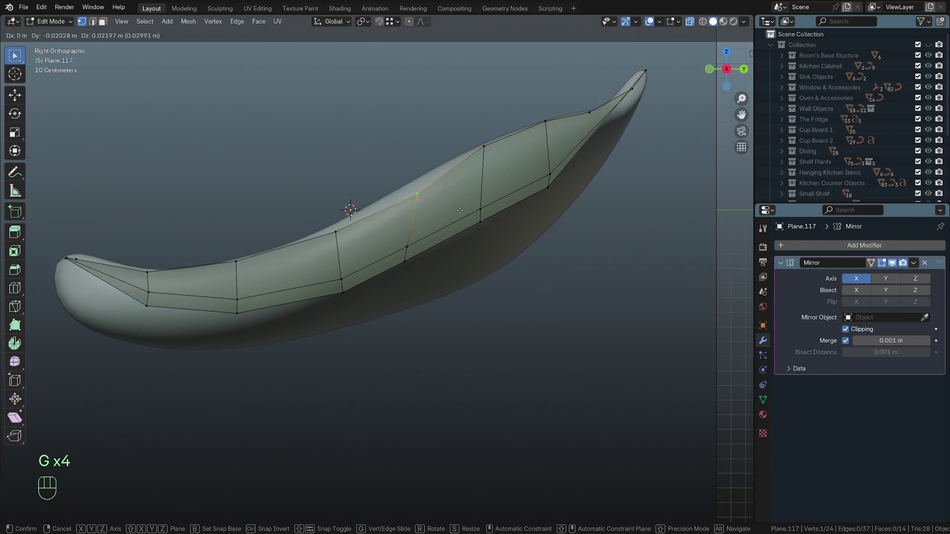
click(456, 202)
click(337, 232)
key(g)
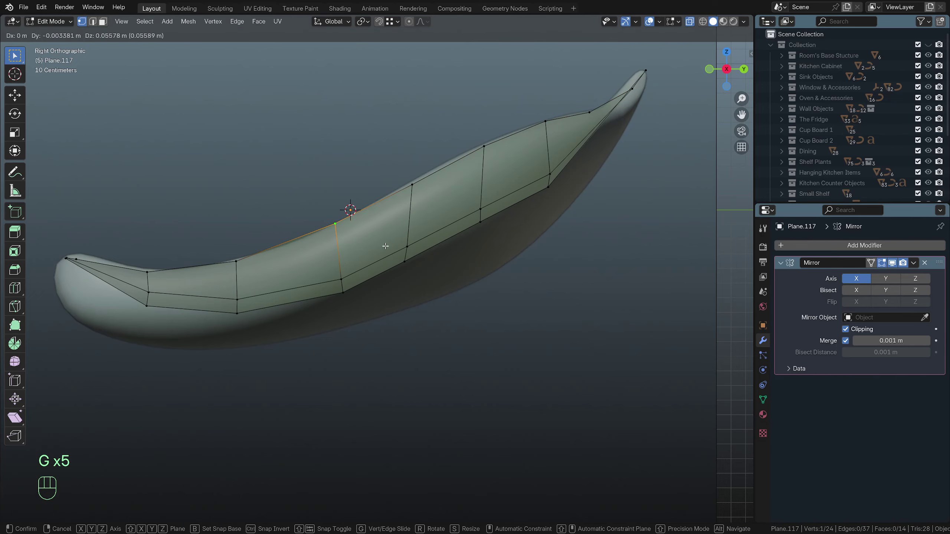
click(385, 246)
Select five vertices of the lengthwise edge path between centre line and rim and edge-slide them slightly toward the rim
click(350, 278)
middle_drag(374, 281, 439, 254)
key(alt+z)
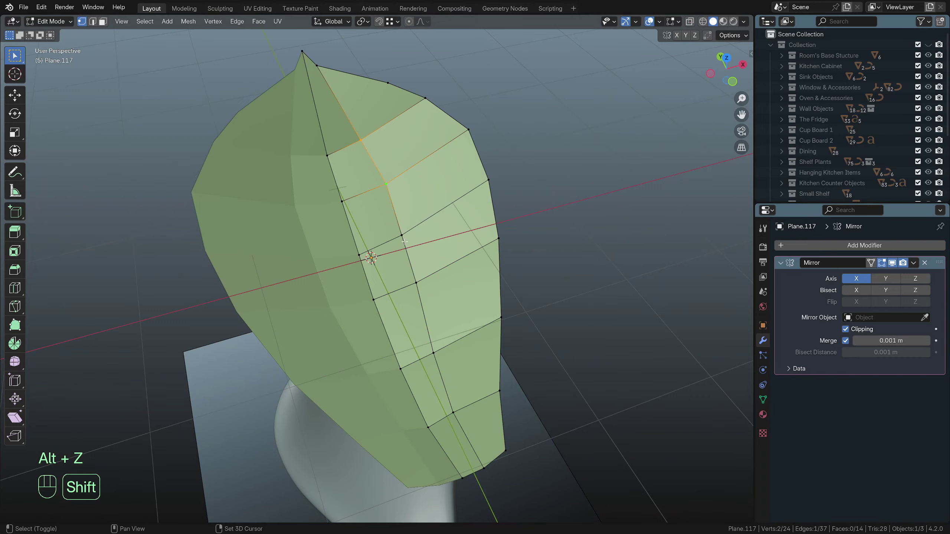
key(g)
key(g)
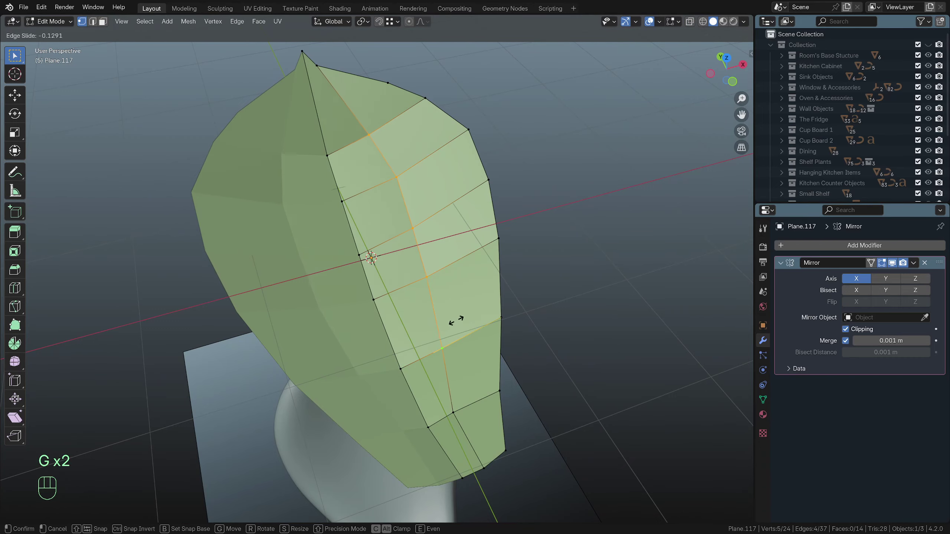
click(462, 320)
middle_drag(463, 320, 395, 292)
Add a Subdivision Surface modifier to the leaf with viewport level 2, and shade the leaf smooth in Object Mode
key(Tab)
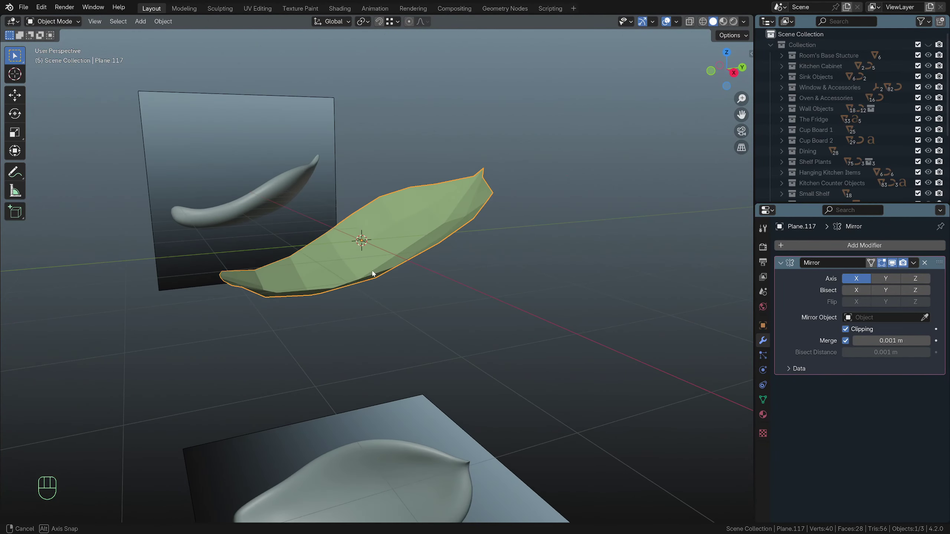
click(864, 245)
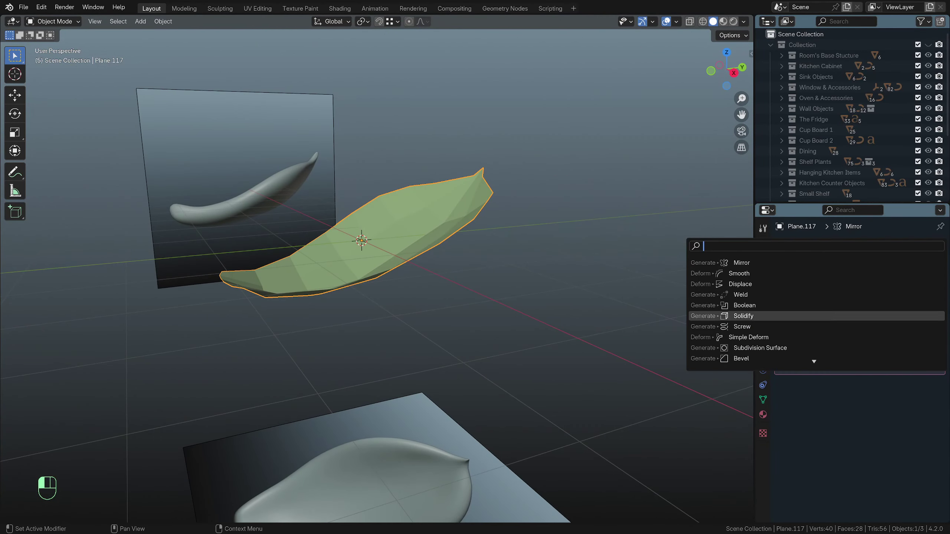
click(760, 348)
scroll(486, 311, up, 2)
middle_drag(487, 312, 584, 377)
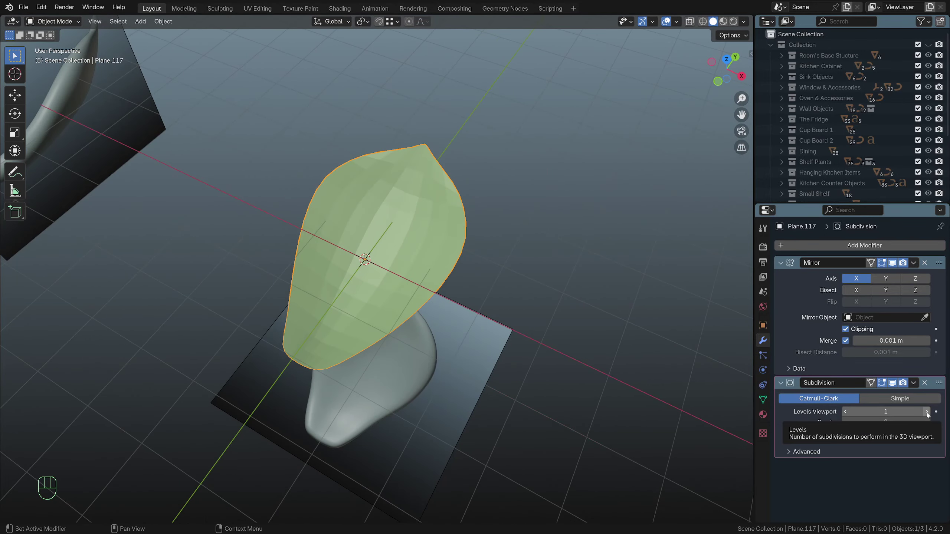
click(928, 412)
scroll(471, 360, up, 2)
right_click(471, 361)
click(448, 184)
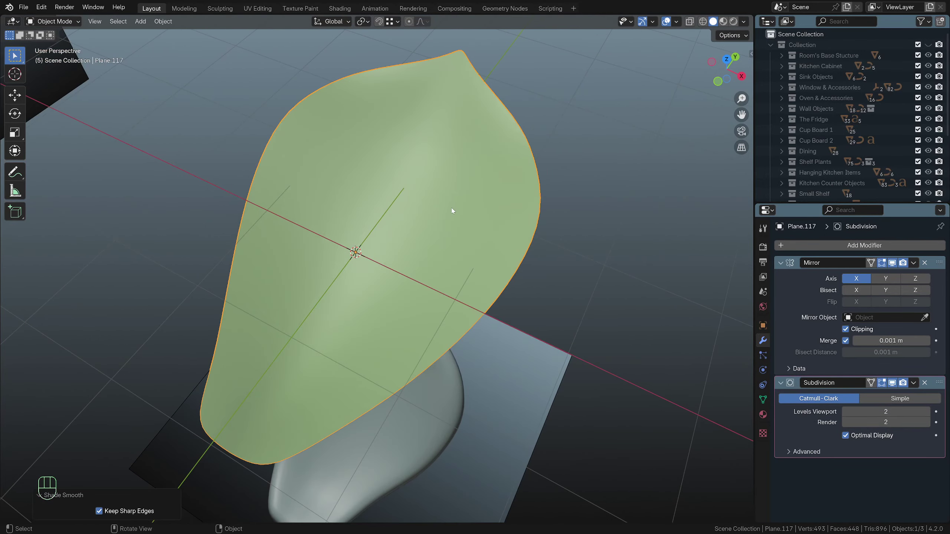
Compare the smoothed leaf's outline with the reference image in top view, using X-ray
key(KP_7)
scroll(452, 208, down, 6)
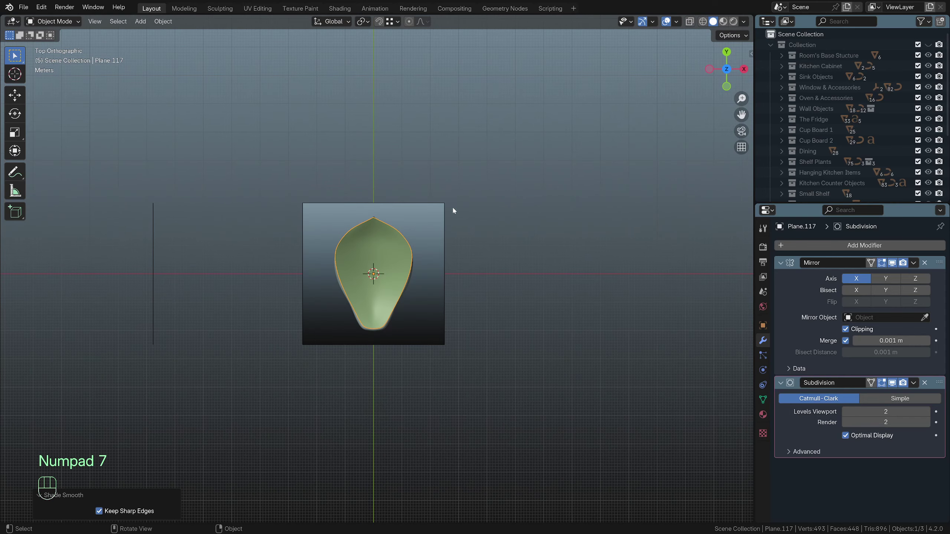
key(alt+z)
scroll(447, 247, up, 3)
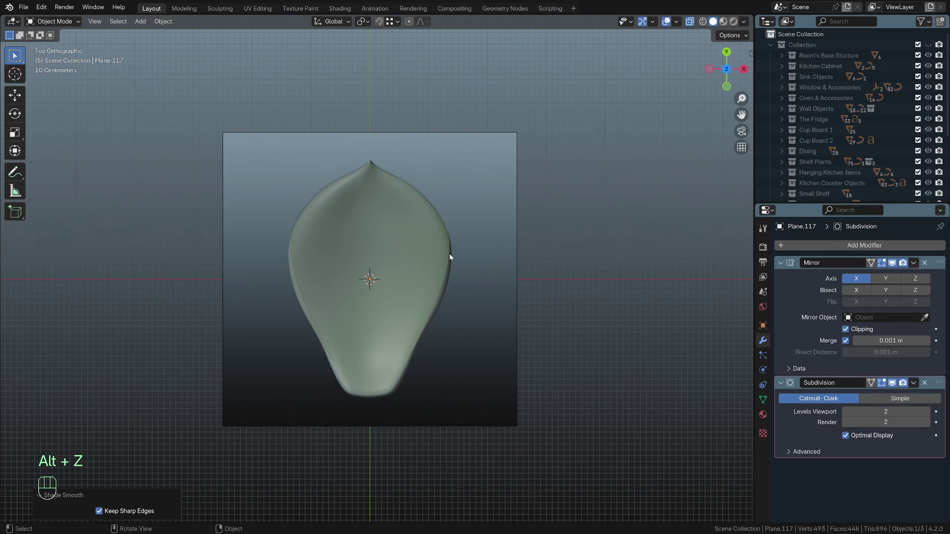
key(alt+z)
scroll(457, 262, up, 2)
middle_drag(460, 266, 400, 199)
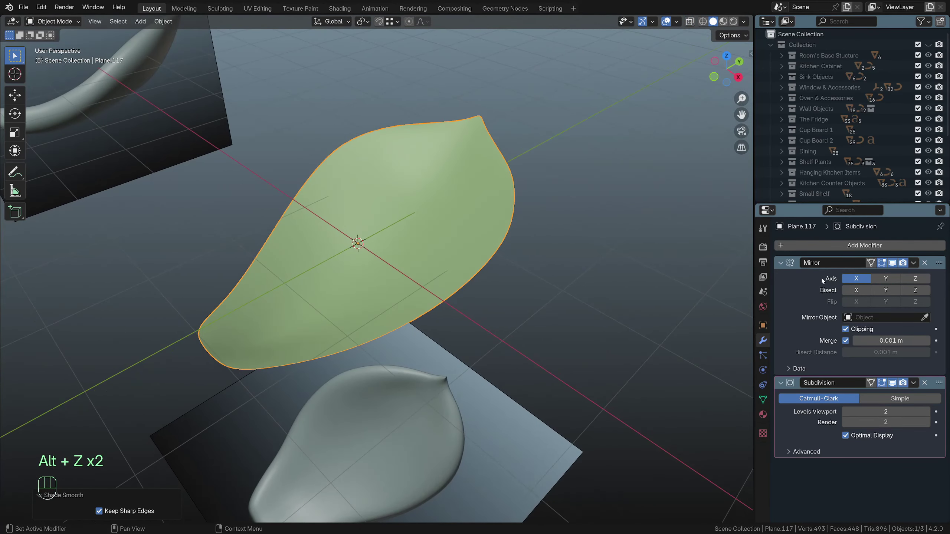
Add a Solidify modifier ahead of Subdivision in the stack, with Even Thickness enabled and a thickness of 0.402 m
click(866, 249)
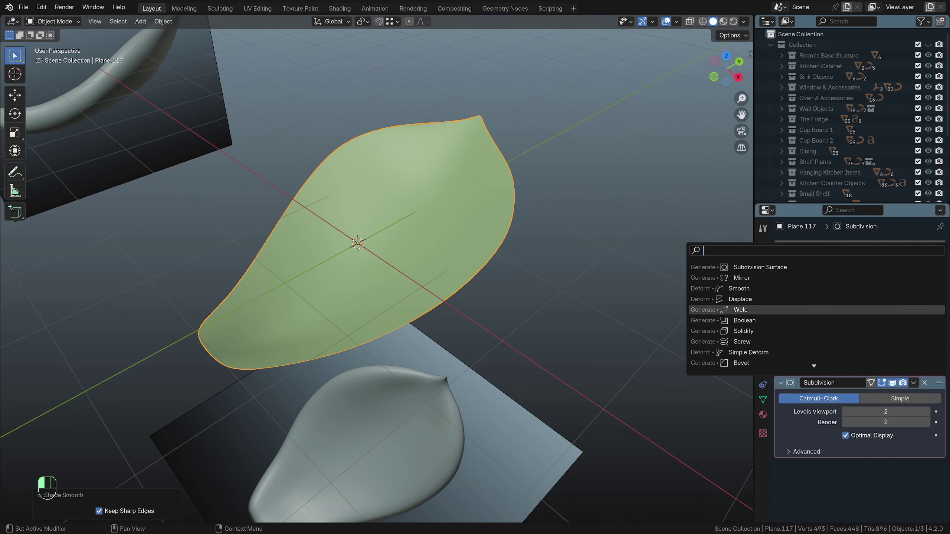
click(743, 331)
scroll(931, 448, down, 3)
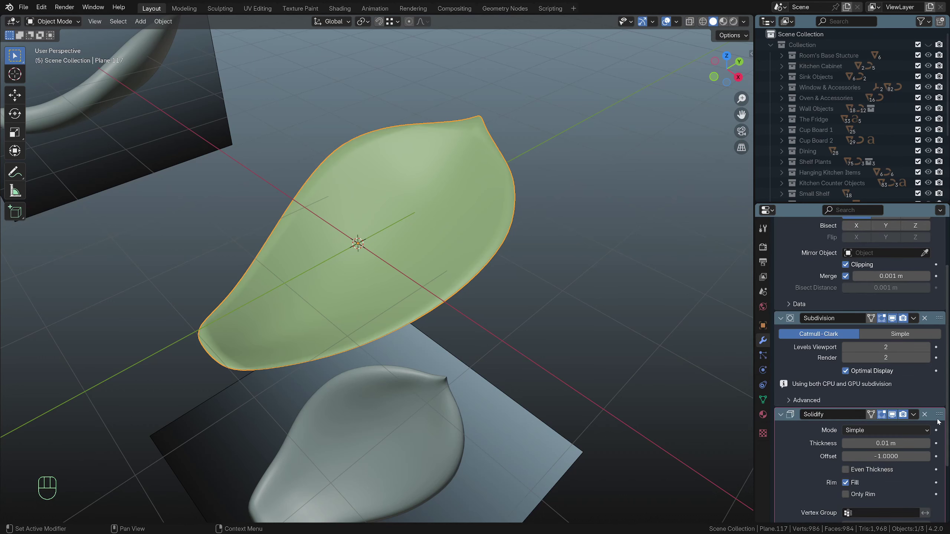
drag(939, 414, 938, 297)
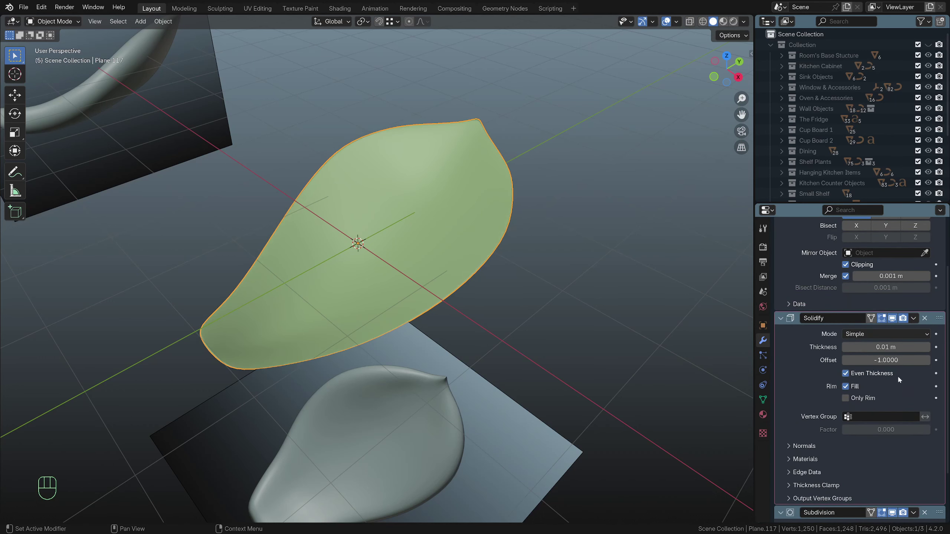
shift+drag(886, 347, 919, 347)
Compare the thickened leaf's profile with the reference image in side view, using X-ray
middle_drag(505, 313, 481, 288)
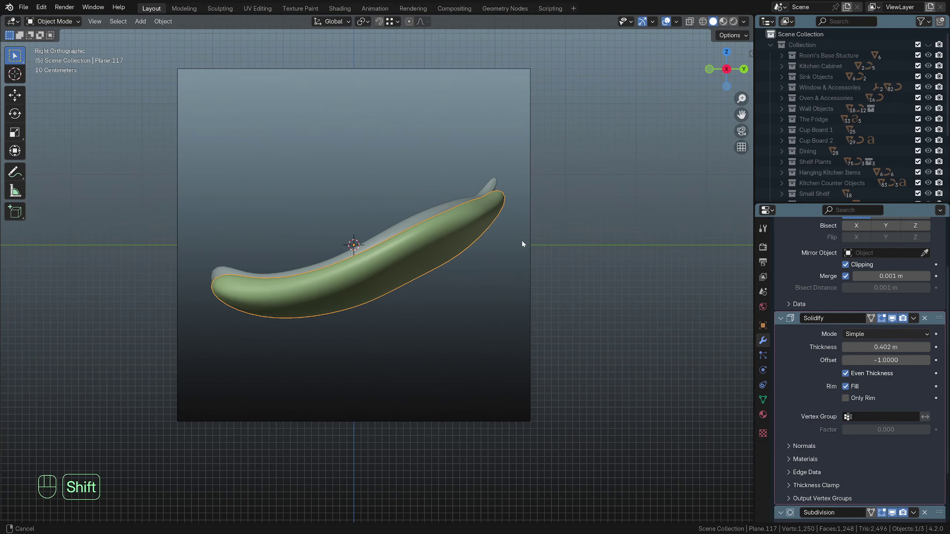
shift+middle_drag(522, 244, 474, 261)
scroll(473, 264, up, 2)
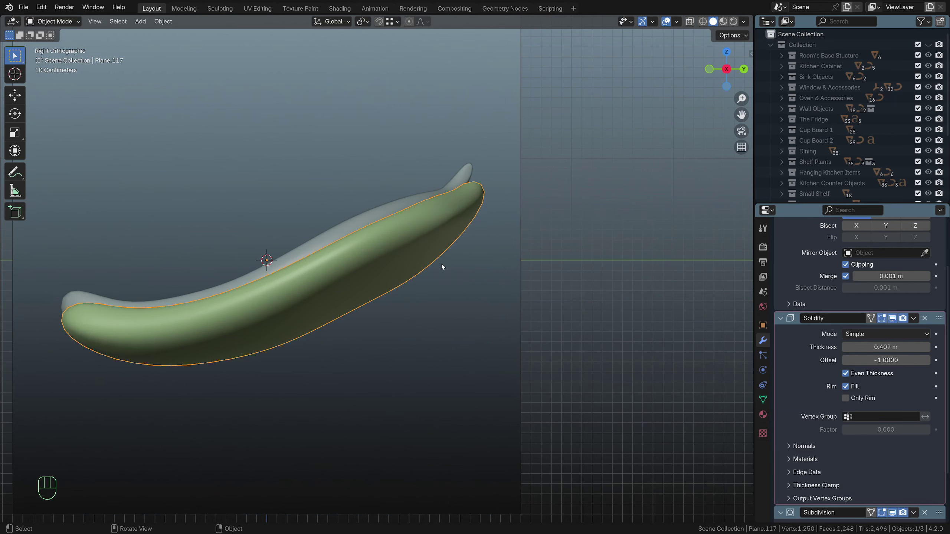
key(alt+z)
scroll(441, 263, down, 2)
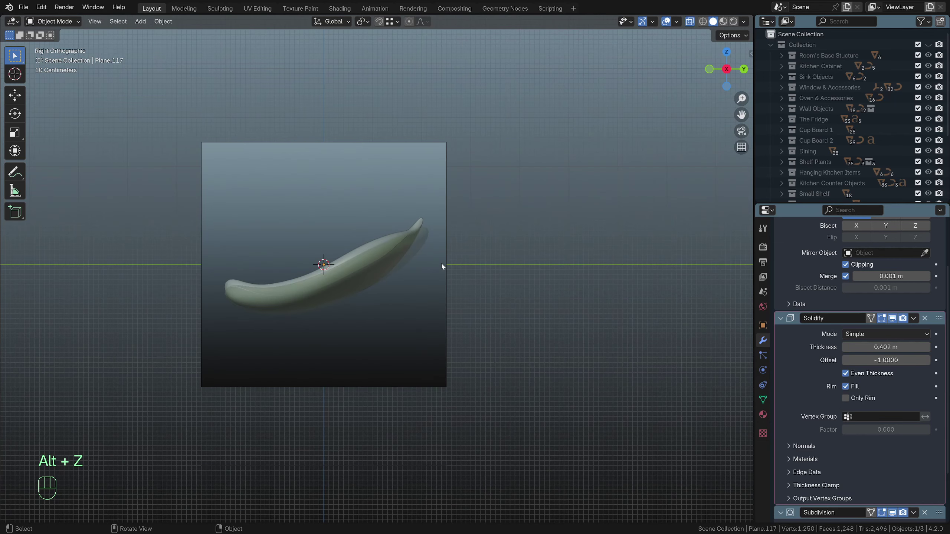
key(alt+z)
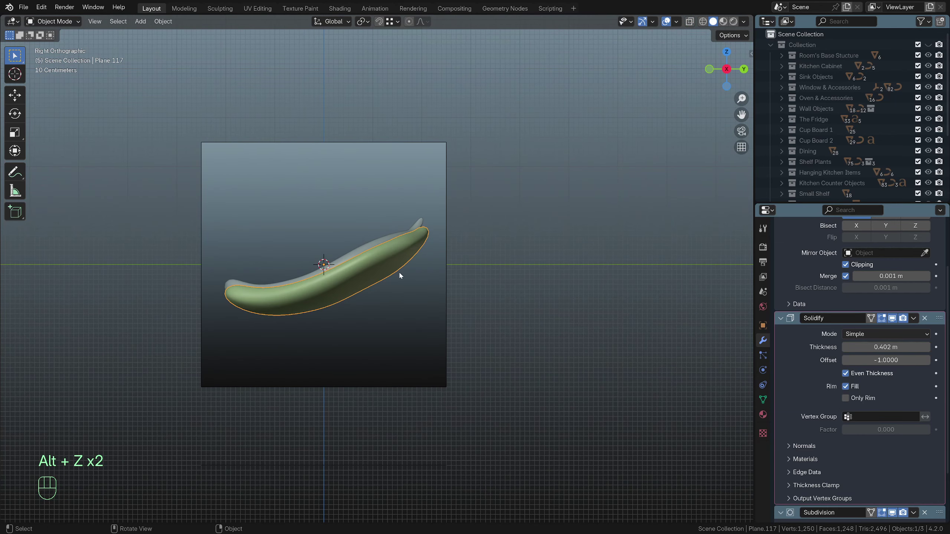
scroll(399, 276, up, 1)
scroll(891, 345, up, 3)
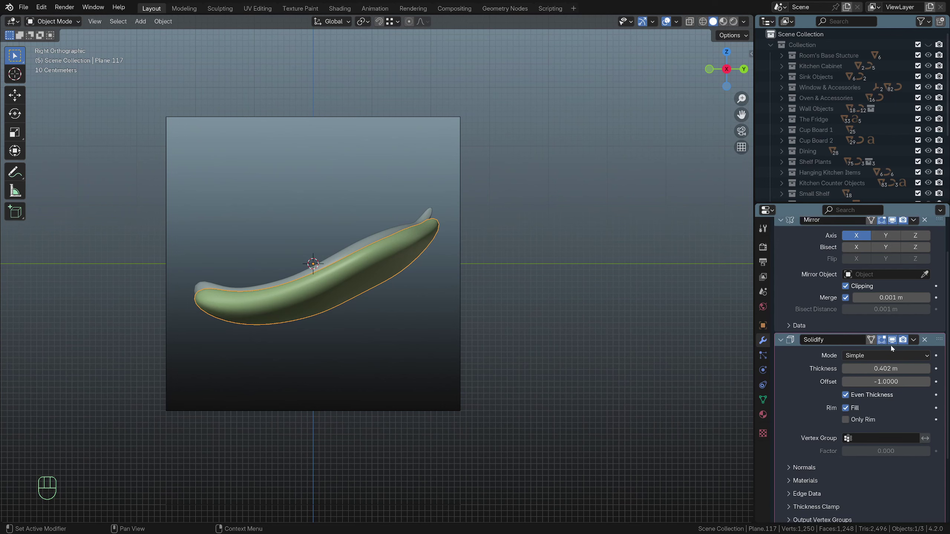
Duplicate the leaf in place and move the copy to the Back Up collection
key(shift+d)
right_click(420, 280)
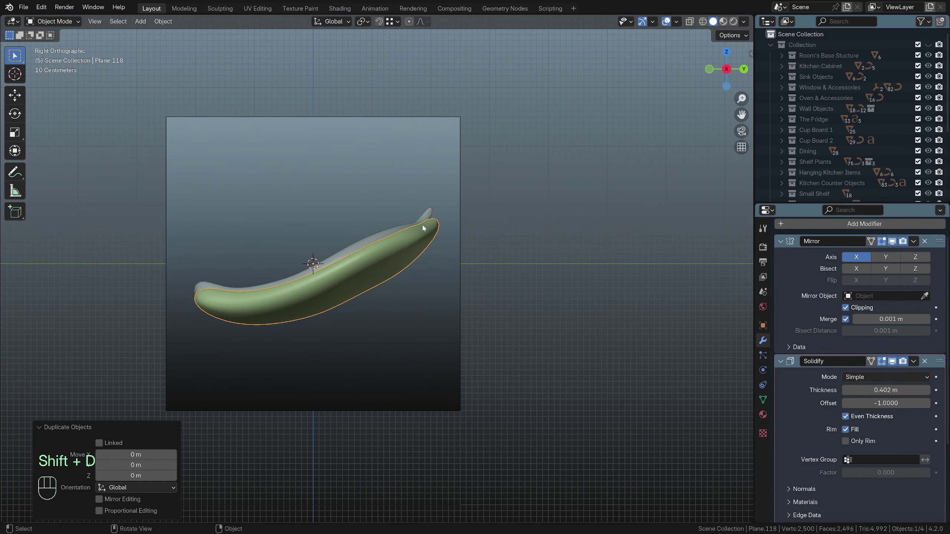
key(m)
mouse_move(418, 283)
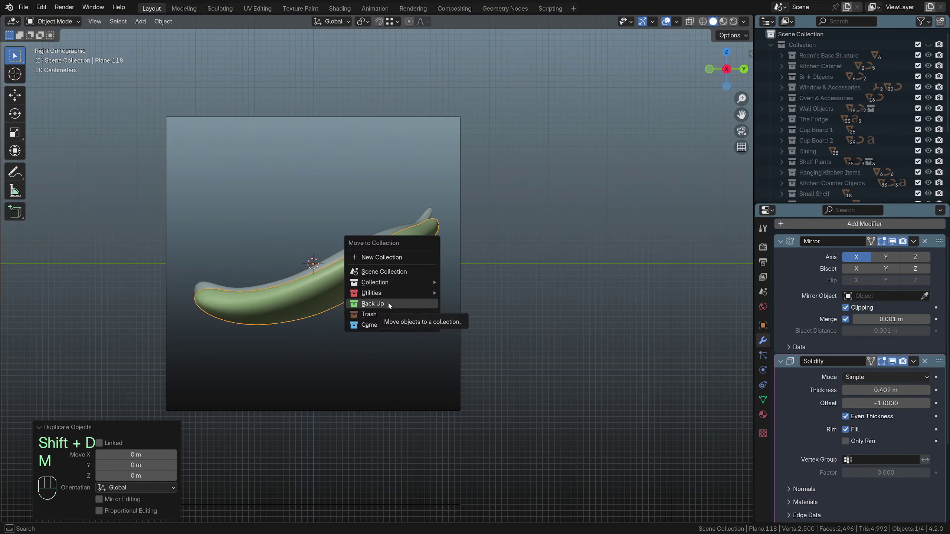
click(387, 302)
Apply the Mirror and Solidify modifiers on the original leaf, keeping Subdivision live
click(410, 248)
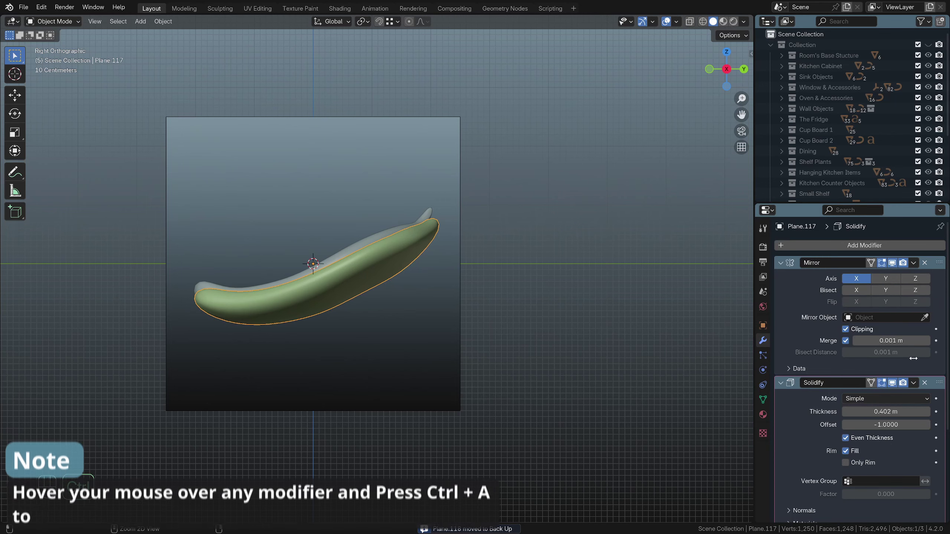
key(ctrl+a)
key(ctrl+a)
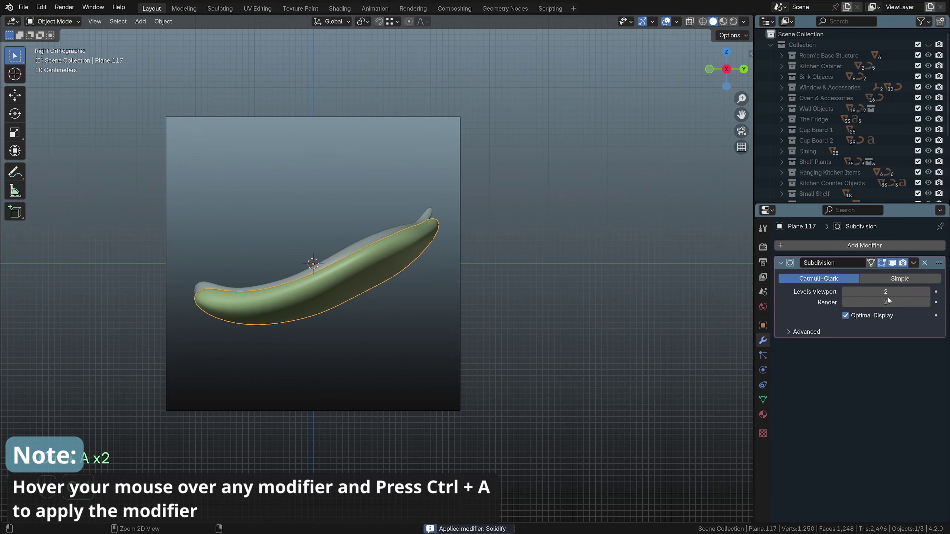
scroll(397, 266, up, 5)
scroll(399, 265, down, 5)
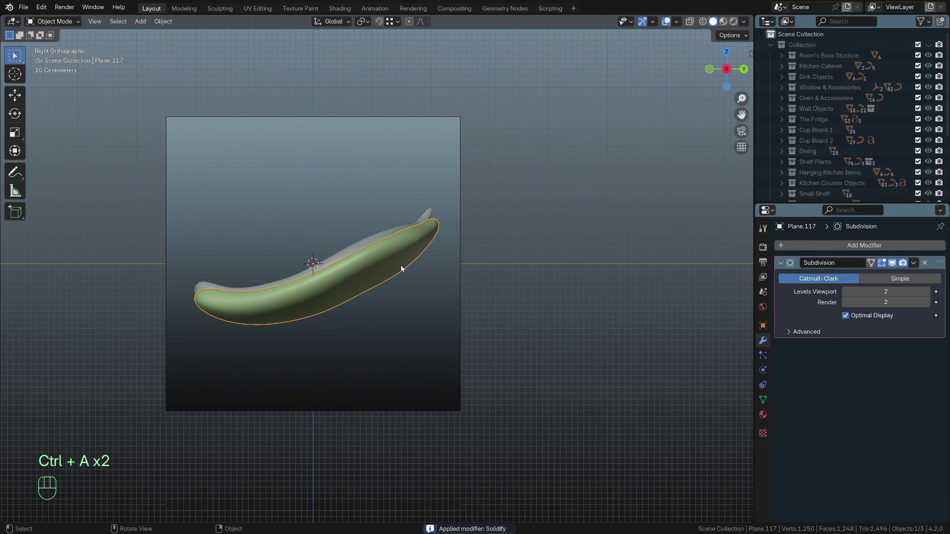
In side view, select the crosswise edge loop over the tip-side half and move it about 0.012 m along Y and -0.028 m along Z
key(KP_3)
key(Tab)
key(alt+z)
alt+click(409, 208)
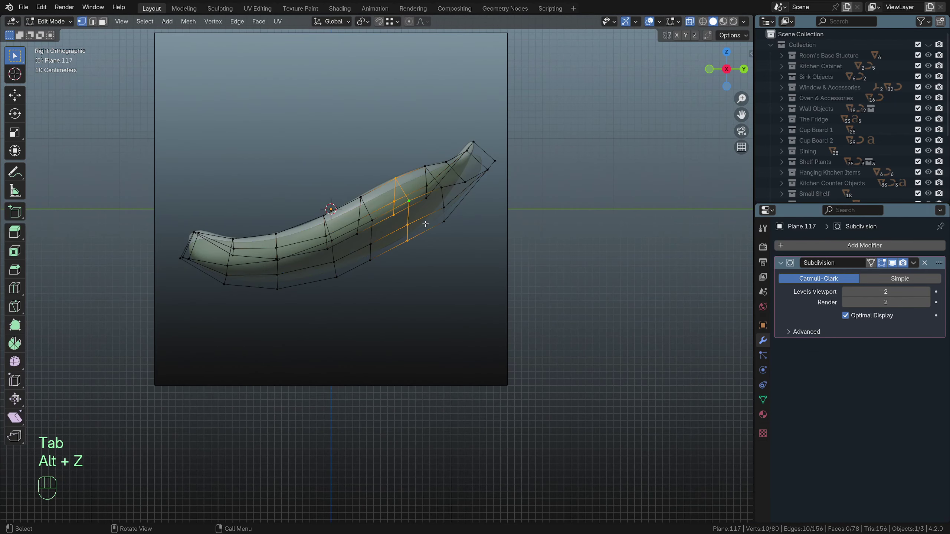
key(alt+z)
scroll(447, 258, up, 2)
key(g)
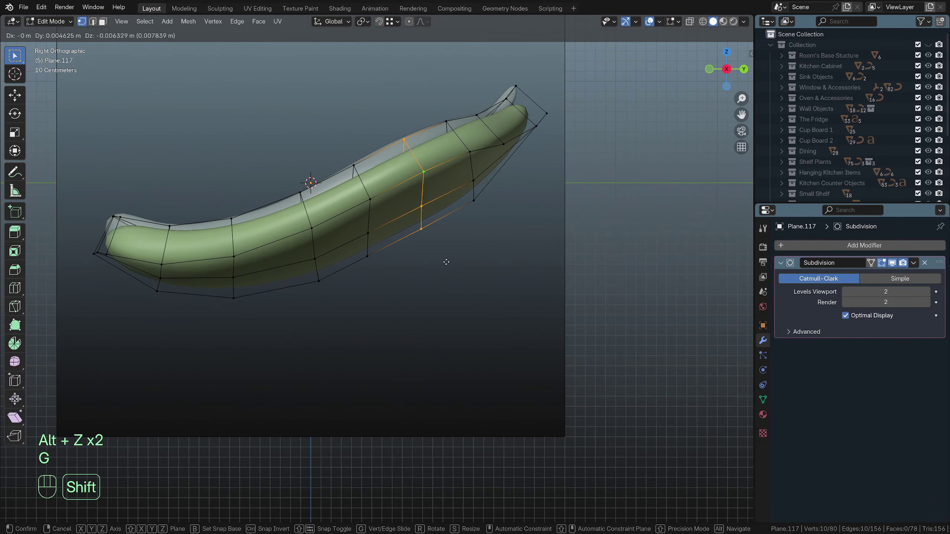
click(452, 282)
Move the neighbouring crosswise edge loop toward the leaf's middle about 0.014 m along Y and -0.018 m along Z
key(alt+z)
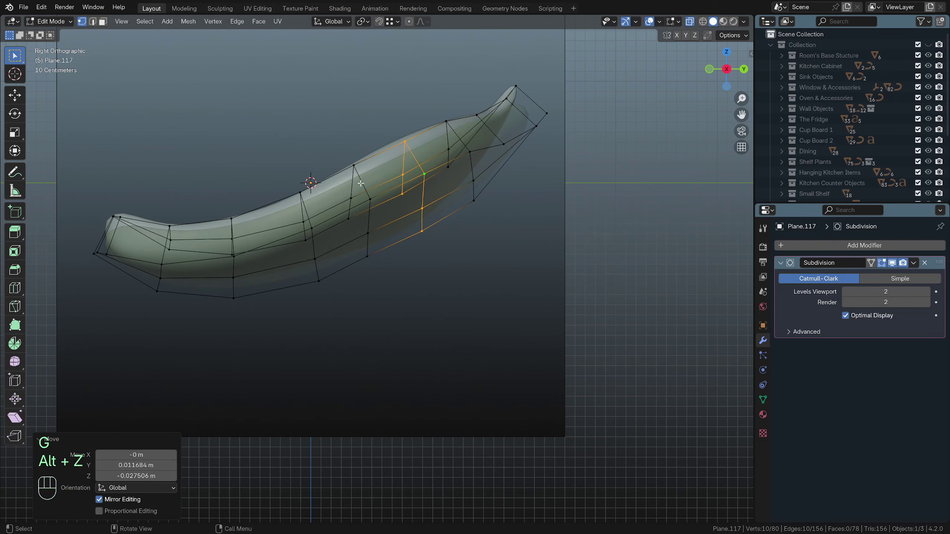
alt+click(402, 235)
key(alt+z)
key(g)
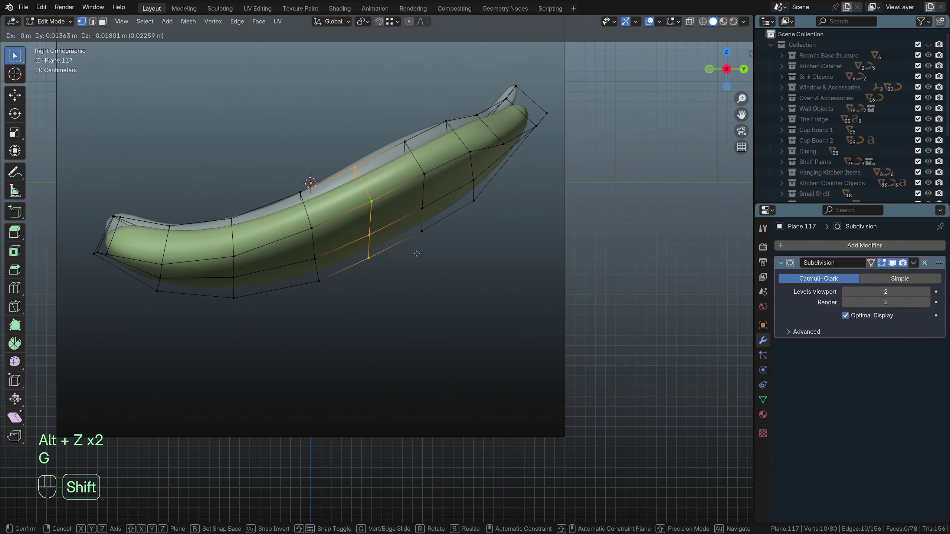
click(417, 254)
Extrude the two end faces at the leaf's tip 0.526 m along their normals and narrow them along X
scroll(417, 255, down, 4)
key(3)
click(373, 206)
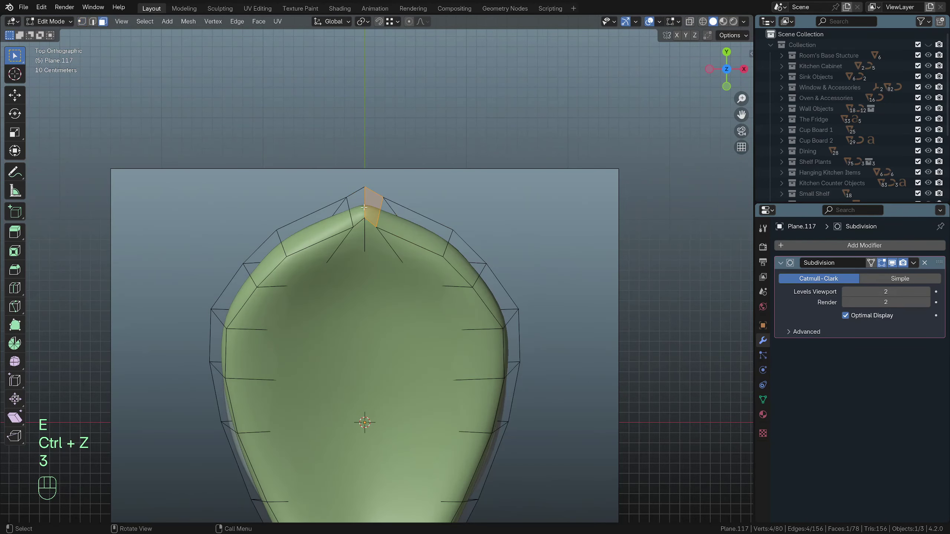
shift+click(359, 206)
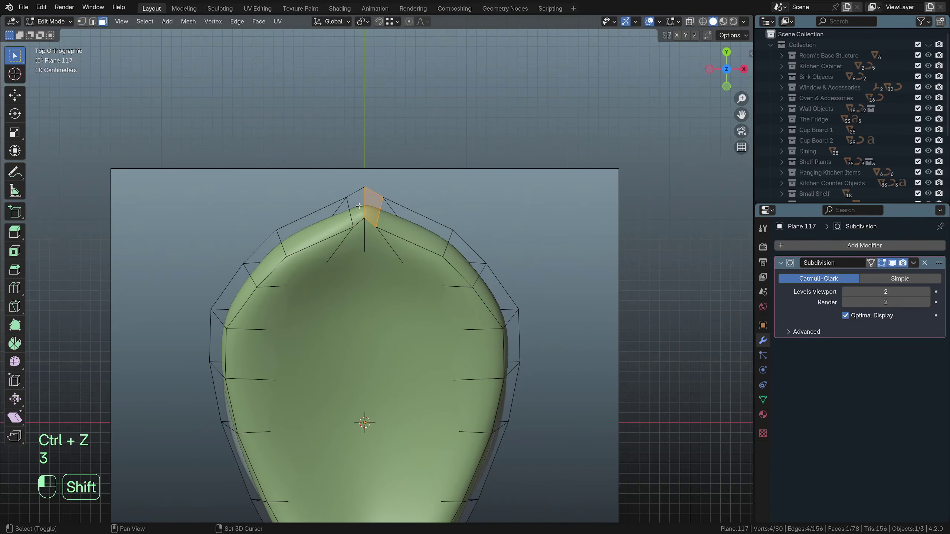
key(alt+e)
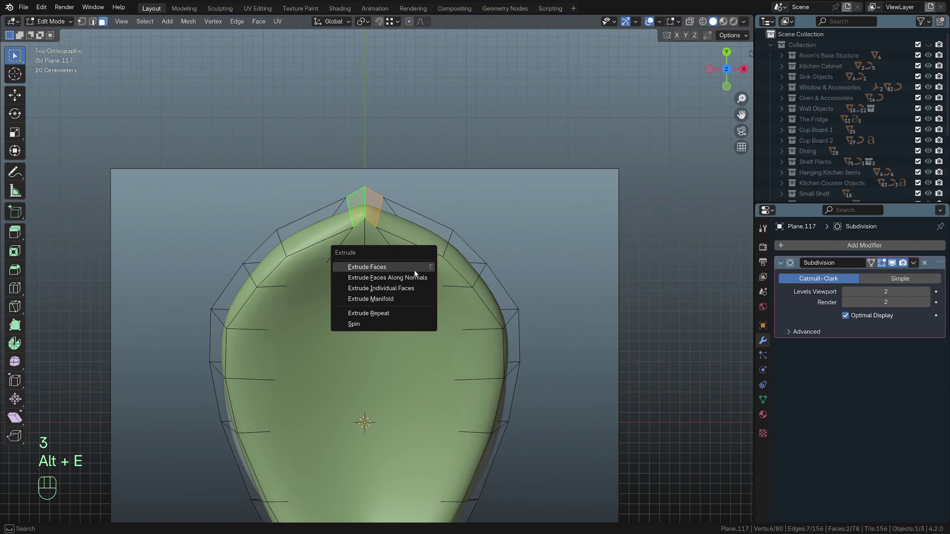
click(414, 275)
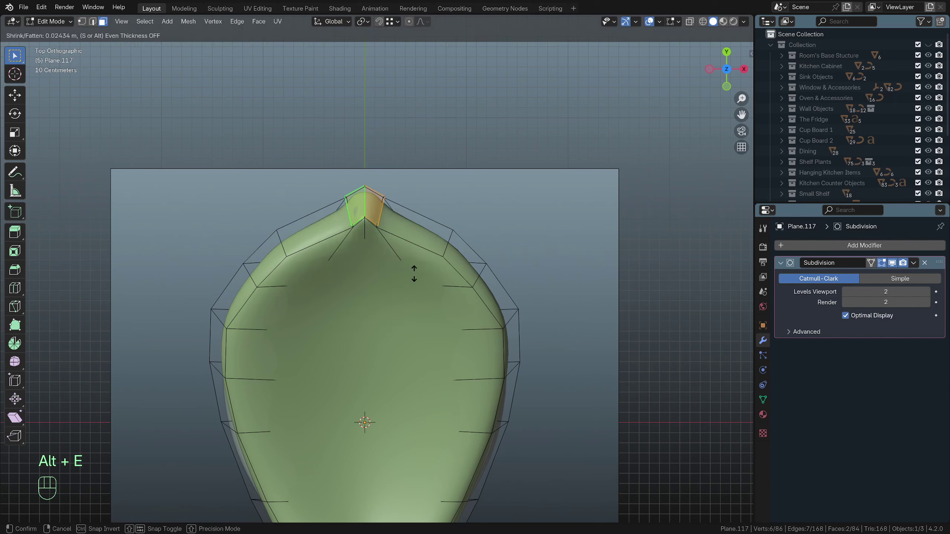
click(407, 248)
key(s)
key(x)
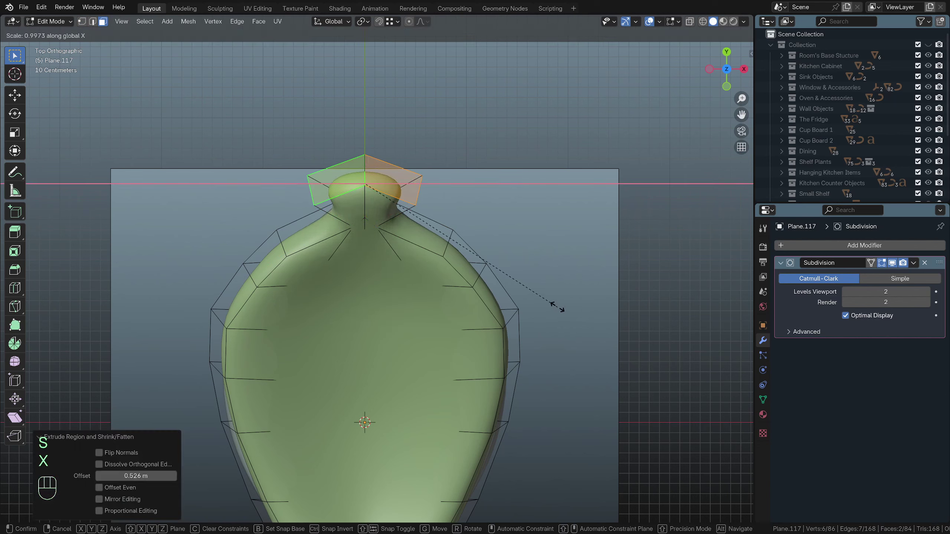
click(410, 217)
Select all underside faces of the leaf from the blunt end to the tip, leaving out the rim faces
key(KP_1)
key(KP_3)
key(1)
scroll(471, 229, up, 2)
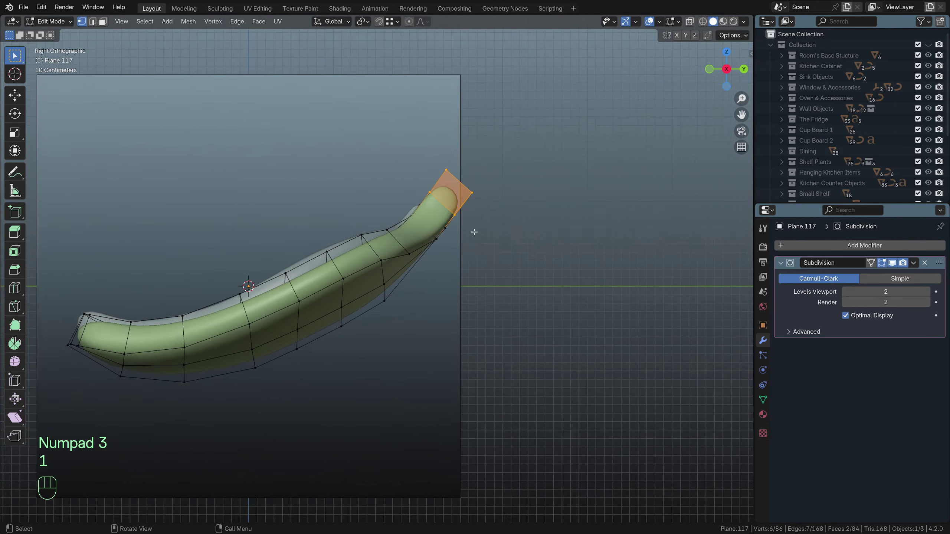
key(alt+z)
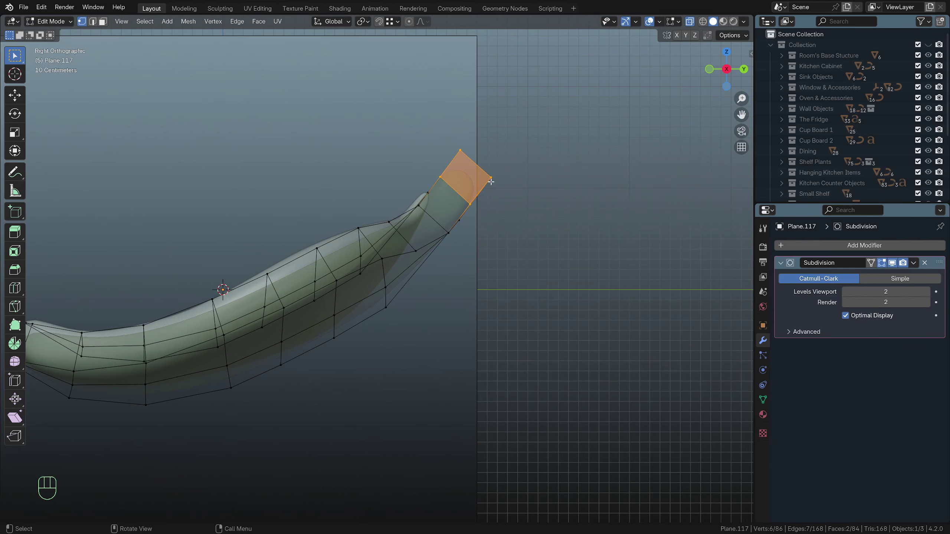
scroll(490, 182, down, 2)
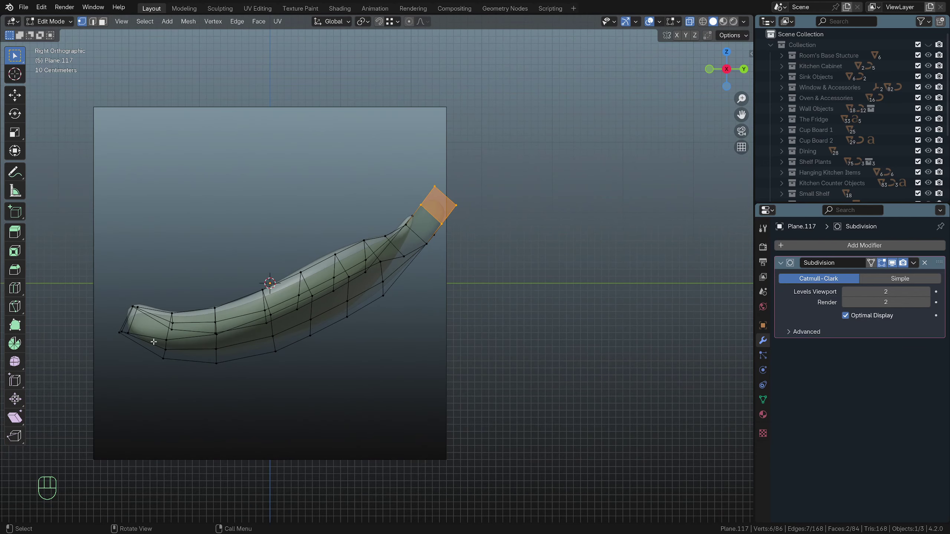
key(alt+z)
middle_drag(222, 339, 141, 302)
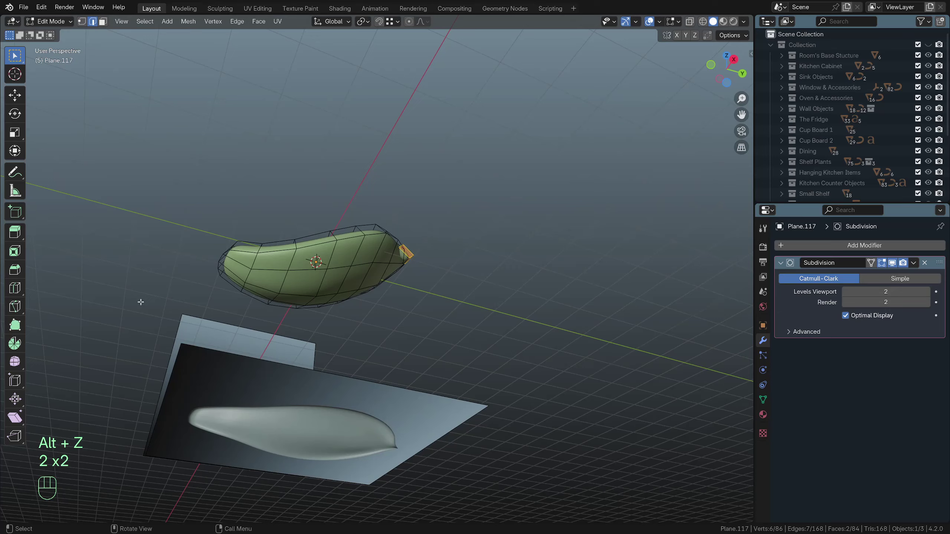
click(234, 258)
middle_drag(233, 259, 440, 255)
ctrl+shift+click(393, 227)
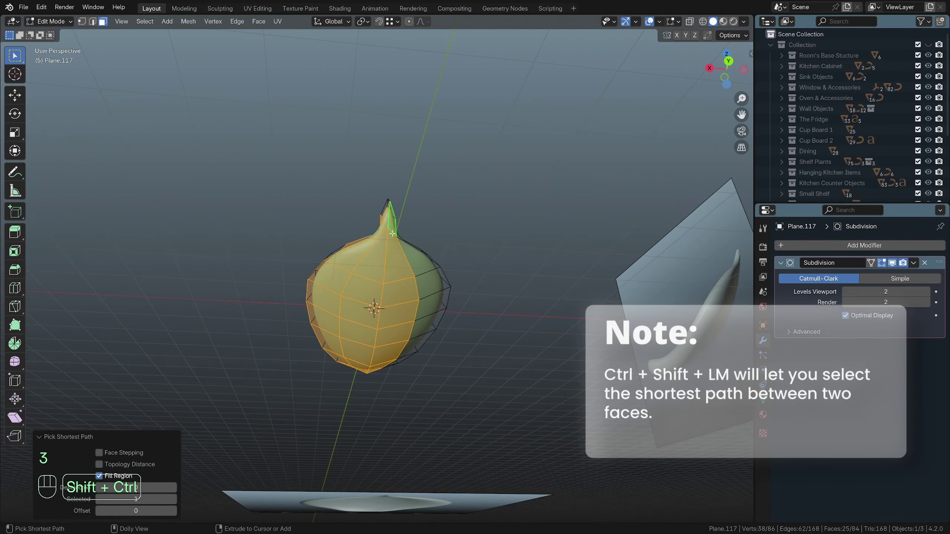
middle_drag(393, 226, 416, 295)
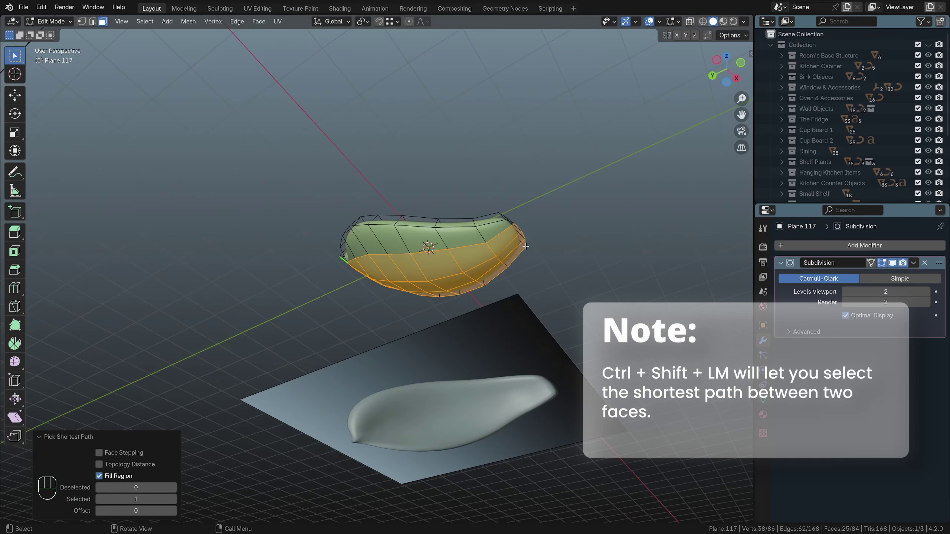
ctrl+shift+click(497, 229)
middle_drag(497, 228, 423, 314)
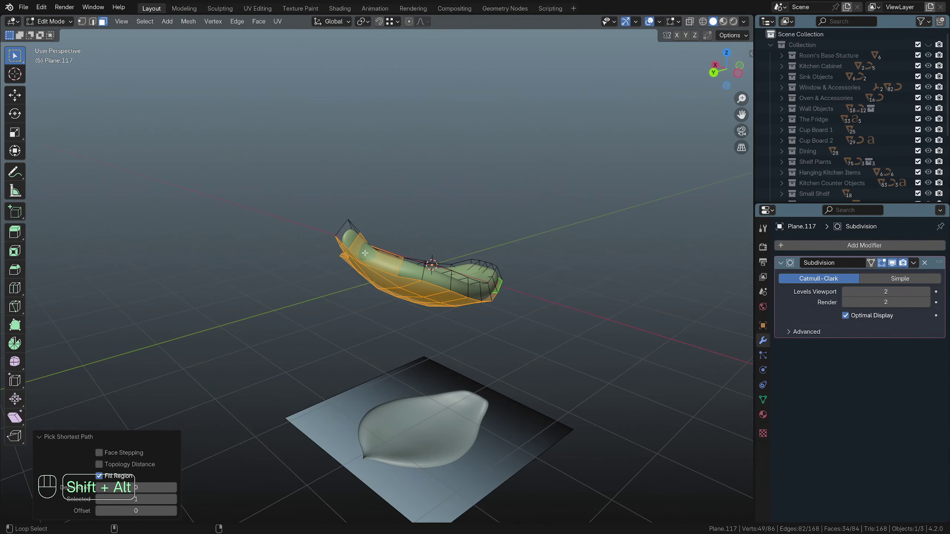
alt+shift+click(365, 253)
In side view, make the outermost blunt-end vertex the active one and set the transform pivot to the active element
middle_drag(364, 253, 502, 228)
key(alt+z)
key(KP_1)
key(alt+z)
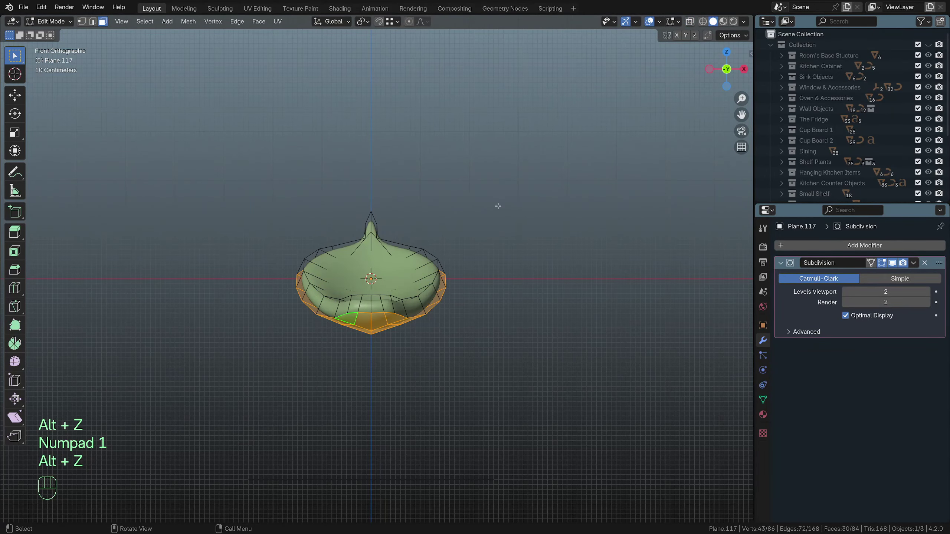
key(KP_3)
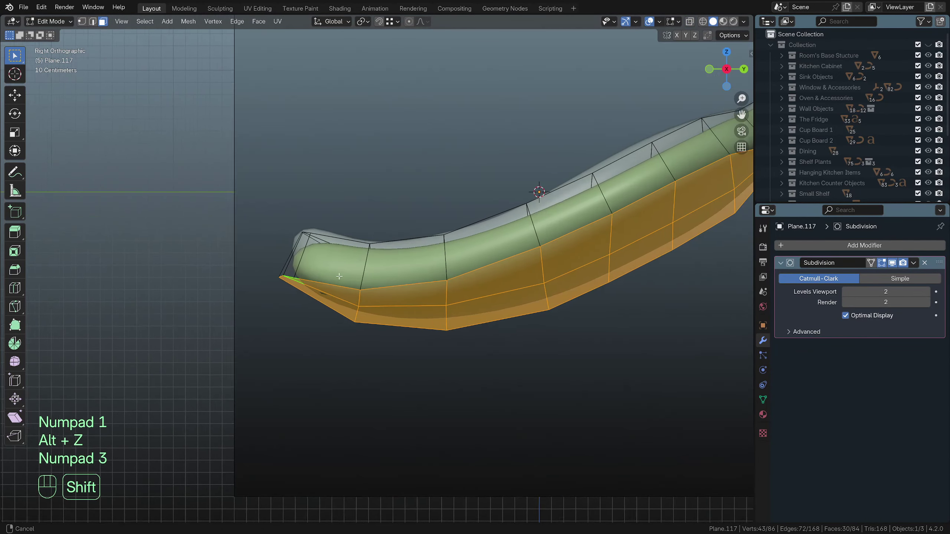
shift+middle_drag(339, 276, 370, 291)
scroll(371, 292, up, 3)
key(1)
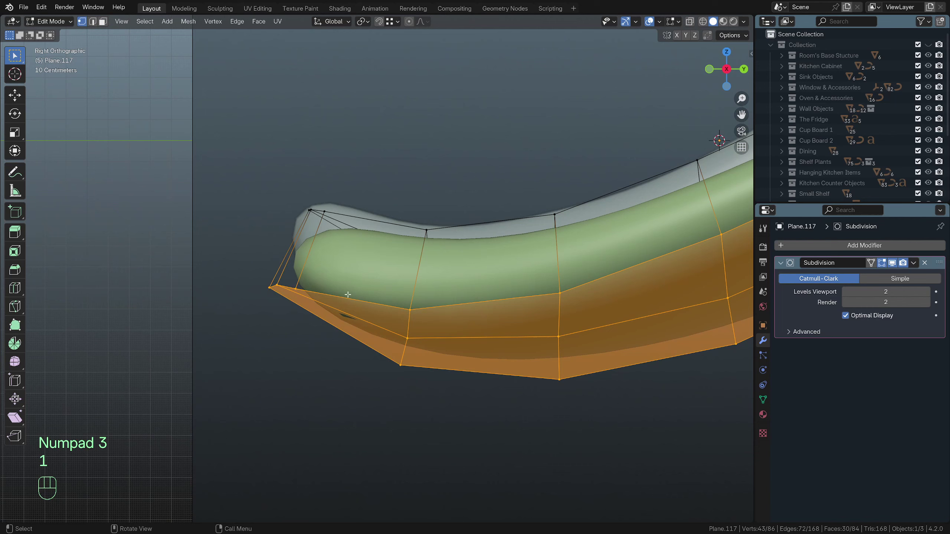
shift+click(269, 291)
shift+click(268, 291)
scroll(336, 310, down, 3)
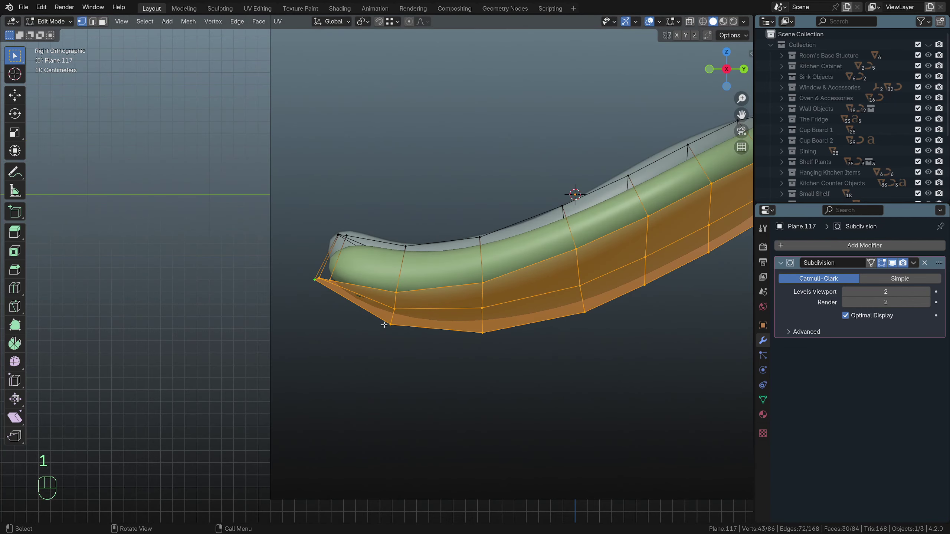
key(period)
click(296, 285)
Rotate the selected underside about -2.87° around the blunt-end vertex in side view to thin the leaf toward its tip
scroll(295, 281, down, 4)
shift+middle_drag(400, 318, 386, 346)
scroll(386, 347, up, 1)
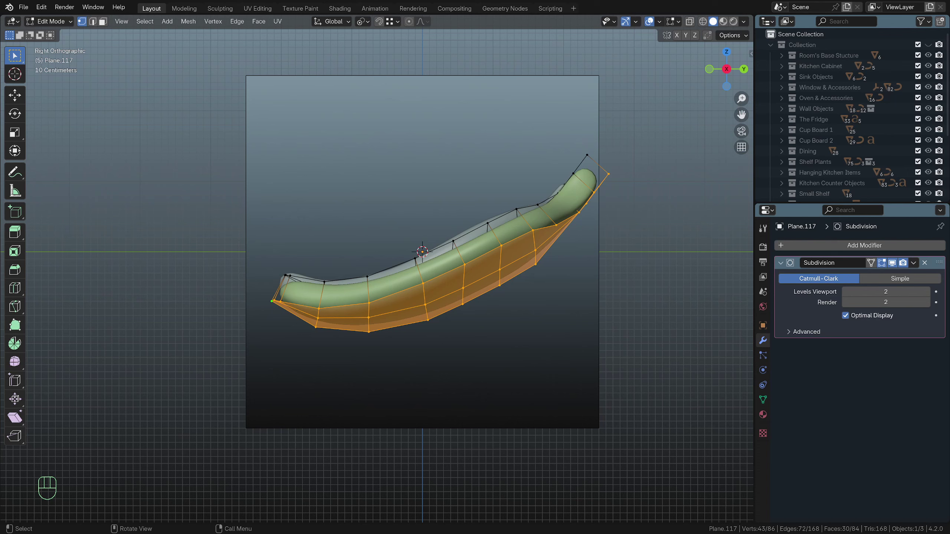
key(r)
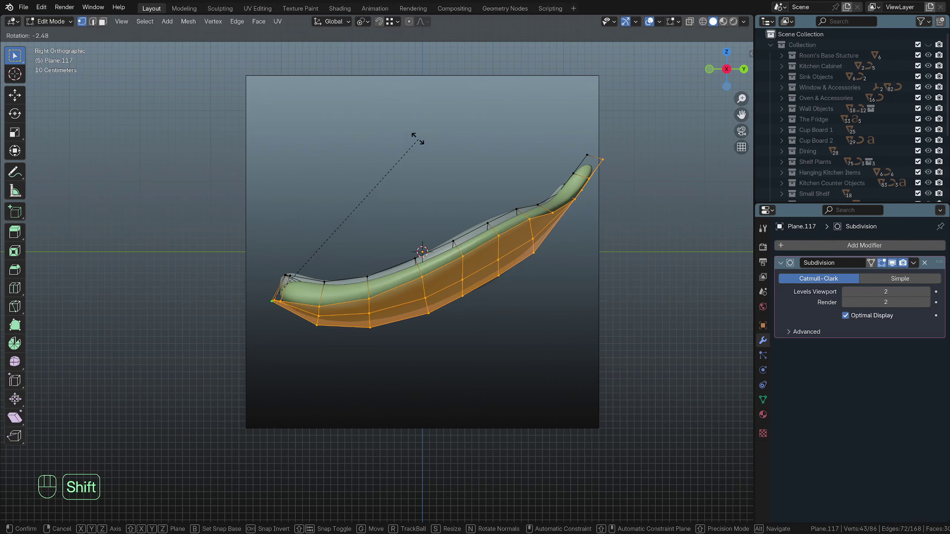
shift+click(385, 107)
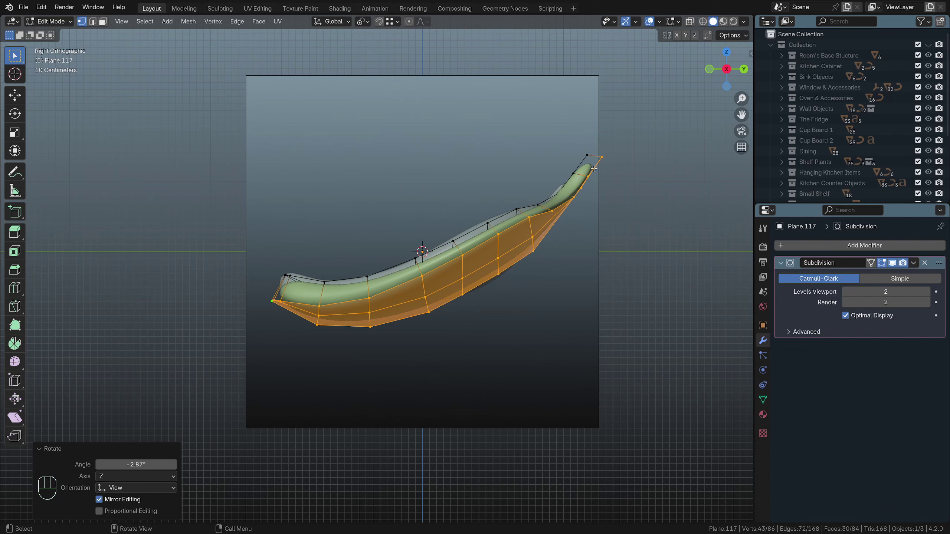
Slide the outermost lower vertex of the extruded tip back along its edge by a factor of about 0.4
scroll(468, 291, up, 4)
key(alt+z)
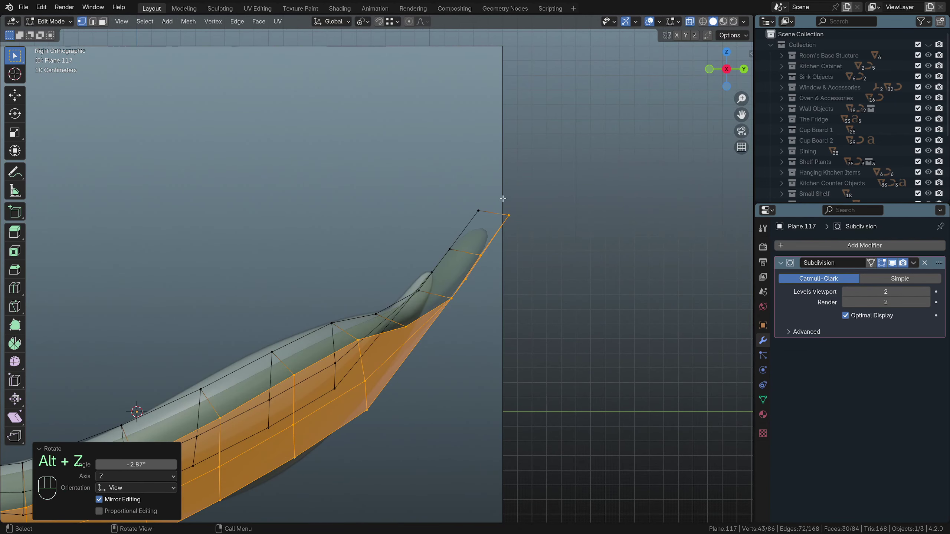
click(508, 215)
key(alt+z)
key(g)
key(g)
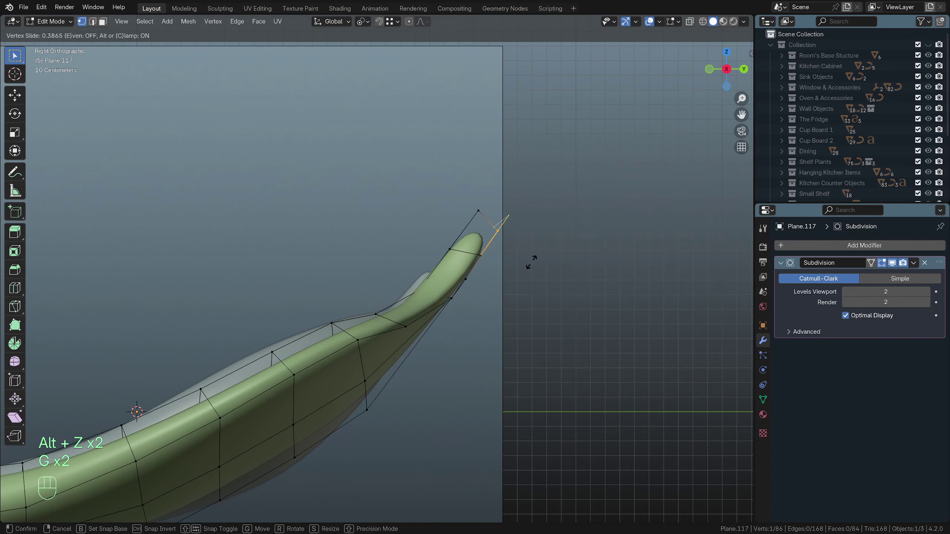
click(527, 266)
Select only the two faces at the tip's end and move them about -0.077 m along Y and -0.124 m along Z
key(alt+z)
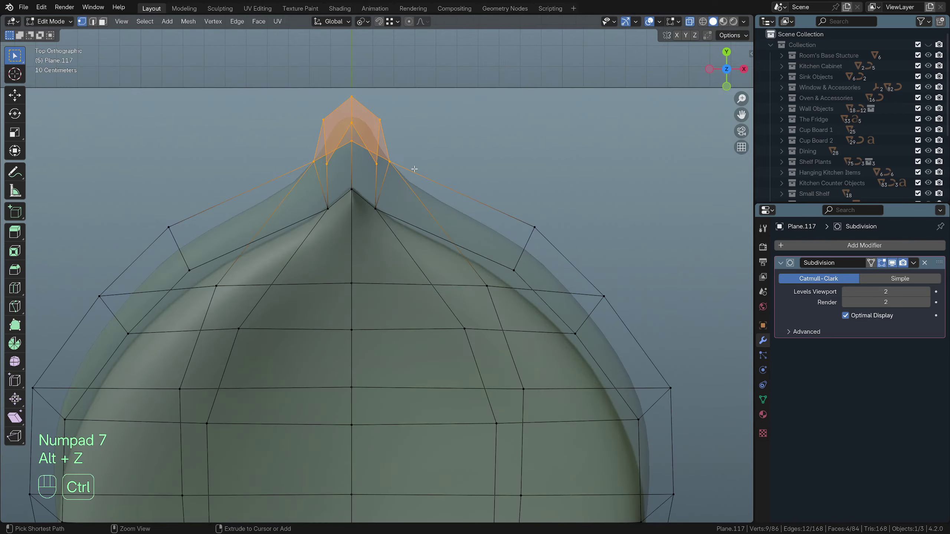
ctrl+drag(385, 152, 392, 173)
ctrl+drag(307, 158, 317, 169)
middle_drag(542, 300, 445, 243)
key(alt+z)
key(alt+z)
ctrl+drag(502, 297, 502, 298)
key(alt+z)
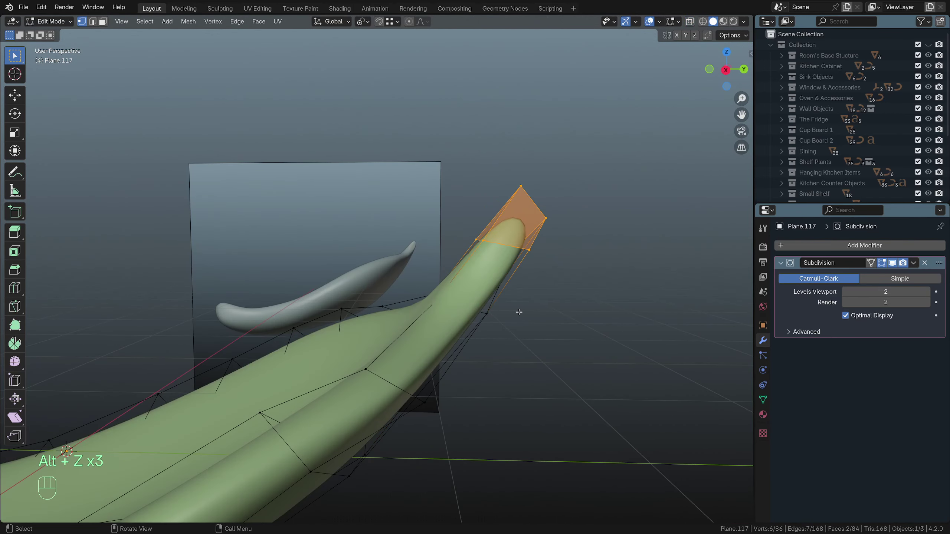
key(KP_3)
key(g)
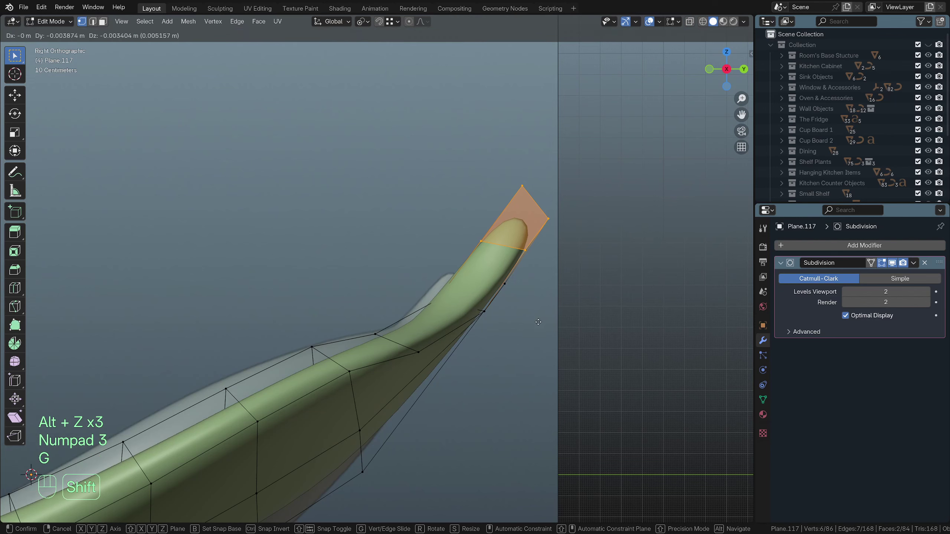
click(385, 68)
Scale the tip's end faces down to about 0.56 and check the smoothed leaf in Object Mode
key(s)
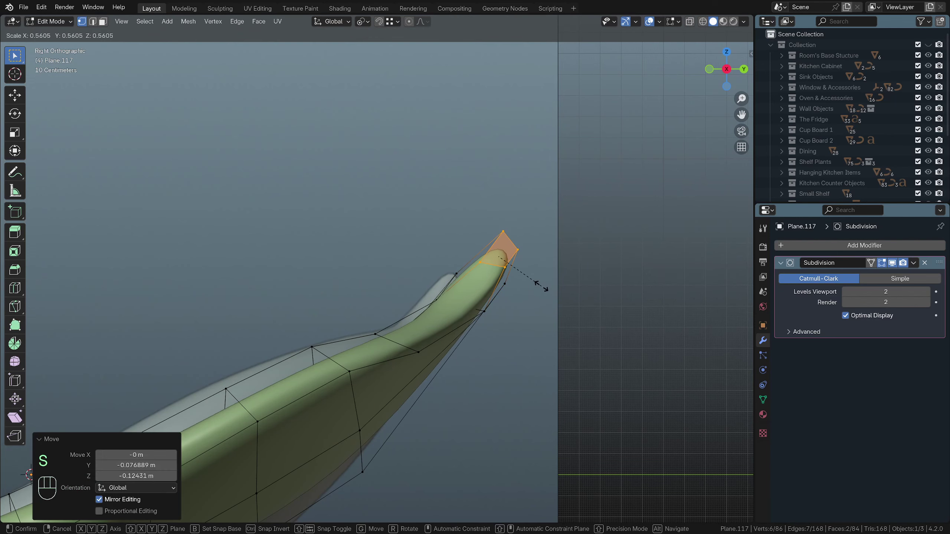
click(535, 280)
middle_drag(532, 273, 367, 325)
key(Tab)
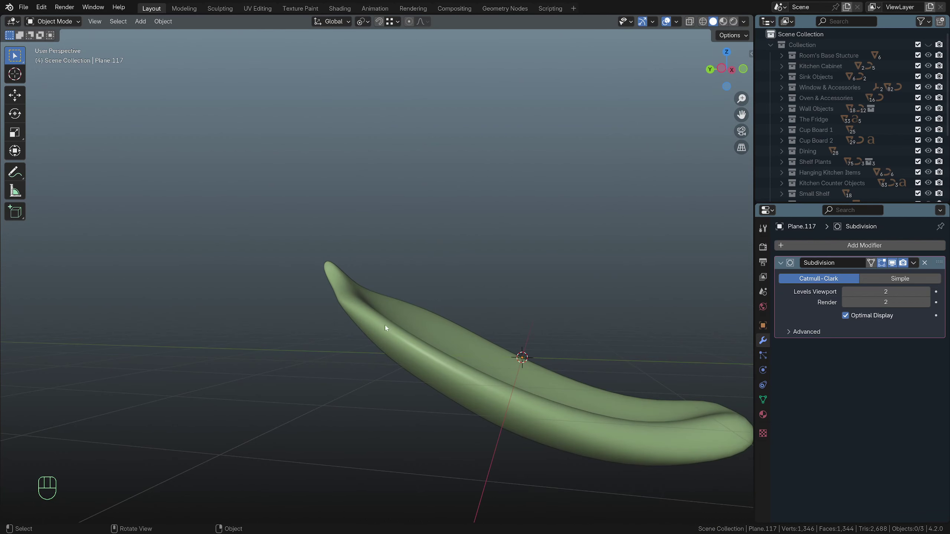
middle_drag(385, 327, 260, 318)
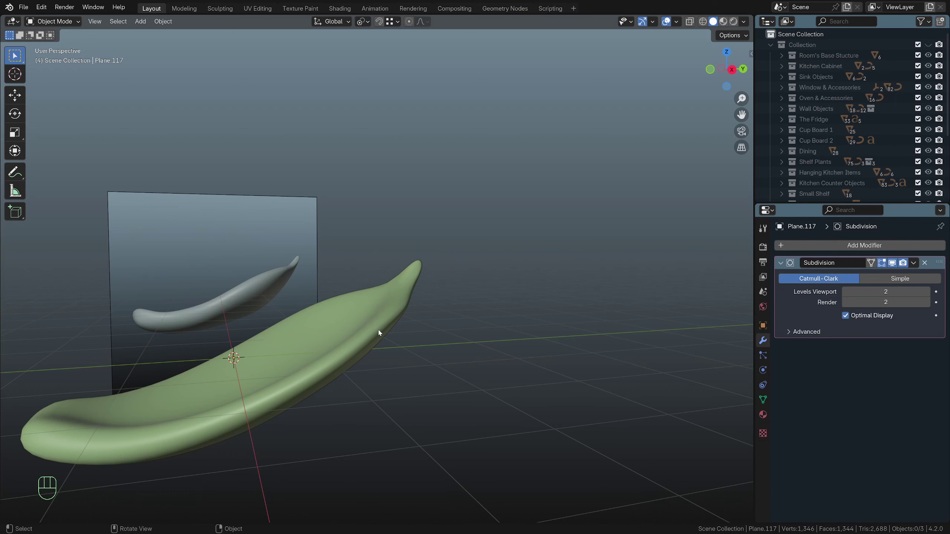
Select the short crosswise edges wrapping the rim on both sides of the leaf, just behind the pointed tip
key(Tab)
middle_drag(379, 332, 354, 332)
shift+click(413, 327)
key(alt+z)
ctrl+click(354, 326)
key(alt+z)
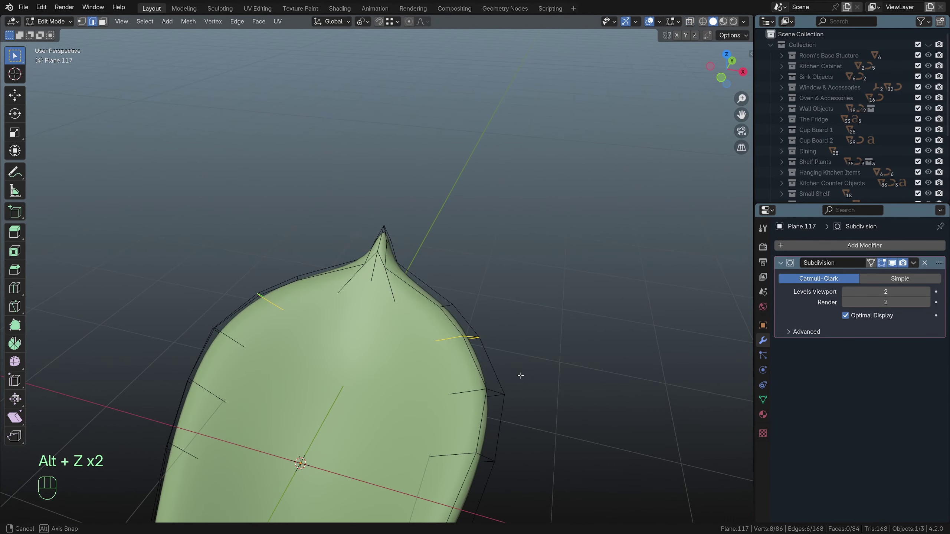
middle_drag(520, 378, 454, 348)
key(alt+s)
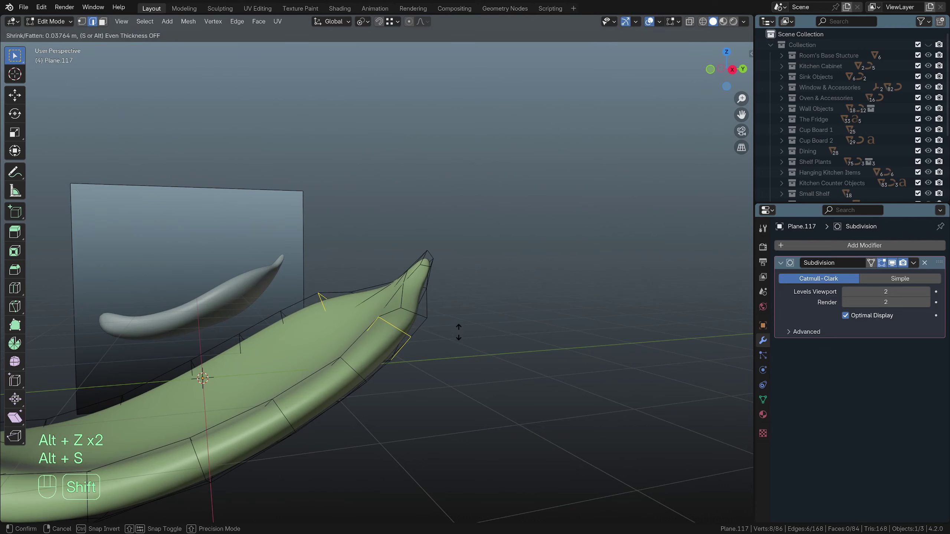
click(467, 296)
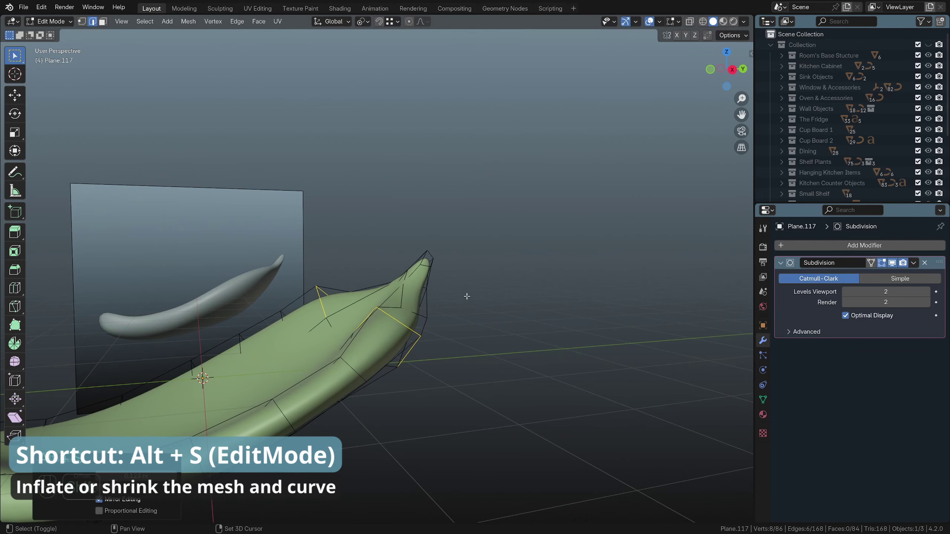
middle_drag(467, 296, 452, 325)
key(Tab)
key(ctrl+z)
key(ctrl+z)
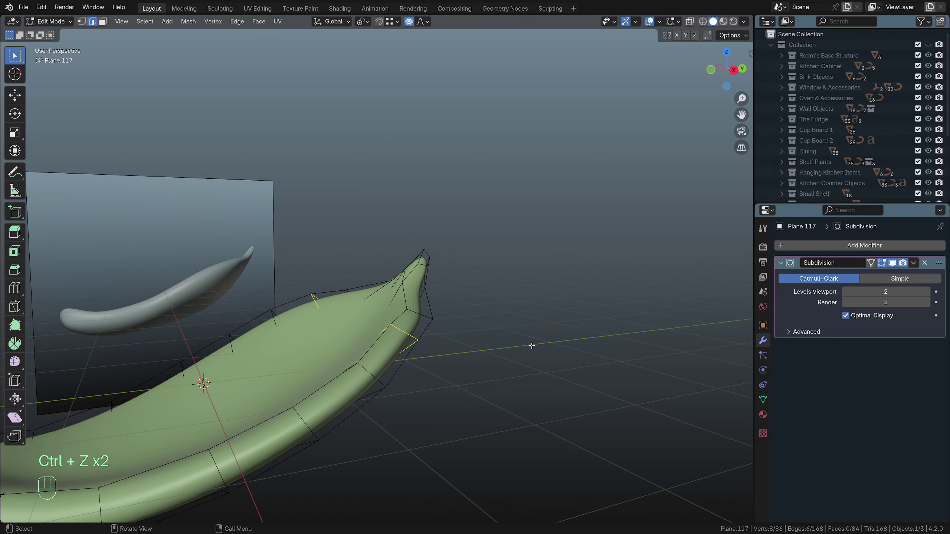
Fatten the selected rim edges about 0.16 m with smooth proportional editing, widening the influence to the neighbouring edges
key(alt+s)
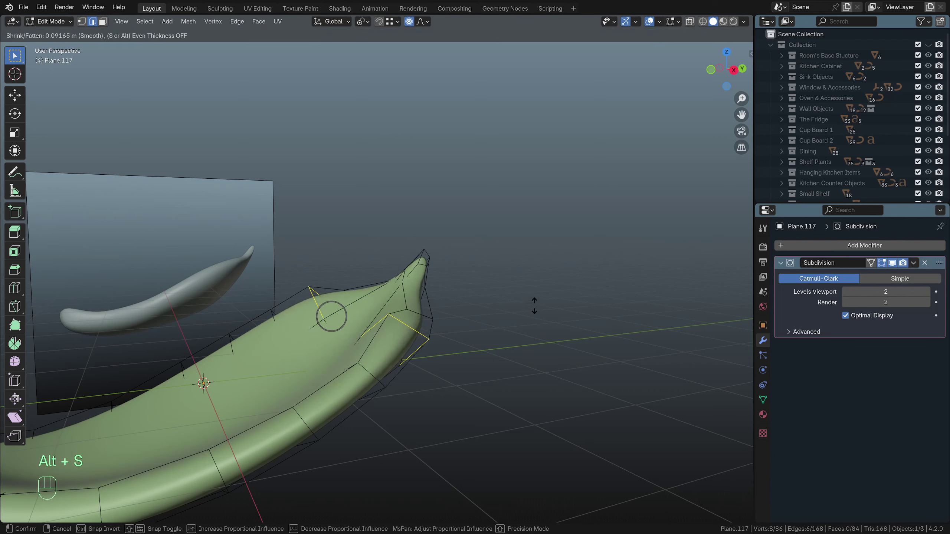
scroll(534, 306, down, 5)
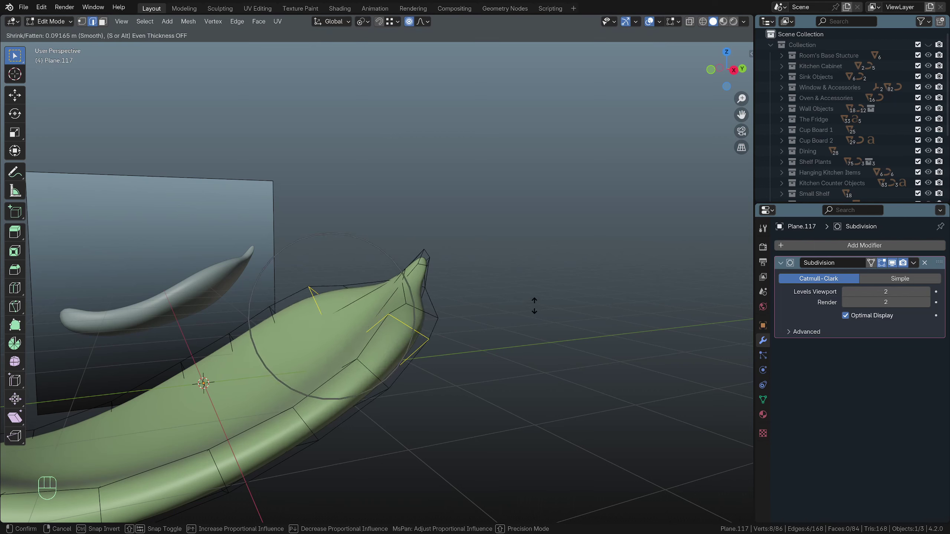
key(shift)
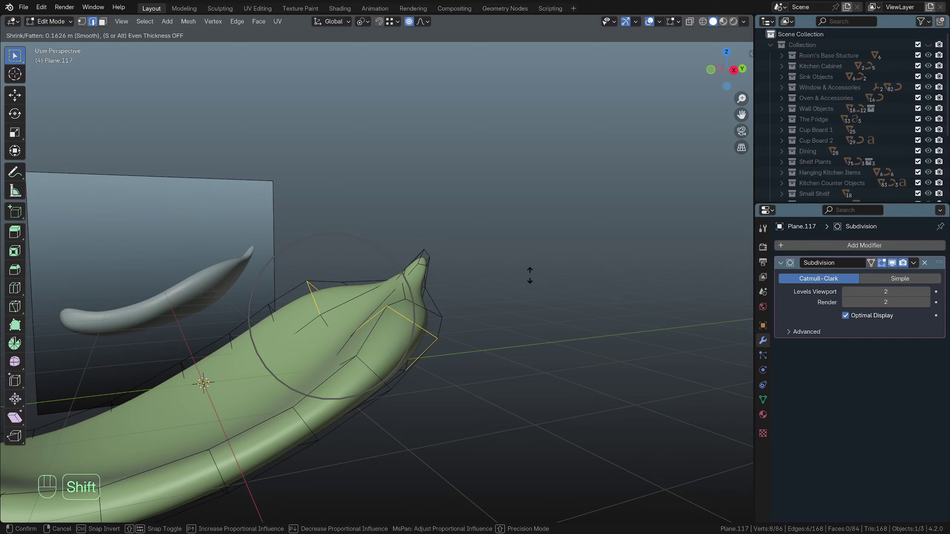
click(530, 275)
key(Tab)
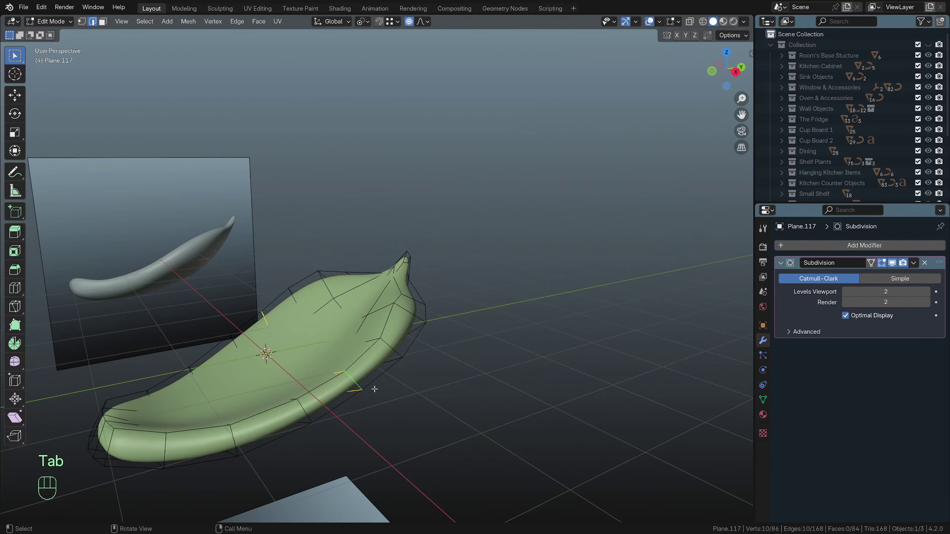
Remove the edges crossing the leaf's middle from the selection, fatten the remaining rim edges, and check the smoothed leaf in Object Mode
key(alt+z)
middle_drag(365, 380, 408, 409)
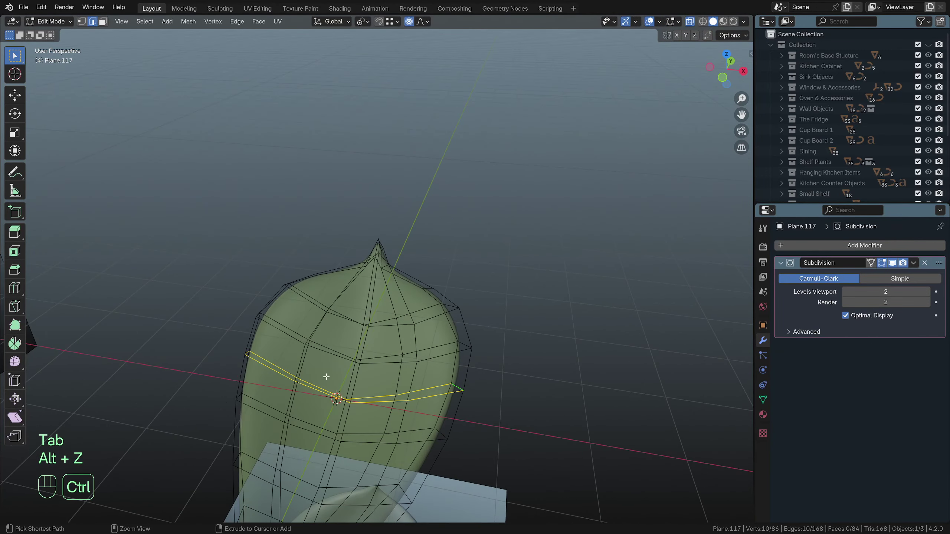
ctrl+drag(325, 378, 386, 428)
key(alt+z)
middle_drag(386, 429, 302, 369)
middle_drag(378, 403, 388, 418)
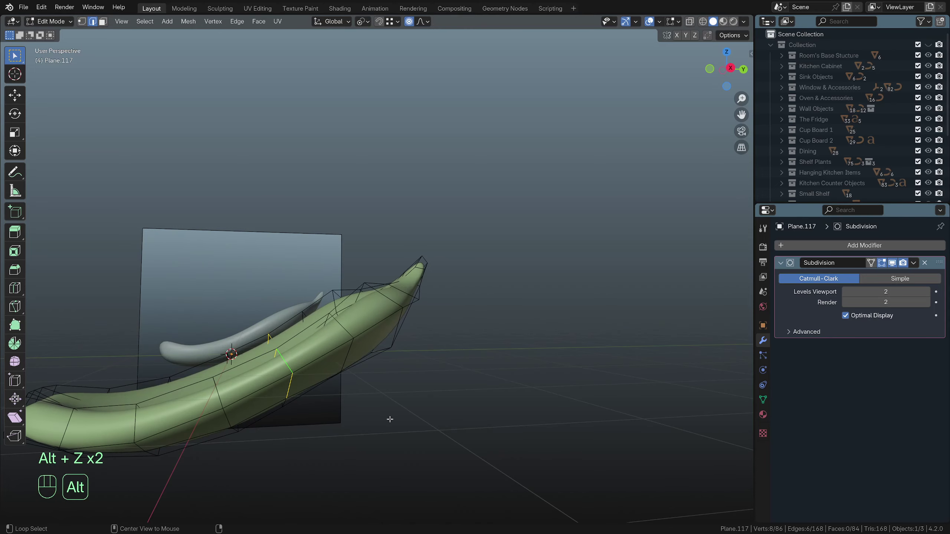
key(alt+s)
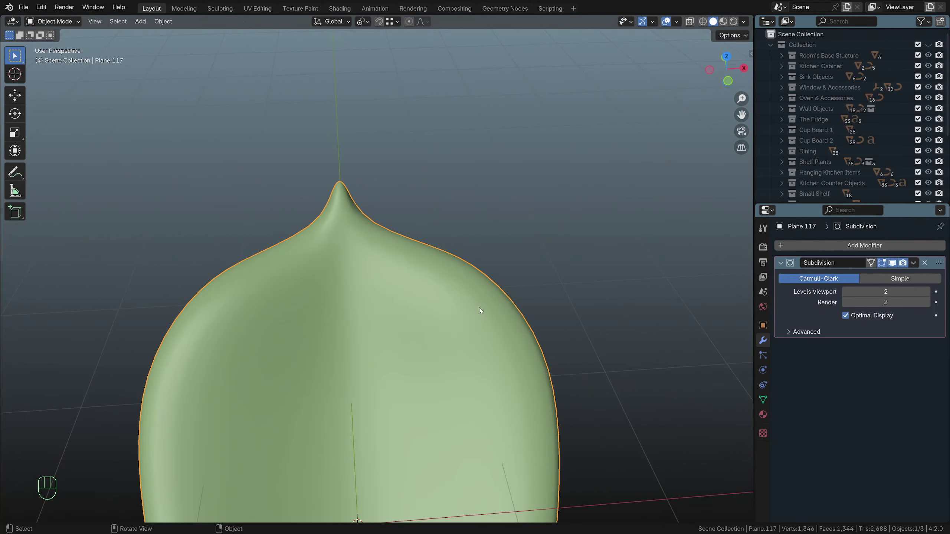
scroll(479, 310, up, 2)
scroll(479, 309, down, 4)
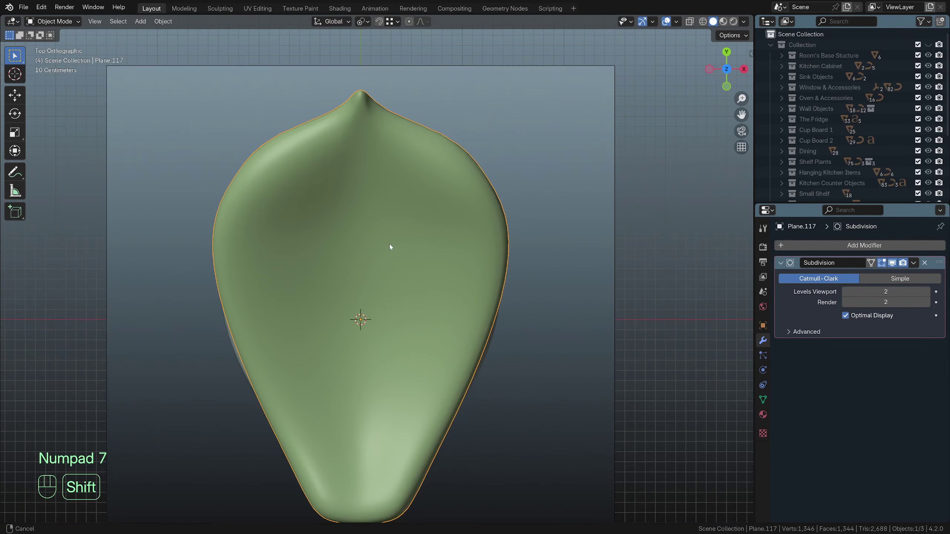
Select through the mesh only the faces at the very end of the leaf's pointed tip
scroll(375, 450, up, 6)
shift+middle_drag(389, 243, 367, 414)
key(Tab)
shift+middle_drag(307, 403, 409, 318)
key(alt+z)
key(alt+z)
key(alt+z)
drag(279, 239, 467, 335)
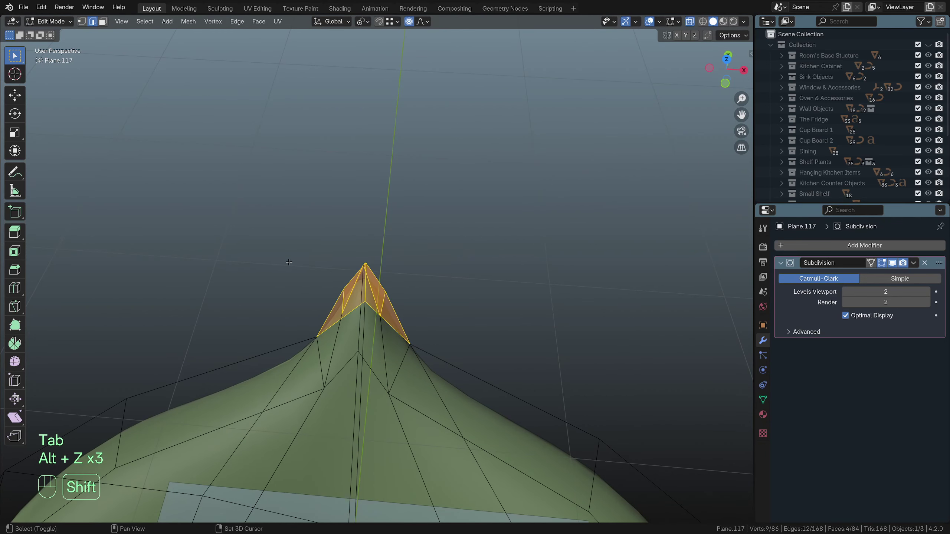
shift+drag(285, 257, 476, 402)
key(alt+z)
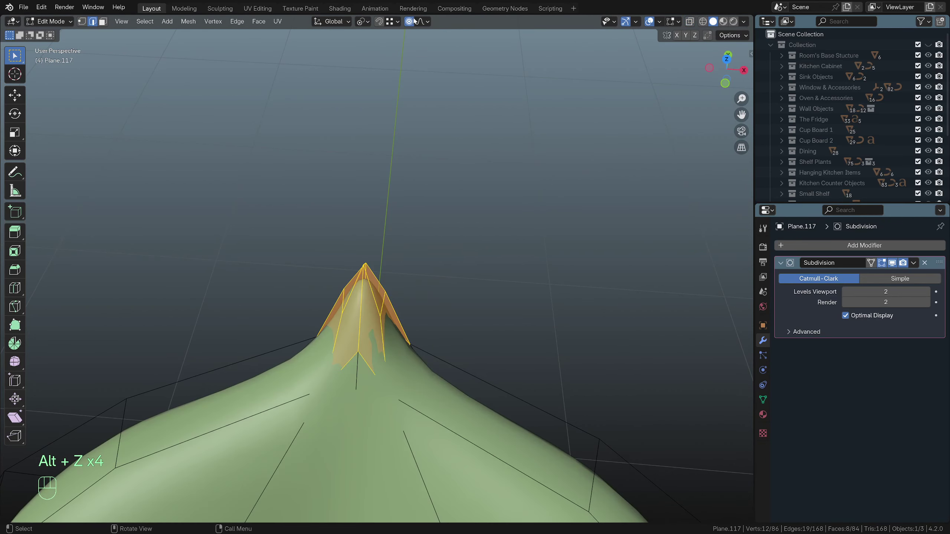
key(s)
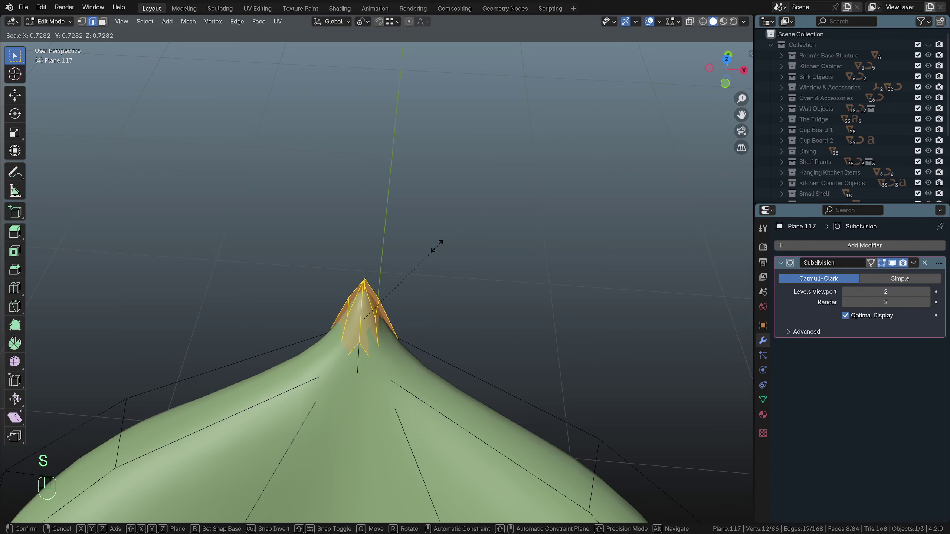
right_click(412, 259)
key(alt+z)
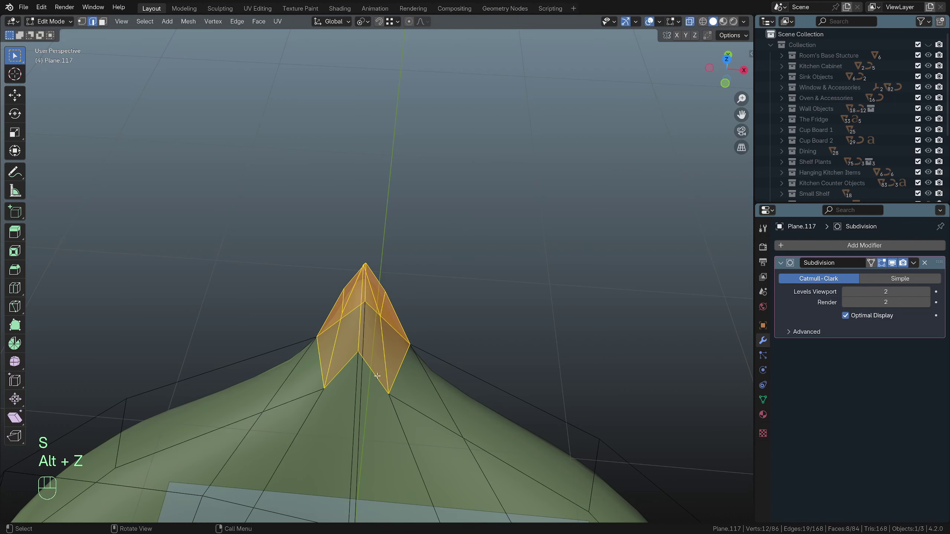
ctrl+drag(295, 326, 473, 418)
key(alt+z)
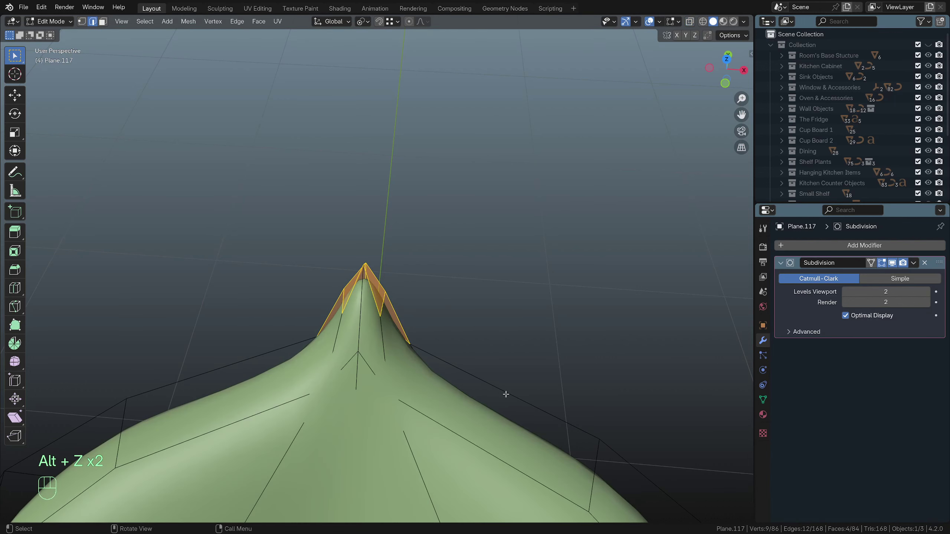
Scale the tip's end faces down to about 0.40 with proportional editing off, and check the tip in Object Mode
key(s)
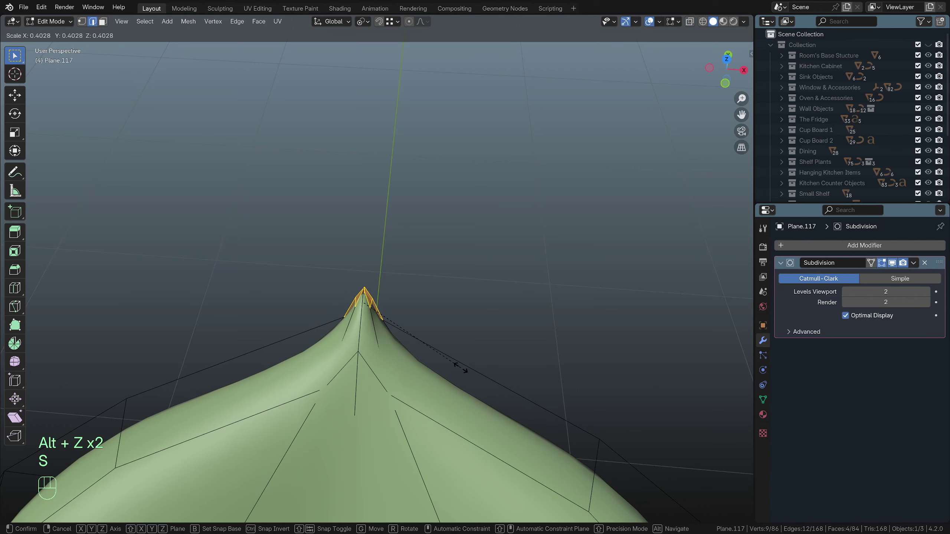
click(464, 374)
key(Tab)
middle_drag(464, 373, 326, 300)
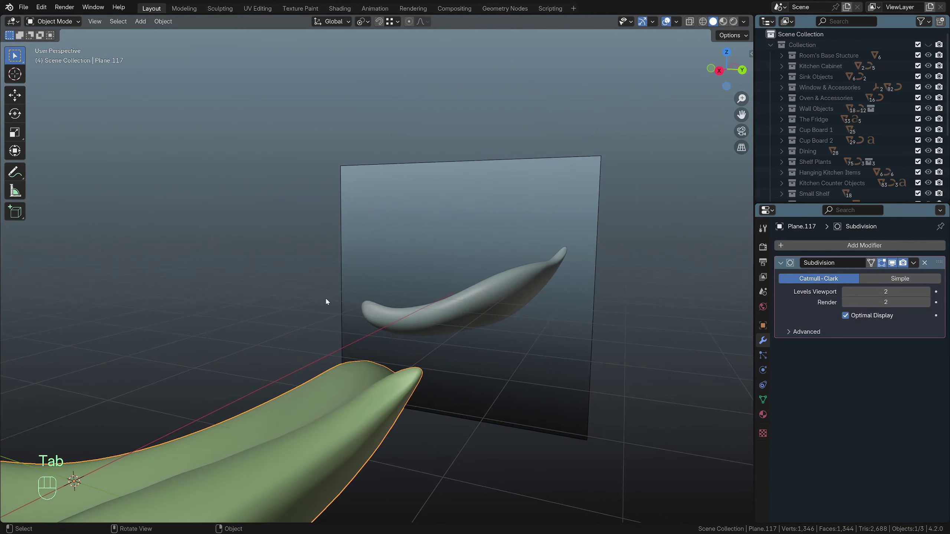
In the right side view, move the upper vertex just behind the tip about 0.02 m along Y and -0.04 m along Z
key(KP_3)
key(Tab)
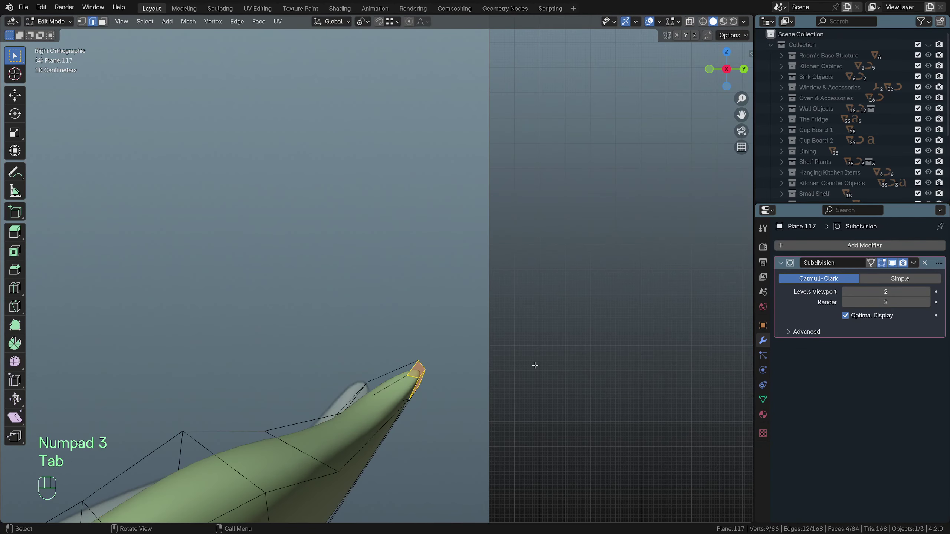
key(1)
key(alt+z)
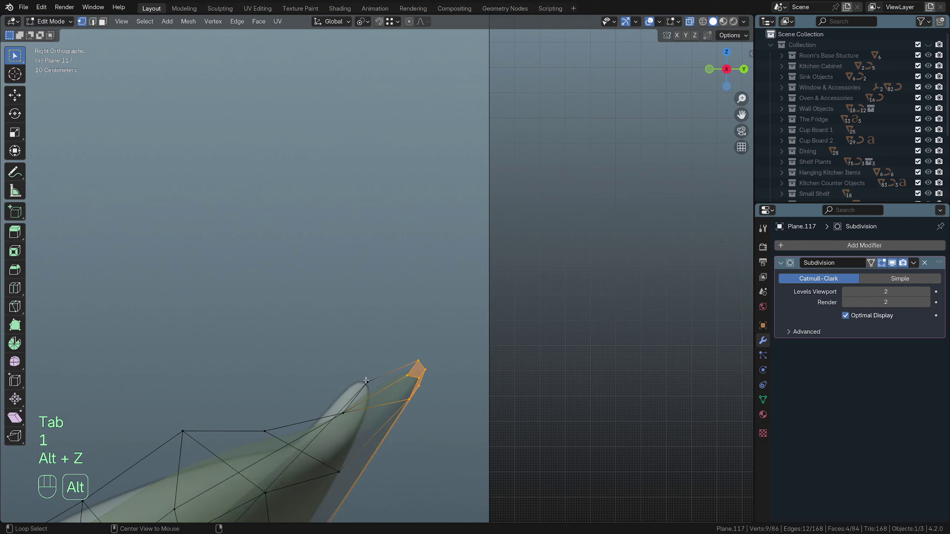
key(alt+z)
click(368, 383)
key(g)
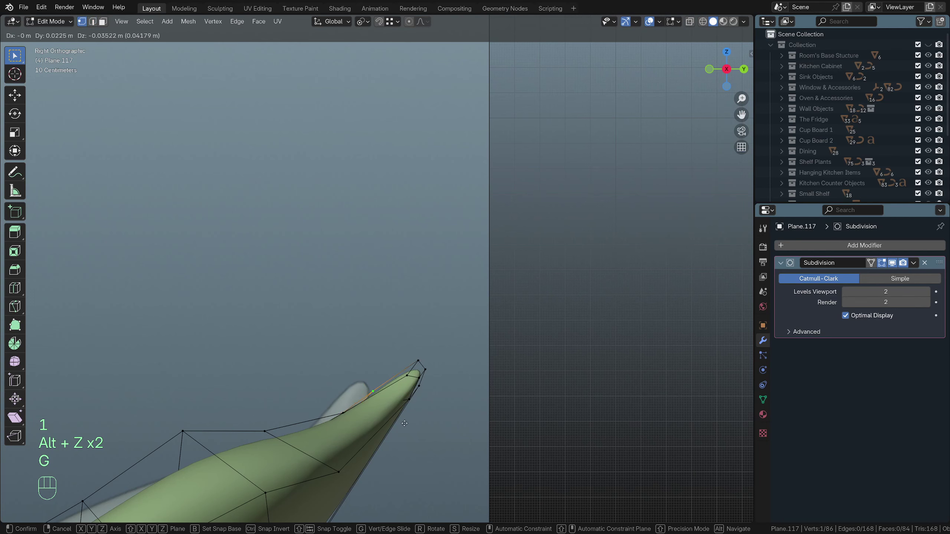
click(410, 429)
Select all vertices at the tip's end, rotate them about -24° in the side view, and inspect the smoothed leaf
key(alt+z)
drag(374, 322, 459, 420)
key(alt+z)
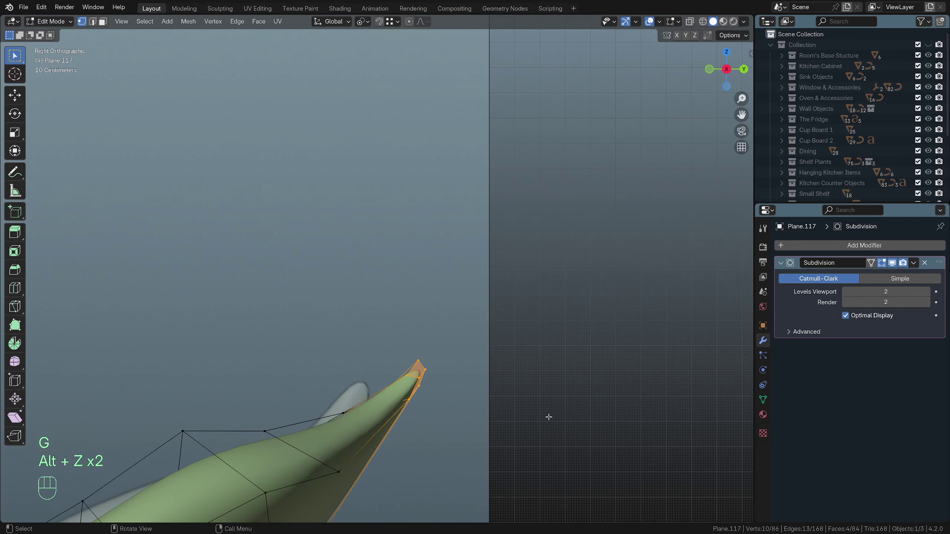
key(r)
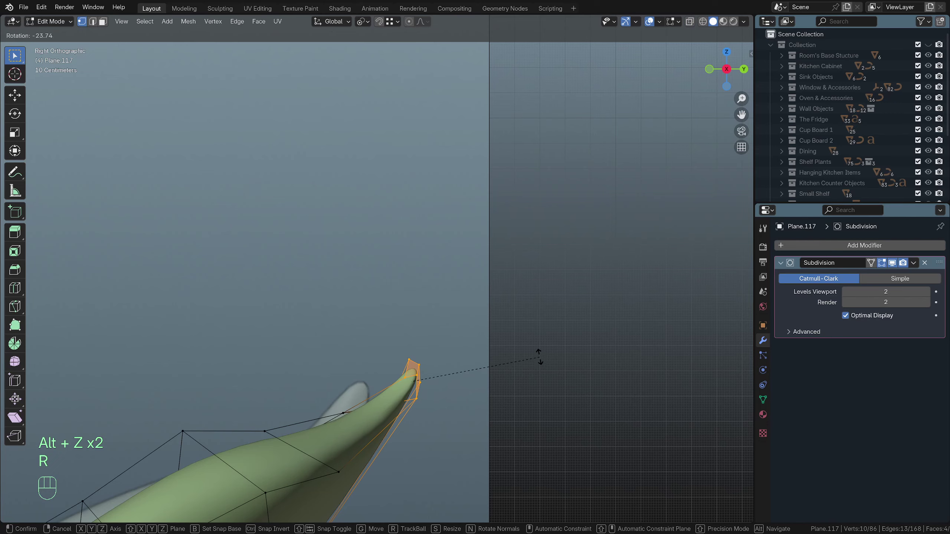
click(538, 355)
key(Tab)
middle_drag(536, 355, 439, 296)
scroll(369, 287, down, 8)
scroll(361, 317, up, 4)
Select the two underside vertices in the leaf's front half and move them about 0.12 m along Y and -0.10 m along Z
key(KP_1)
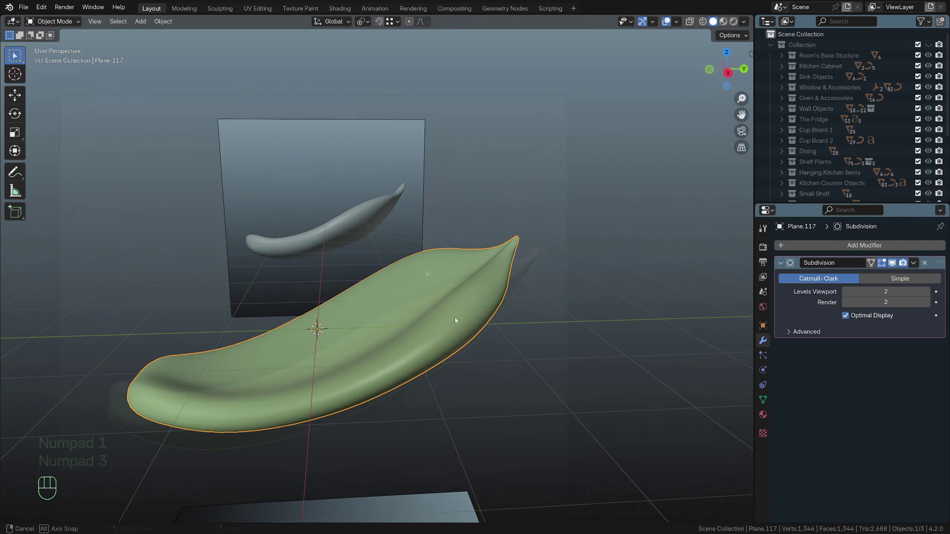
key(KP_3)
key(Tab)
key(alt+z)
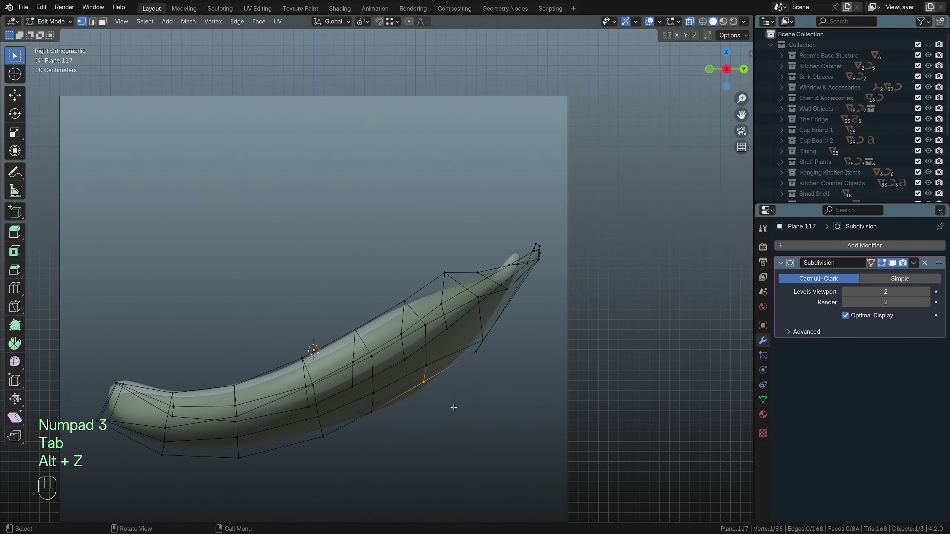
shift+drag(356, 407, 406, 437)
key(alt+z)
key(g)
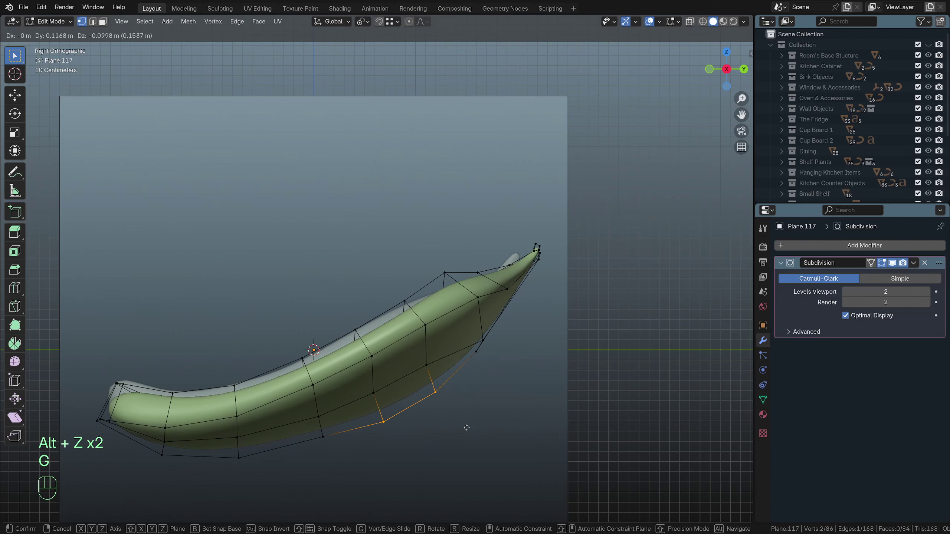
click(467, 428)
key(alt+z)
key(Tab)
Select the two reference images and move them into a subcollection of Utilities
scroll(461, 416, down, 5)
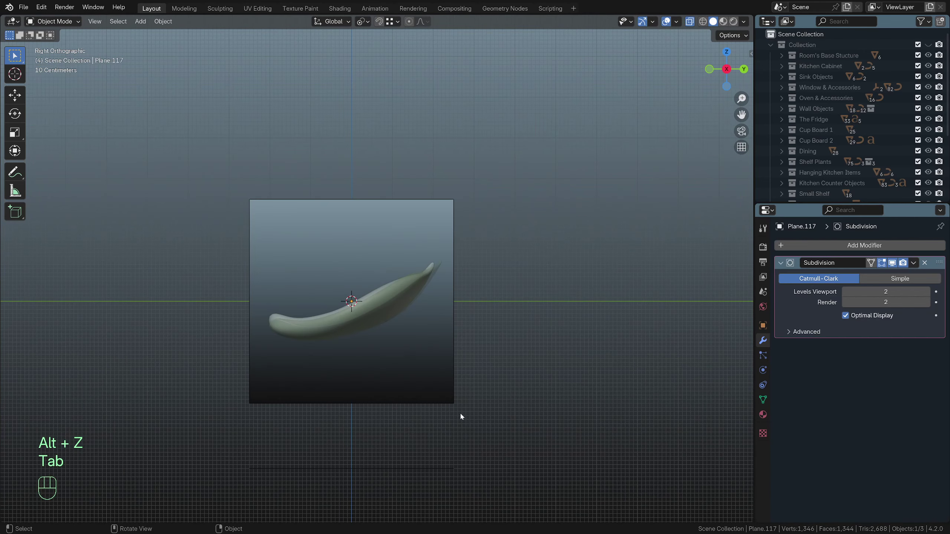
middle_drag(461, 414, 402, 370)
key(alt+z)
scroll(484, 369, up, 1)
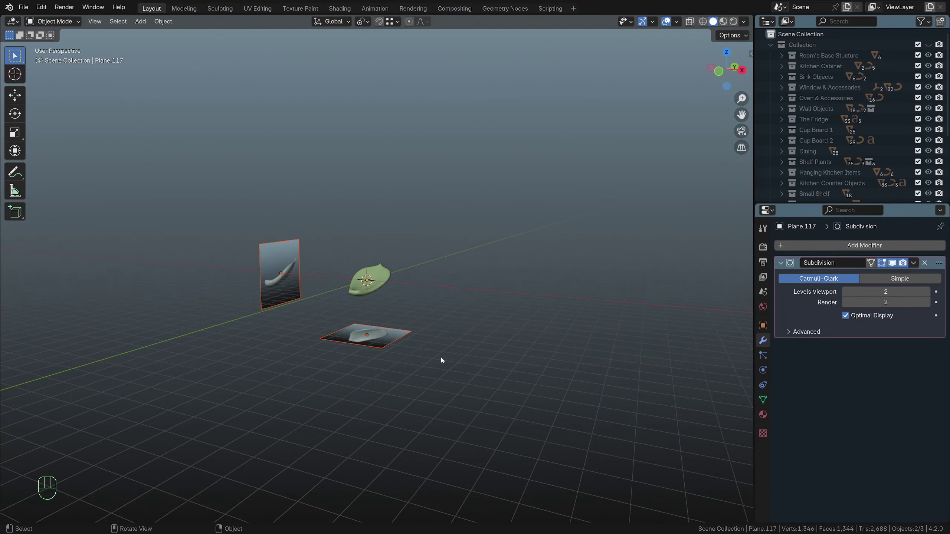
key(m)
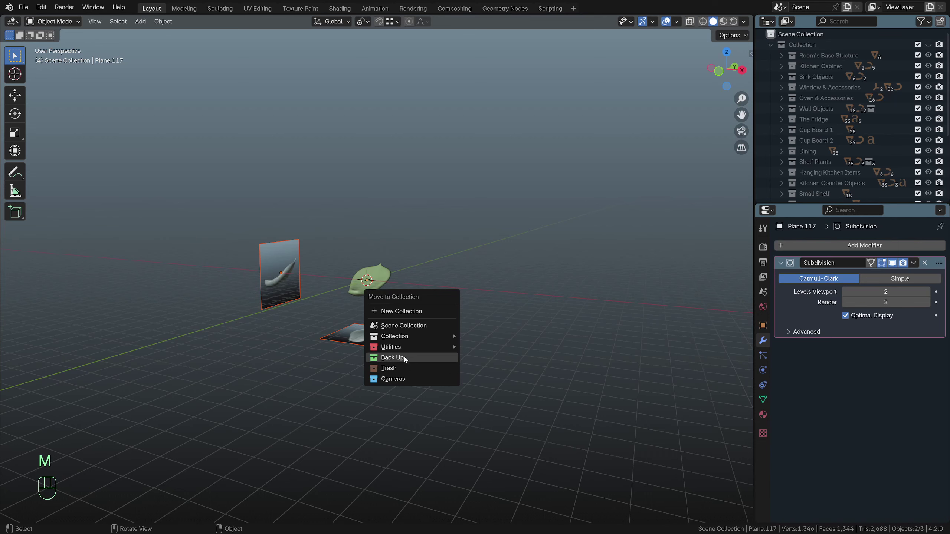
mouse_move(417, 346)
click(512, 382)
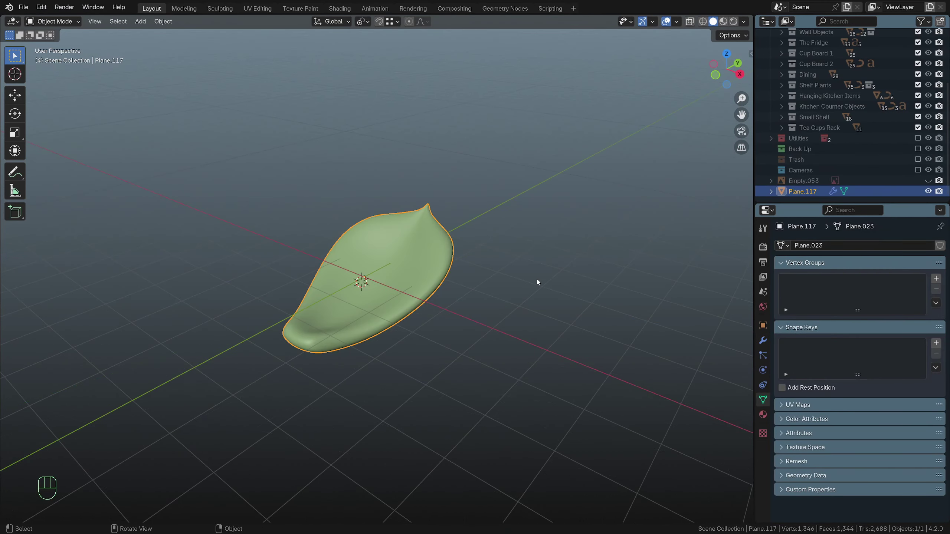
Snap the 3D cursor to the selected edge at the leaf's base and set the leaf's origin to the cursor
middle_drag(536, 278, 290, 359)
key(Tab)
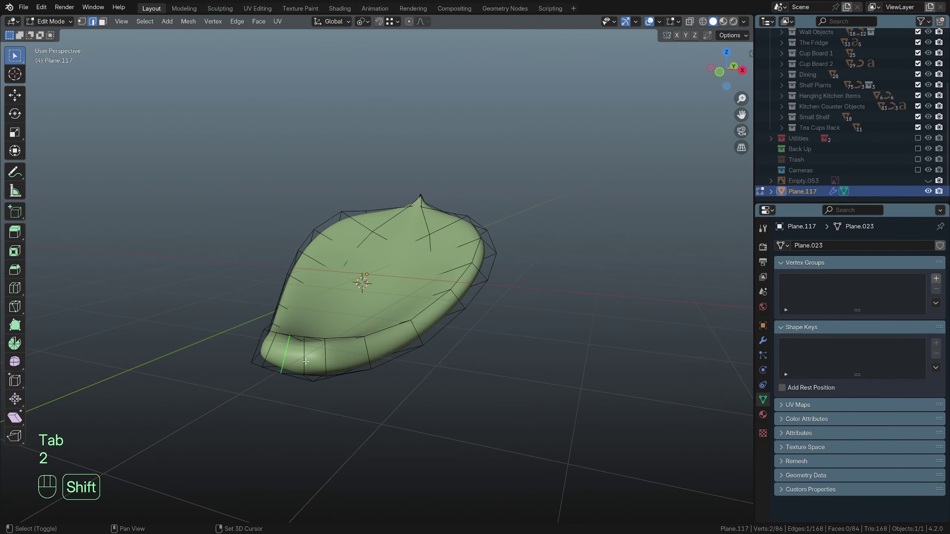
key(shift+s)
click(307, 430)
key(Tab)
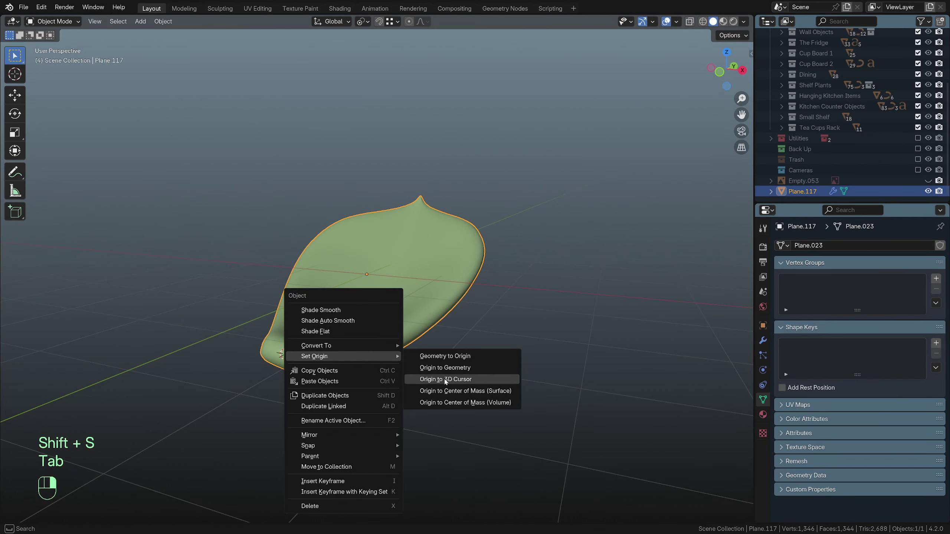
click(445, 380)
key(r)
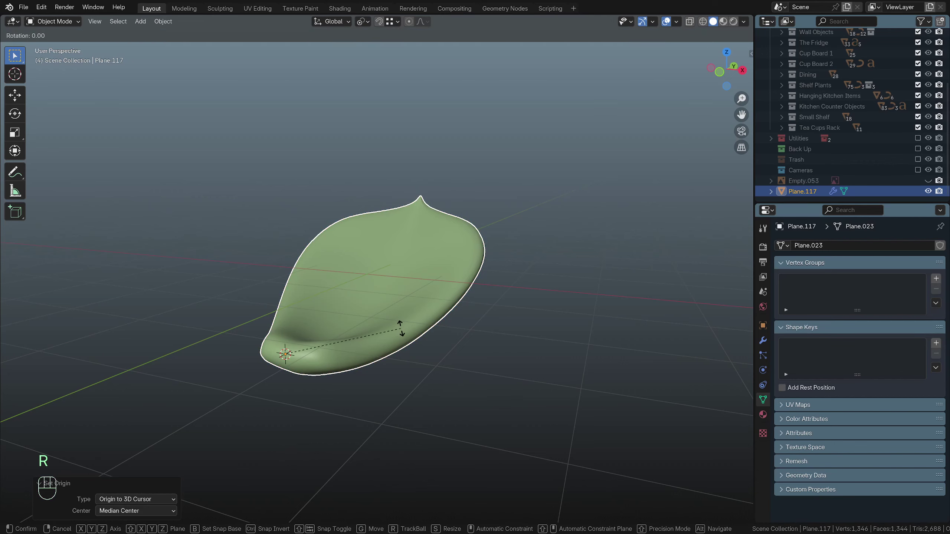
key(x)
key(x)
click(437, 307)
Move the leaf about 2.10 m along Y in the top view and reset the 3D cursor to the world origin
scroll(440, 309, down, 5)
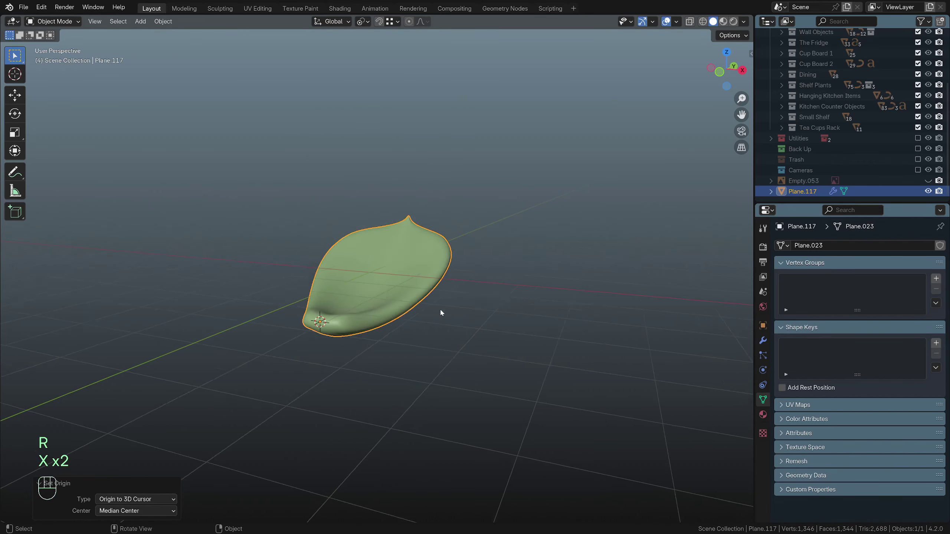
key(KP_7)
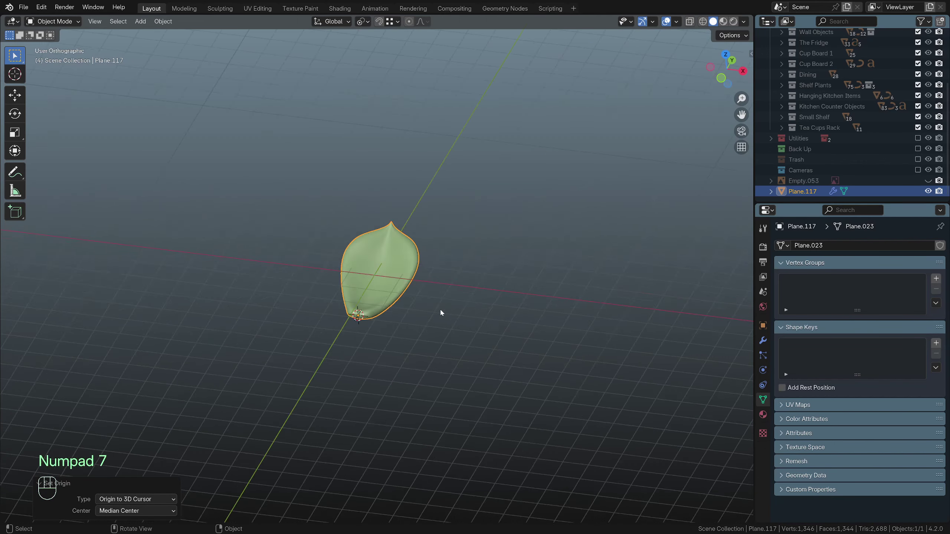
key(g)
key(y)
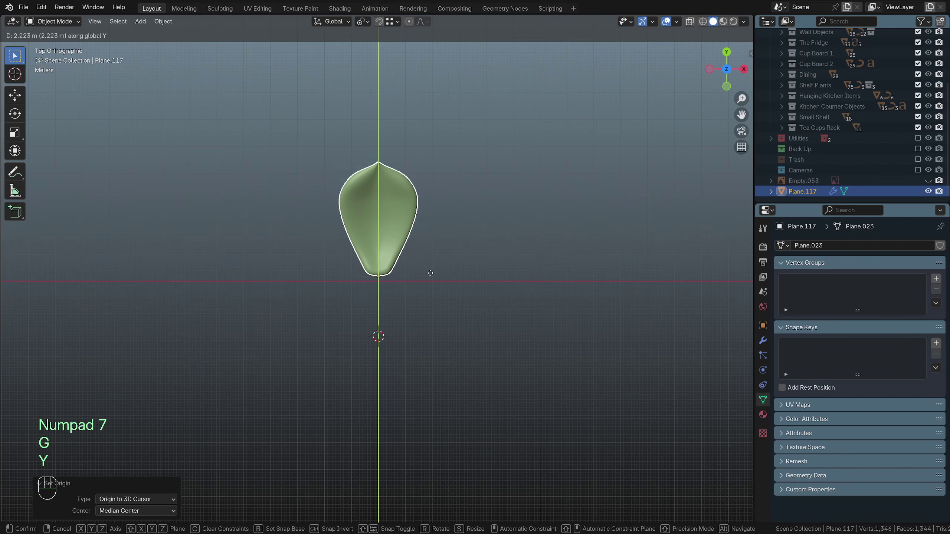
click(431, 274)
key(shift+c)
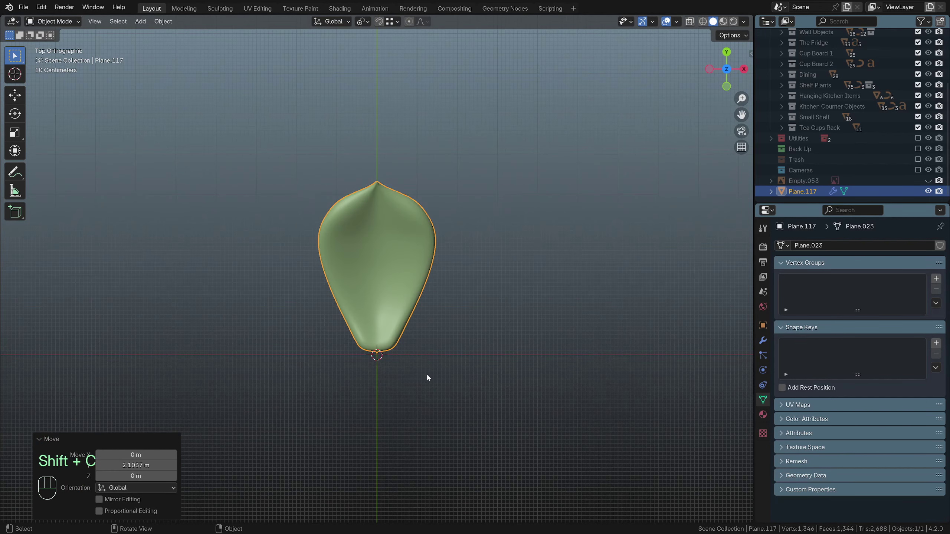
Add a cylinder with 32 vertices, 1 m radius and 2 m depth at the world origin
key(shift+a)
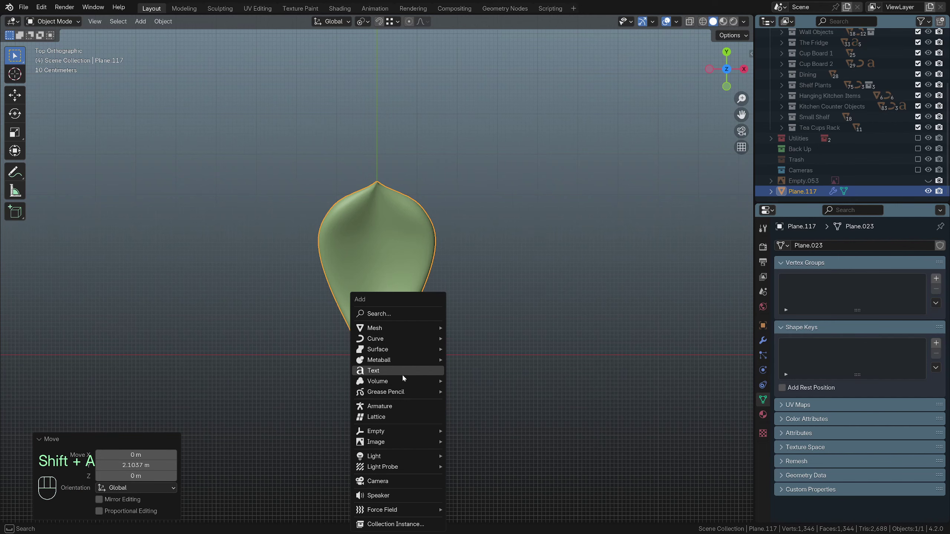
mouse_move(430, 328)
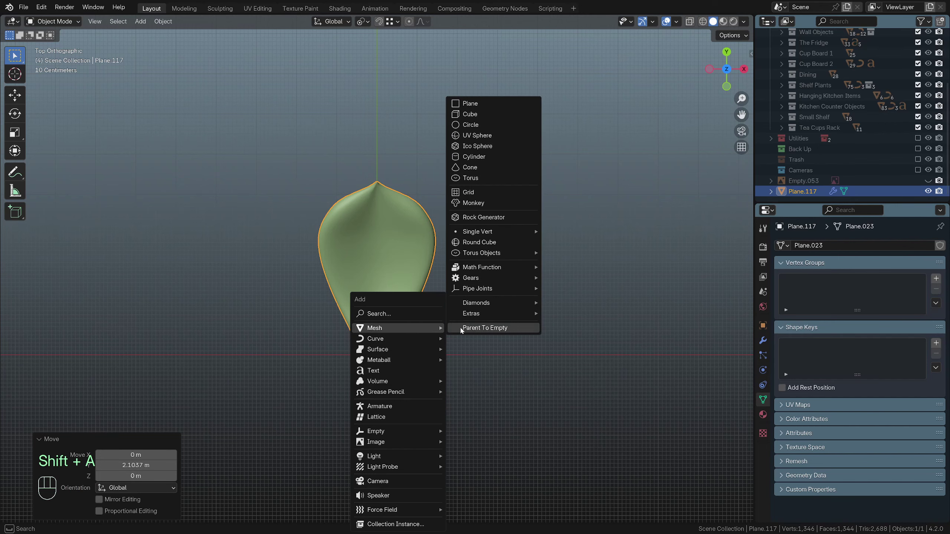
click(484, 159)
middle_drag(464, 239, 268, 363)
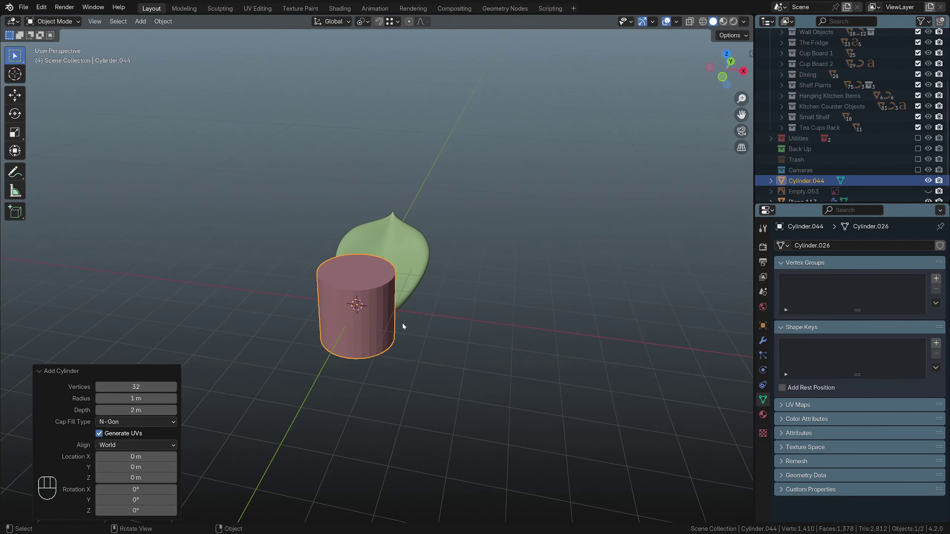
scroll(403, 327, up, 4)
Scale down the cylinder's top face to about a third of its size to taper the stem
key(Tab)
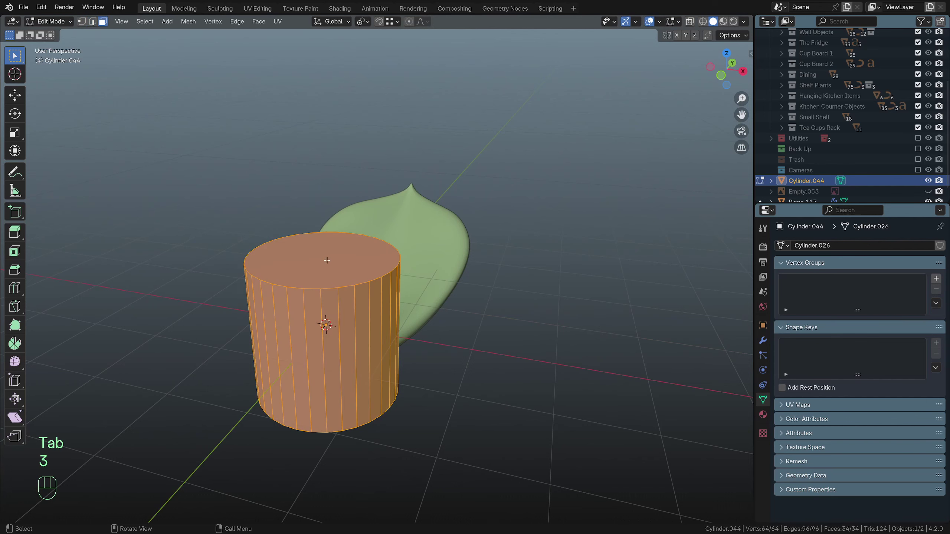
click(327, 260)
key(s)
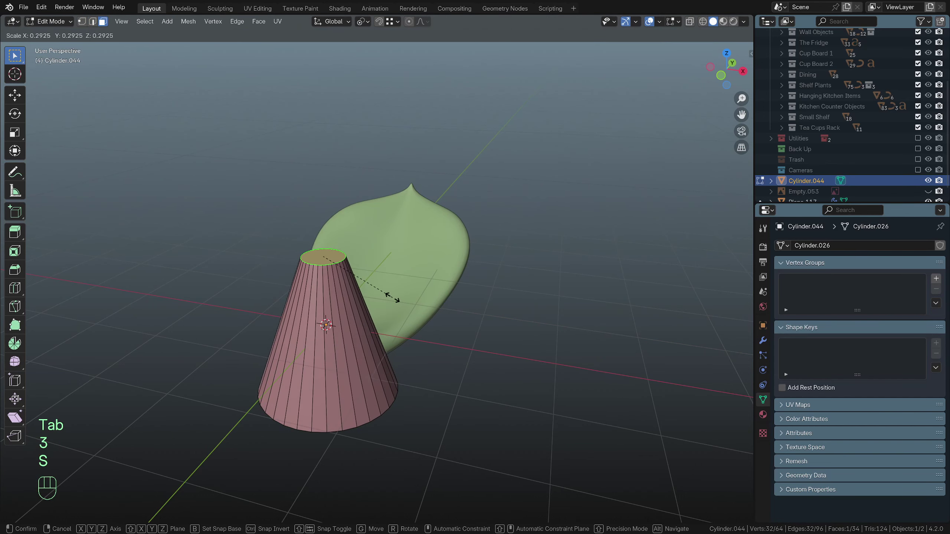
click(392, 297)
middle_drag(392, 298, 382, 314)
key(s)
click(462, 392)
Move the stem's bottom face down about 0.45 m along Z and shrink it slightly in X and Y only
key(alt+z)
drag(159, 264, 479, 358)
key(alt+z)
key(g)
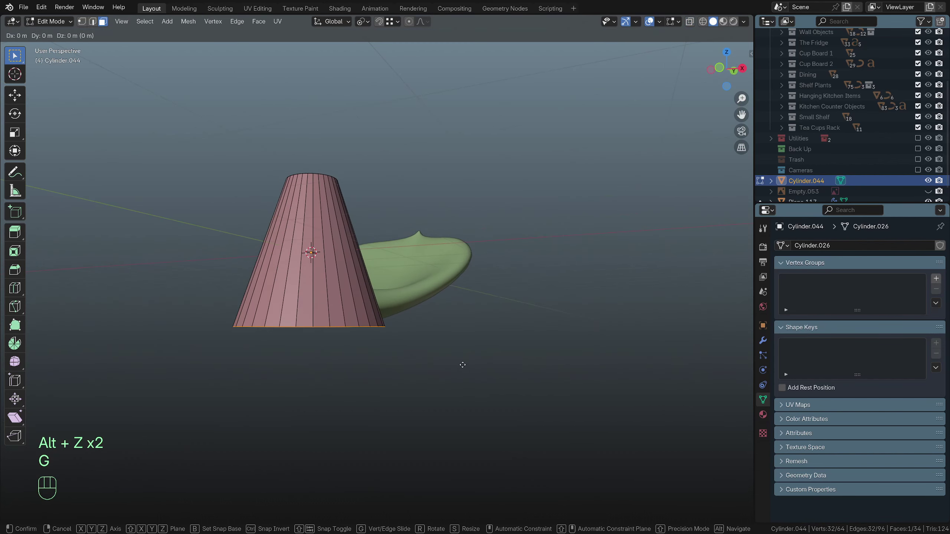
key(z)
click(468, 399)
key(s)
key(shift+z)
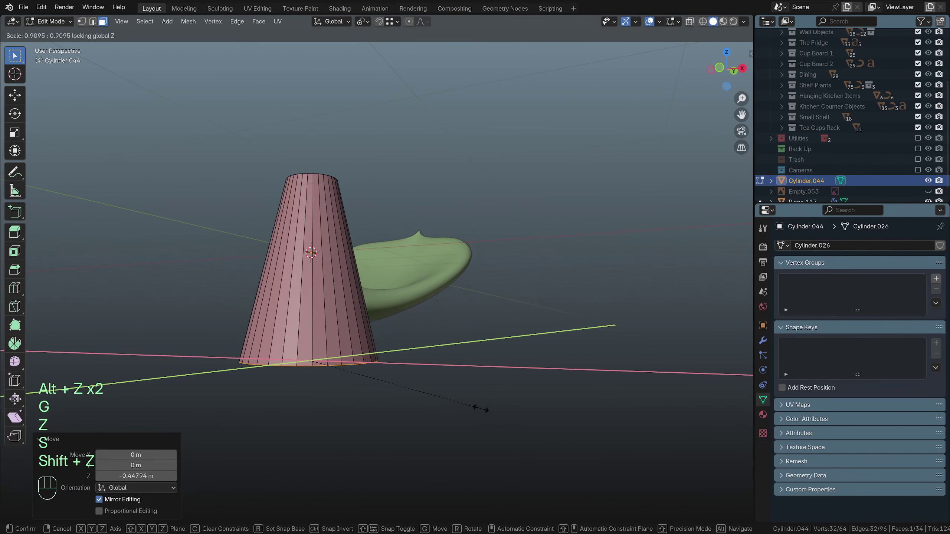
click(453, 396)
middle_drag(435, 361, 379, 362)
key(Tab)
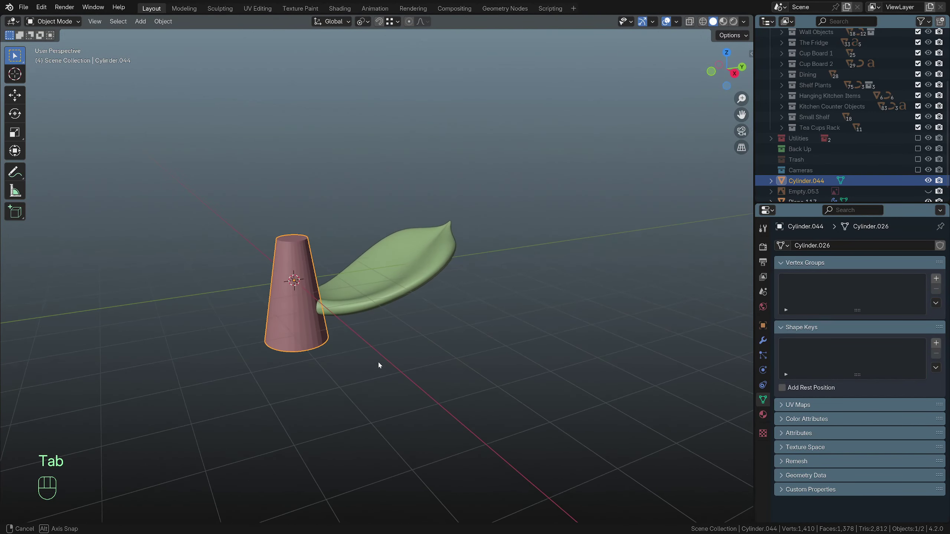
Add a subdivision surface to the stem at level 2
scroll(374, 345, up, 4)
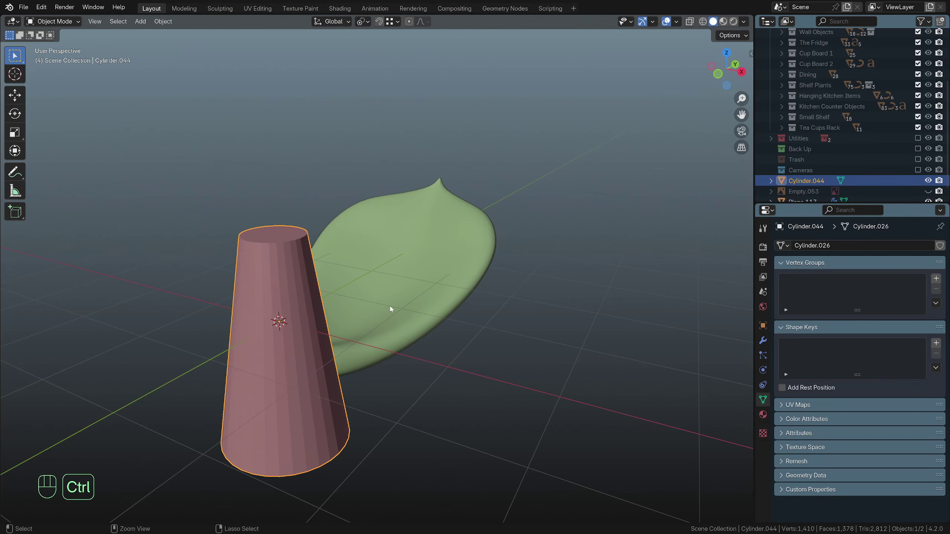
key(ctrl+3)
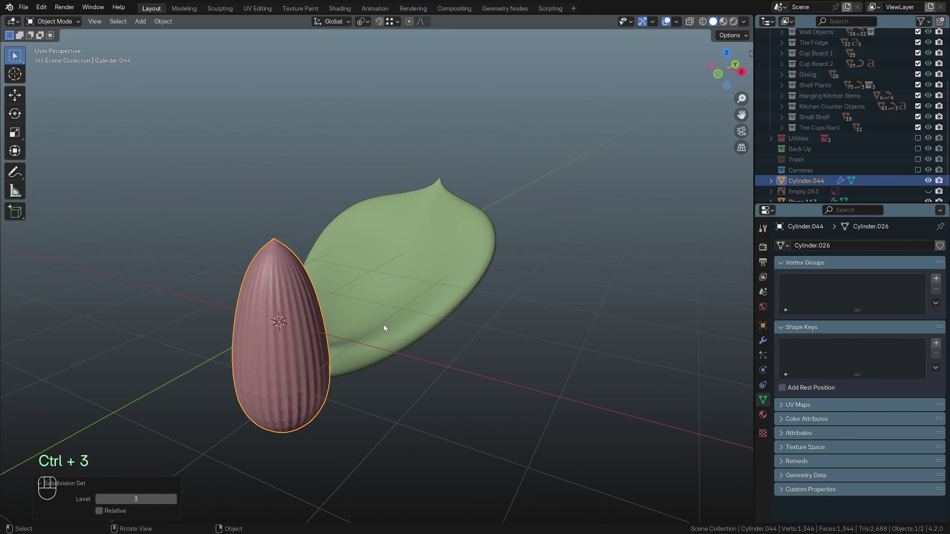
scroll(345, 333, up, 2)
middle_drag(344, 333, 372, 298)
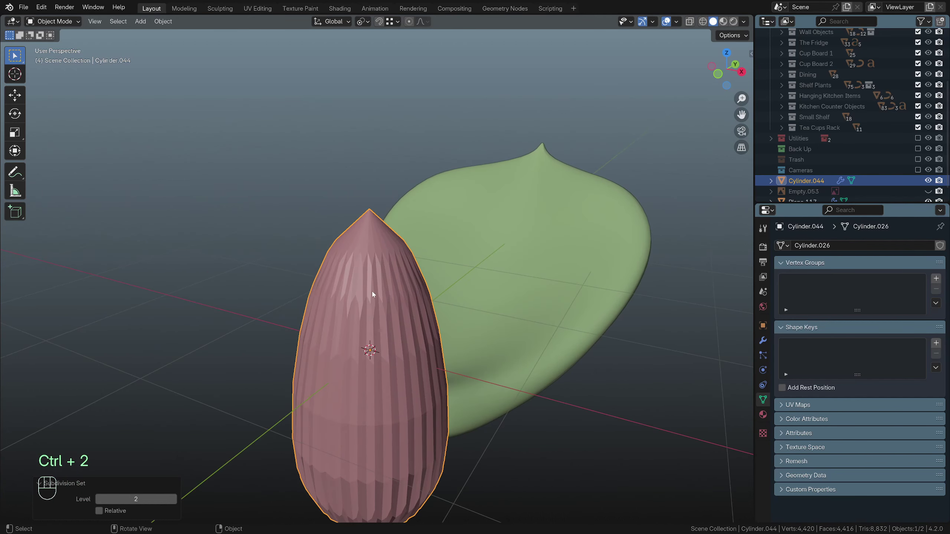
Bevel the edges of the stem's top and bottom faces together with a width of about 0.24 m and one segment
key(Tab)
key(alt+z)
drag(226, 144, 502, 229)
scroll(501, 230, down, 4)
shift+drag(237, 357, 482, 431)
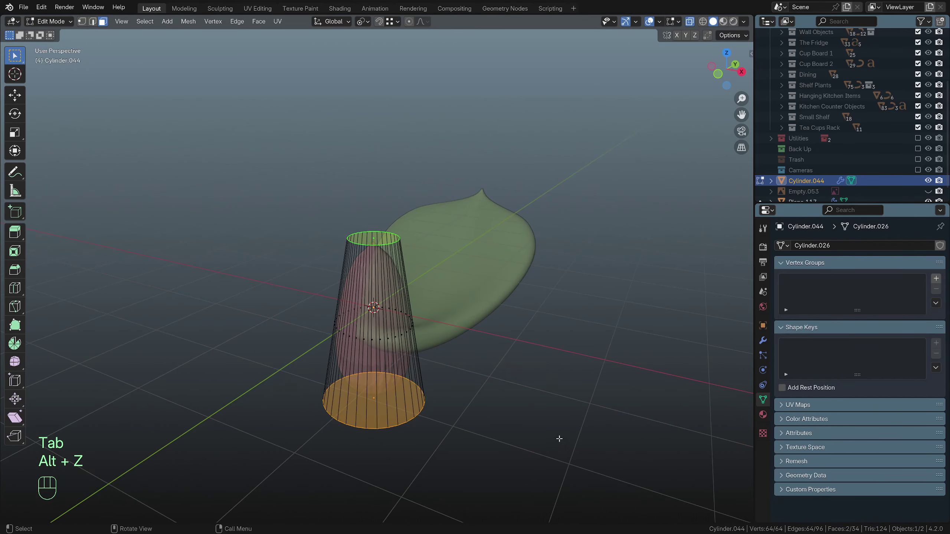
key(alt+z)
scroll(528, 418, up, 1)
key(ctrl+b)
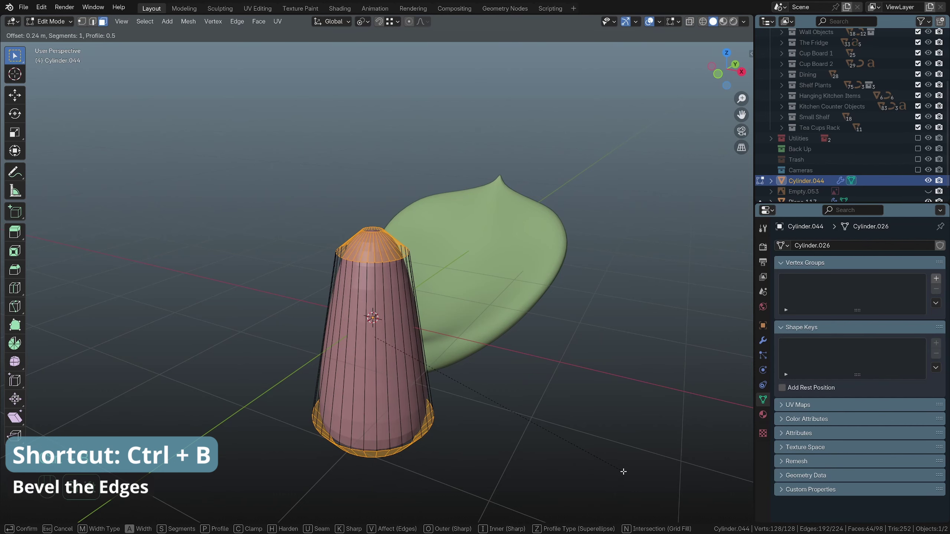
click(623, 472)
Bevel the rim of the stem's bottom face again by about 0.11 m with one segment
middle_drag(556, 431, 460, 325)
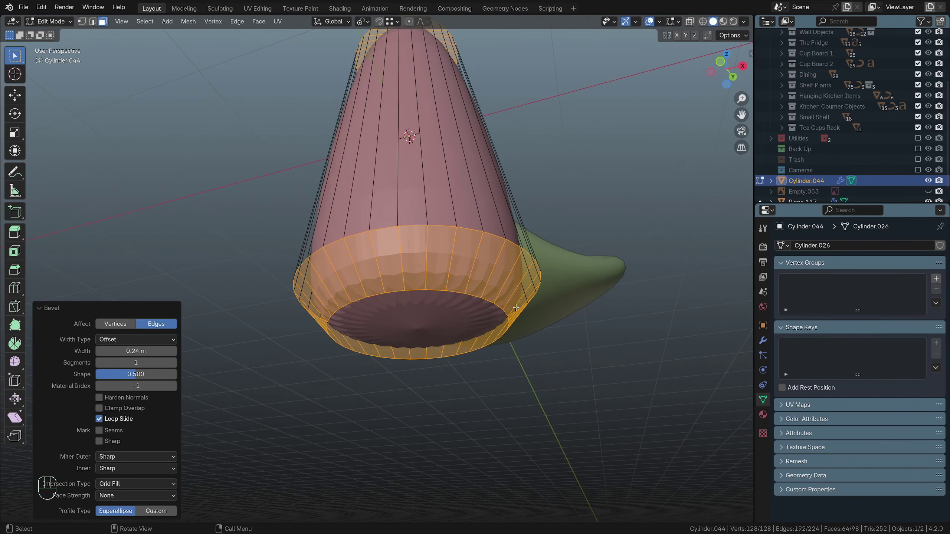
key(3)
click(442, 312)
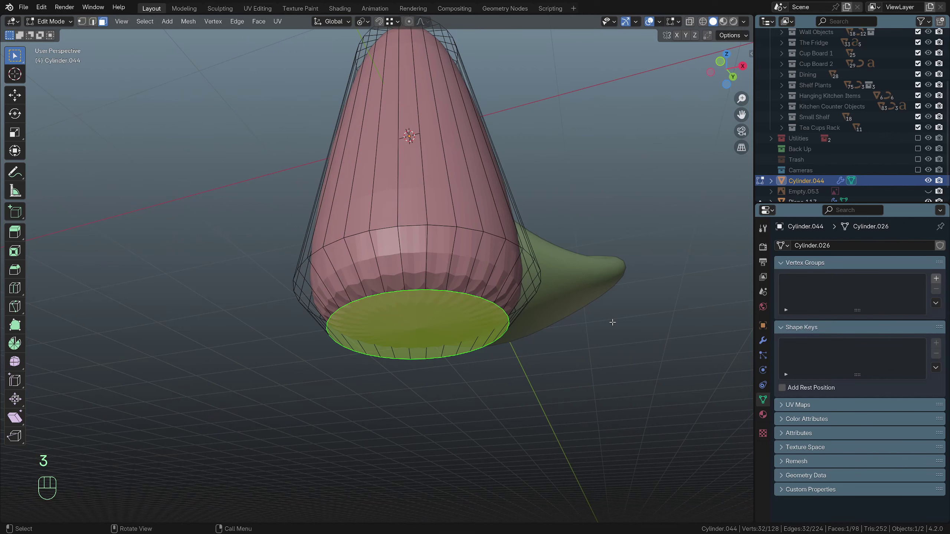
key(ctrl+b)
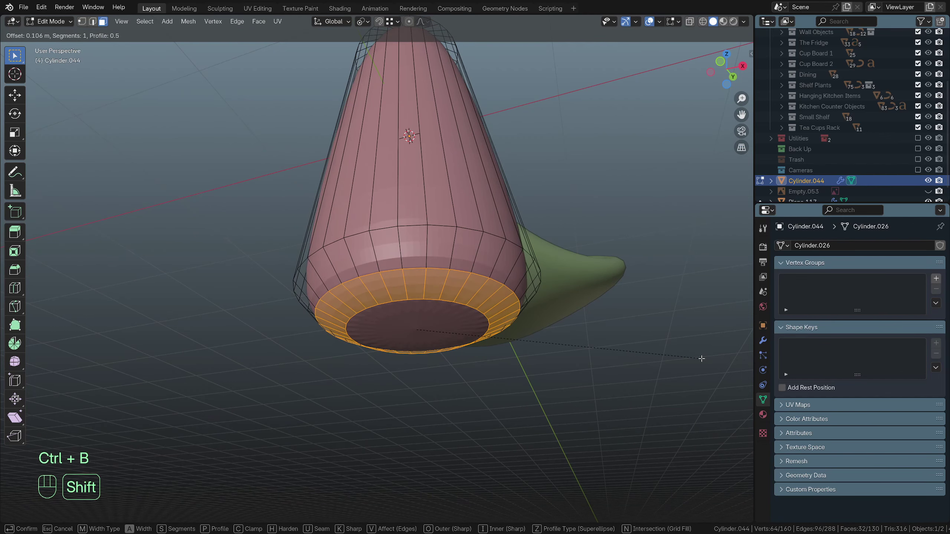
click(702, 359)
key(Tab)
Shade the stem smooth
scroll(512, 242, down, 4)
right_click(512, 242)
click(466, 203)
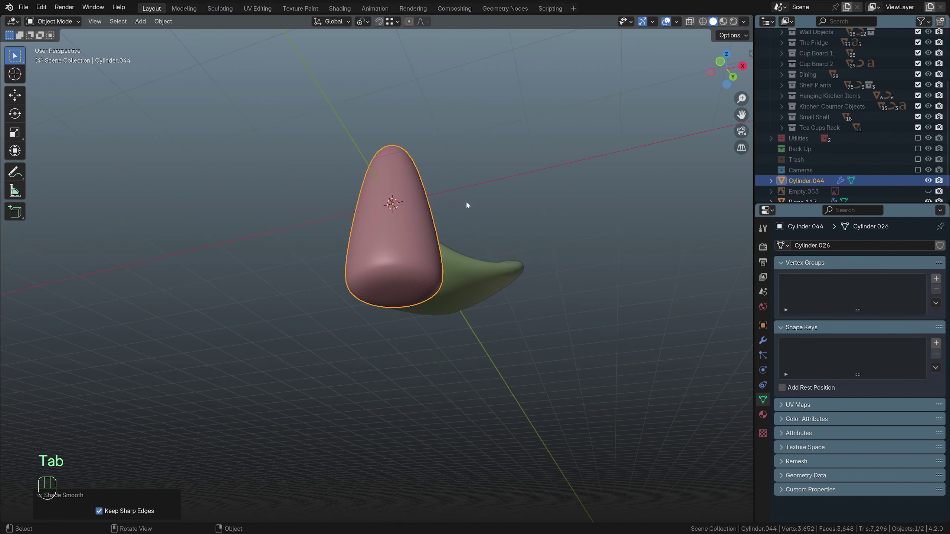
Bevel the rim of the stem's small top face with one segment to round the tip
scroll(453, 262, up, 3)
middle_drag(432, 248, 430, 350)
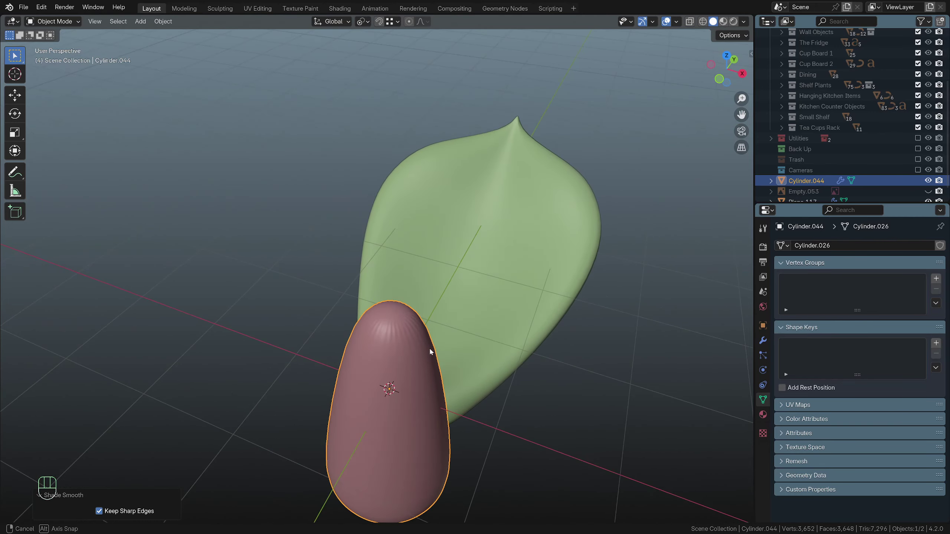
scroll(423, 353, up, 4)
key(Tab)
key(3)
click(419, 377)
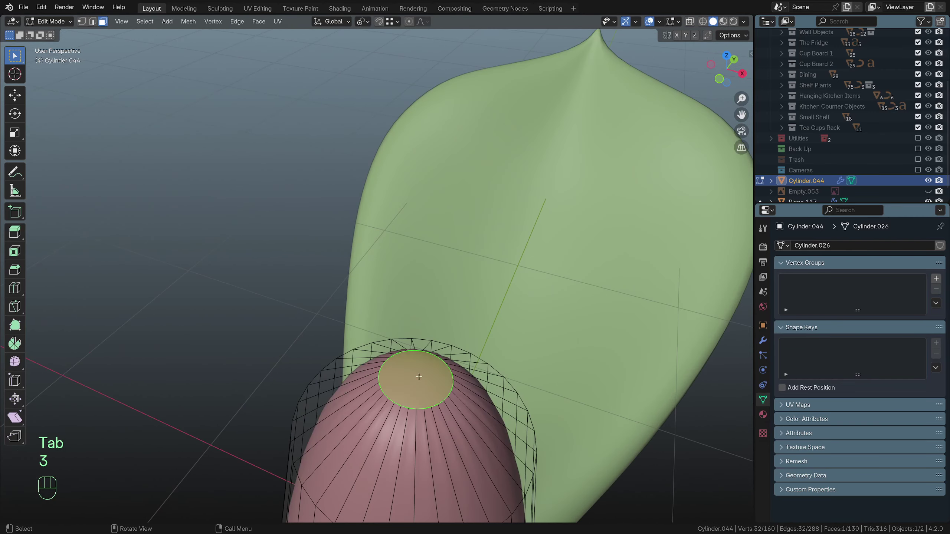
key(ctrl+v)
key(ctrl+b)
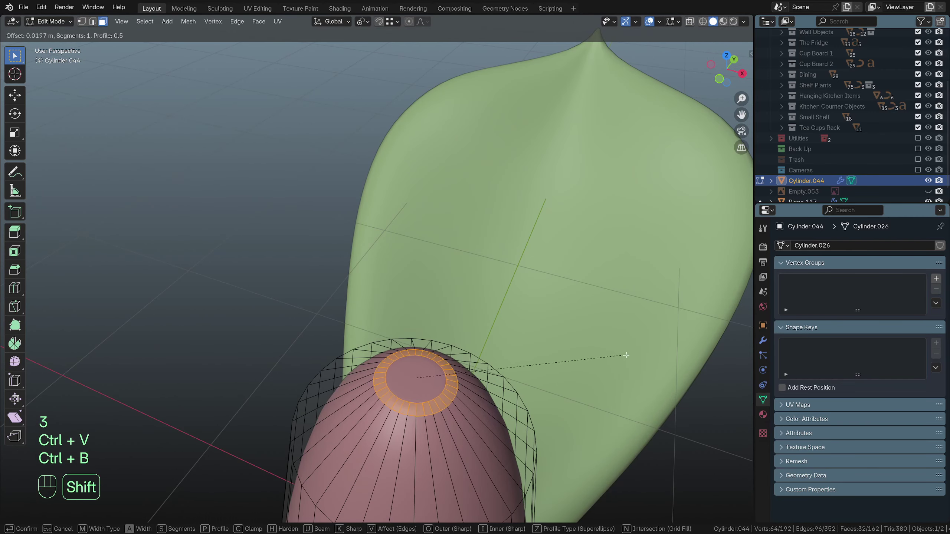
shift+click(710, 367)
key(Tab)
scroll(618, 378, down, 2)
middle_drag(618, 378, 501, 320)
scroll(501, 322, down, 3)
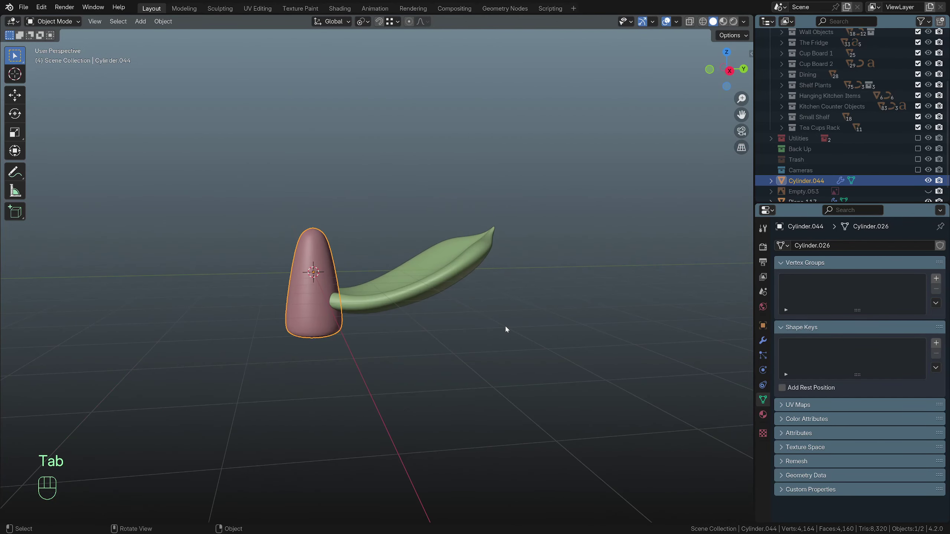
Scale the leaf to about 0.819 and rotate it about 18.8° in the top view
key(KP_1)
click(427, 303)
key(KP_3)
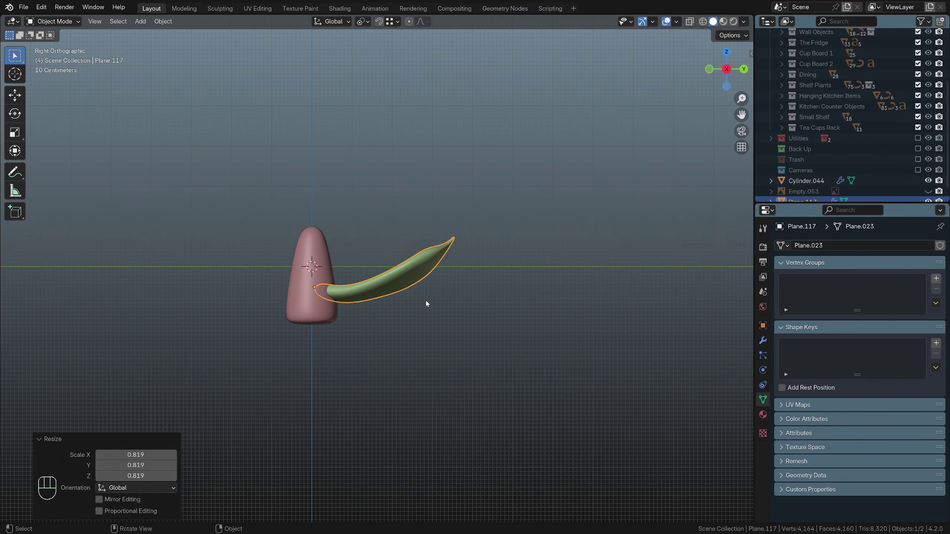
key(KP_7)
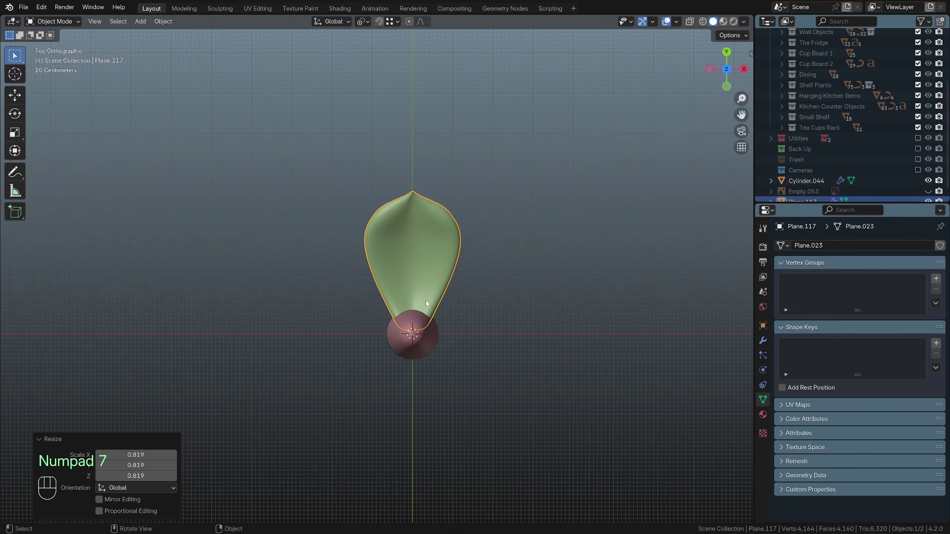
key(r)
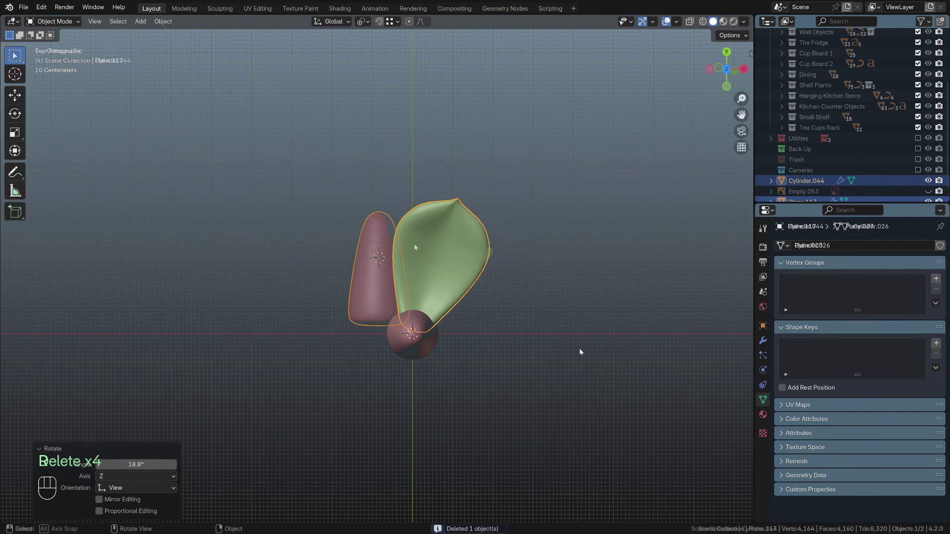
Widen the beveled base of the stem in X and Y, keeping its height along Z
key(Tab)
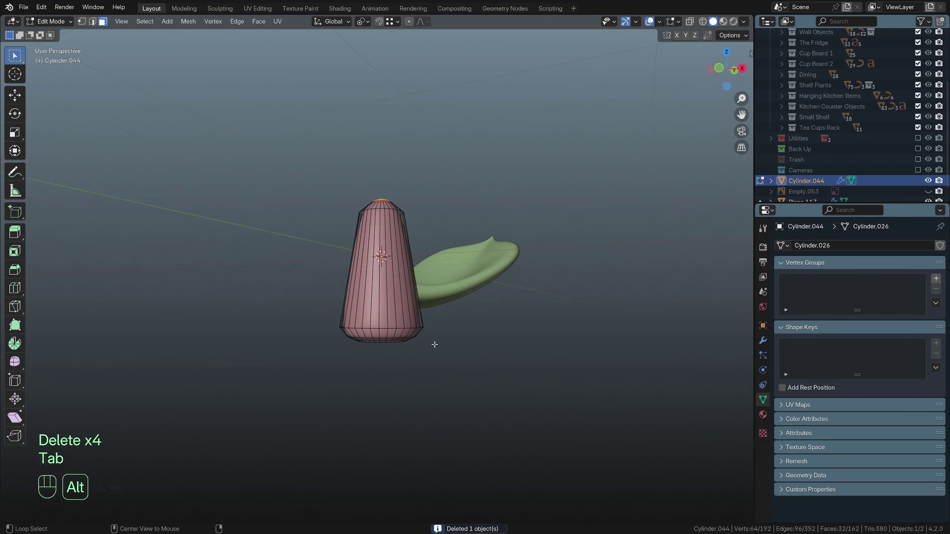
key(alt+z)
drag(276, 303, 551, 393)
key(alt+z)
key(s)
key(shift+z)
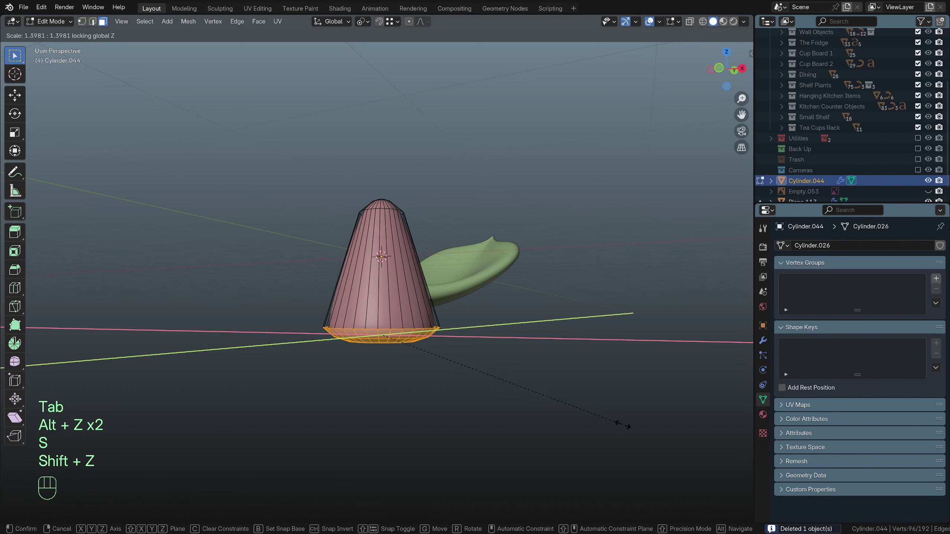
click(646, 439)
Select only the beveled tip of the stem and raise it along Z to make the stem taller
key(alt+z)
drag(271, 148, 519, 274)
key(alt+z)
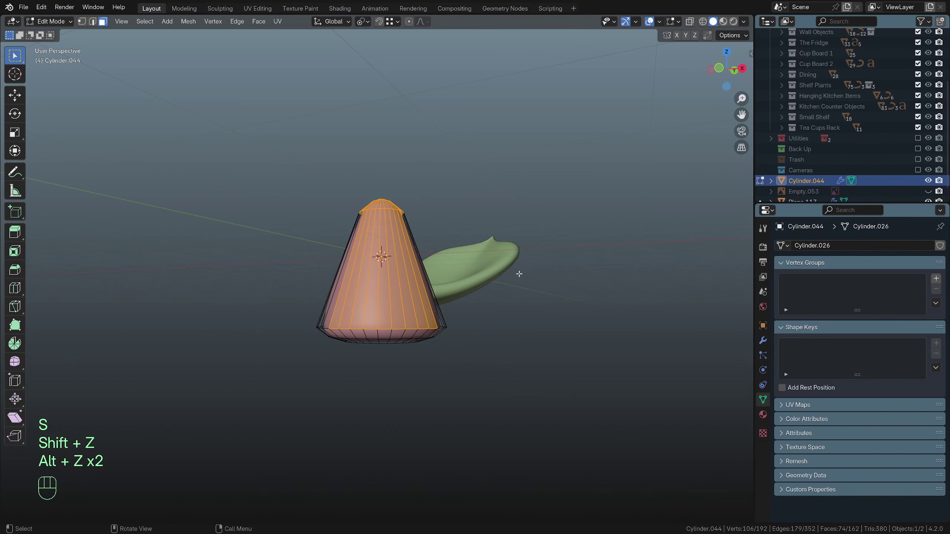
key(alt+z)
drag(303, 153, 566, 220)
key(alt+z)
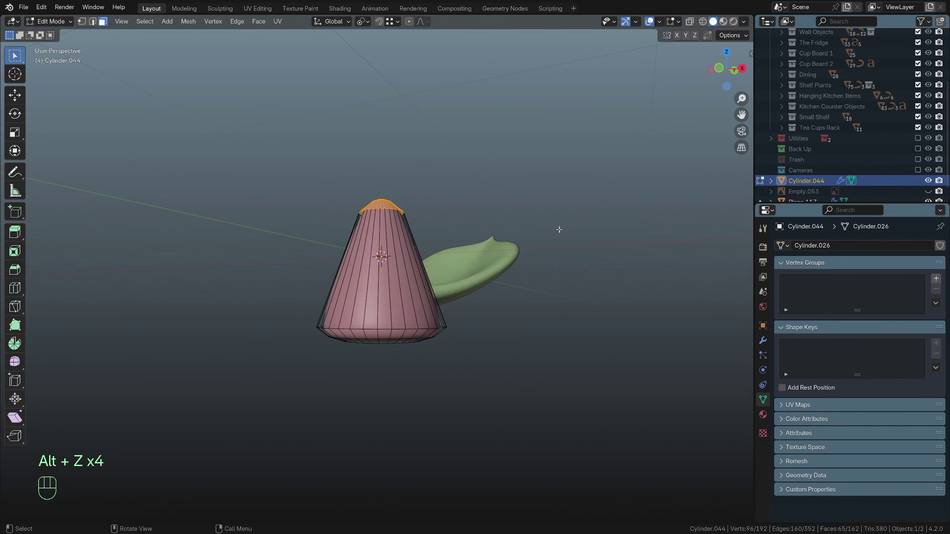
key(g)
key(z)
click(563, 180)
key(Tab)
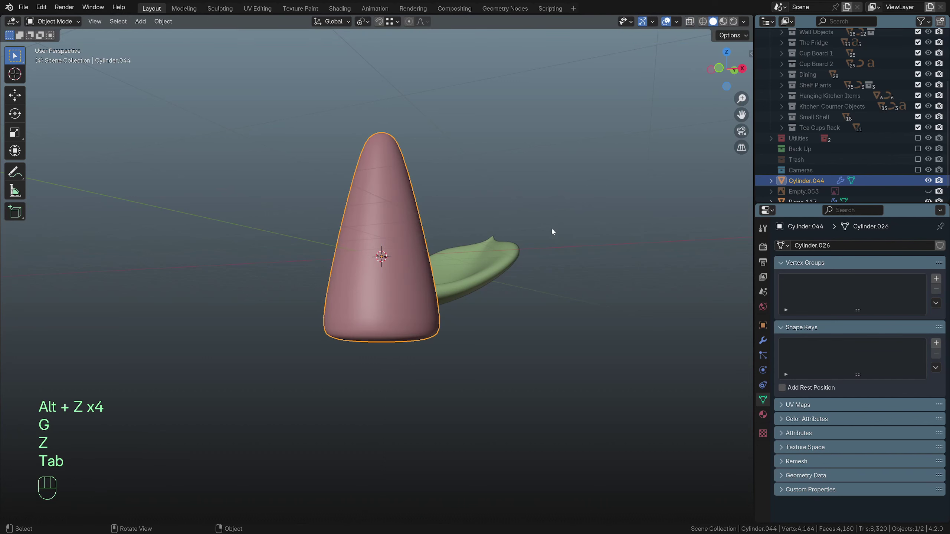
Move the leaf about 0.76 m along Y and -0.48 m along Z in the right view, against the stem's lower side
middle_drag(550, 227, 418, 310)
click(419, 312)
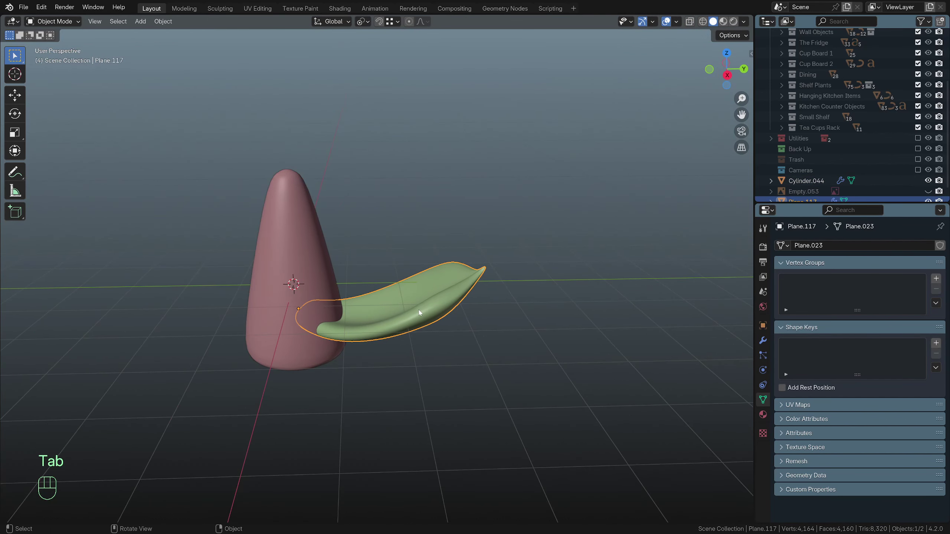
key(KP_1)
key(KP_3)
key(g)
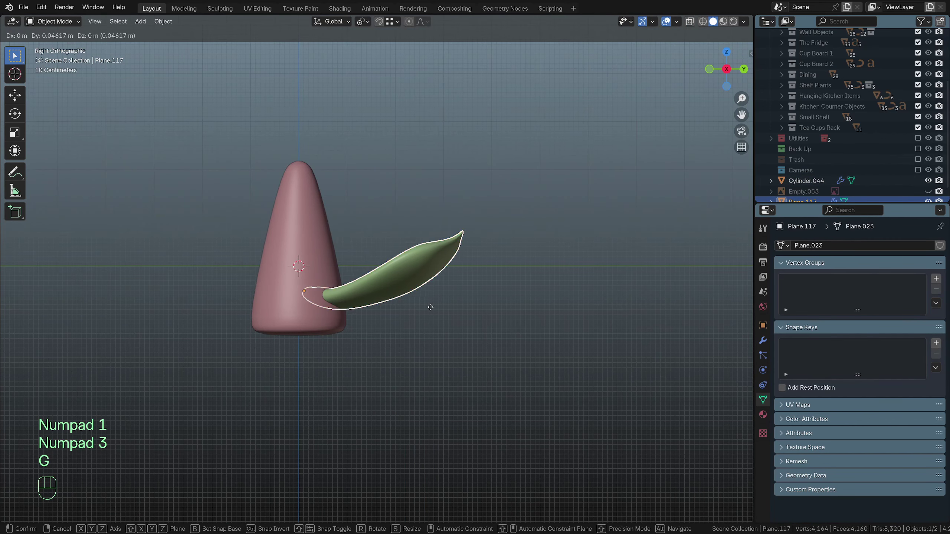
click(460, 329)
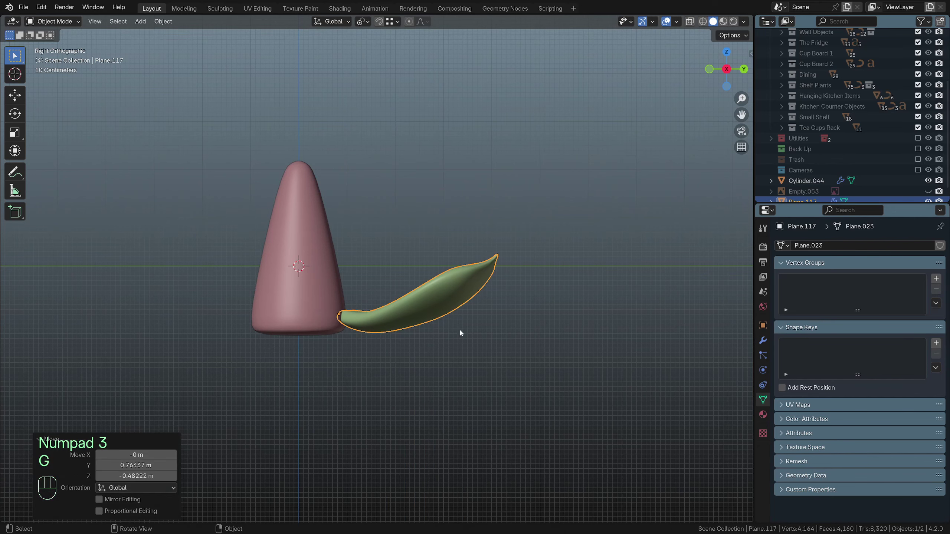
Rotate the leaf about -18.6° in the top view to align it with the Y axis
key(KP_7)
key(r)
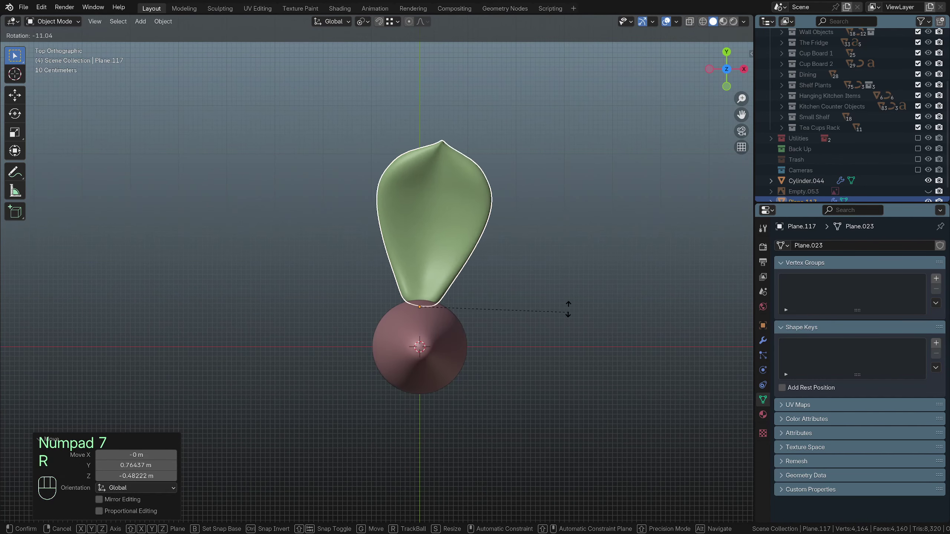
click(570, 295)
shift+middle_drag(525, 314, 518, 334)
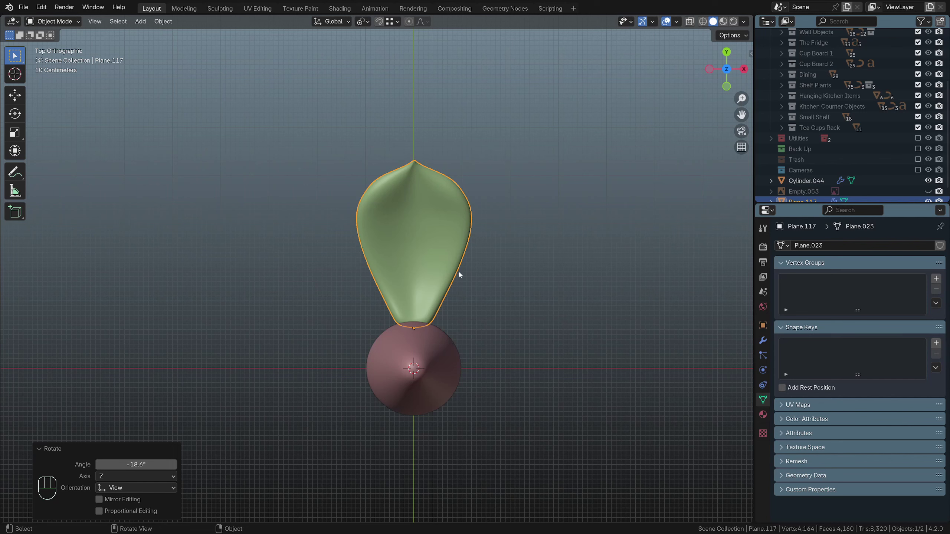
Duplicate the leaf in place and set the transform pivot point to the 3D cursor
key(shift+d)
key(r)
right_click(535, 347)
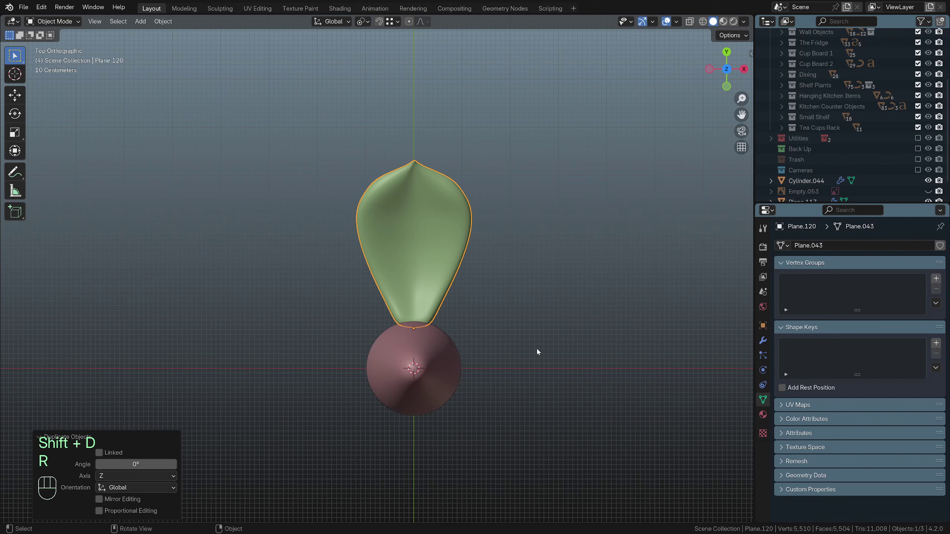
key(comma)
key(period)
click(675, 348)
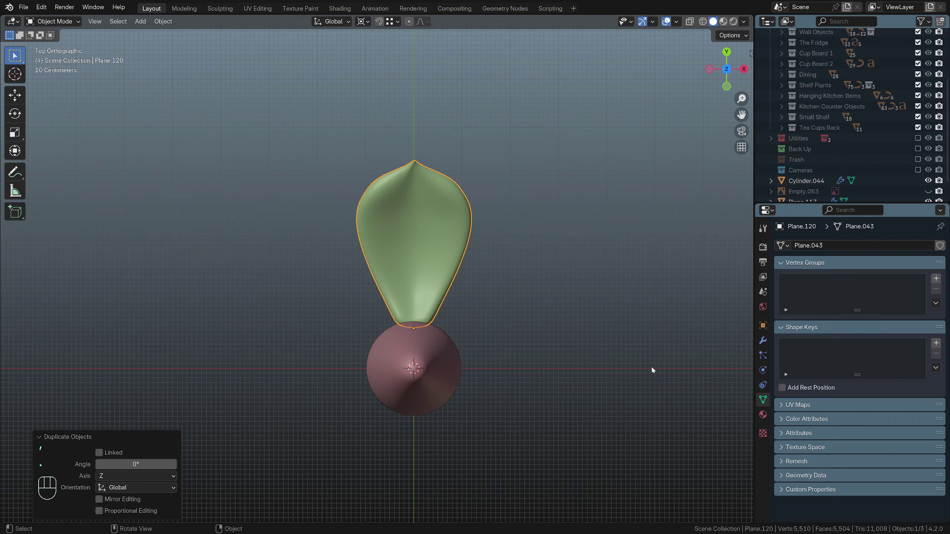
Rotate the duplicated leaf about -48.7° around the stem's centre in the top view
key(shift+d)
key(r)
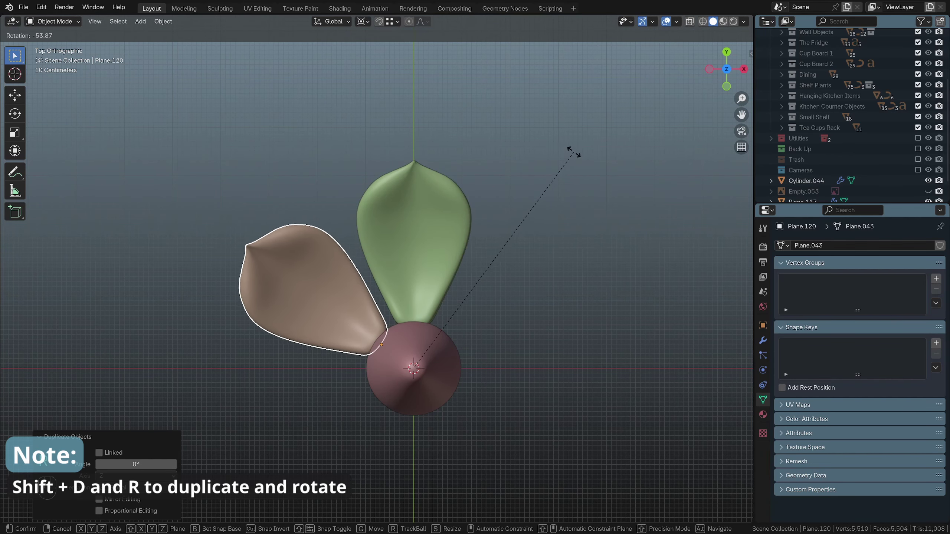
click(587, 165)
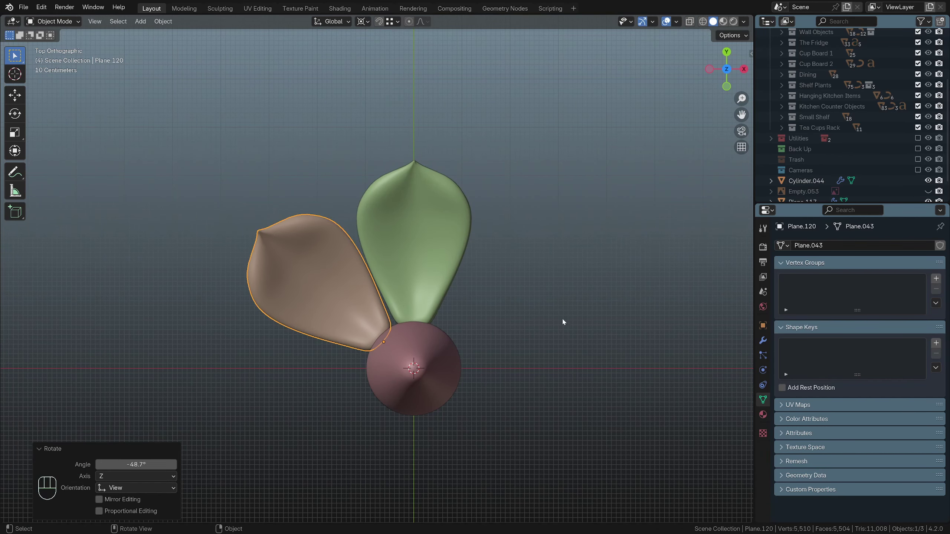
Duplicate the leaf with a rotation of about -55.3° around the stem and repeat that action three times to continue the ring
key(shift+d)
key(r)
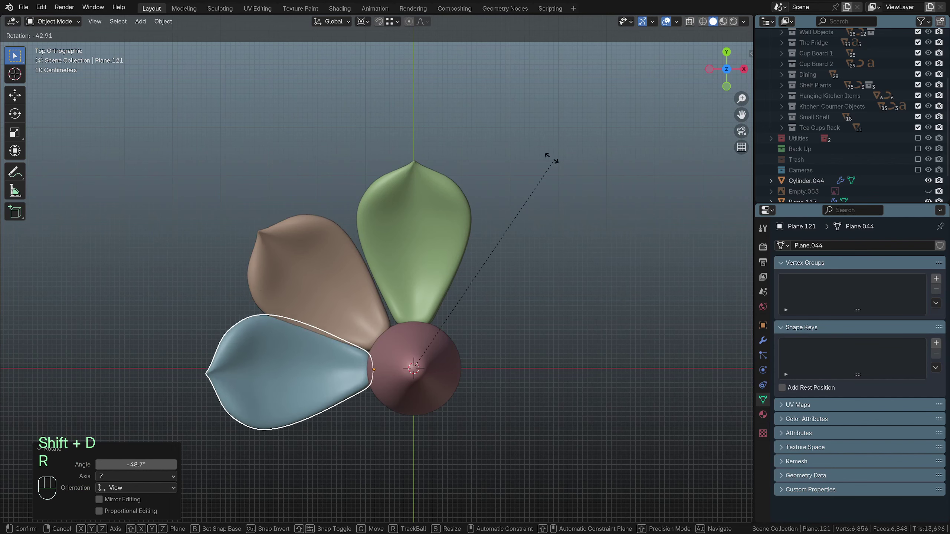
click(512, 144)
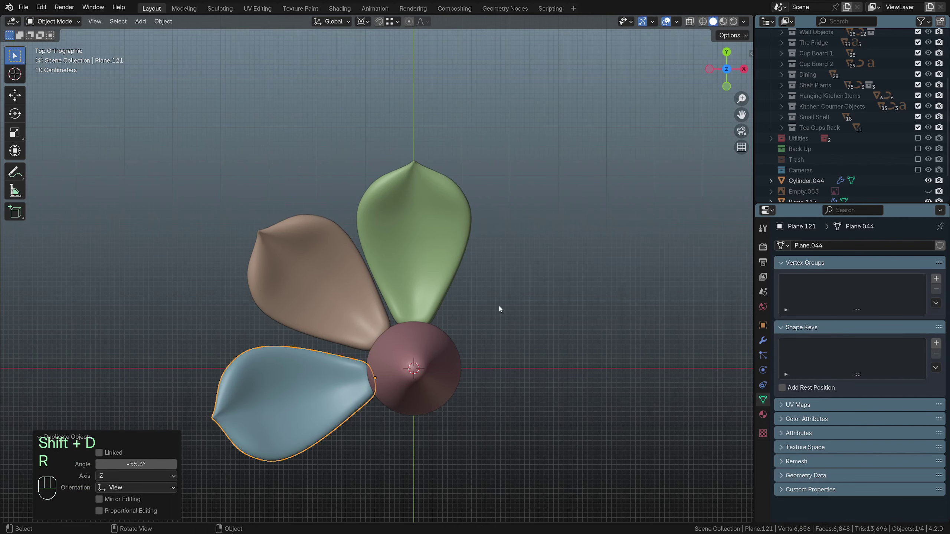
key(shift+r)
key(shift+r)
key(shift+r)
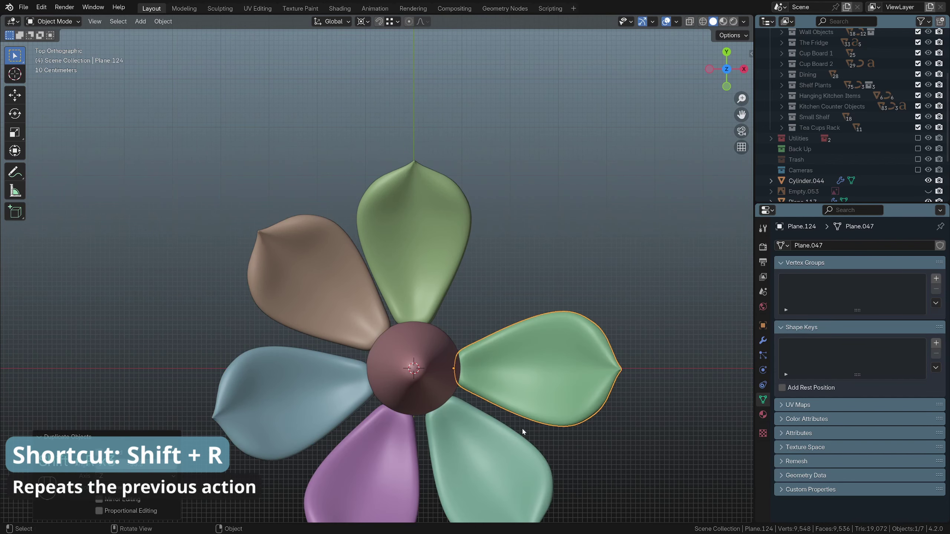
Rotate the last green leaf, the brown leaf and the teal leaf individually around the stem to even out the gaps
key(r)
click(581, 386)
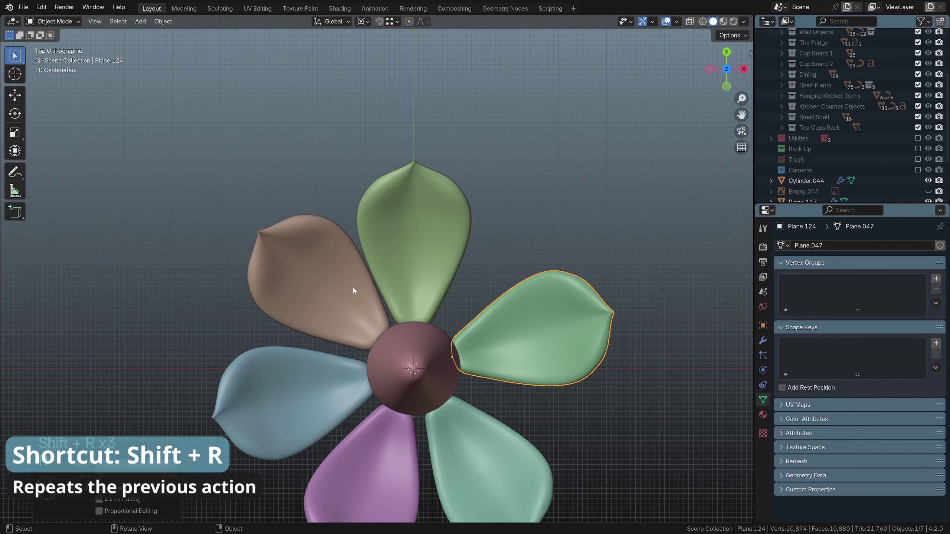
click(354, 290)
key(r)
click(364, 306)
click(480, 468)
key(r)
click(537, 464)
Rotate the purple leaf, the blue leaf and the original green leaf on the Y axis slightly around the stem for even spacing
click(418, 477)
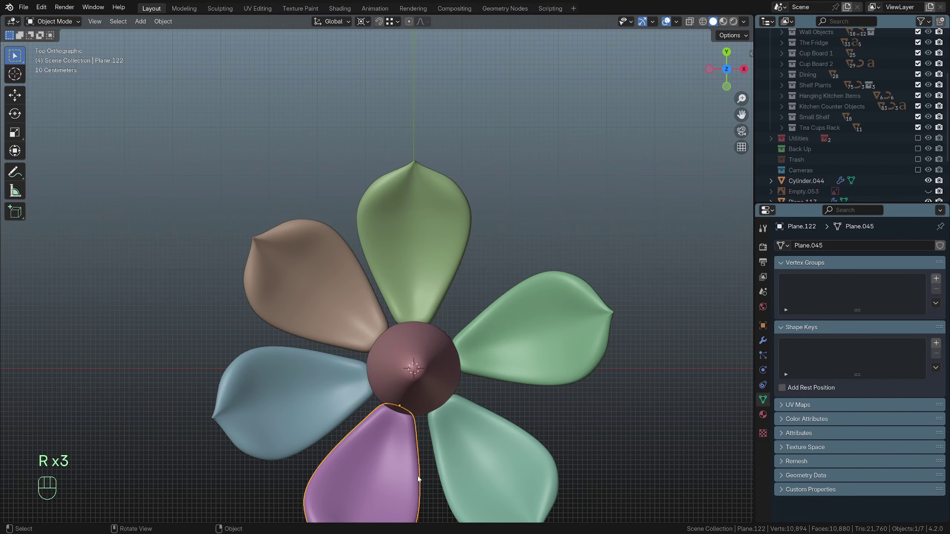
key(r)
click(441, 482)
click(333, 419)
key(r)
click(442, 273)
key(r)
click(505, 258)
Select all leaves except the one near the positive X axis and duplicate them about 0.6 m upward along Z
middle_drag(486, 303, 447, 362)
key(KP_7)
shift+click(444, 418)
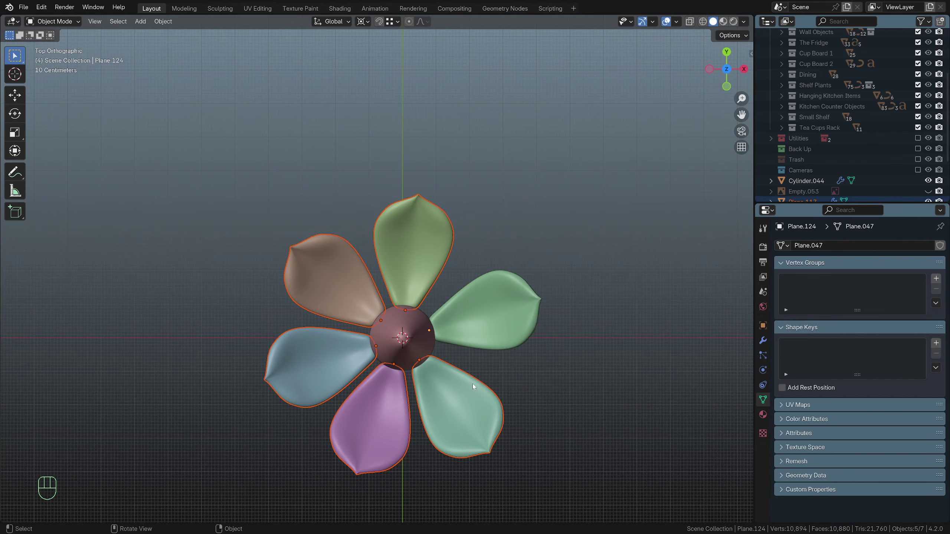
middle_drag(500, 397, 438, 315)
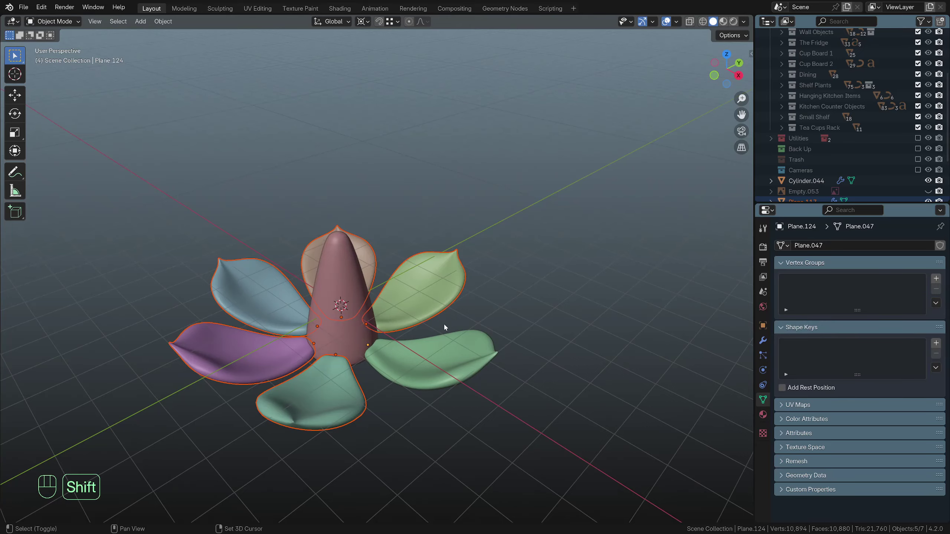
key(shift+d)
key(z)
click(449, 322)
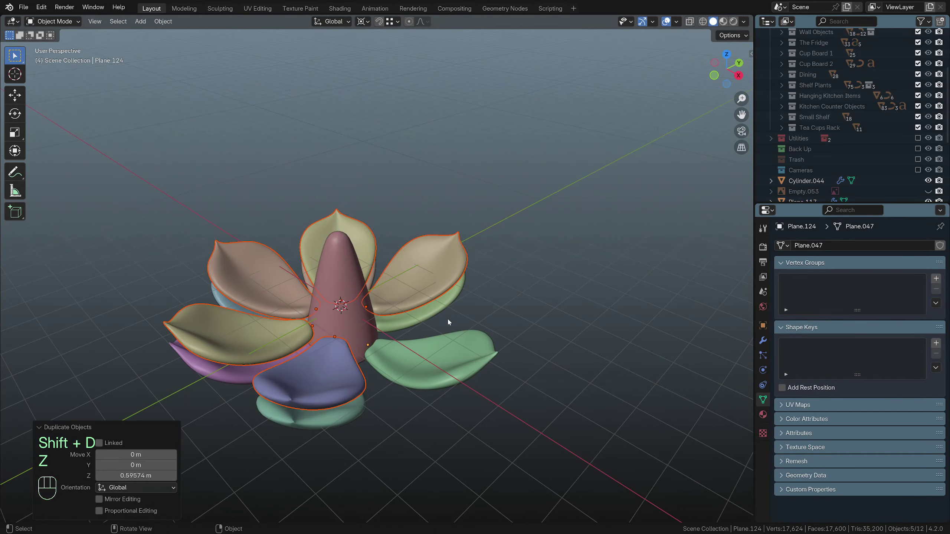
Rotate the five raised leaf copies about -20.2° around the stem in the top view
key(KP_7)
key(r)
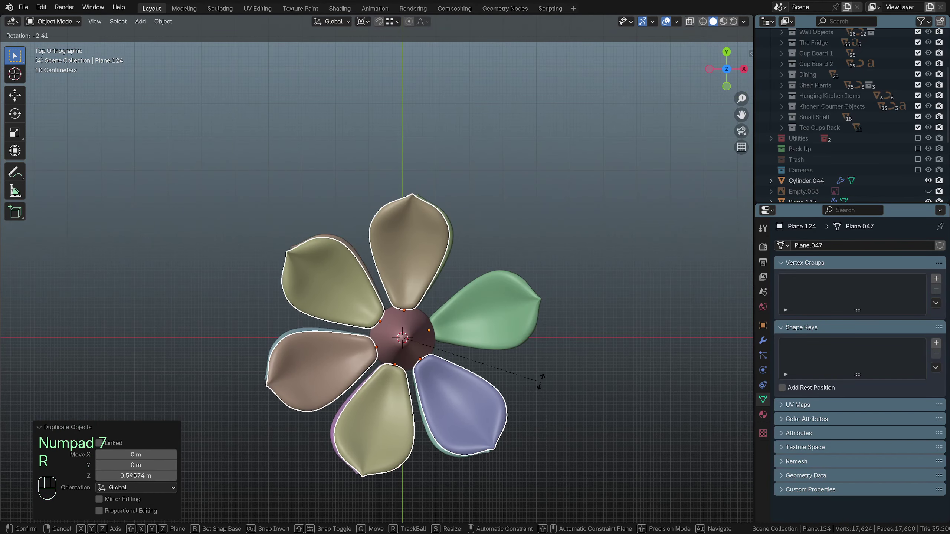
click(549, 338)
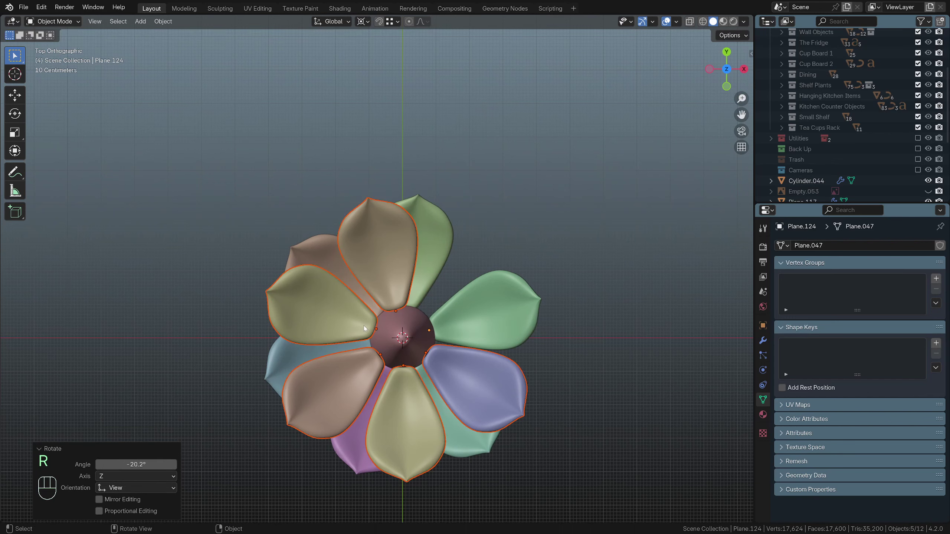
Adjust the olive upper leaf's rotation slightly and rotate the violet upper leaf about -72° around the stem to fill the gap
click(362, 324)
key(r)
click(601, 275)
click(371, 360)
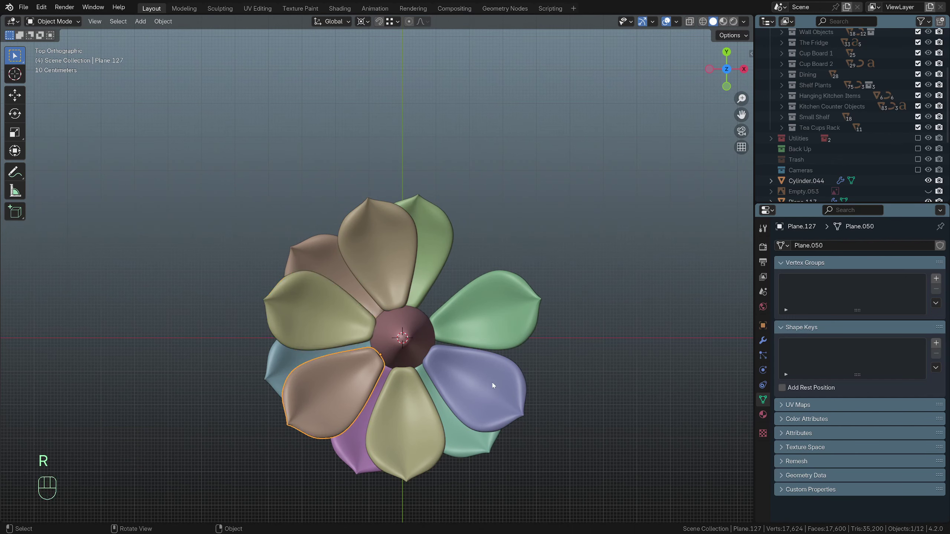
click(491, 387)
key(r)
key(r)
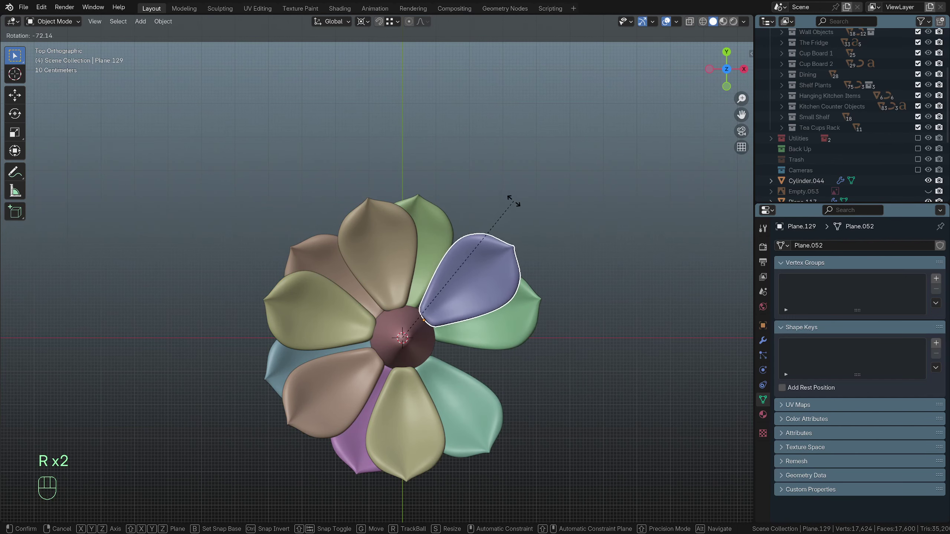
click(513, 203)
Rotate the yellow upper leaf about -49.4° around the stem and turn the brown upper leaf toward the gap it leaves
click(433, 427)
key(r)
click(580, 312)
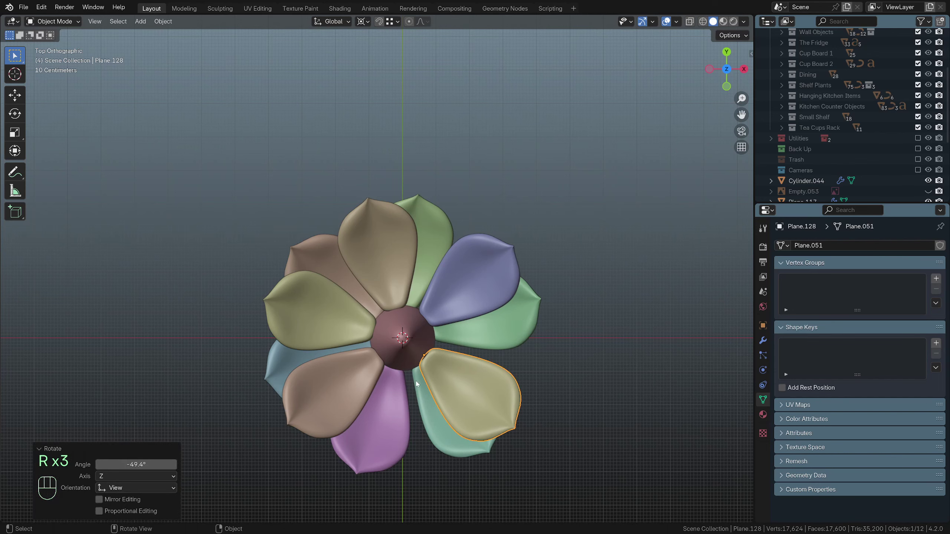
click(361, 371)
key(r)
click(345, 343)
Fine-tune the rotation of the olive, tan and violet upper leaves around the stem so the second ring is evenly spaced
click(344, 339)
key(r)
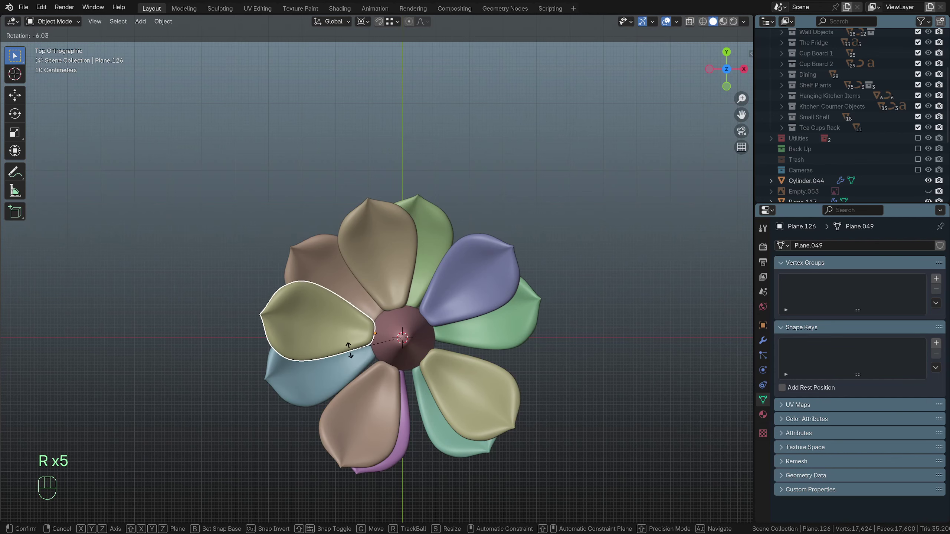
click(349, 350)
click(383, 281)
key(r)
click(472, 286)
click(473, 287)
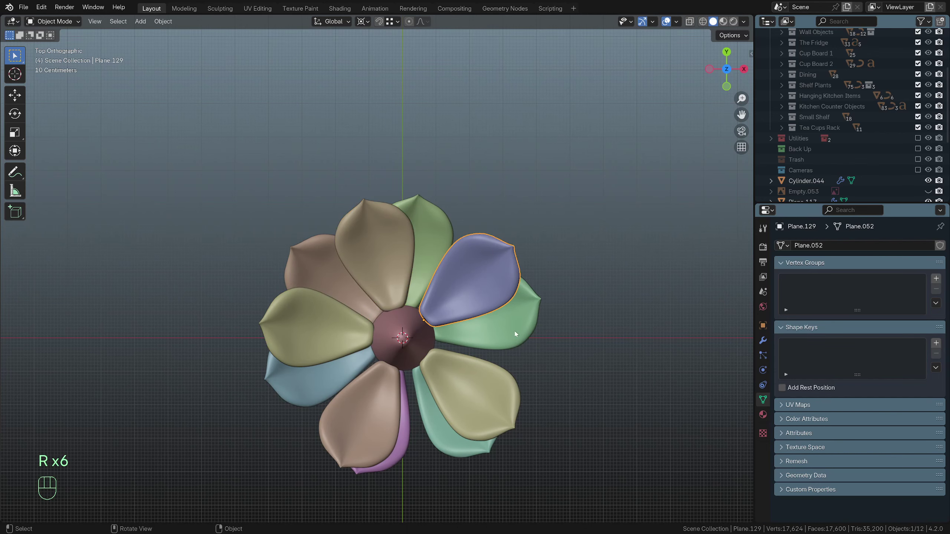
key(r)
click(517, 324)
click(560, 410)
Select the five upper leaves and tilt them upward about 15° around their local X axes in the front view
middle_drag(559, 412, 370, 272)
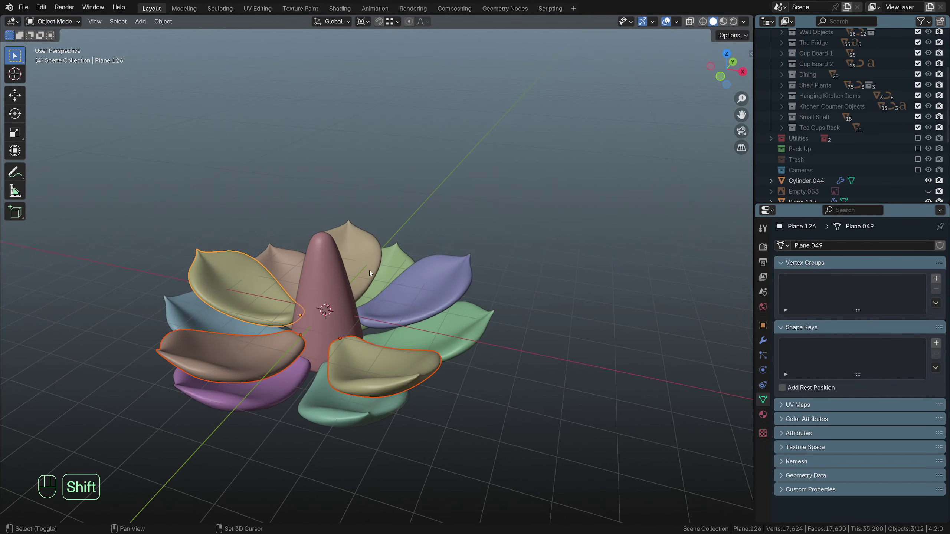
shift+click(408, 300)
middle_drag(408, 300, 439, 384)
scroll(390, 370, up, 1)
key(KP_7)
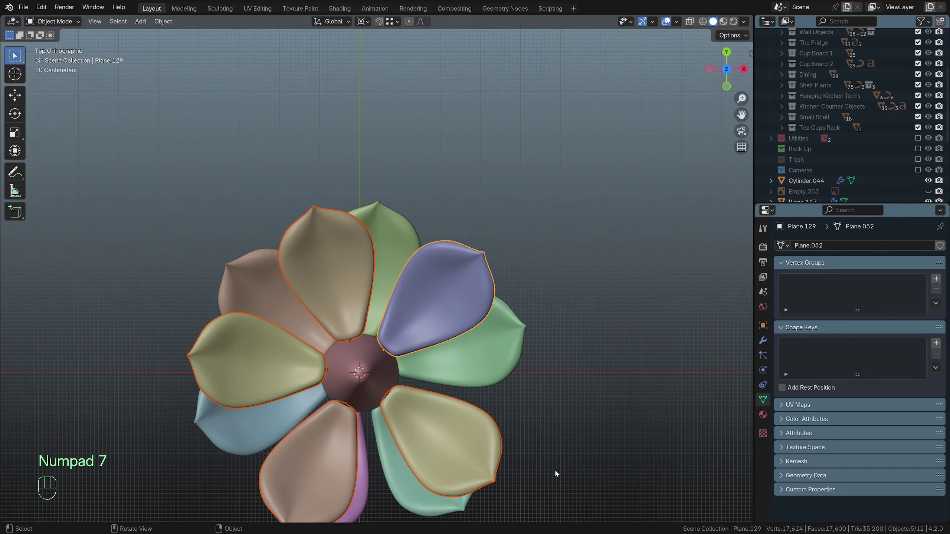
key(KP_1)
shift+middle_drag(519, 401, 556, 429)
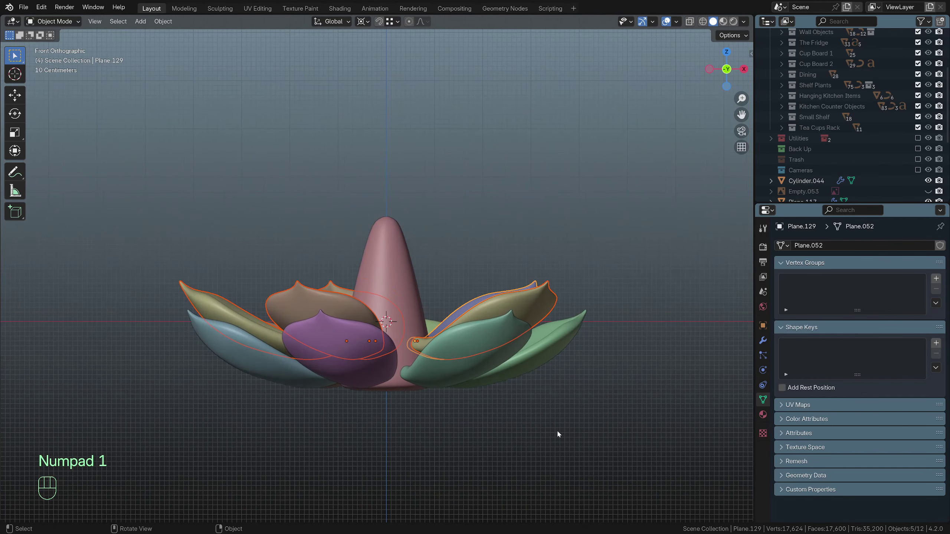
key(r)
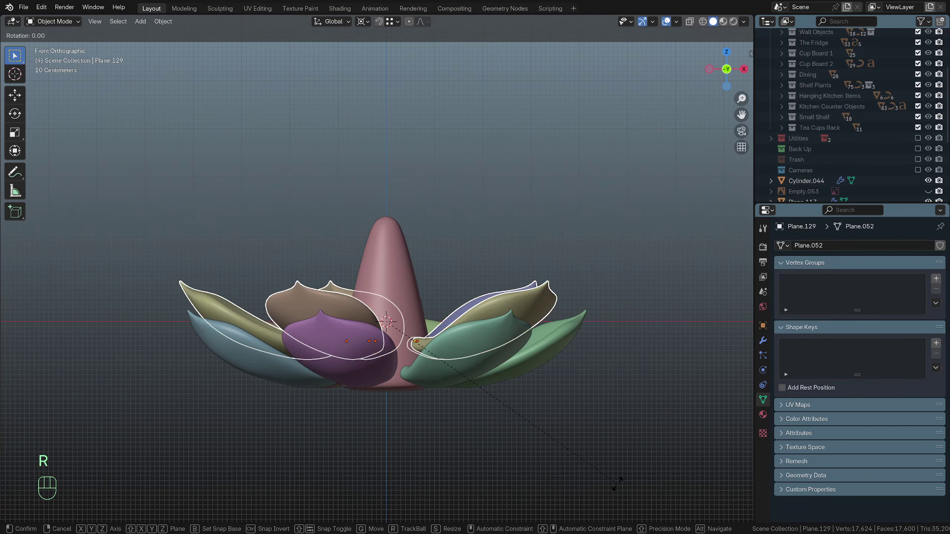
key(x)
key(x)
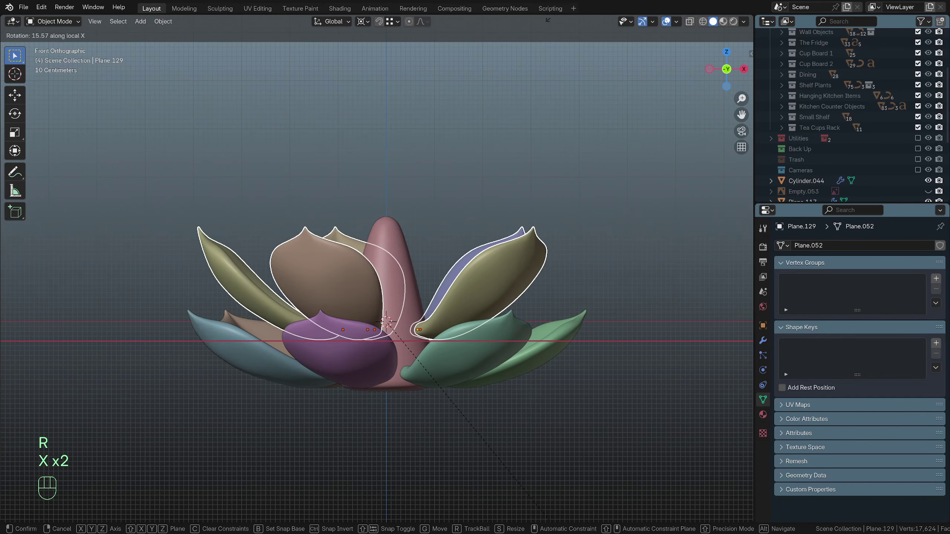
click(554, 520)
Lower the tilted upper leaves slightly along Z toward the bottom ring
key(g)
key(z)
click(558, 3)
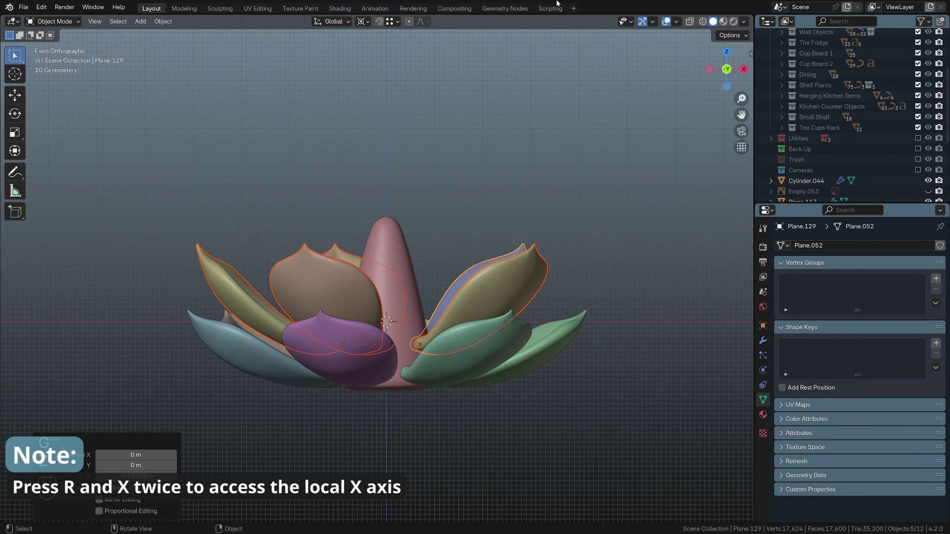
Delete the five surplus leaf copies in the top view
middle_drag(504, 185, 396, 232)
key(KP_7)
key(Delete)
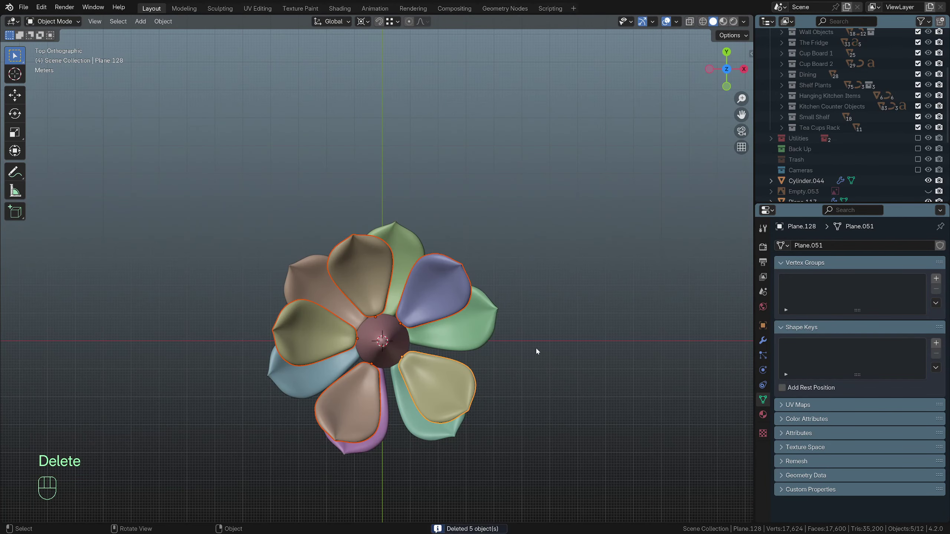
Duplicate the five upper leaves in place and rotate the copies about -31.3° around the stem in the top view
key(shift+d)
right_click(537, 341)
key(r)
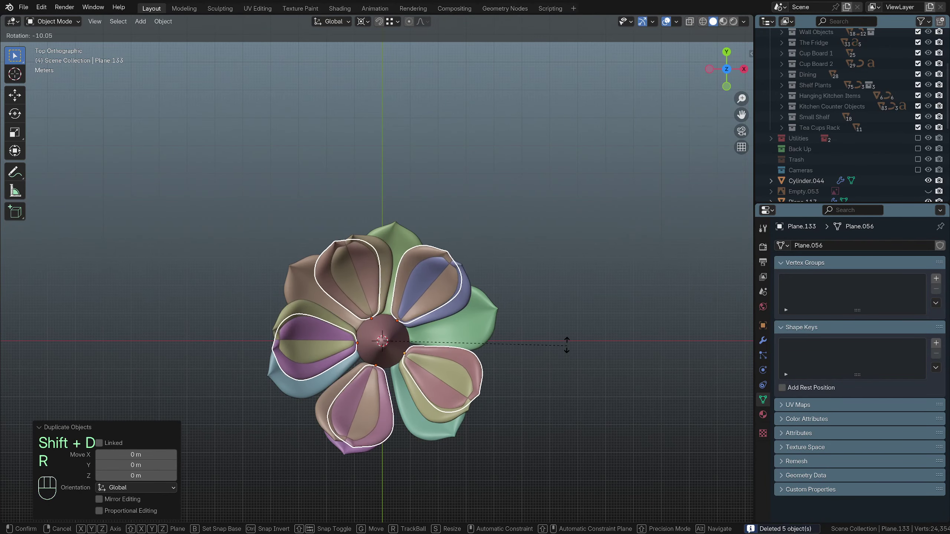
click(565, 277)
Tilt the new leaf ring about 9.82° around the local X axes and scale it to about 0.769
middle_drag(568, 275, 587, 355)
key(r)
key(x)
key(x)
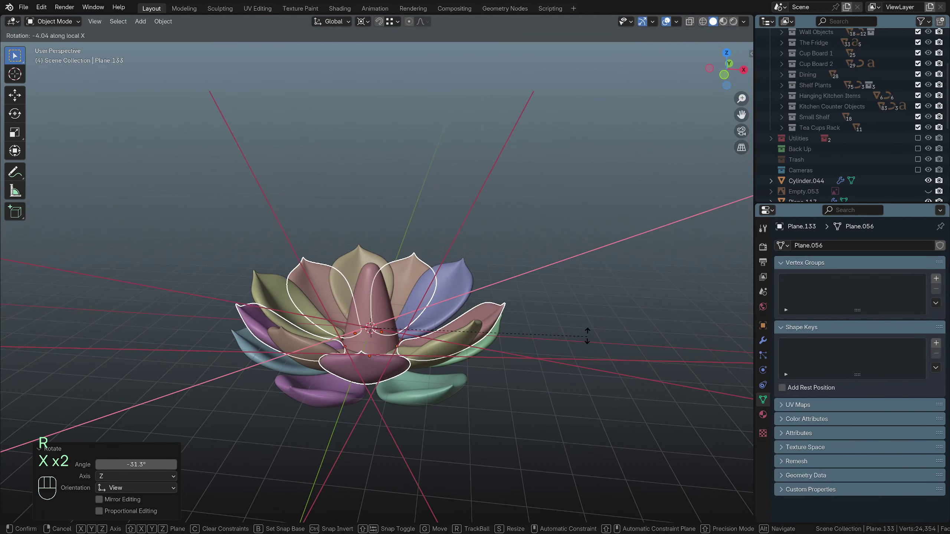
click(565, 389)
key(s)
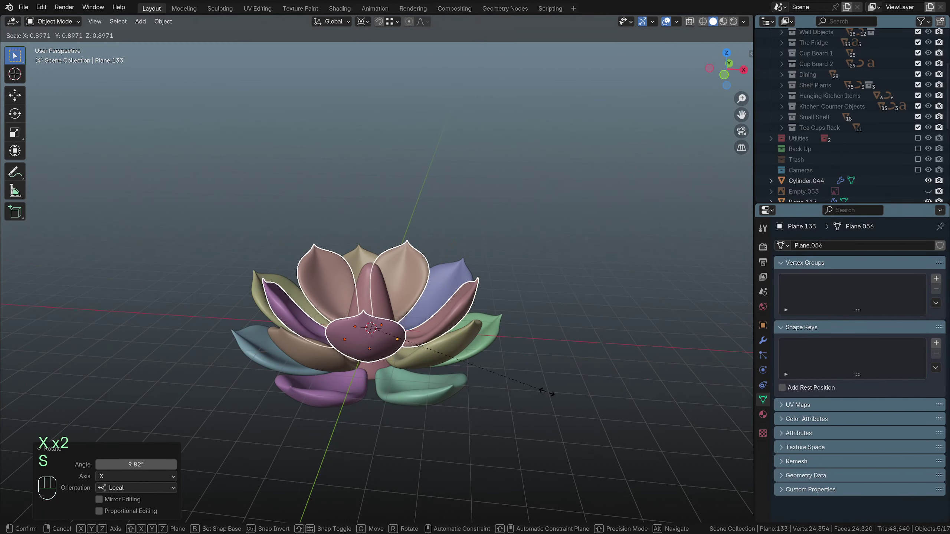
click(521, 385)
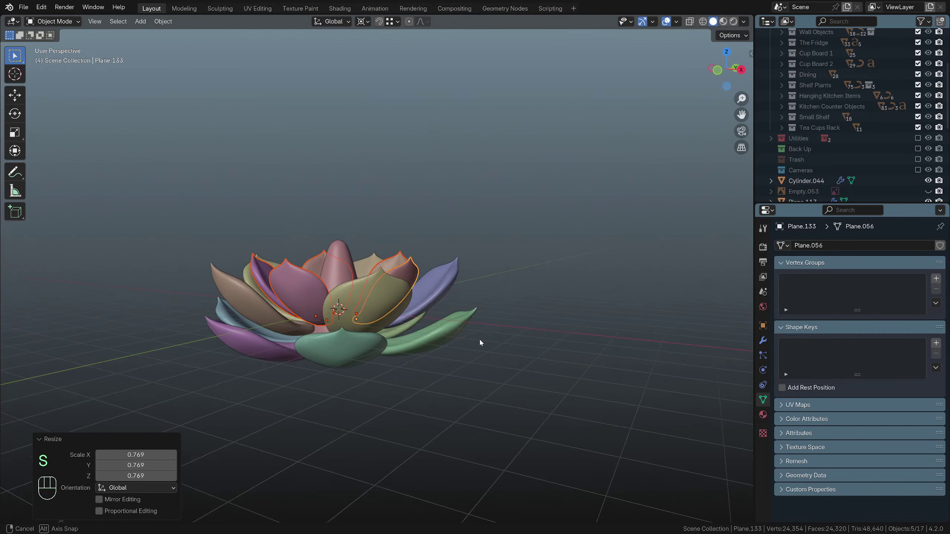
Duplicate the small leaf ring in place and rotate the copies around the stem in the top view to offset them from the originals
key(KP_7)
key(shift+d)
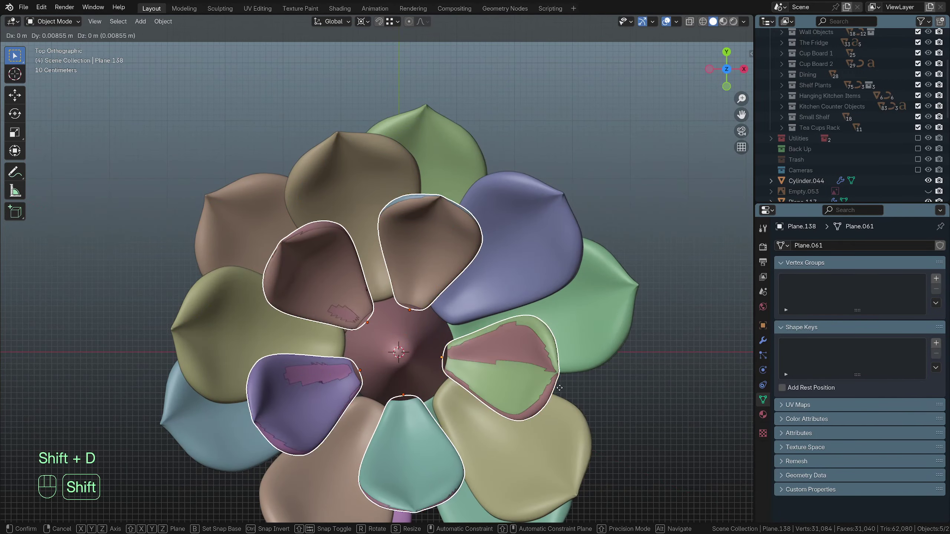
right_click(663, 485)
key(r)
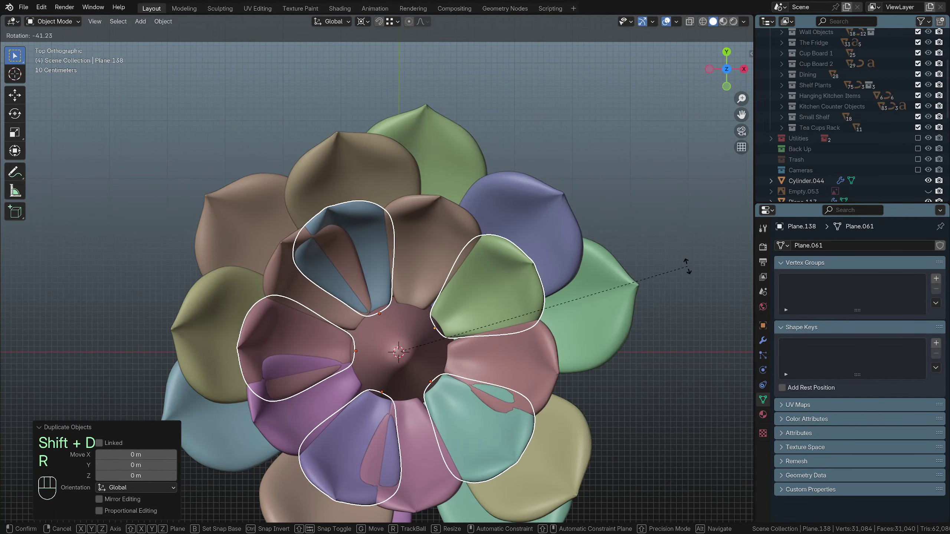
click(681, 374)
Raise the new small leaf ring about 0.54 m along Z
middle_drag(681, 374, 526, 322)
key(g)
key(z)
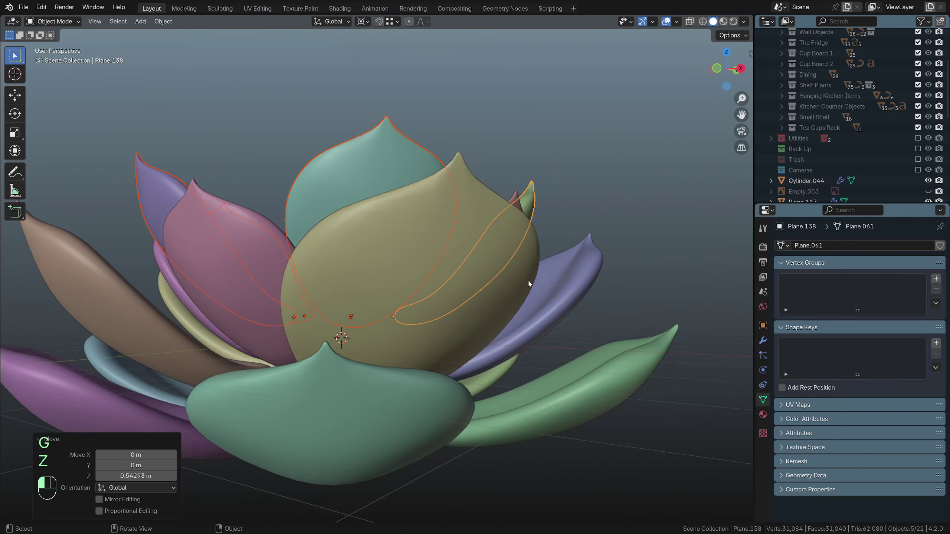
click(528, 279)
Tilt the raised leaf ring about 10.6° around its local X axes and lower it about 0.29 m along Z
middle_drag(528, 279, 596, 472)
key(r)
key(x)
key(x)
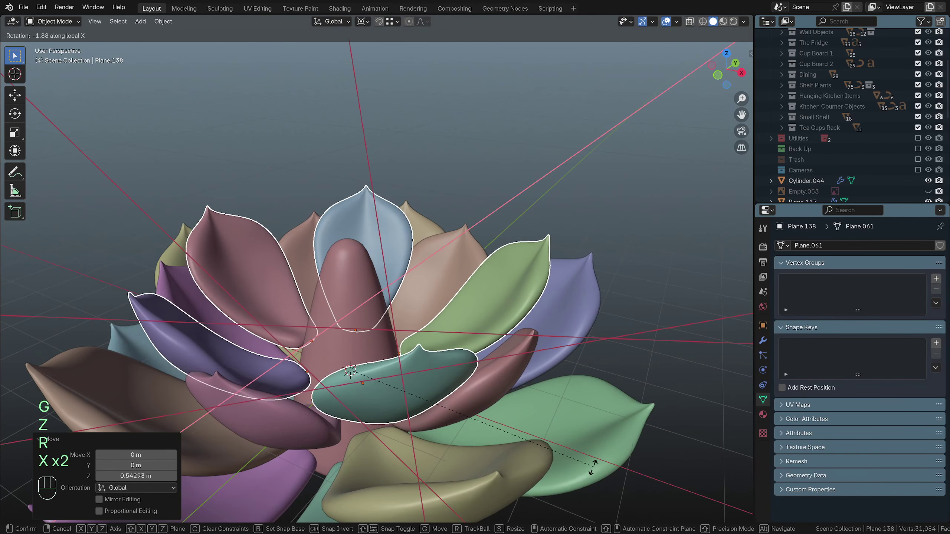
click(560, 500)
key(g)
key(z)
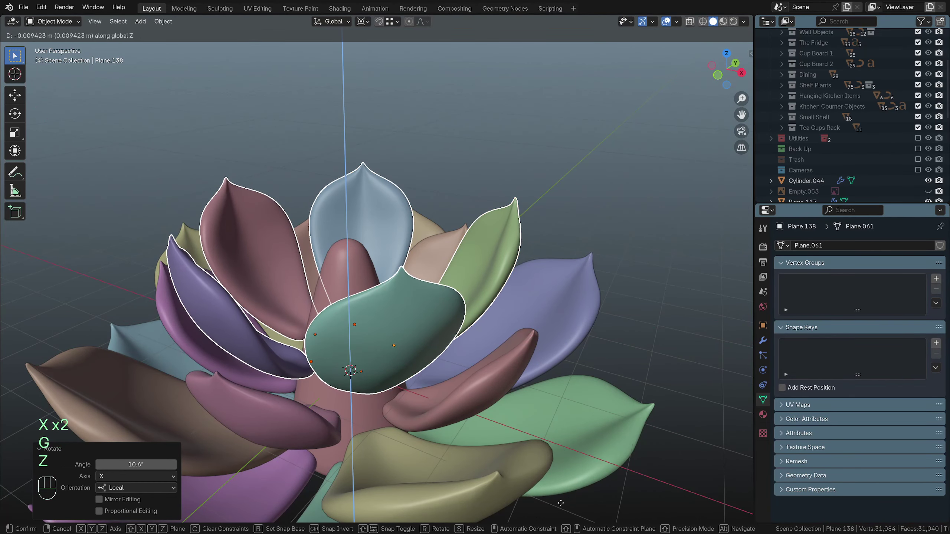
click(565, 520)
middle_drag(565, 520, 597, 459)
key(KP_1)
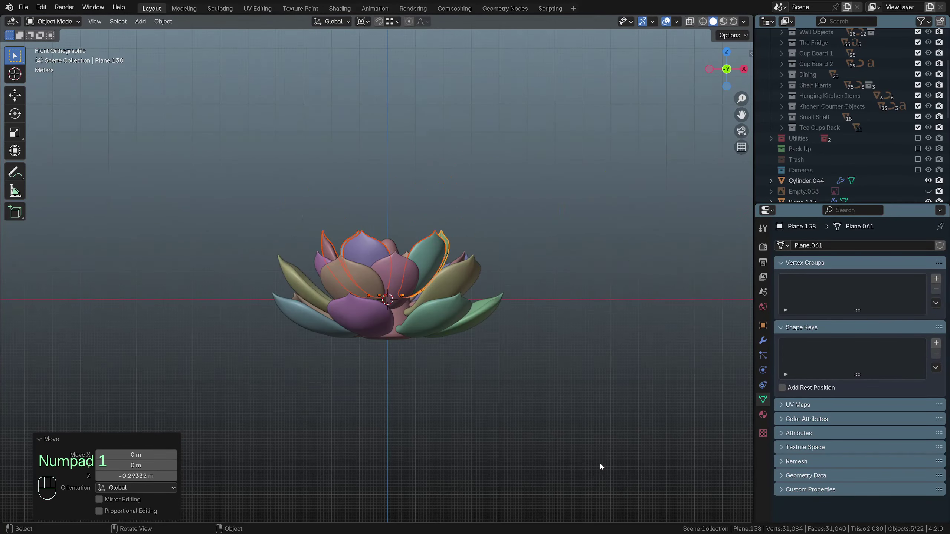
click(544, 360)
middle_drag(471, 377, 484, 452)
key(KP_1)
key(ctrl+z)
Remove the teal leaf from the selected top ring and duplicate the remaining four leaves in place
scroll(484, 452, up, 4)
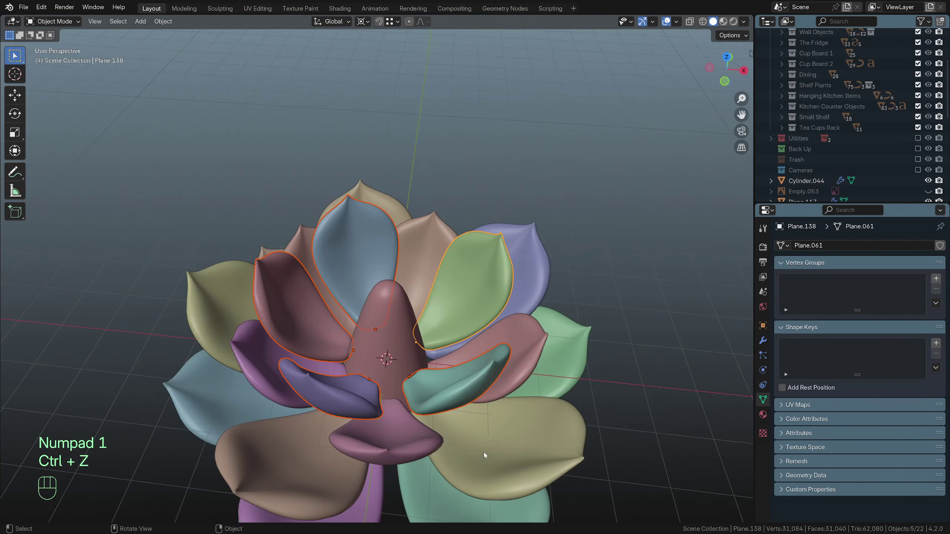
ctrl+click(483, 396)
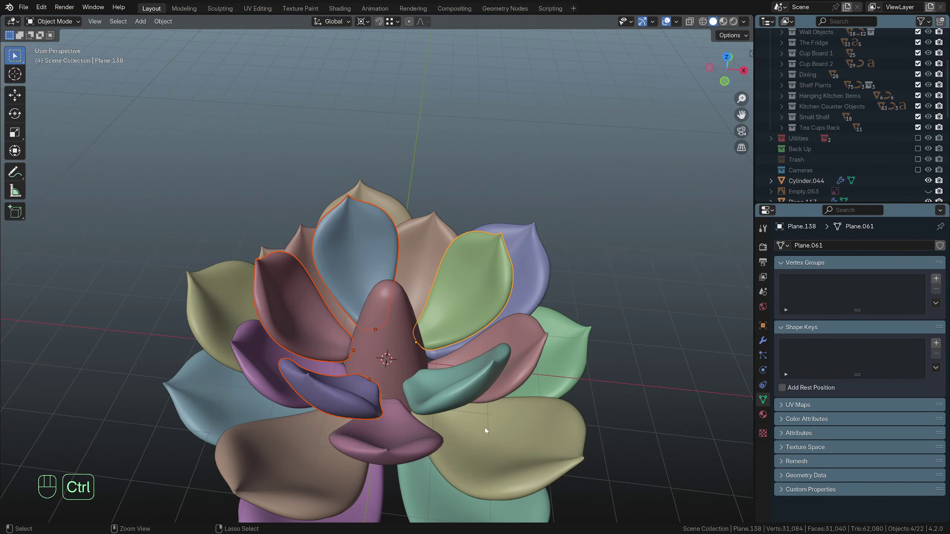
key(shift+d)
right_click(525, 431)
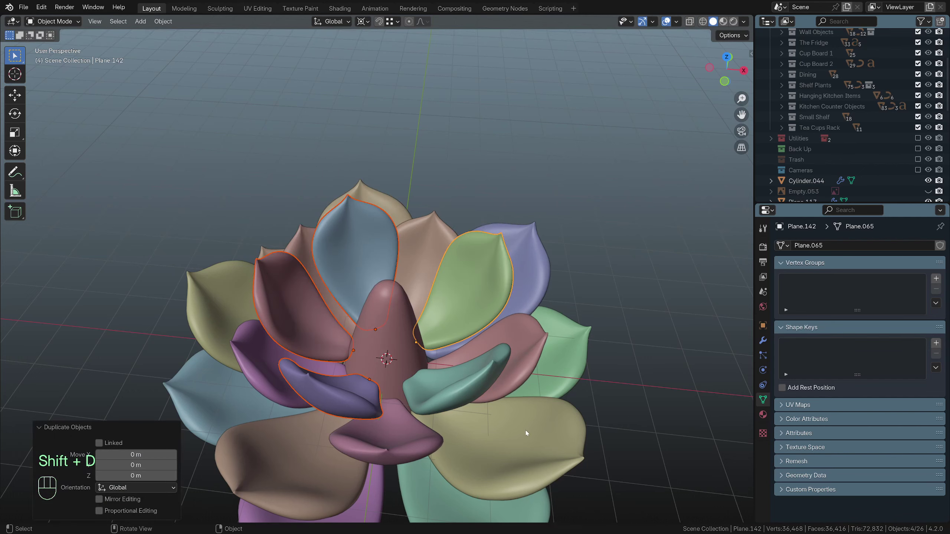
Raise the four duplicated leaves about 0.59 m along Z
key(KP_7)
middle_drag(536, 435, 486, 279)
key(g)
key(z)
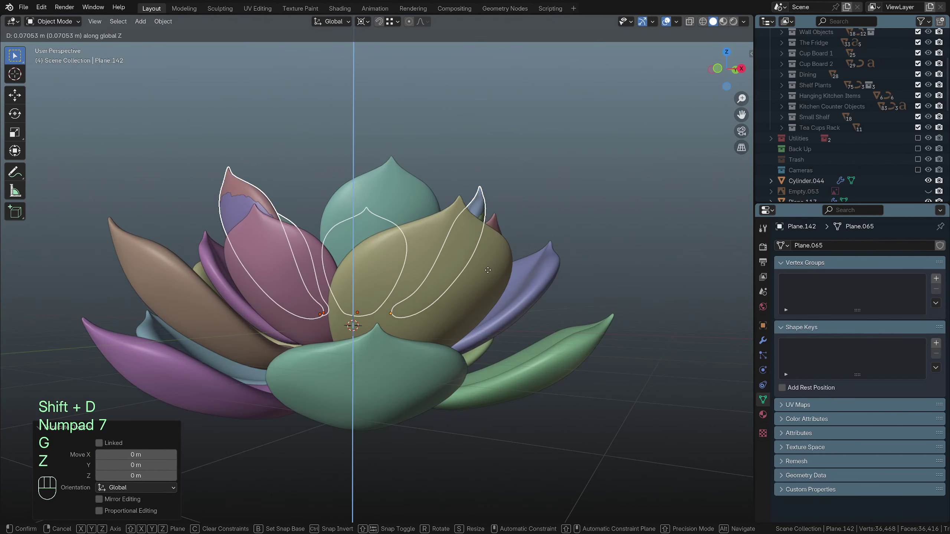
click(487, 247)
Rotate the raised blue, purple and teal leaves individually around the stem in the top view to open up their spacing
key(KP_7)
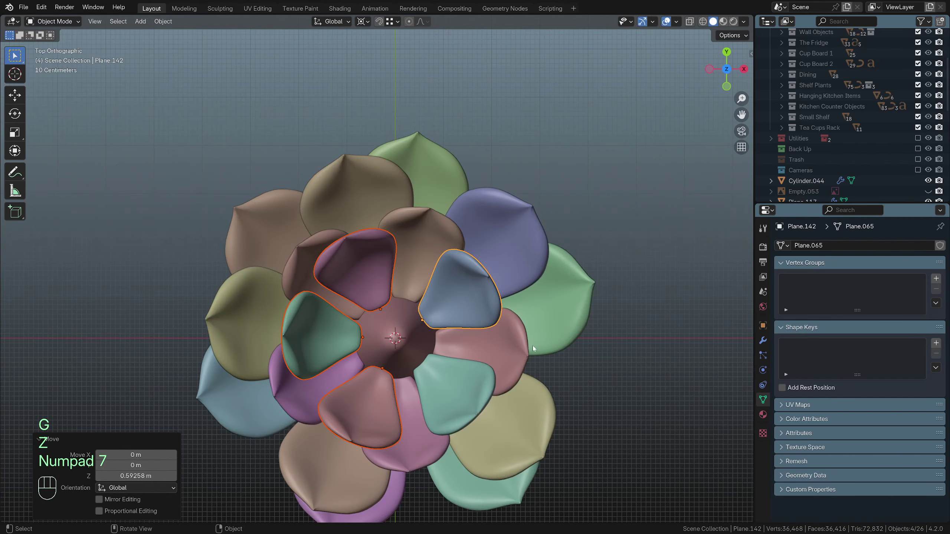
click(461, 320)
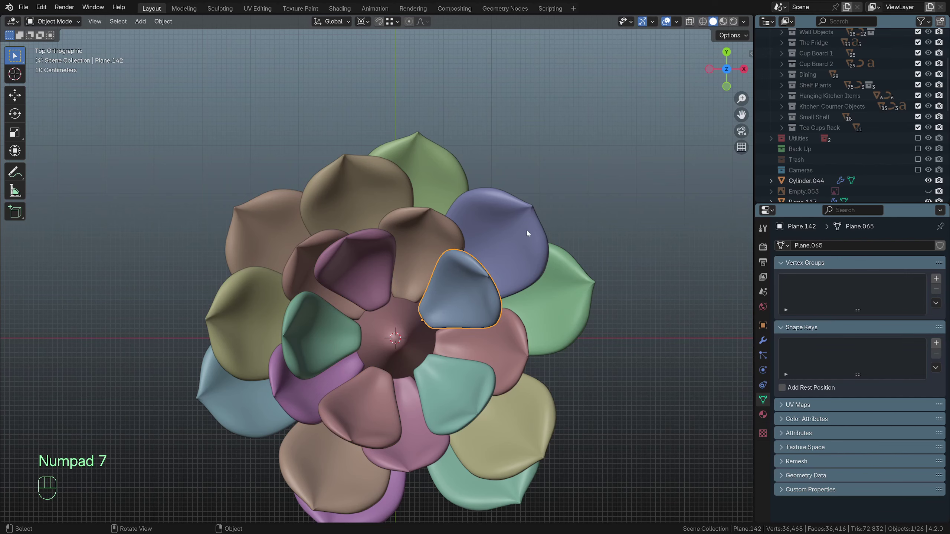
key(r)
click(497, 269)
click(383, 247)
key(r)
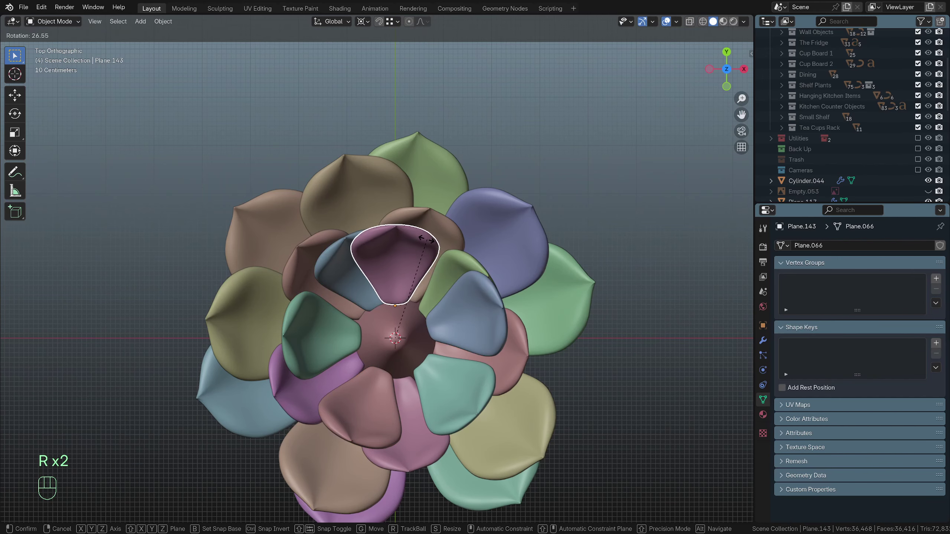
click(430, 242)
click(346, 322)
key(r)
click(430, 268)
Rotate the remaining rose leaf around the stem so the four raised leaves sit at roughly quarter-turn intervals
click(366, 408)
key(r)
middle_drag(441, 408, 456, 322)
key(r)
key(z)
key(KP_7)
click(482, 318)
key(r)
click(456, 336)
Scale the raised four-leaf ring down uniformly to about 0.78
key(s)
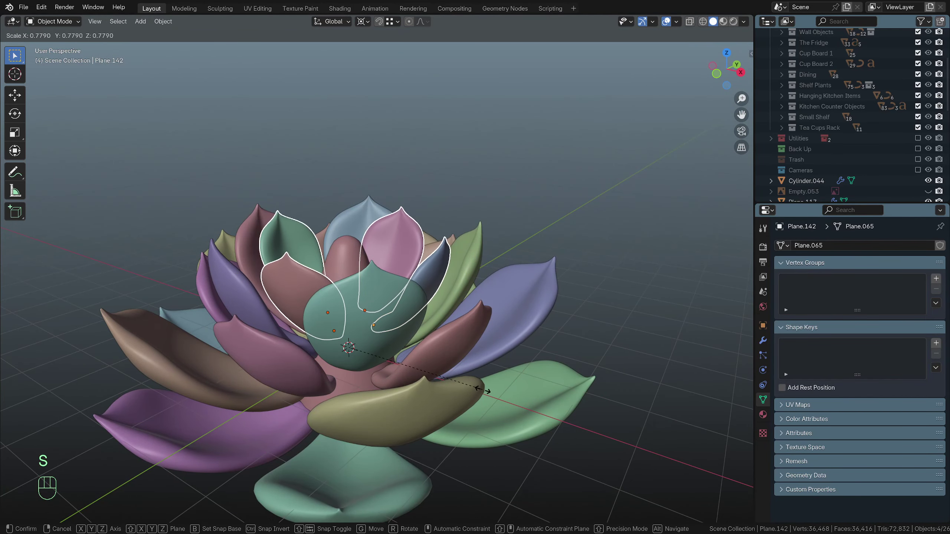
click(477, 389)
key(g)
key(ctrl+z)
key(ctrl+z)
key(ctrl+shift+z)
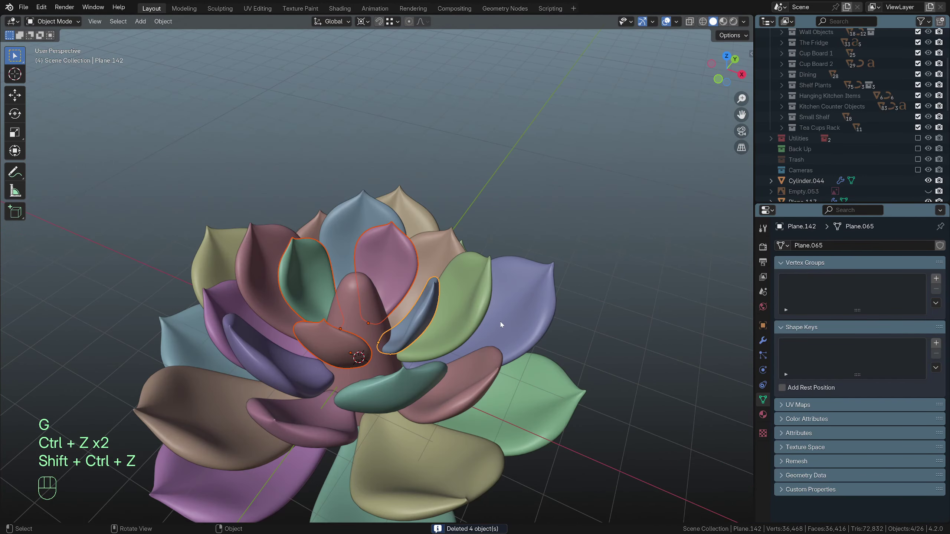
Duplicate the four-leaf ring in place and rotate the copies around Z to sit between the originals
key(shift+d)
right_click(499, 305)
key(KP_7)
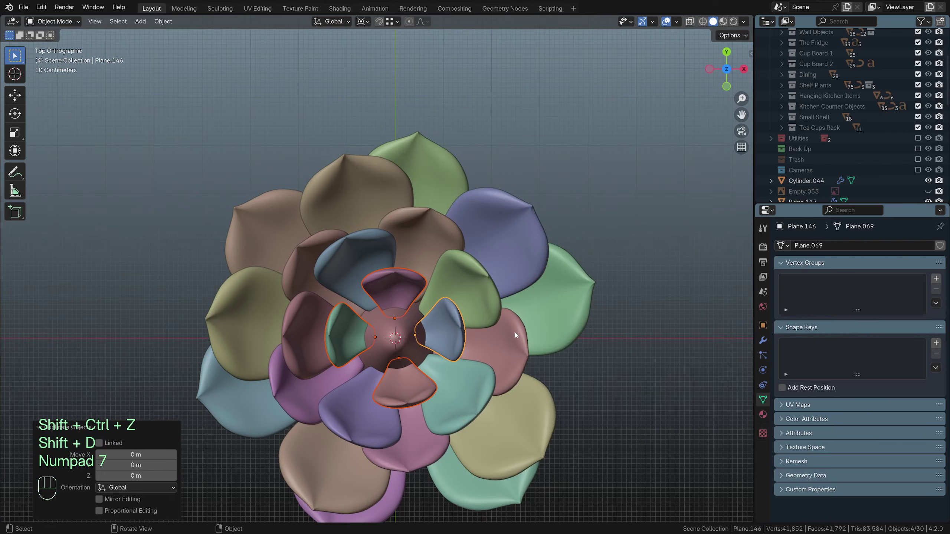
key(r)
key(z)
click(499, 224)
Raise the newly duplicated four-leaf ring about 0.49 m along Z
middle_drag(499, 225, 443, 283)
key(g)
key(z)
click(444, 263)
Tilt the new top ring about 10.1° around its local X axes and scale it to about 0.841
key(r)
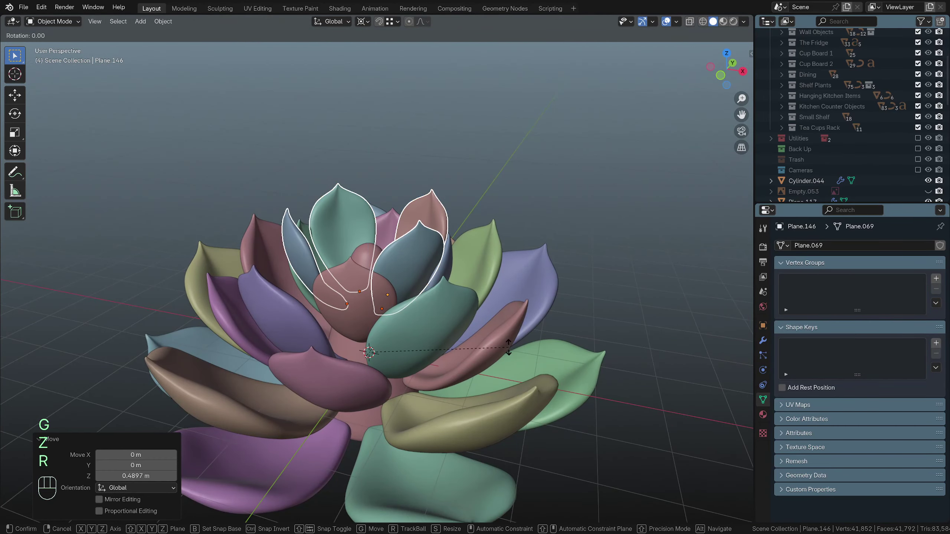
key(x)
key(x)
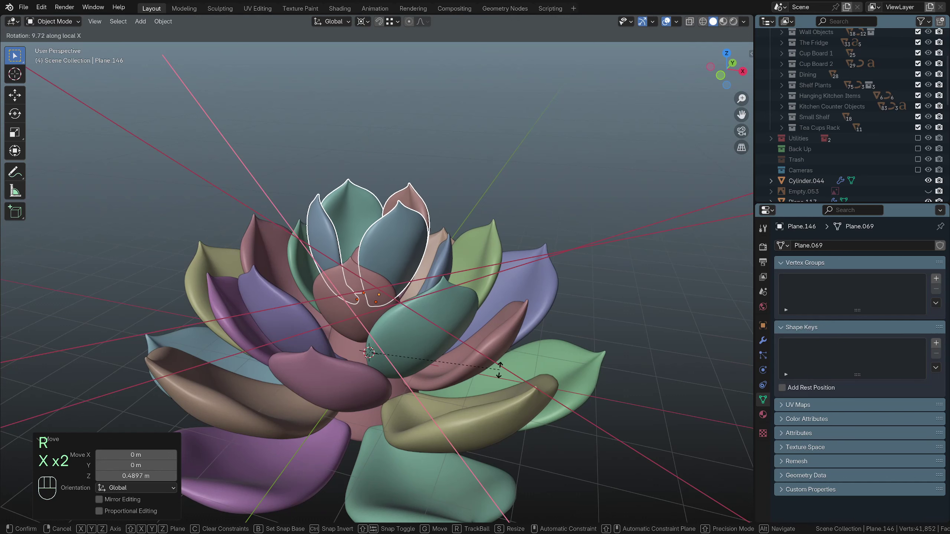
click(500, 374)
key(s)
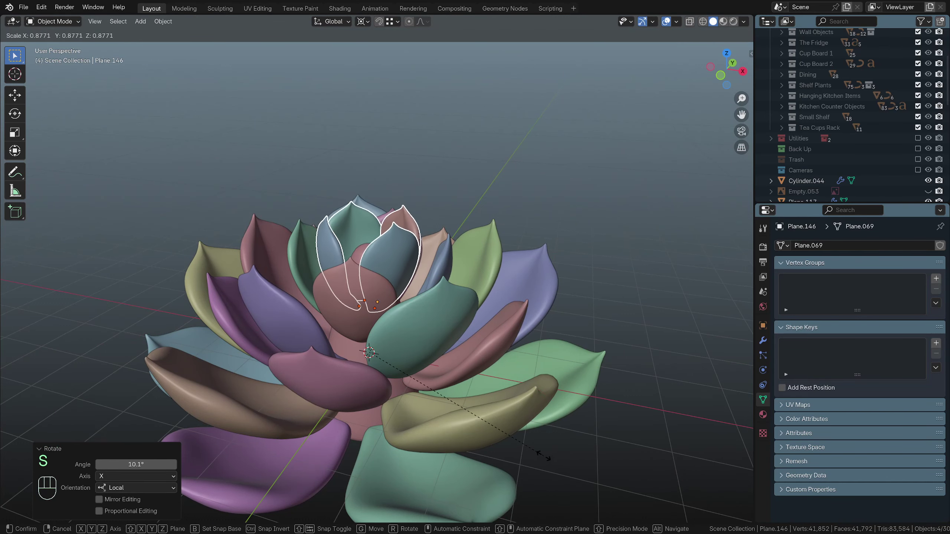
click(537, 450)
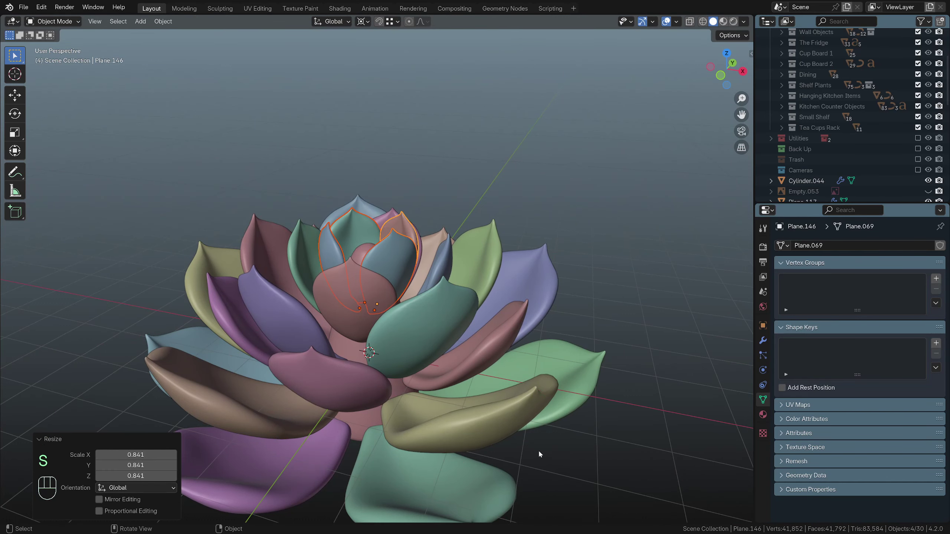
Select the four innermost leaves and tilt them about -2.97° around their local X axes
scroll(481, 366, up, 5)
middle_drag(481, 366, 476, 395)
scroll(477, 393, down, 3)
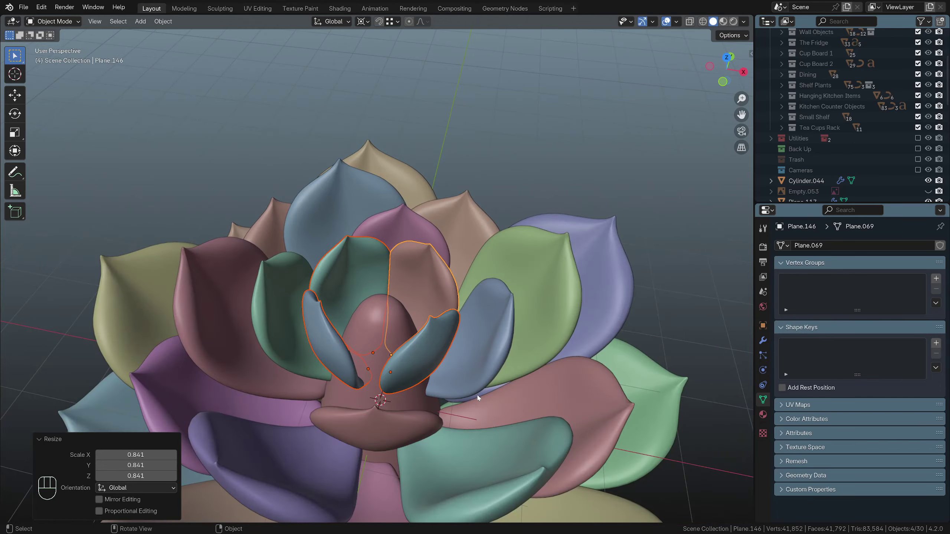
key(KP_7)
click(443, 343)
scroll(512, 393, up, 2)
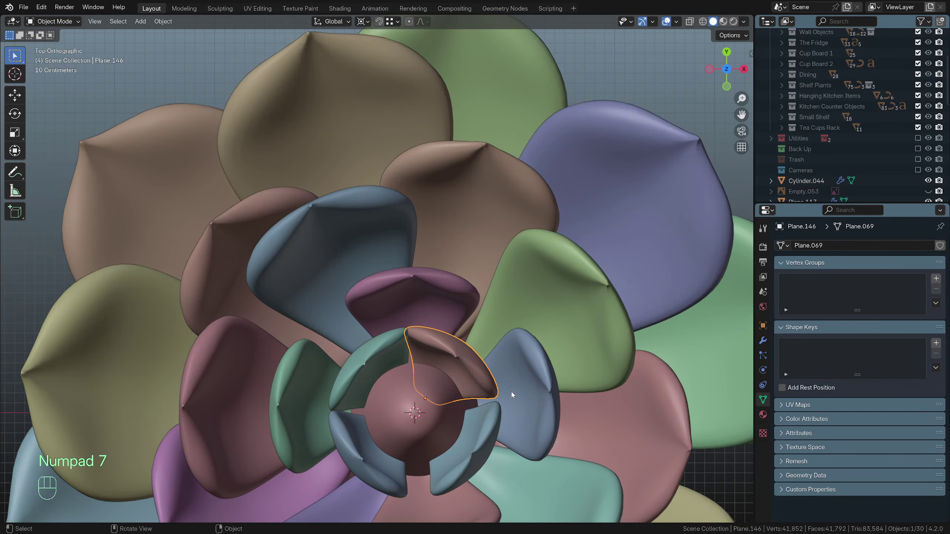
middle_drag(454, 385, 456, 452)
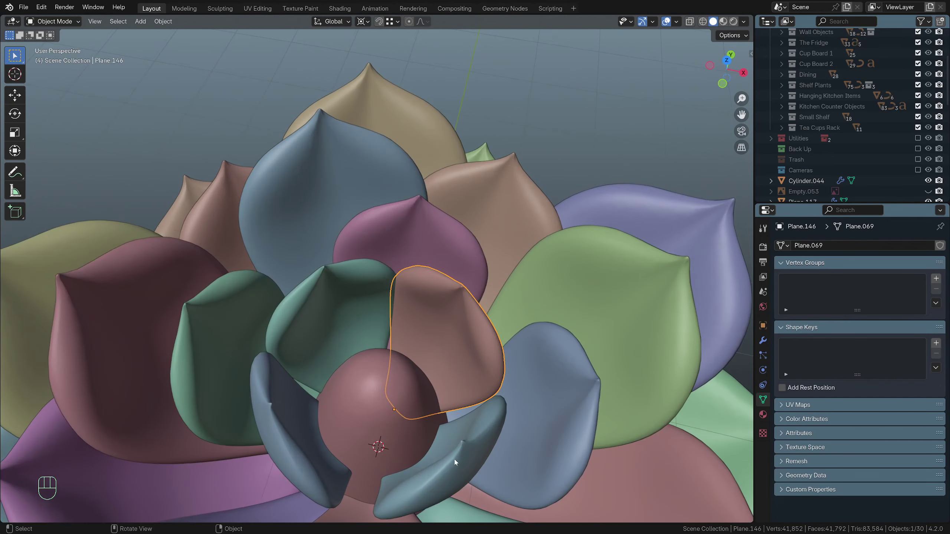
click(456, 452)
shift+click(326, 344)
ctrl+middle_drag(327, 344, 328, 402)
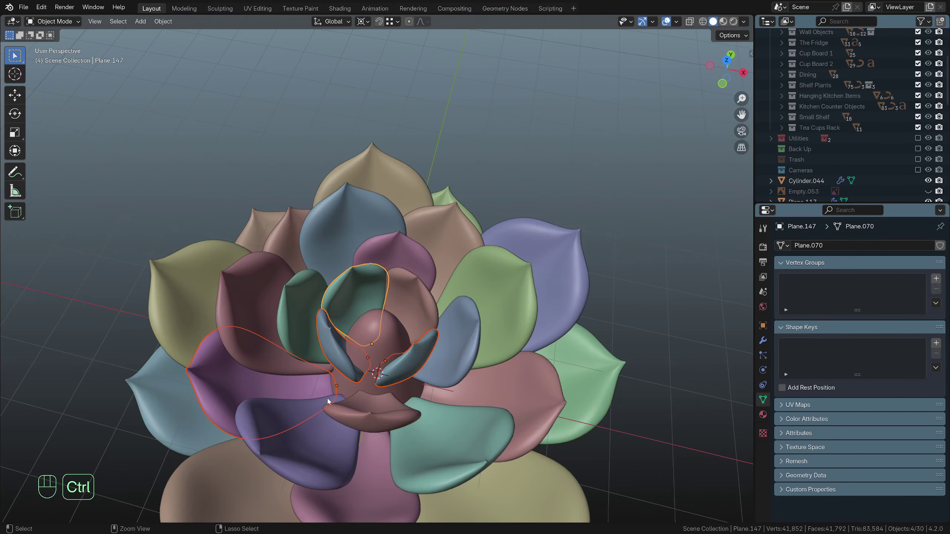
scroll(469, 340, up, 2)
key(r)
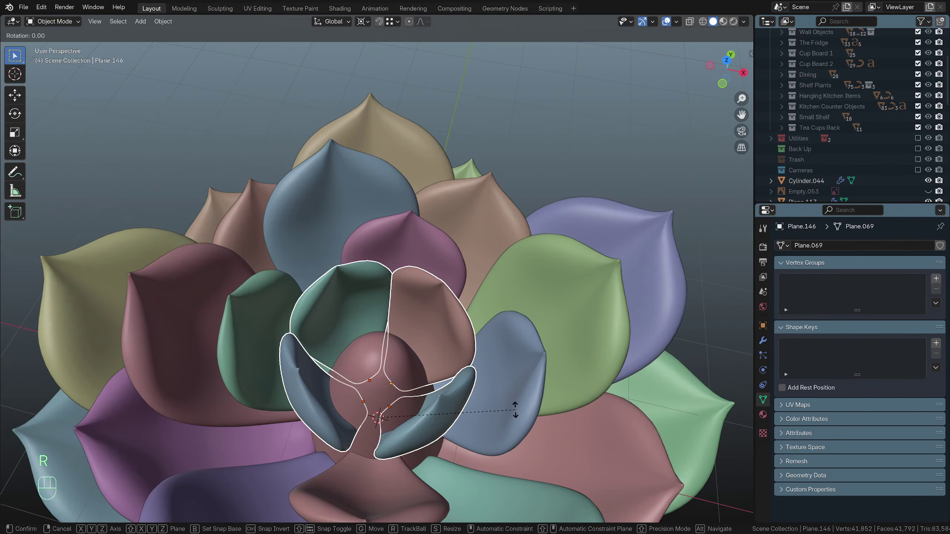
key(x)
key(x)
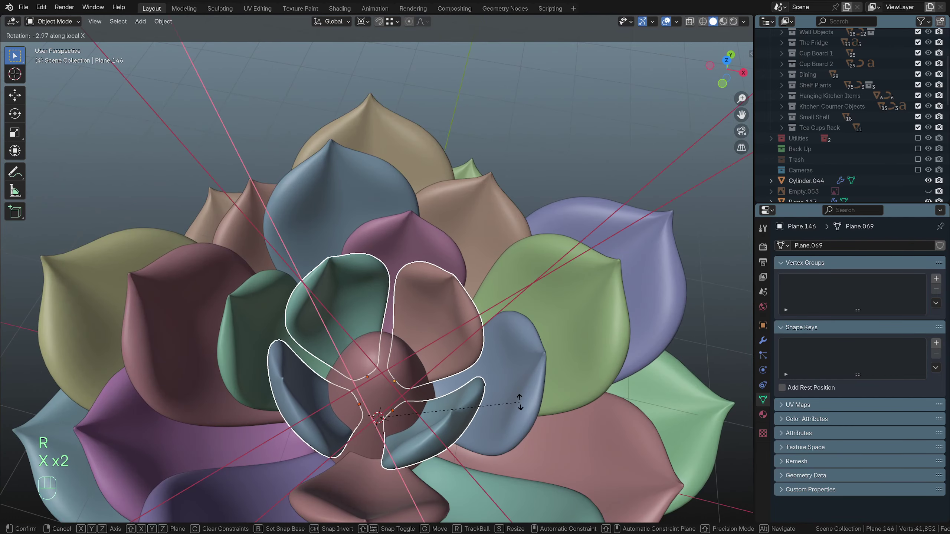
click(513, 410)
Drop one leaf from the innermost selection, duplicate the other three and rotate the copies about -116° around the stem
middle_drag(511, 411, 503, 377)
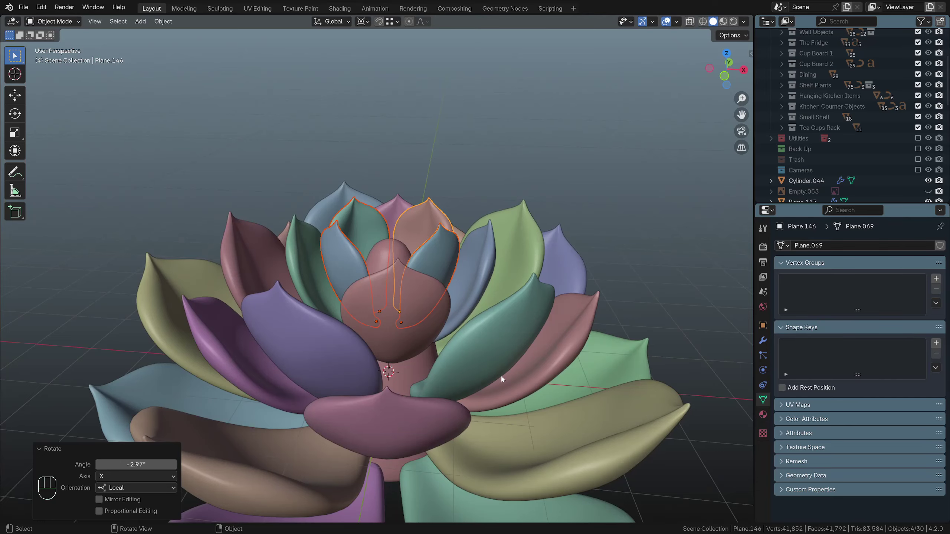
middle_drag(418, 338, 495, 402)
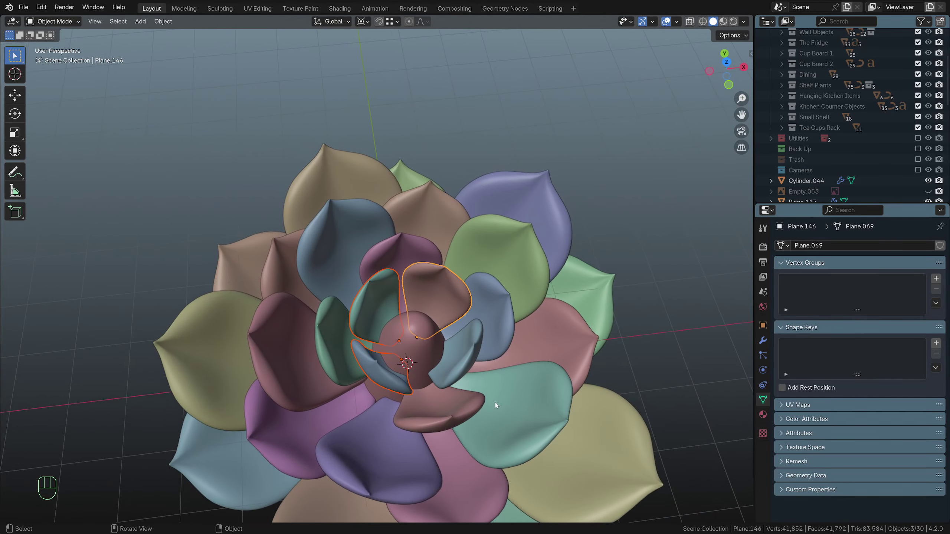
key(KP_7)
key(shift+d)
key(r)
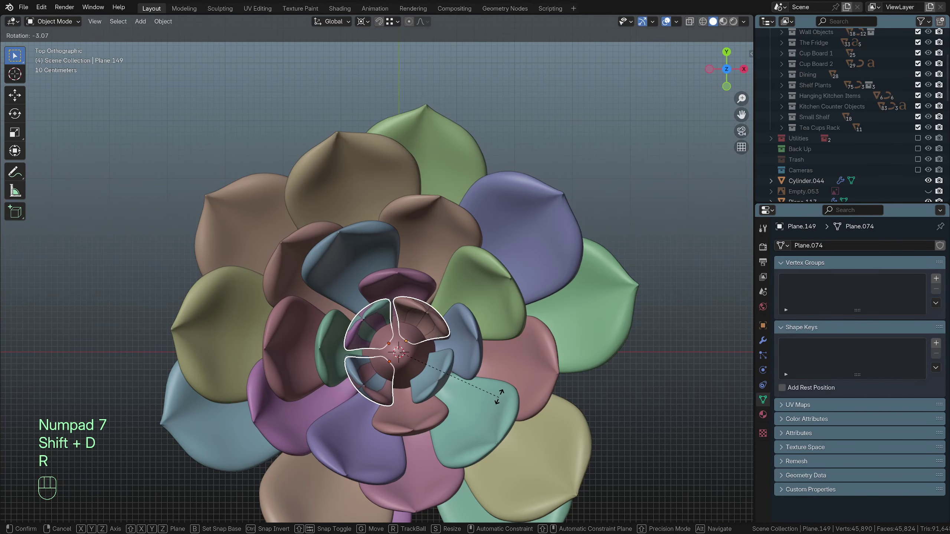
click(335, 326)
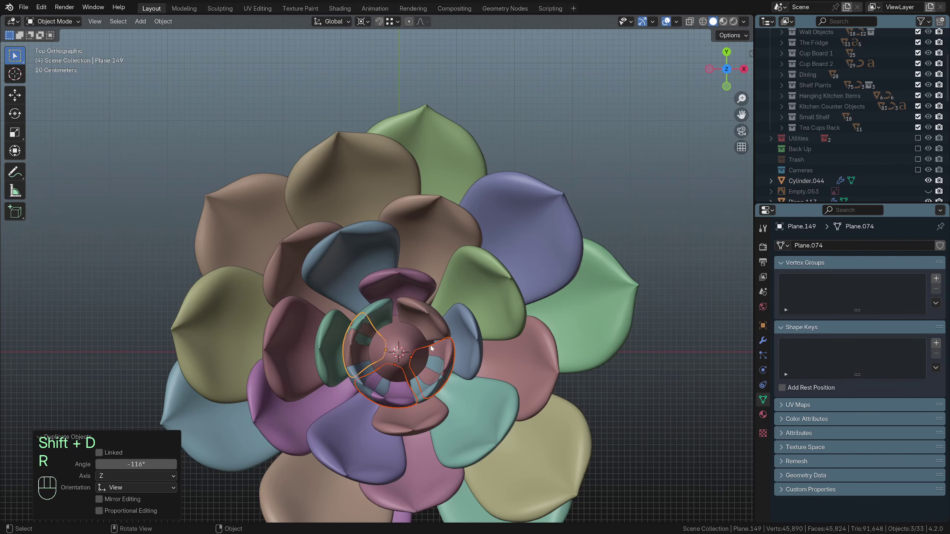
Raise the three duplicated leaves about 0.67 m along Z and scale them uniformly to about 0.753
middle_drag(335, 326, 458, 348)
key(g)
key(z)
click(502, 401)
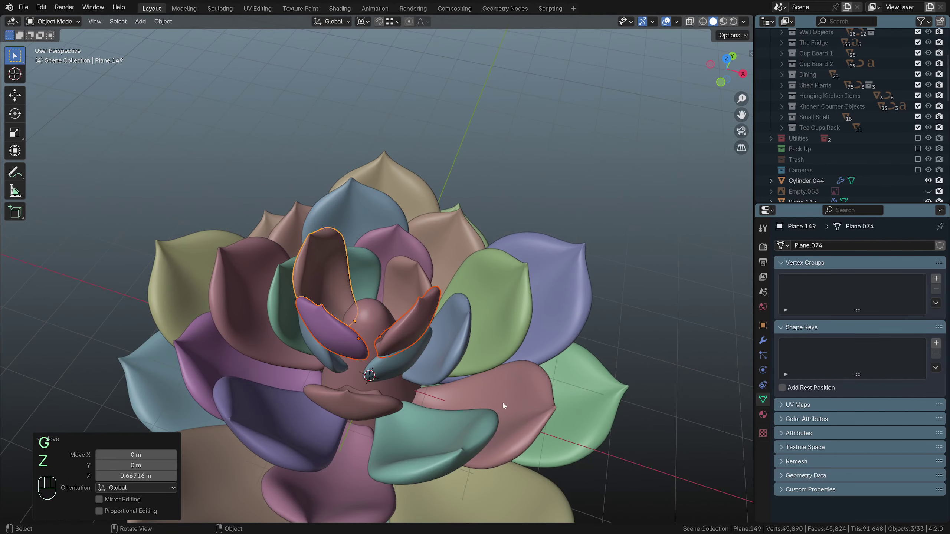
key(s)
click(469, 374)
Rotate the red and brown leaves of the new three-leaf ring individually around the stem to even out their spacing
key(KP_7)
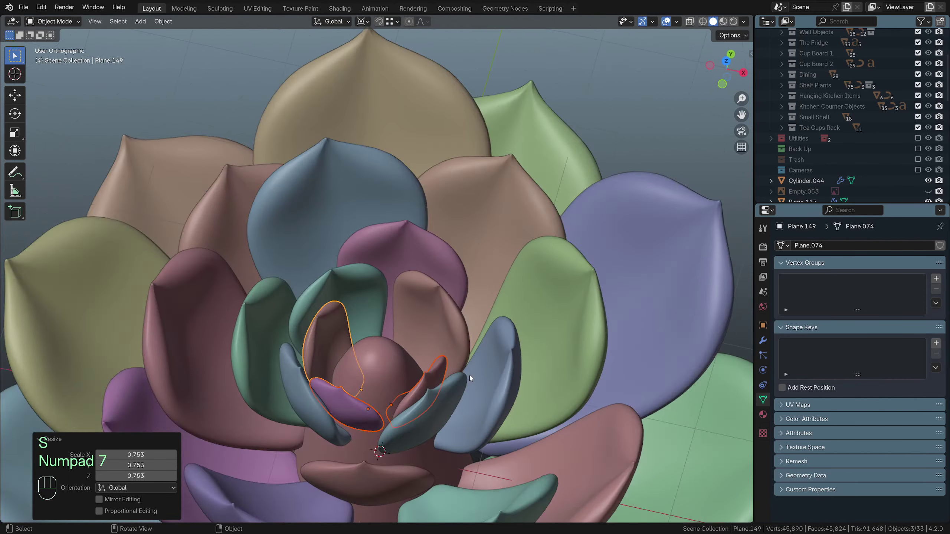
click(472, 424)
key(r)
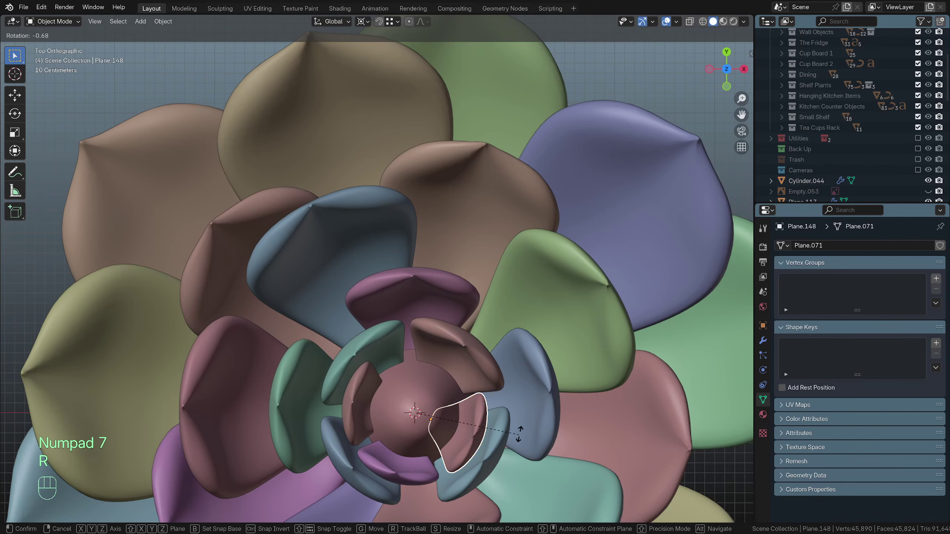
click(531, 376)
click(364, 383)
key(r)
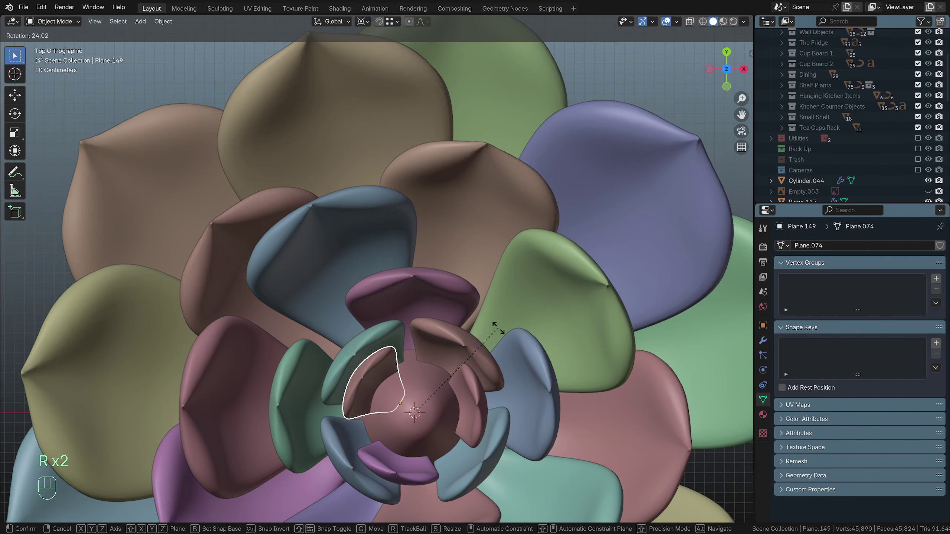
click(500, 337)
Select the three innermost leaves and raise them about 0.45 m along Z
middle_drag(462, 419, 439, 318)
click(476, 278)
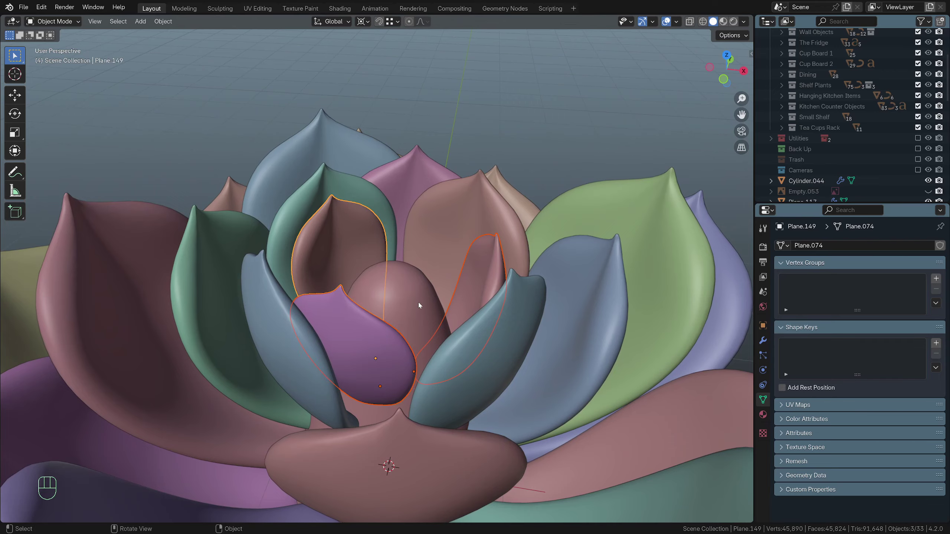
key(g)
key(z)
click(435, 292)
Narrow the red leaf of the innermost ring by scaling it along global Y to about 0.7
scroll(436, 292, down, 3)
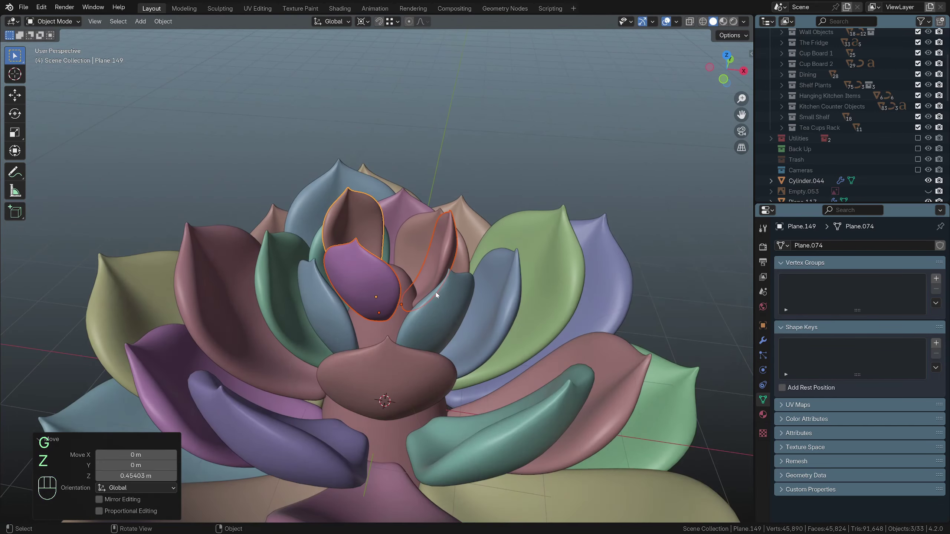
key(KP_7)
shift+middle_drag(486, 402, 466, 379)
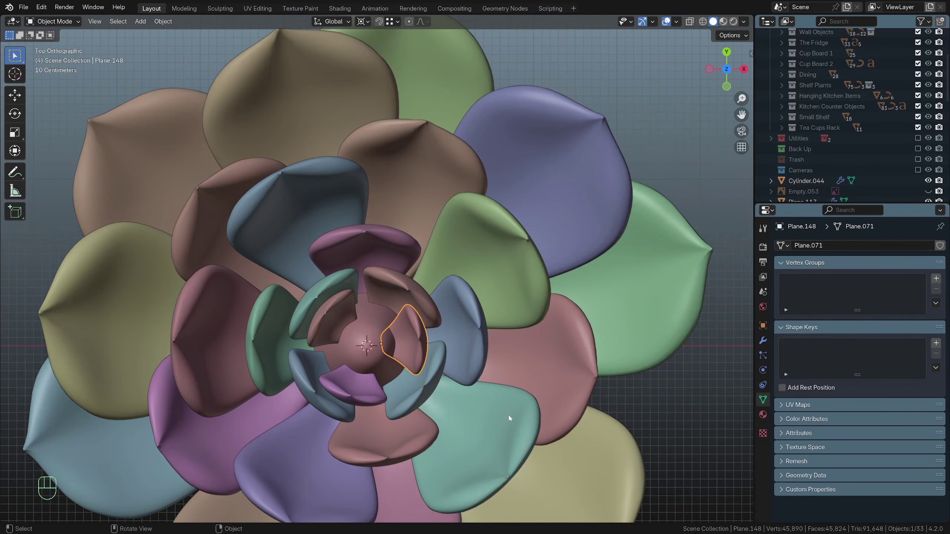
key(s)
key(y)
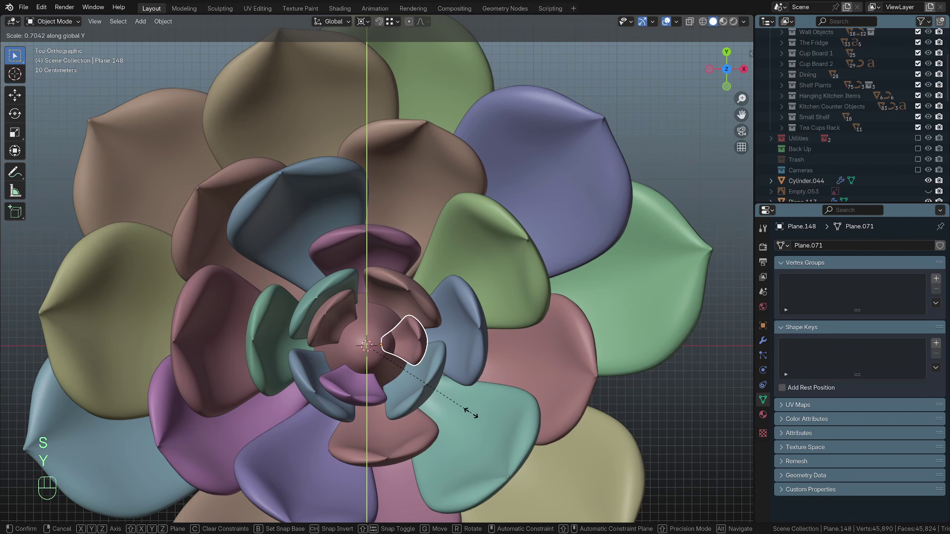
click(468, 412)
Narrow the innermost brown leaf to about 0.72 and the purple leaf to about 0.78 along their local X axes
click(331, 319)
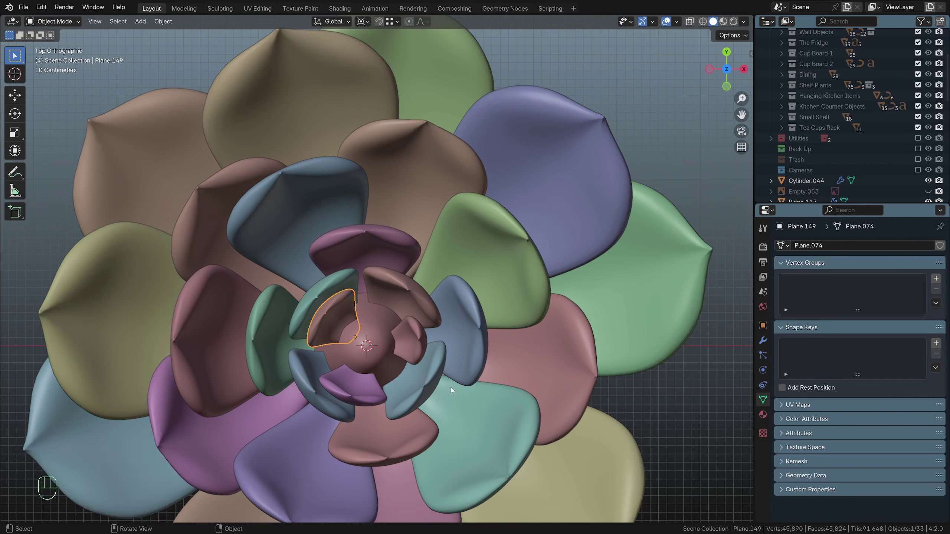
key(s)
key(x)
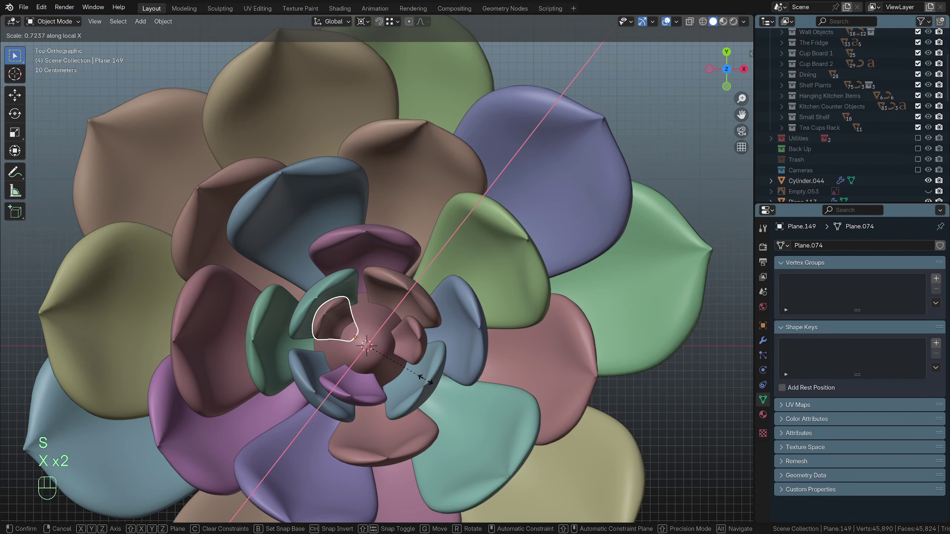
click(426, 379)
click(353, 390)
key(s)
key(x)
key(x)
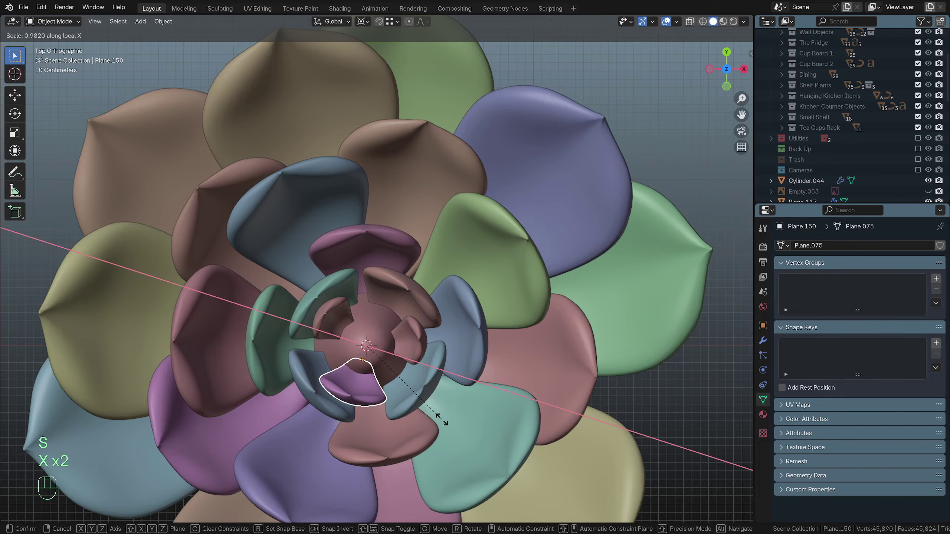
click(424, 407)
Examine the innermost leaves up close, including the brown leaf's mesh with see-through display
middle_drag(423, 407, 386, 378)
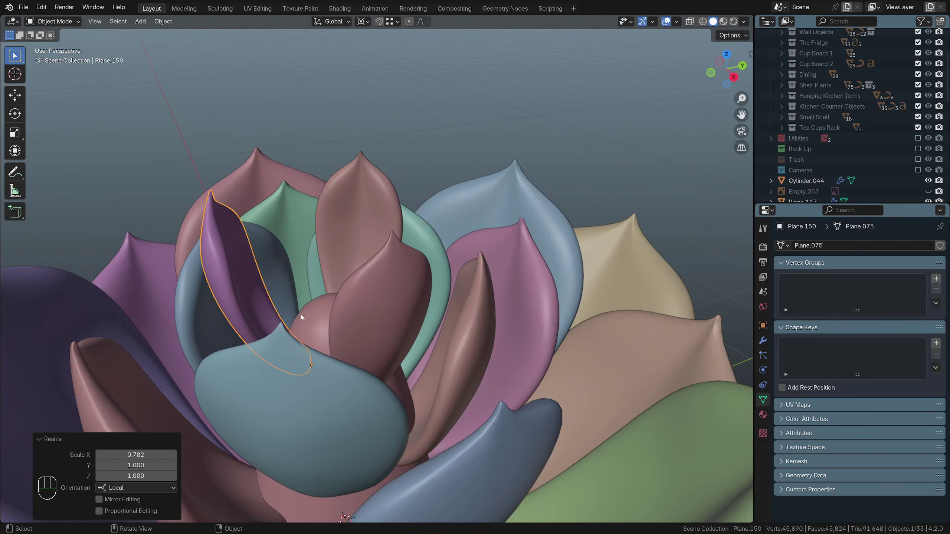
middle_drag(302, 317, 251, 342)
middle_drag(366, 302, 424, 293)
click(379, 284)
key(Tab)
key(alt+z)
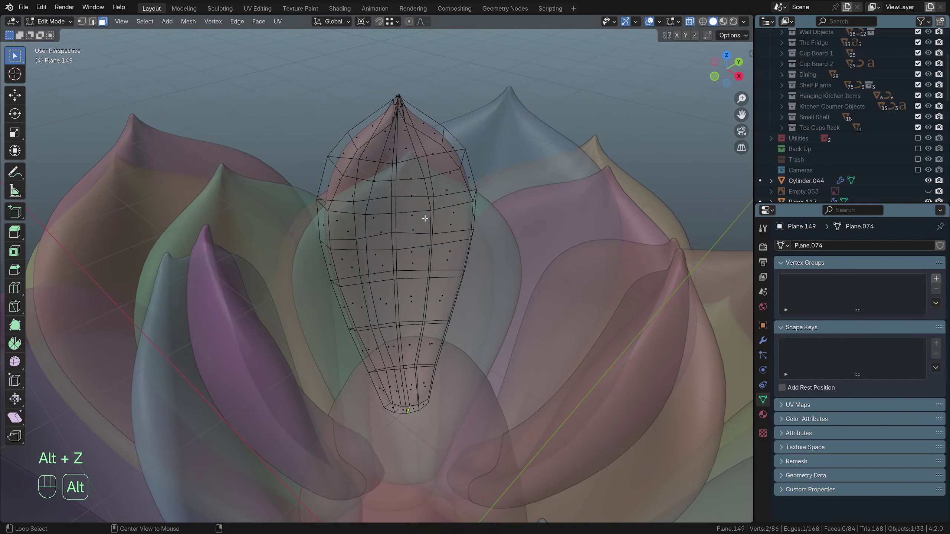
key(alt+z)
scroll(425, 218, down, 4)
key(Tab)
Widen the innermost brown leaf by scaling it up along its local X axis
key(s)
key(x)
key(x)
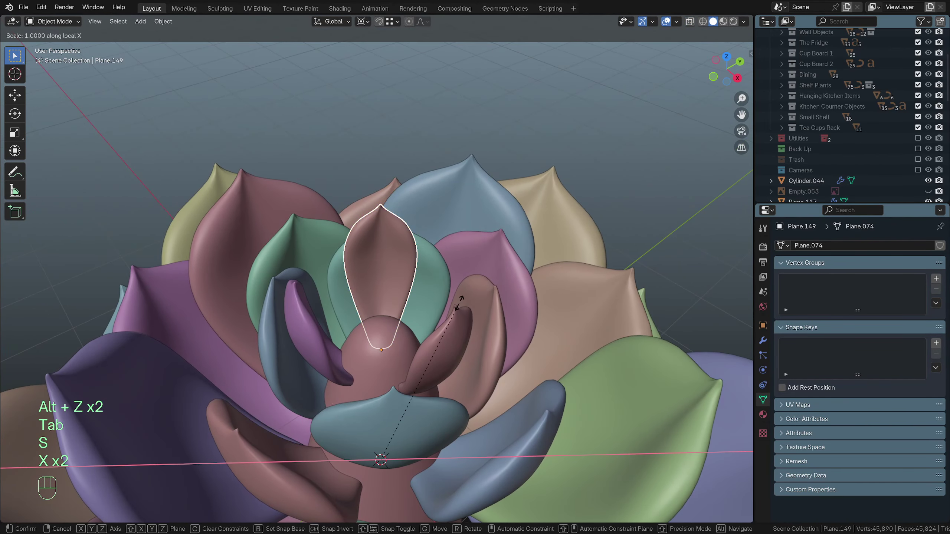
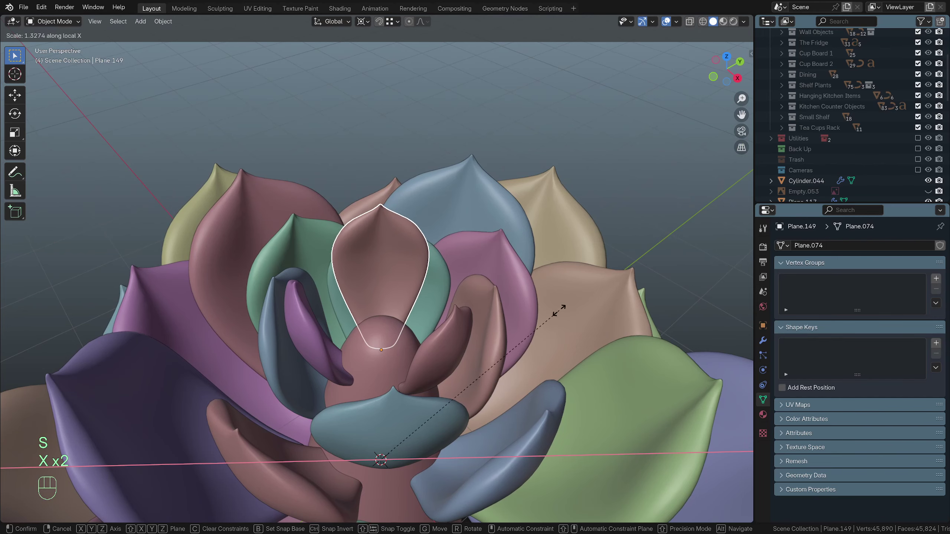
click(576, 313)
middle_drag(576, 314, 405, 334)
key(s)
key(x)
key(x)
key(x)
key(x)
right_click(470, 378)
Move the face strips along both side edges of the innermost brown leaf about 0.11 m in X and -0.09 m in Y
key(Tab)
scroll(459, 364, up, 2)
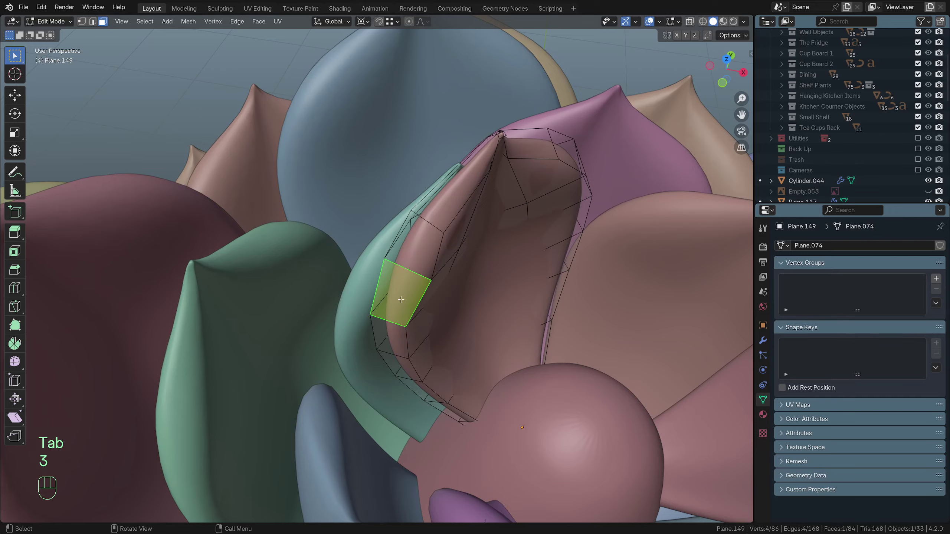
middle_drag(400, 299, 391, 395)
ctrl+click(445, 378)
middle_drag(437, 329, 452, 293)
shift+click(442, 165)
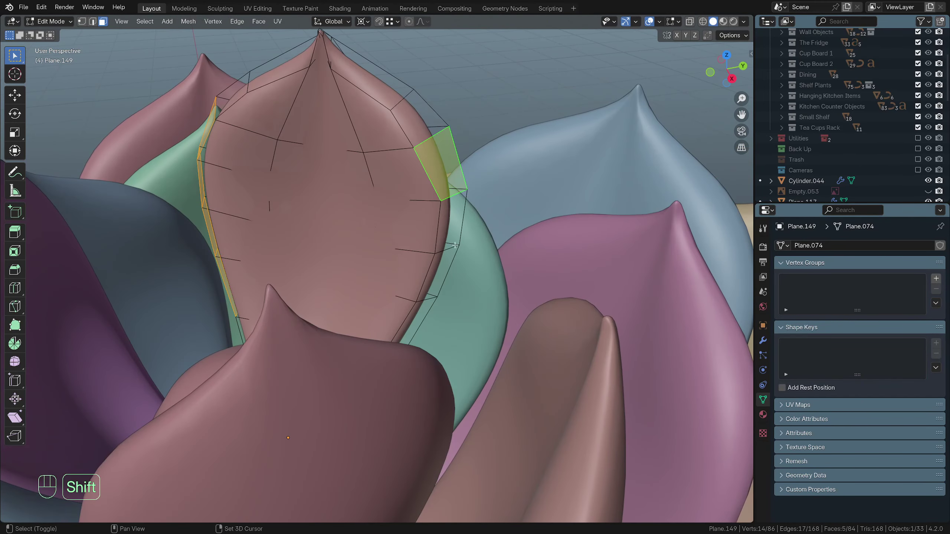
middle_drag(441, 172, 388, 324)
ctrl+click(365, 366)
scroll(365, 366, down, 5)
key(KP_7)
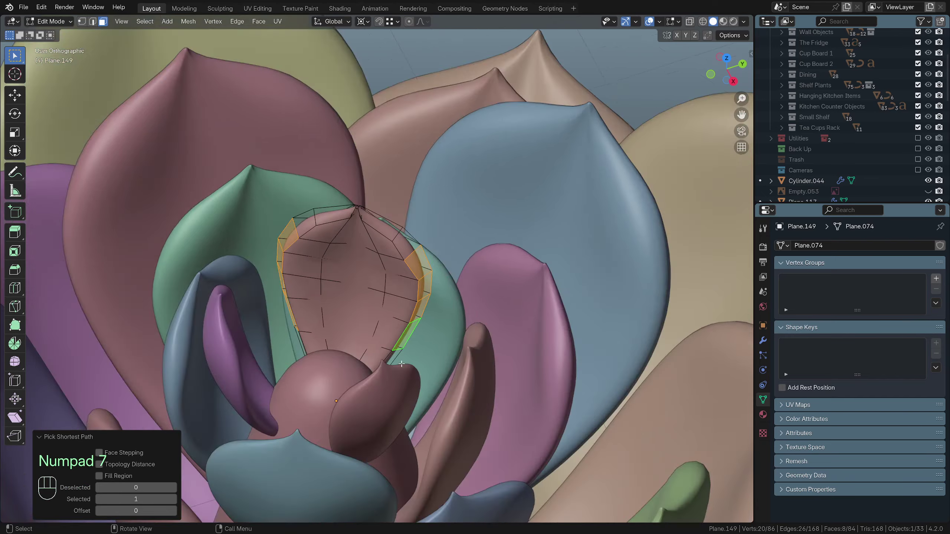
key(g)
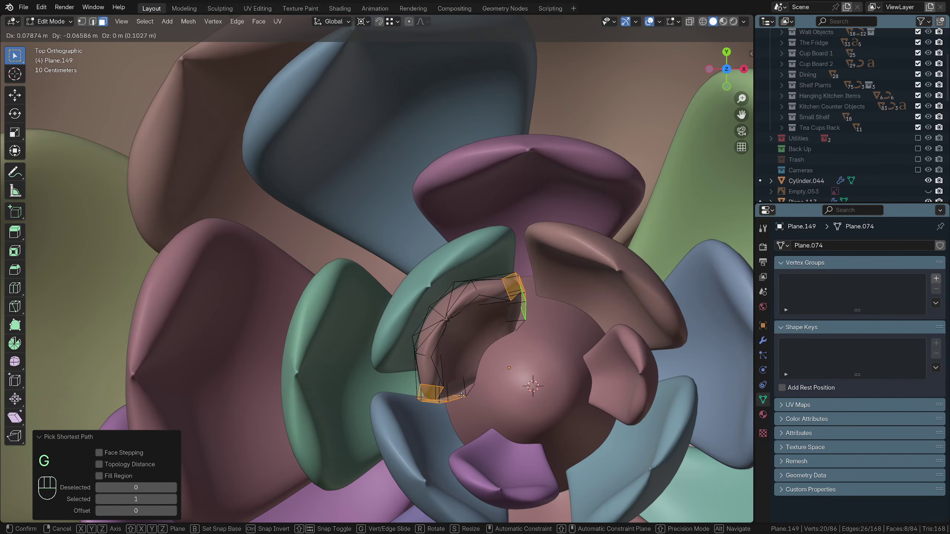
click(468, 399)
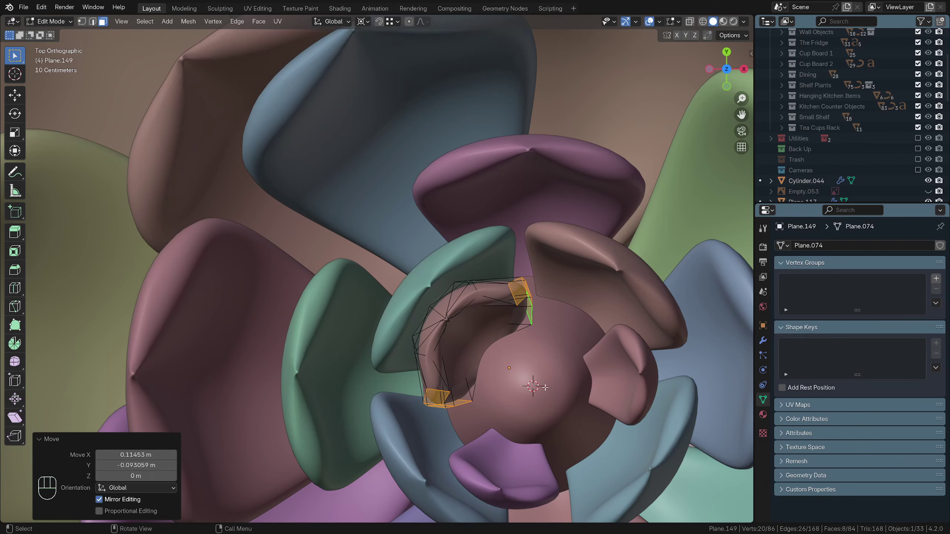
scroll(549, 391, down, 1)
key(Tab)
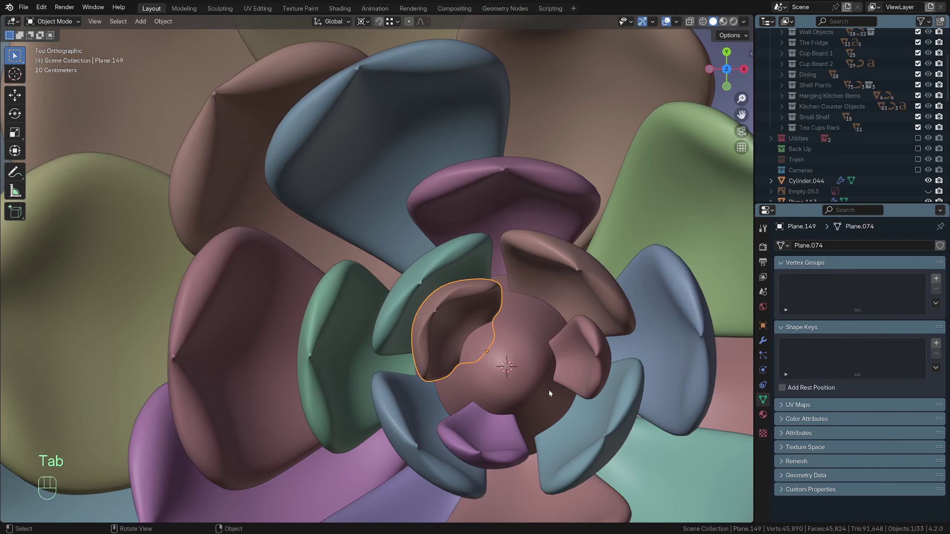
Select the face strips along both side edges of the innermost purple leaf and move them about -0.18 m along local Y
middle_drag(548, 389, 374, 326)
click(393, 285)
key(Tab)
ctrl+click(323, 382)
middle_drag(322, 383, 576, 433)
shift+click(525, 405)
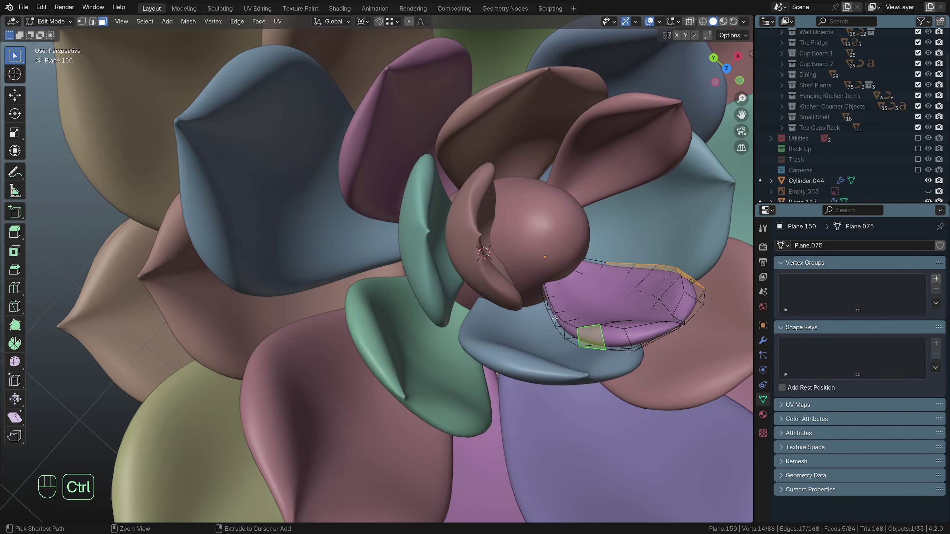
ctrl+click(554, 319)
middle_drag(554, 319, 564, 341)
key(KP_7)
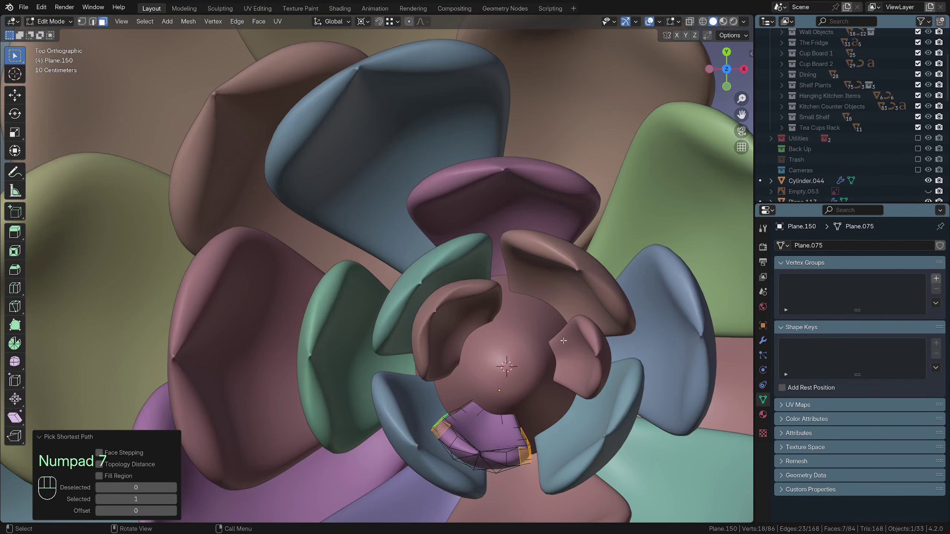
key(g)
key(x)
key(x)
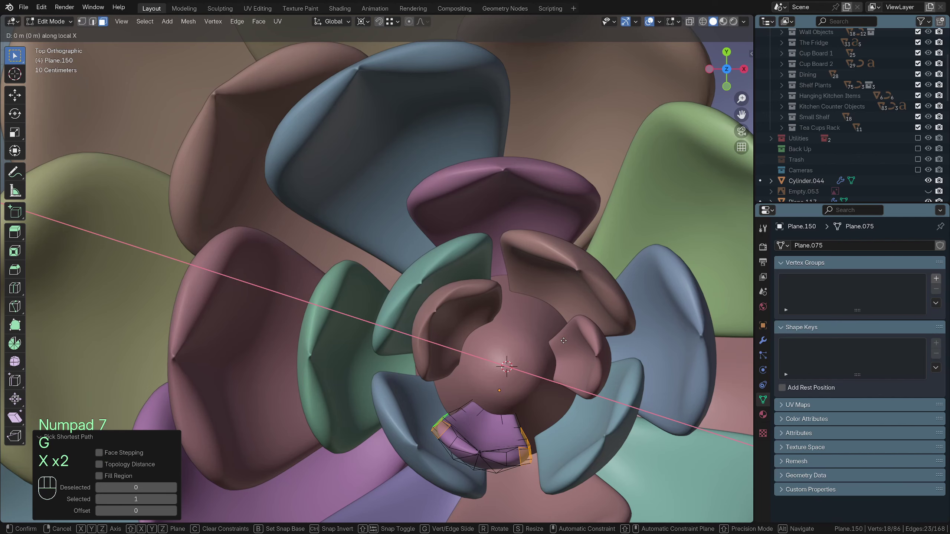
key(y)
key(y)
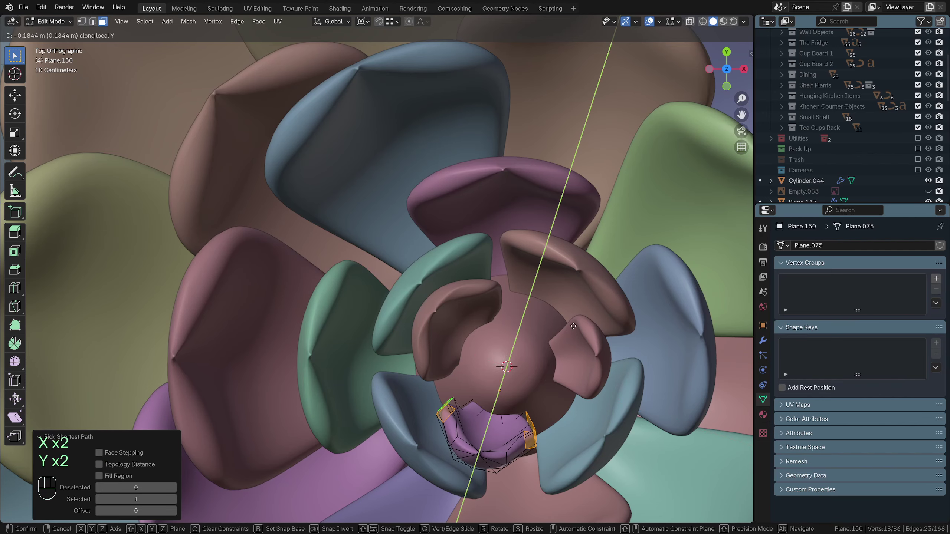
click(574, 325)
middle_drag(574, 326, 460, 333)
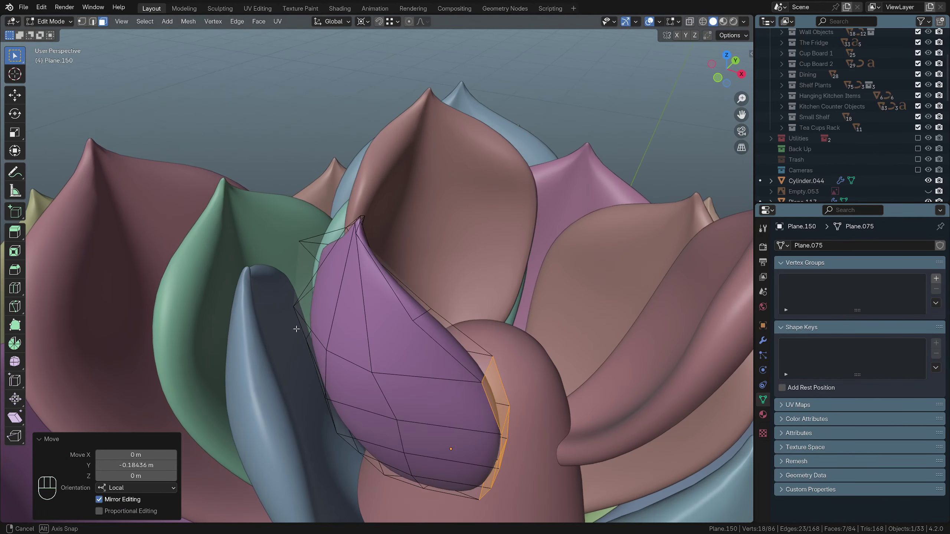
Select the faces at the tip of the purple leaf, including those on its hidden side
key(alt+z)
click(369, 228)
key(alt+z)
middle_drag(369, 228, 365, 288)
Try to move the purple leaf's tip faces about -0.11 m along local Y, toward the stem
key(g)
key(y)
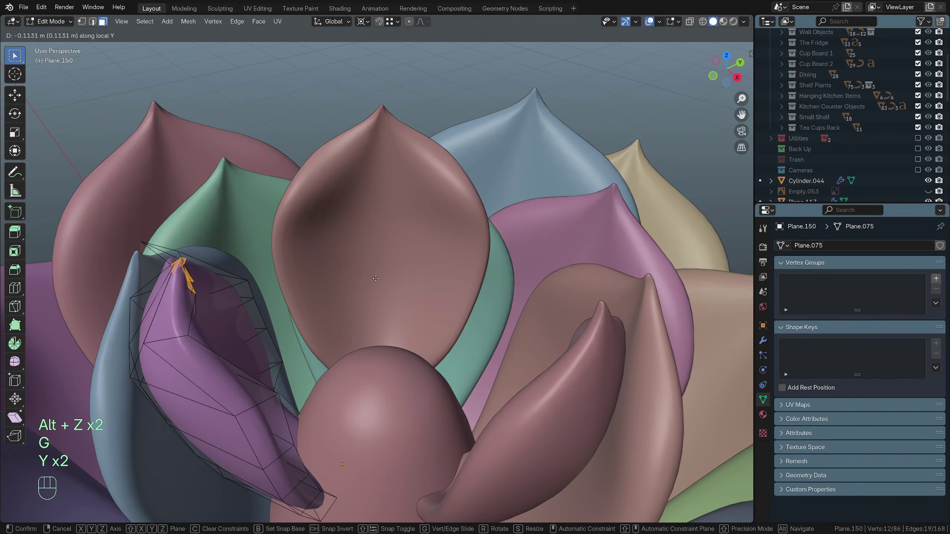
click(375, 279)
key(KP_7)
key(g)
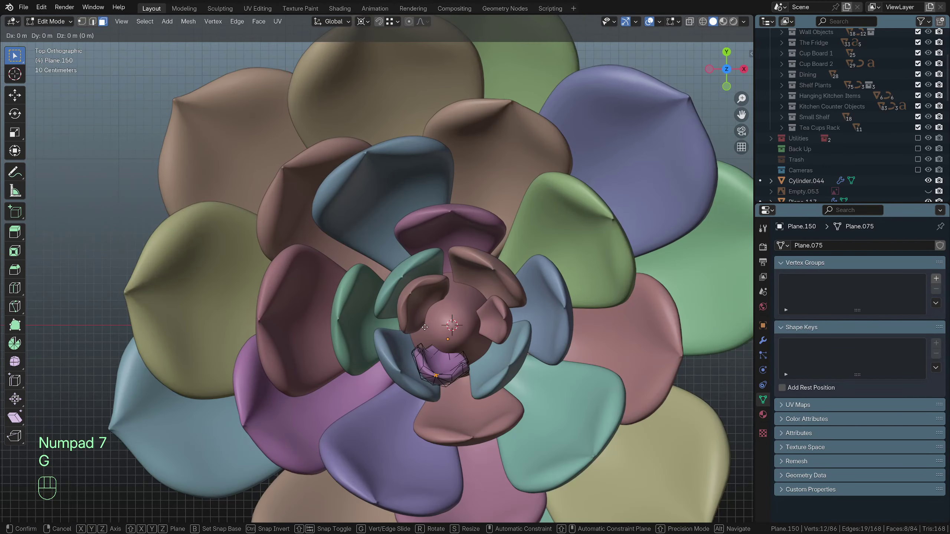
key(y)
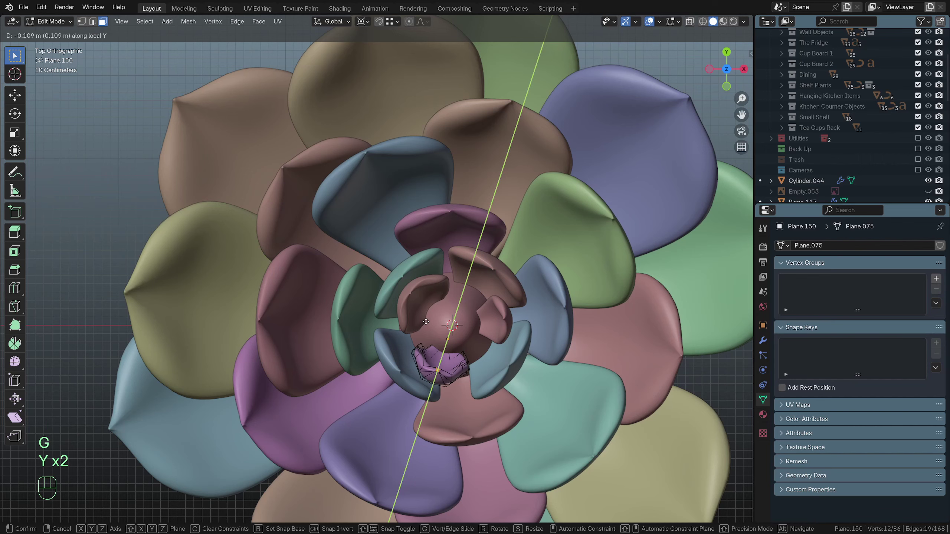
click(426, 323)
Bend the purple leaf's tip inward about -0.23 m along local Y using smooth proportional editing with a radius of about 0.41 m
scroll(531, 324, up, 4)
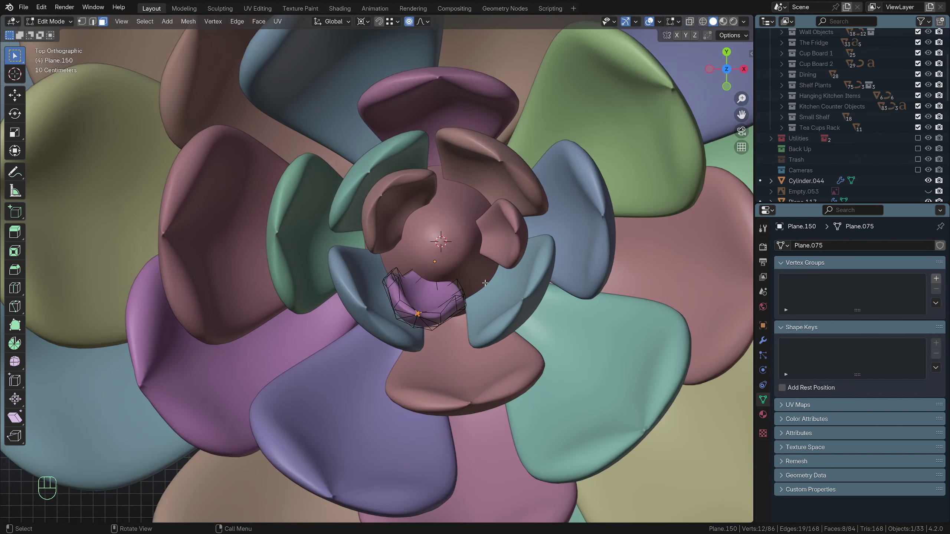
key(g)
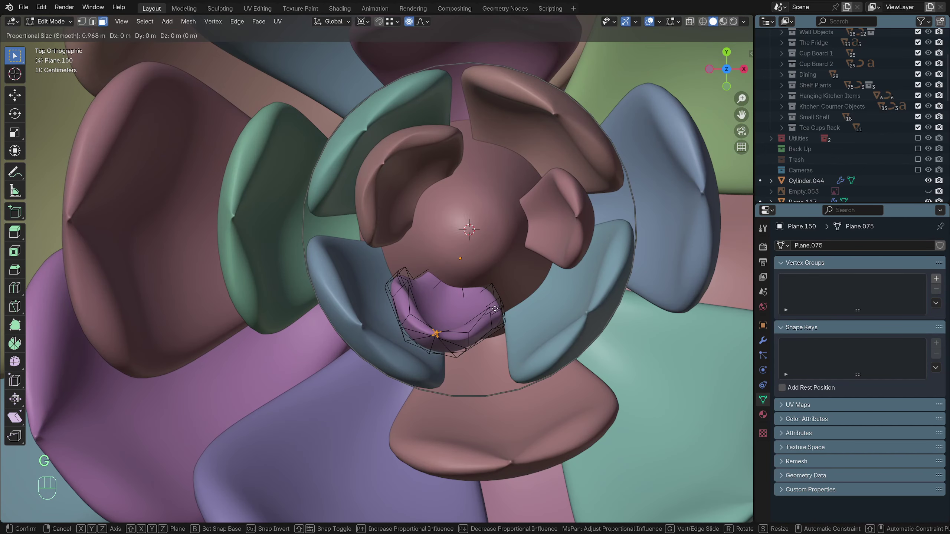
key(y)
key(y)
scroll(499, 302, up, 6)
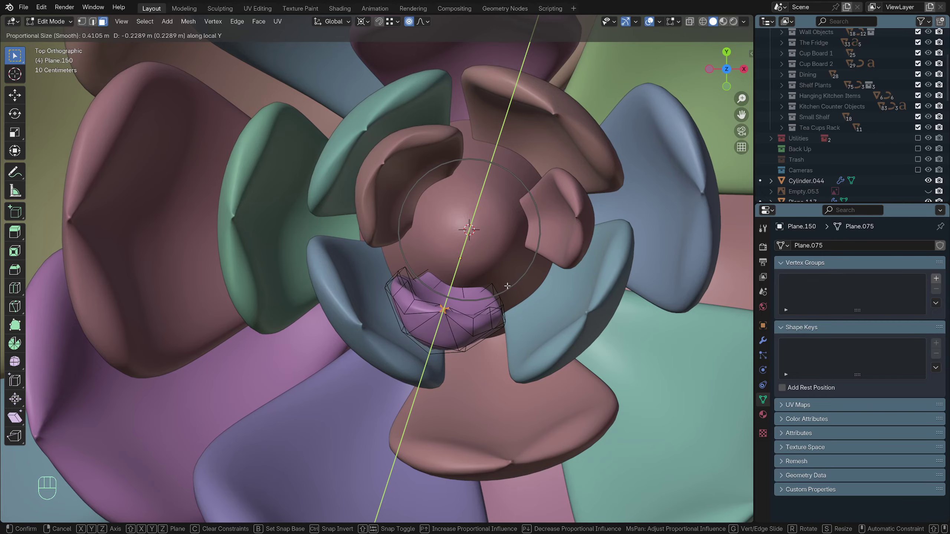
click(508, 286)
key(Tab)
Link the purple leaf's object data to the innermost brown and red leaves
scroll(482, 337, down, 5)
middle_drag(483, 337, 514, 322)
shift+click(513, 323)
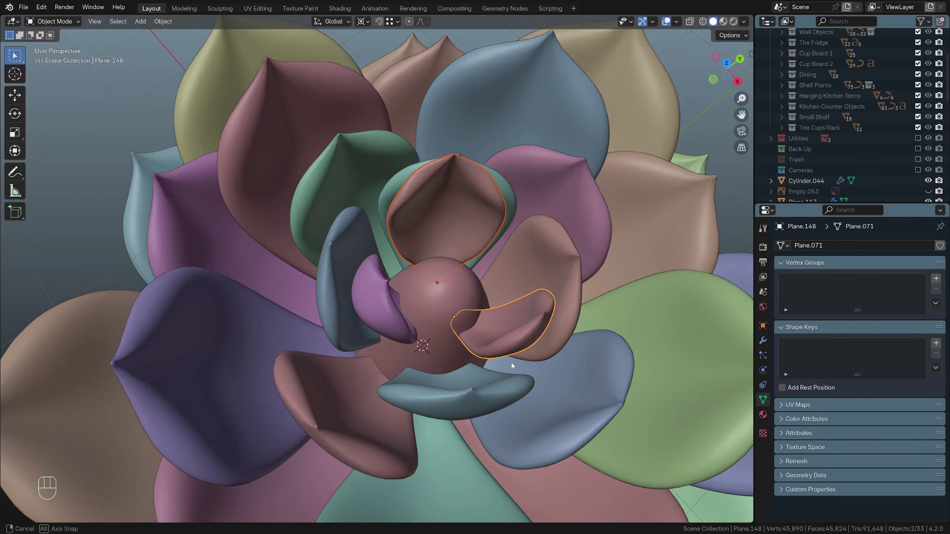
middle_drag(511, 366, 378, 285)
shift+click(378, 285)
key(q)
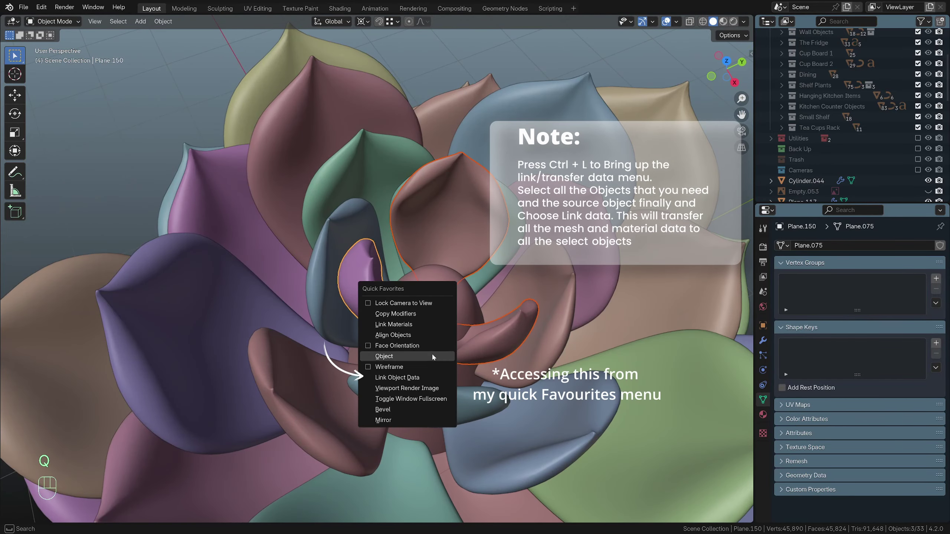
click(420, 375)
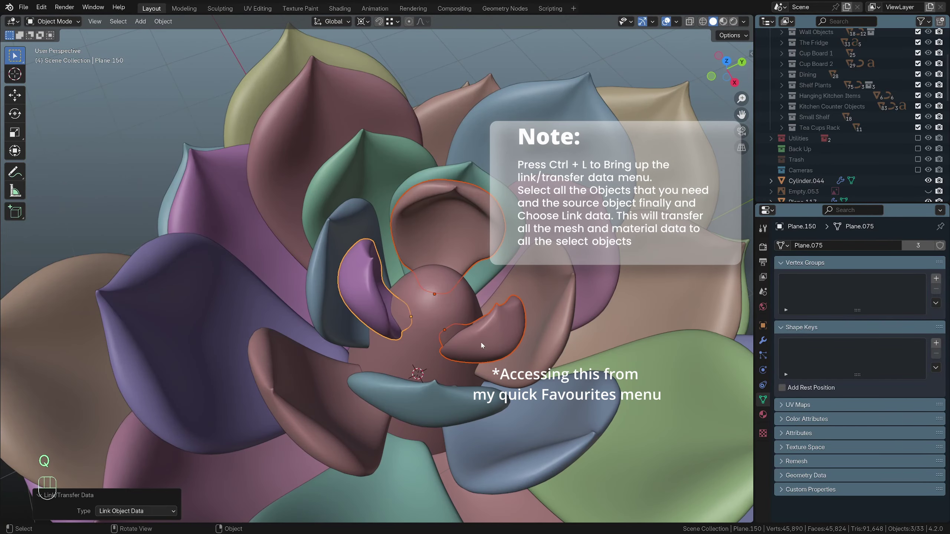
Duplicate the three innermost leaves, rotate the copies about -63.6° around the stem in top view and scale them to about 0.75
middle_drag(480, 341, 462, 296)
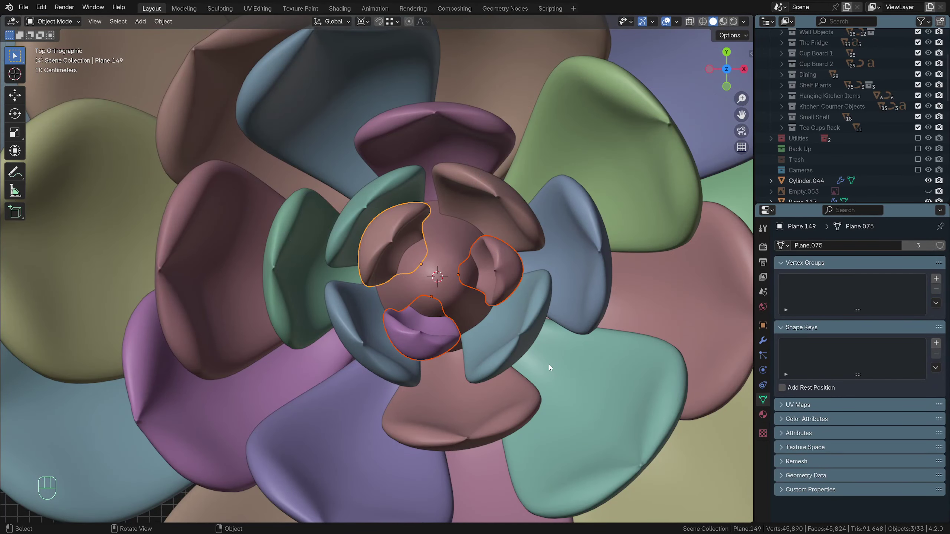
key(shift+d)
right_click(556, 365)
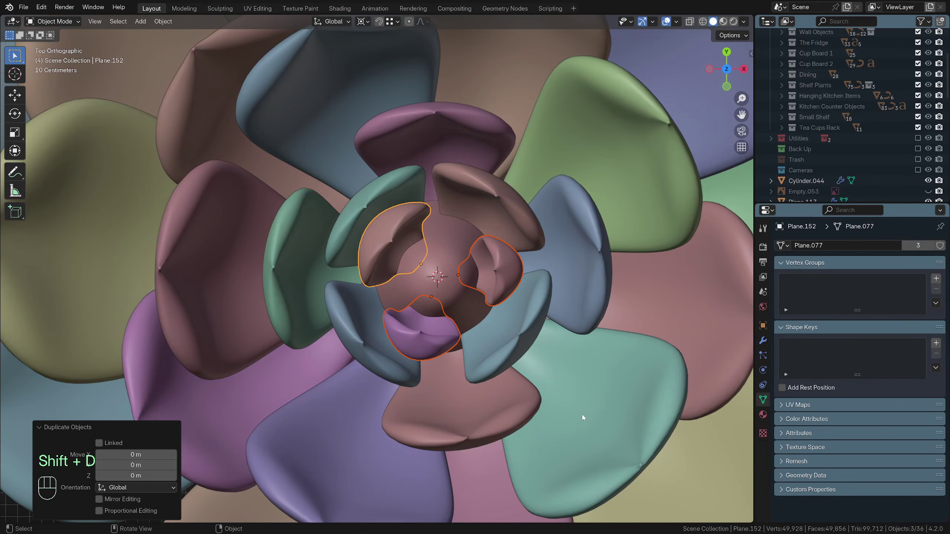
key(r)
click(541, 243)
key(s)
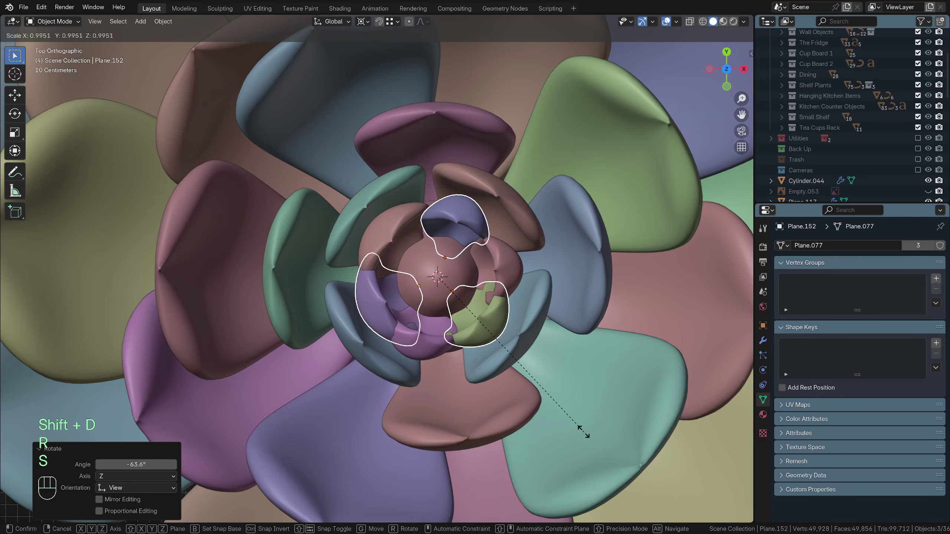
click(545, 394)
Raise the duplicated leaves about 0.68 m along Z and tilt them about 4.4° around their local X axes
middle_drag(546, 395, 487, 307)
key(g)
key(z)
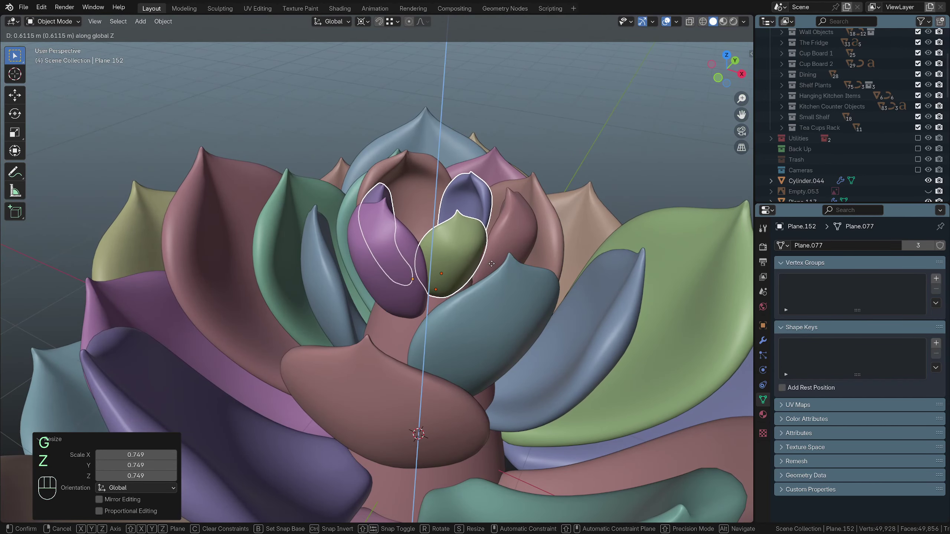
click(493, 241)
key(r)
key(x)
key(x)
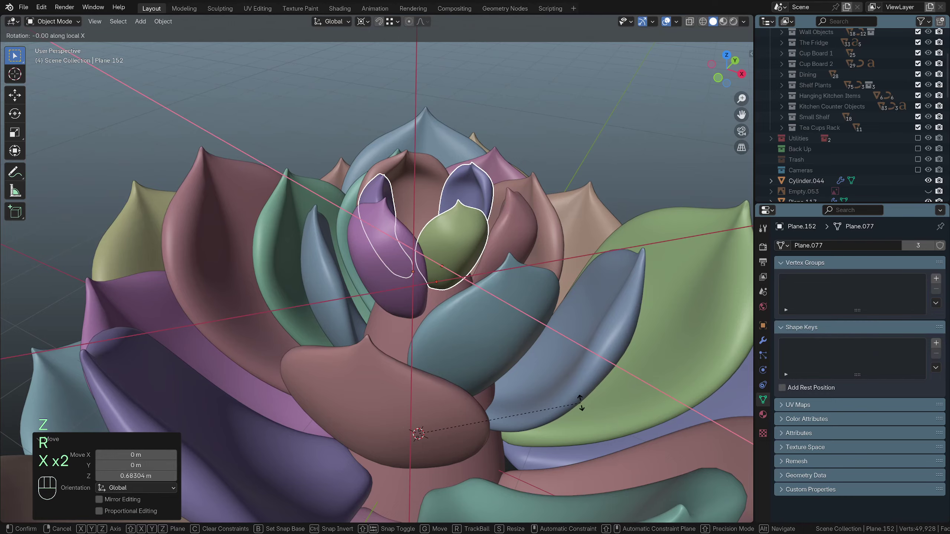
click(583, 391)
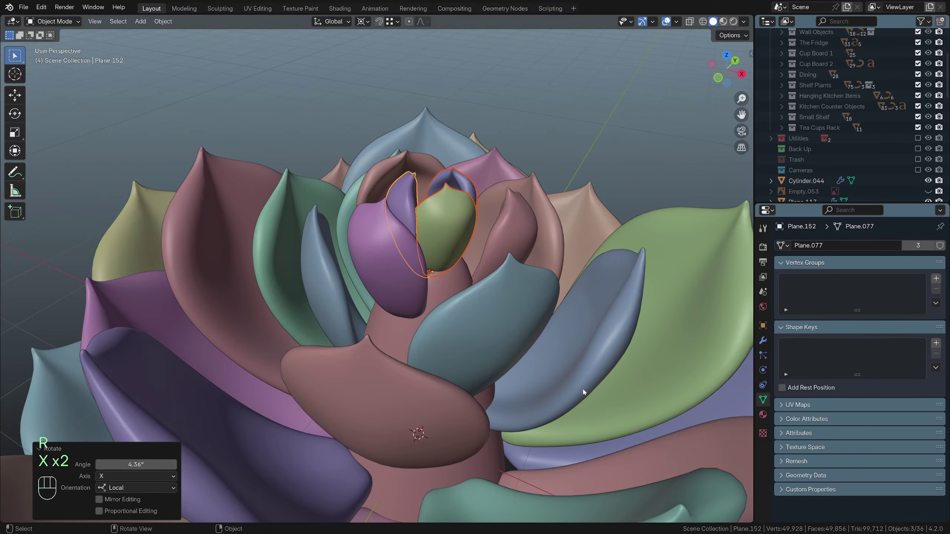
middle_drag(583, 393, 543, 392)
click(649, 166)
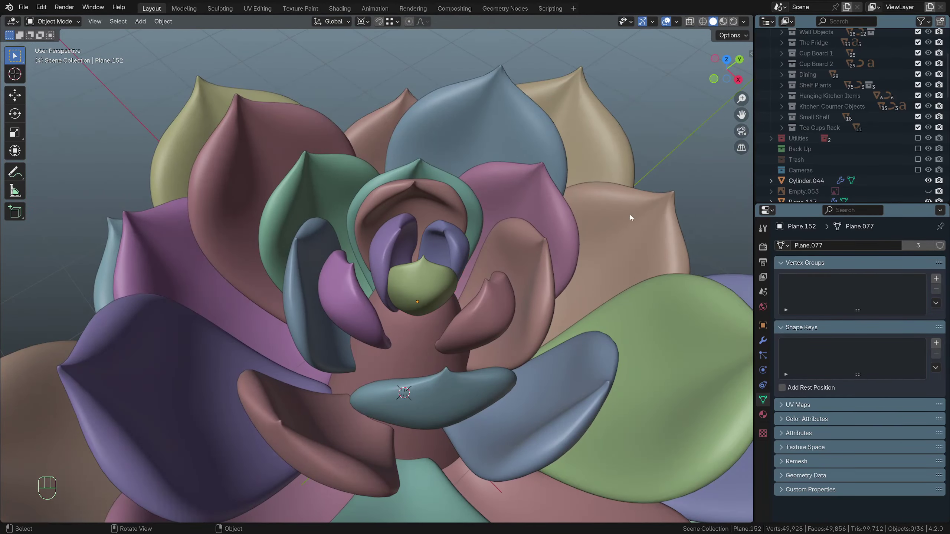
Duplicate the blue and violet leaves of the new inner ring and rotate the copies around the stem in top view
scroll(621, 225, down, 3)
middle_drag(621, 224, 482, 333)
key(KP_7)
scroll(474, 248, up, 4)
scroll(477, 335, up, 1)
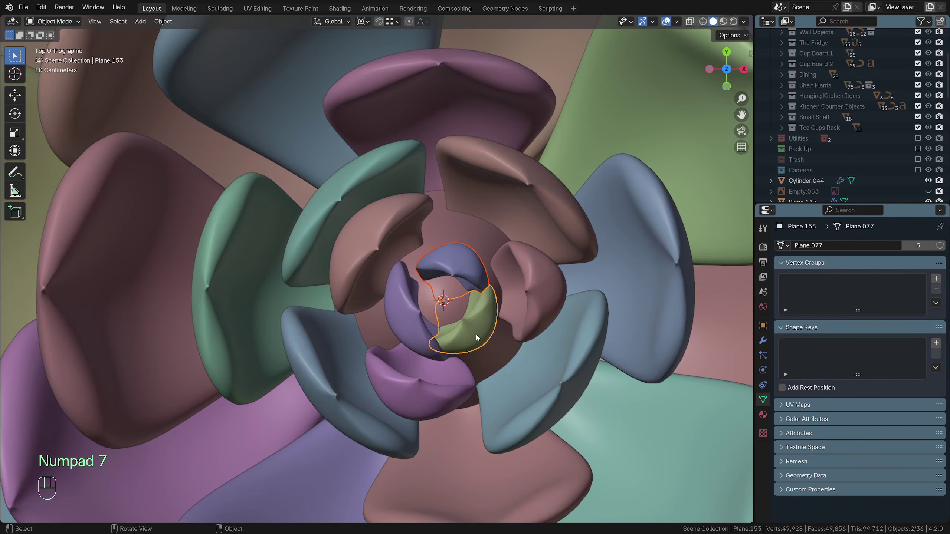
shift+middle_drag(515, 364, 493, 386)
scroll(493, 385, up, 1)
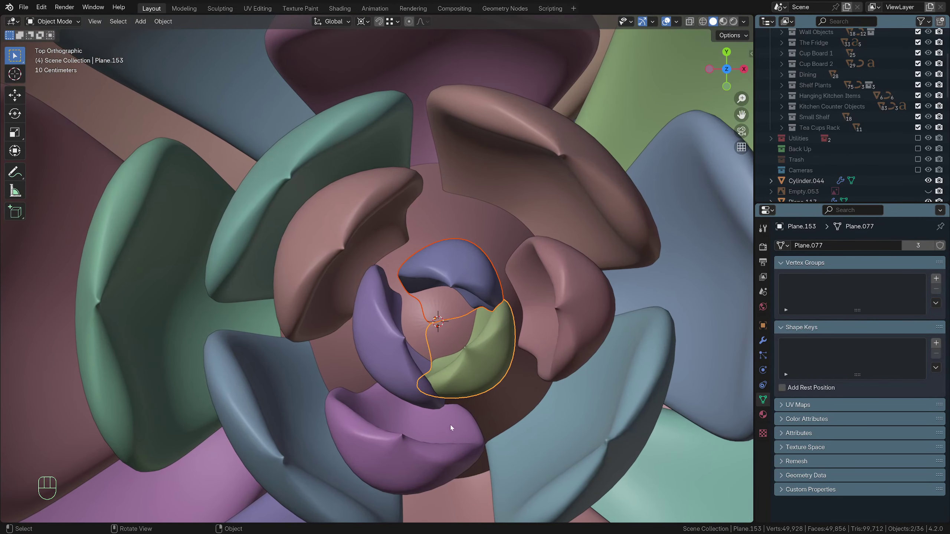
key(shift+d)
right_click(541, 356)
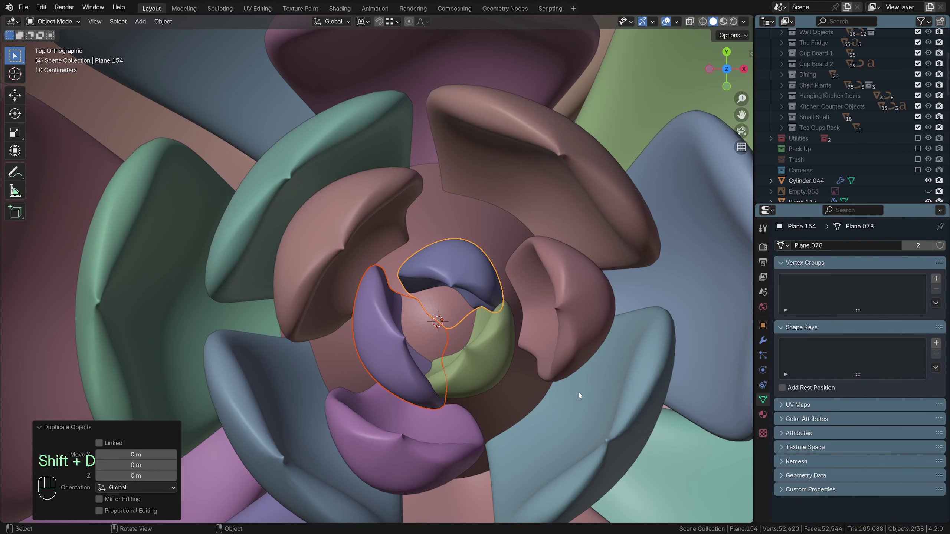
key(r)
click(456, 497)
Rotate the duplicate overlapping the green leaf about 50° around the stem
click(496, 329)
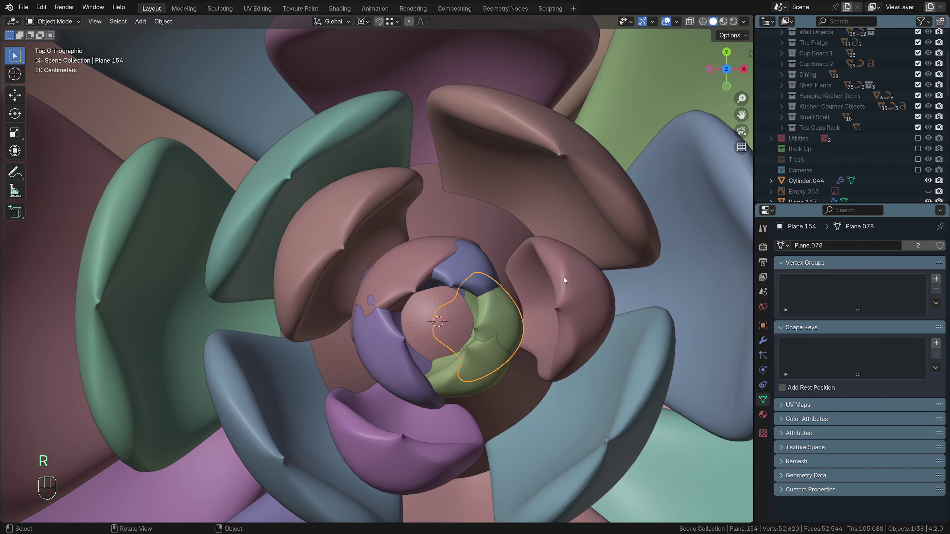
key(r)
click(541, 386)
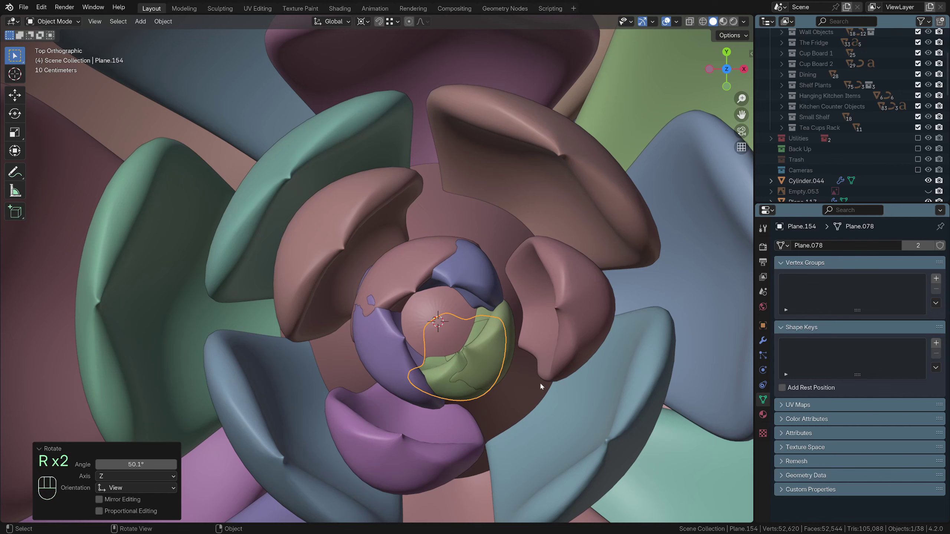
Scale the duplicated rose and green leaves at the center to about 0.62 around their median point
click(413, 272)
middle_drag(494, 372, 526, 238)
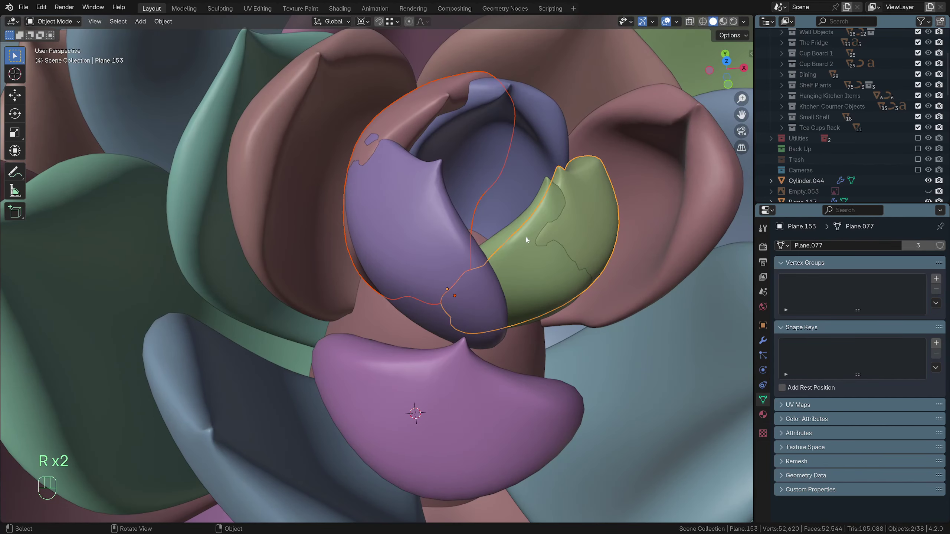
shift+click(548, 203)
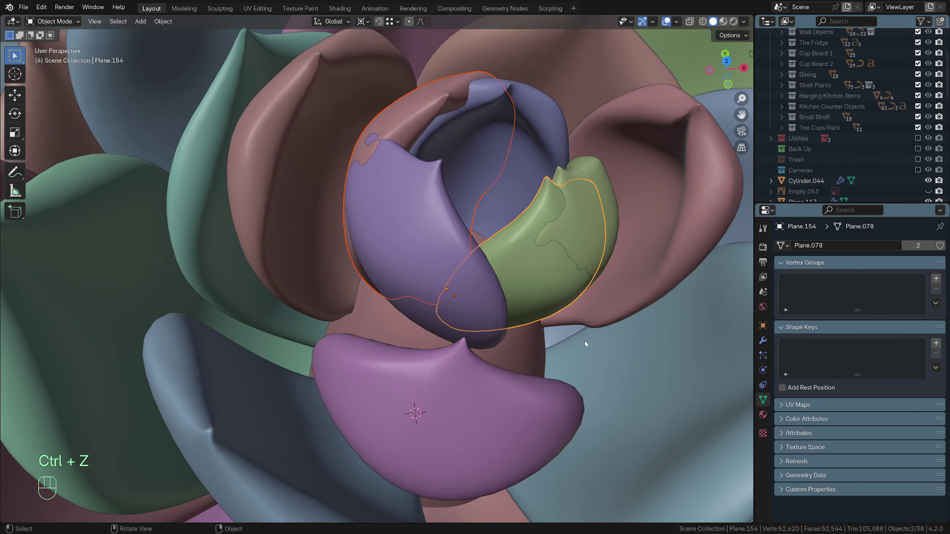
key(s)
right_click(567, 337)
key(period)
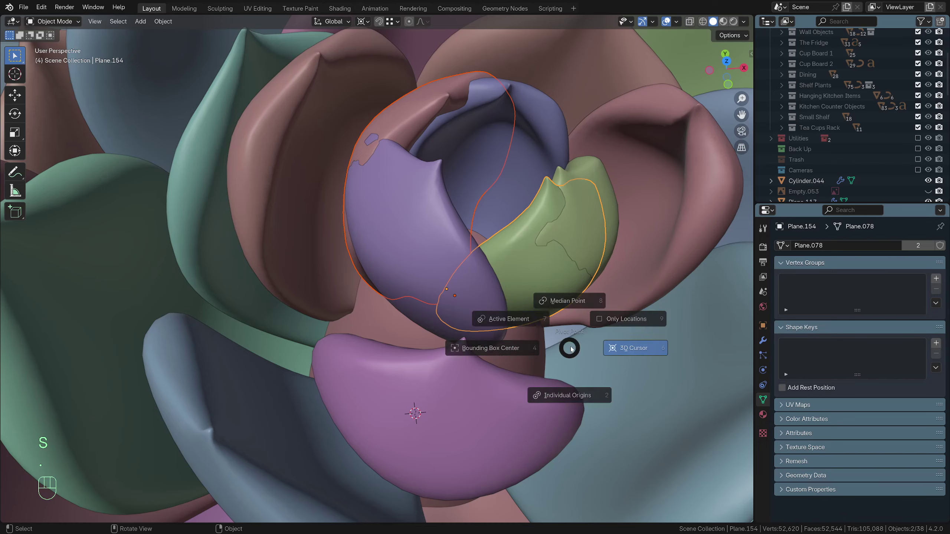
click(586, 279)
key(s)
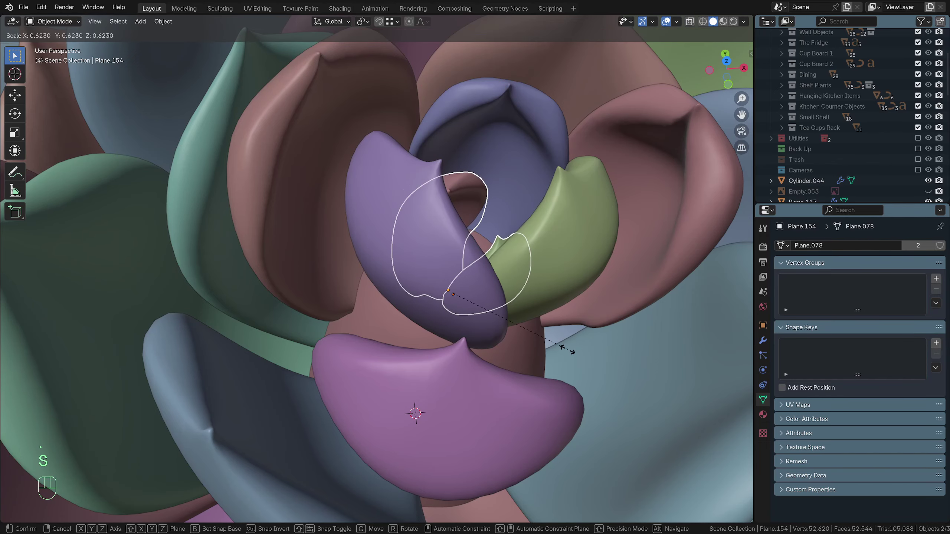
click(565, 333)
Raise the two scaled center leaves about 0.28 m along Z
key(g)
key(z)
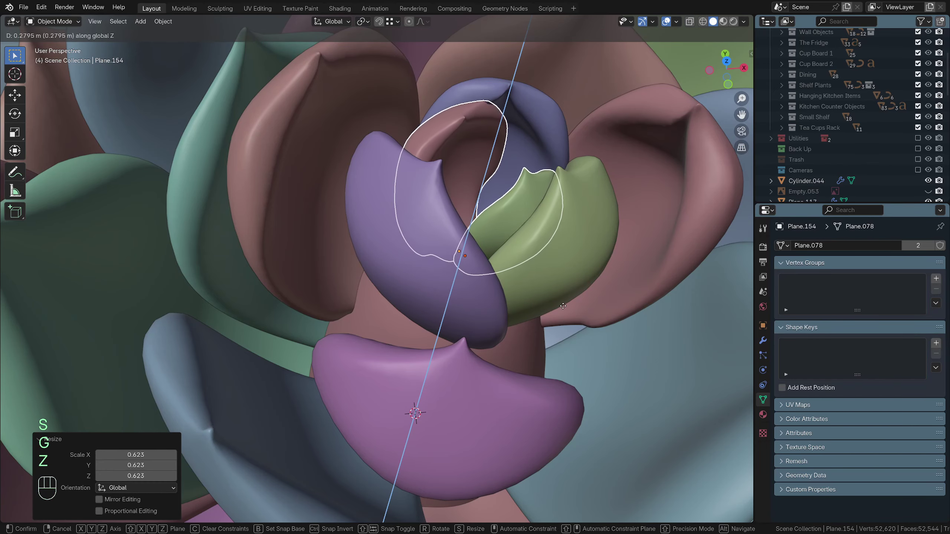
click(565, 315)
In top view, move the blue leaf of the surrounding inner ring outward from the center
key(KP_7)
scroll(557, 335, up, 4)
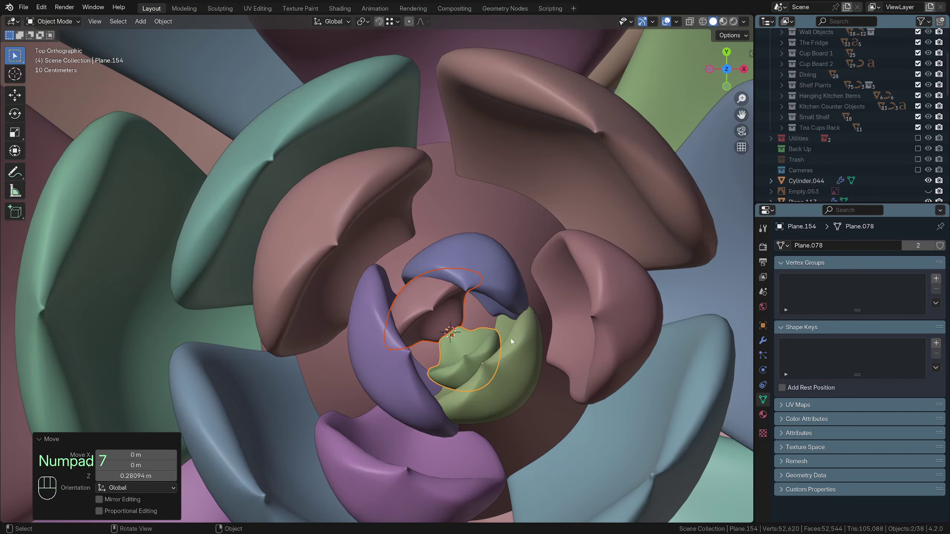
click(520, 310)
shift+middle_drag(535, 324, 530, 313)
key(g)
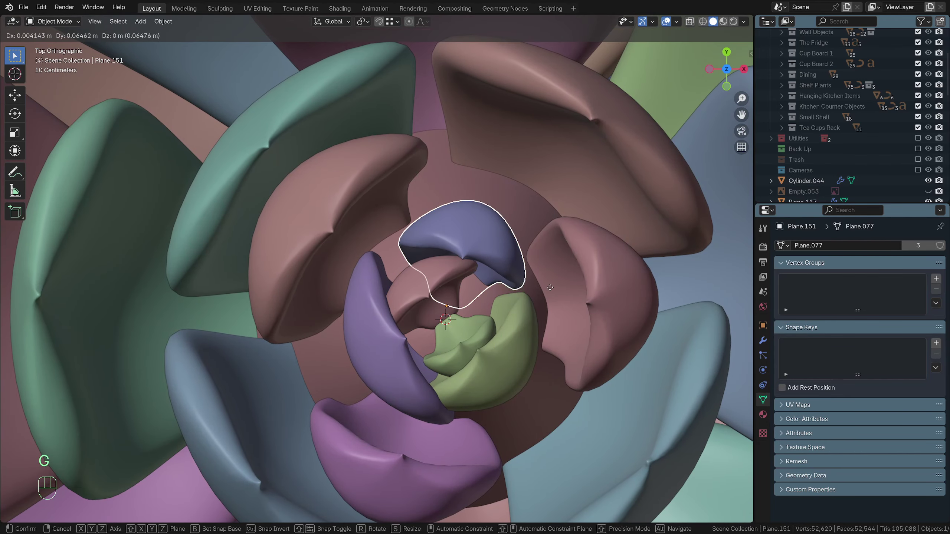
click(540, 337)
Rotate the larger green leaf about -24.5° around the 3D cursor and move it outward from the center
click(534, 343)
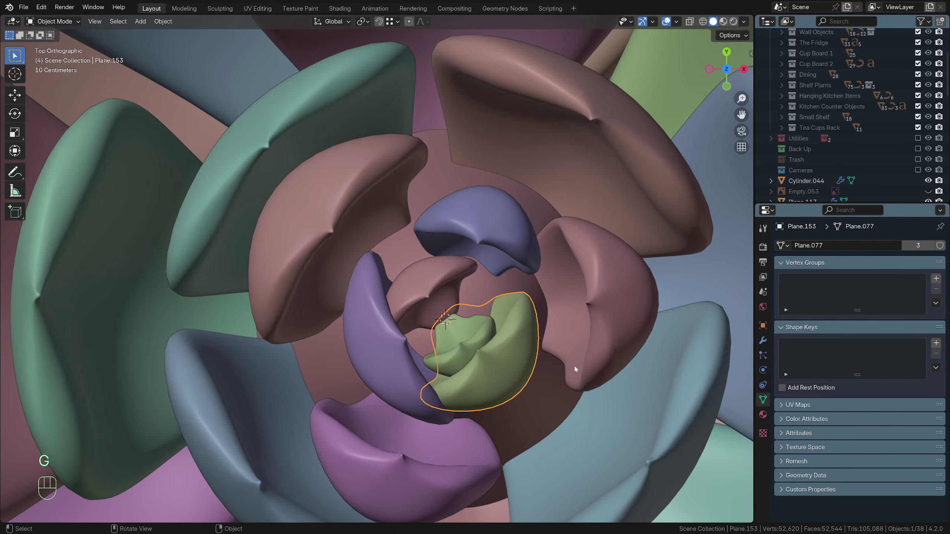
key(g)
right_click(595, 366)
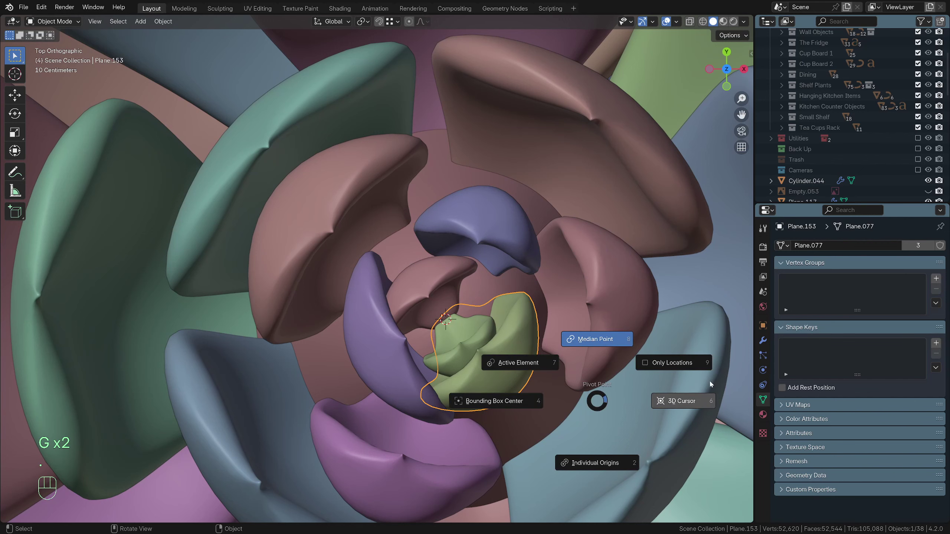
key(r)
click(747, 217)
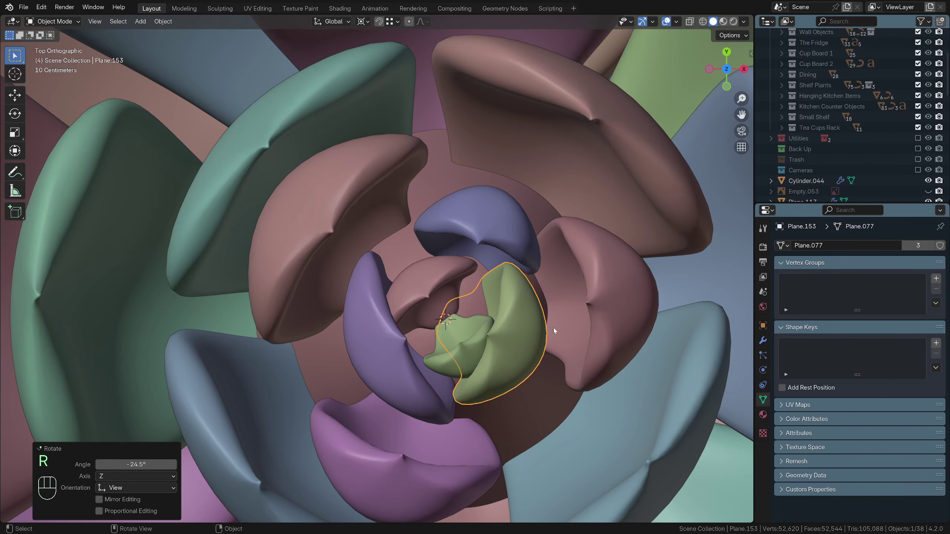
key(g)
click(579, 333)
Rotate the violet inner leaf around the stem and move it outward from the center
click(350, 346)
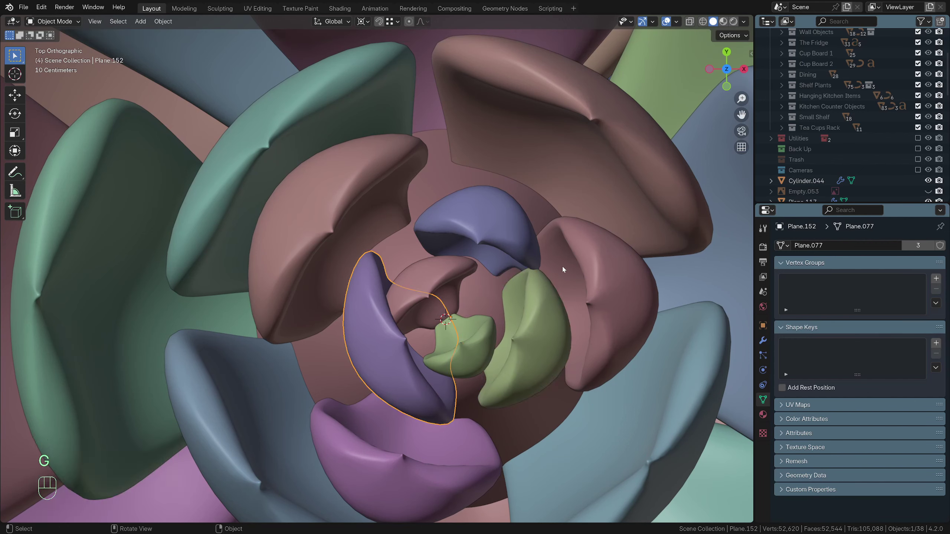
key(r)
click(633, 297)
key(g)
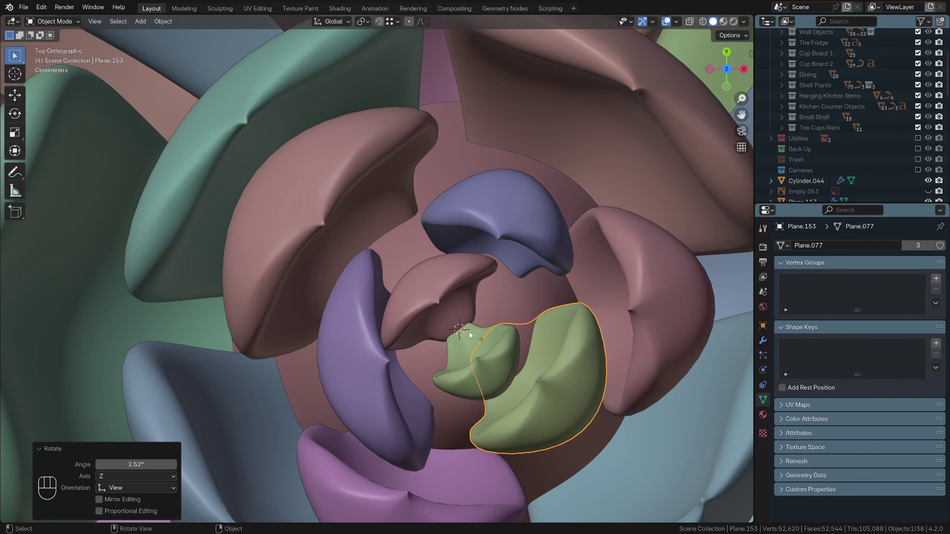
Select only the lowest ring of leaves in front view and raise it about 0.39 m along Z
middle_drag(530, 335, 506, 272)
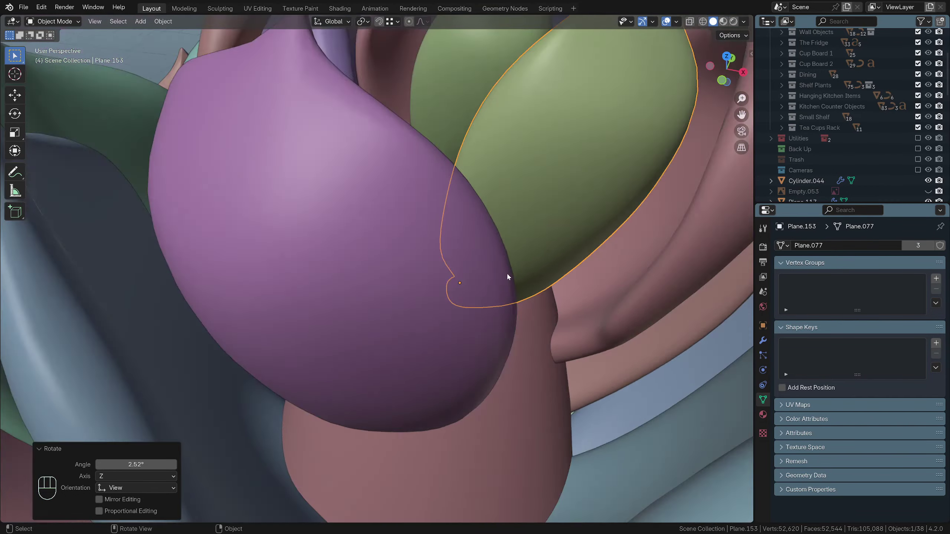
scroll(506, 273, down, 9)
click(582, 186)
middle_drag(468, 234, 428, 256)
key(KP_1)
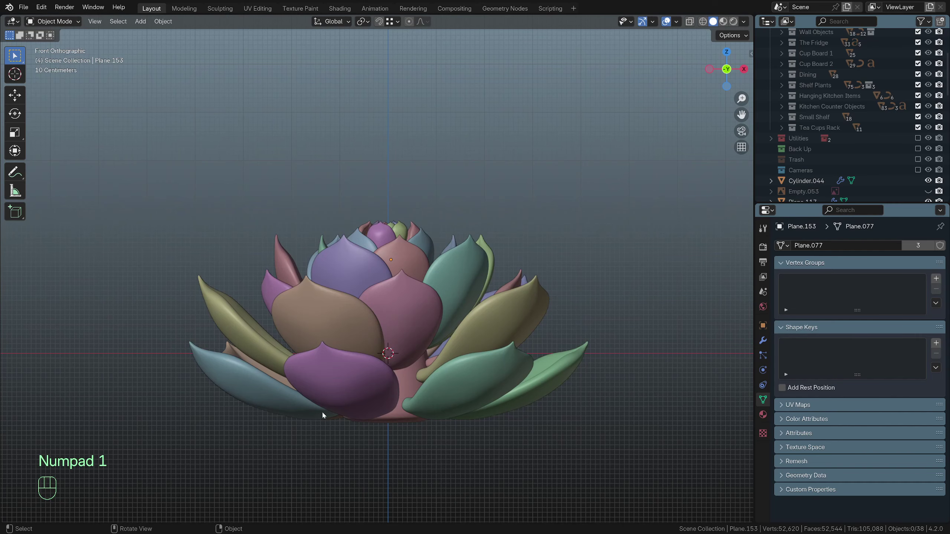
drag(323, 412, 680, 430)
ctrl+drag(155, 197, 559, 279)
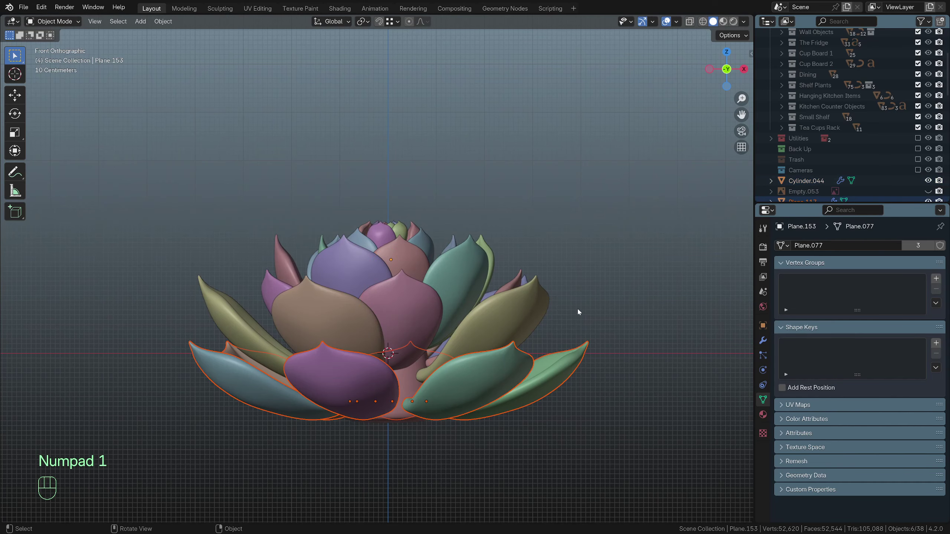
middle_drag(578, 310, 399, 304)
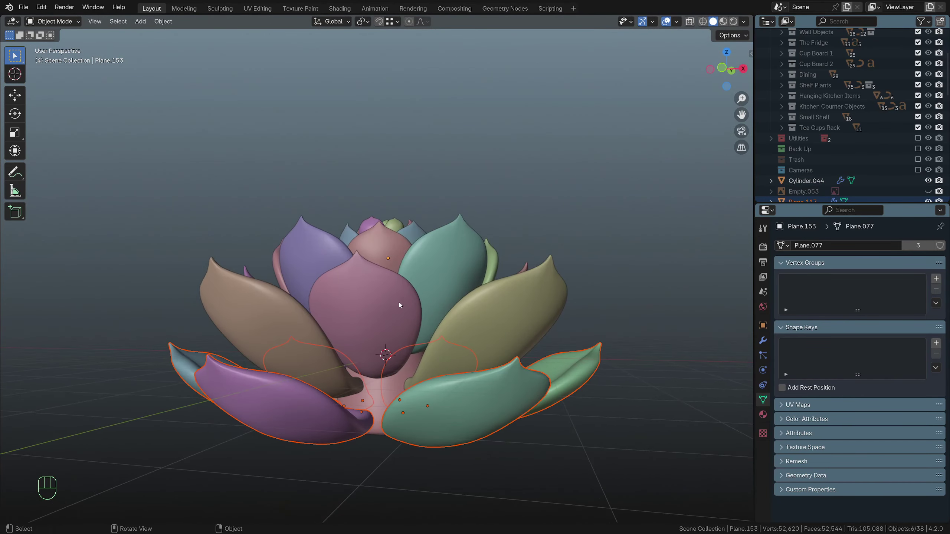
key(KP_1)
key(g)
key(z)
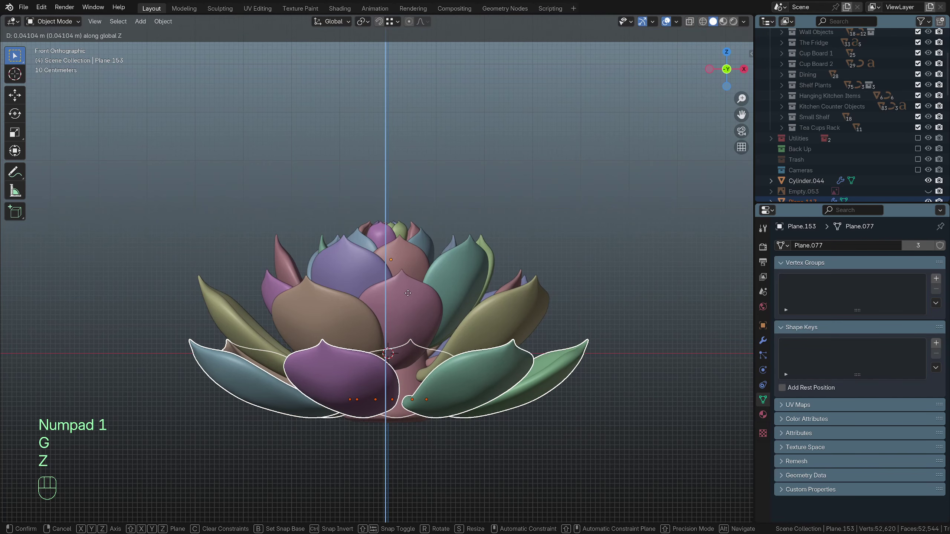
click(413, 277)
Add the second ring of leaves to the selection and raise both lower rings about 0.21 m along Z
middle_drag(413, 278, 395, 365)
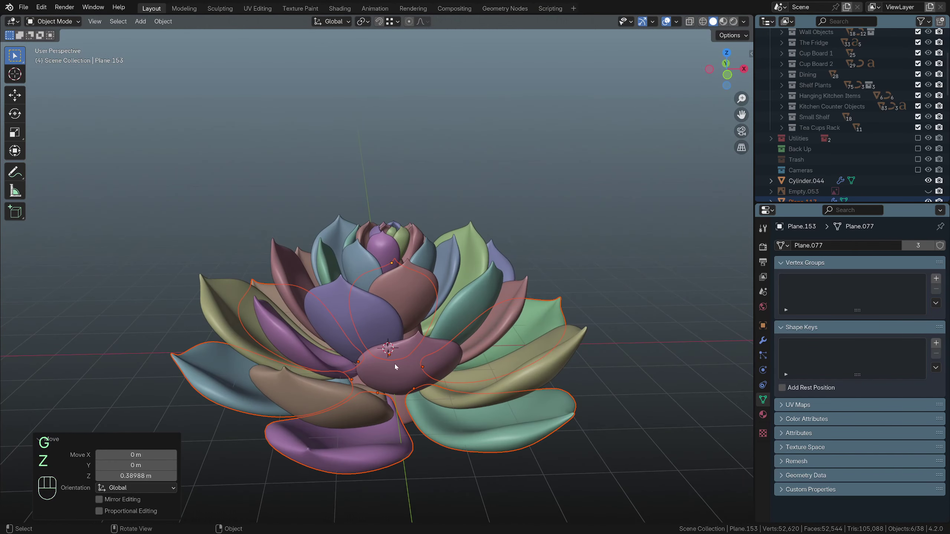
key(KP_1)
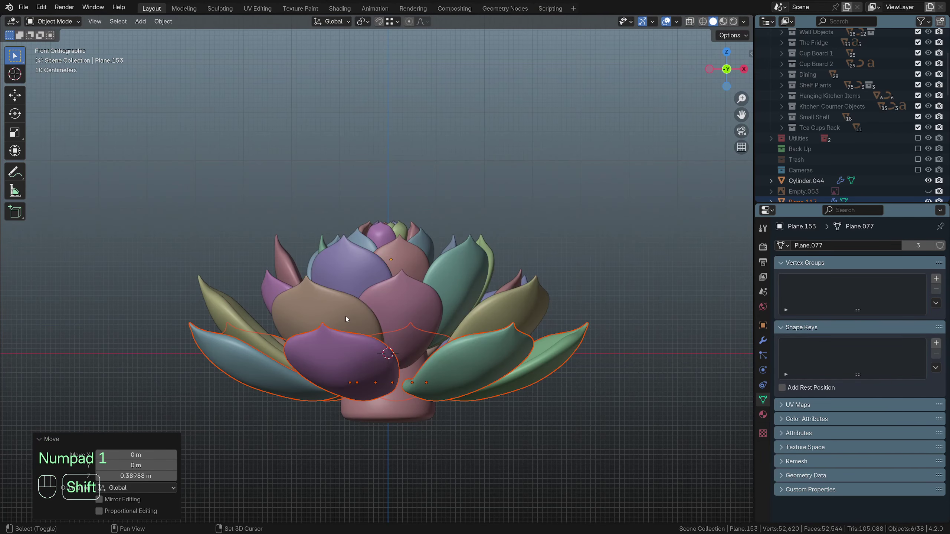
shift+click(295, 310)
shift+click(254, 322)
middle_drag(472, 374, 471, 424)
middle_drag(576, 361, 522, 397)
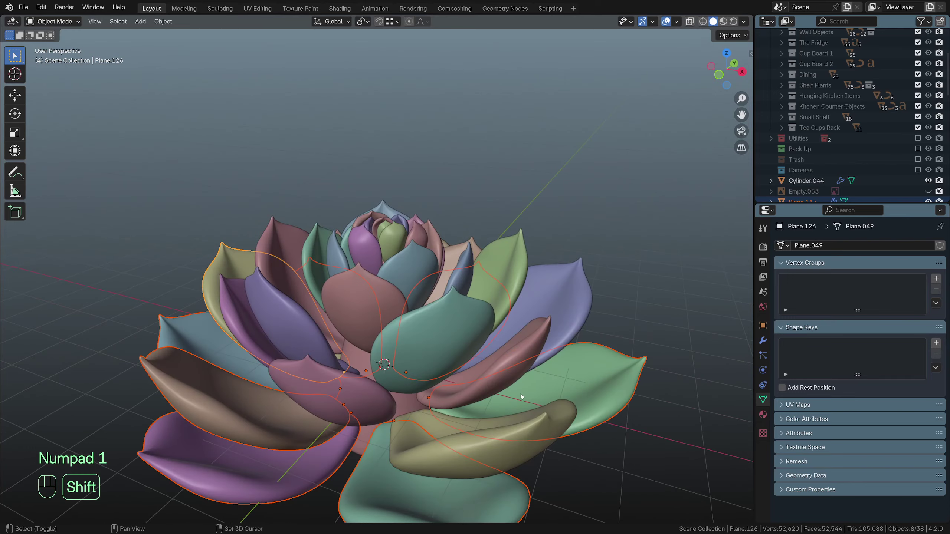
key(KP_7)
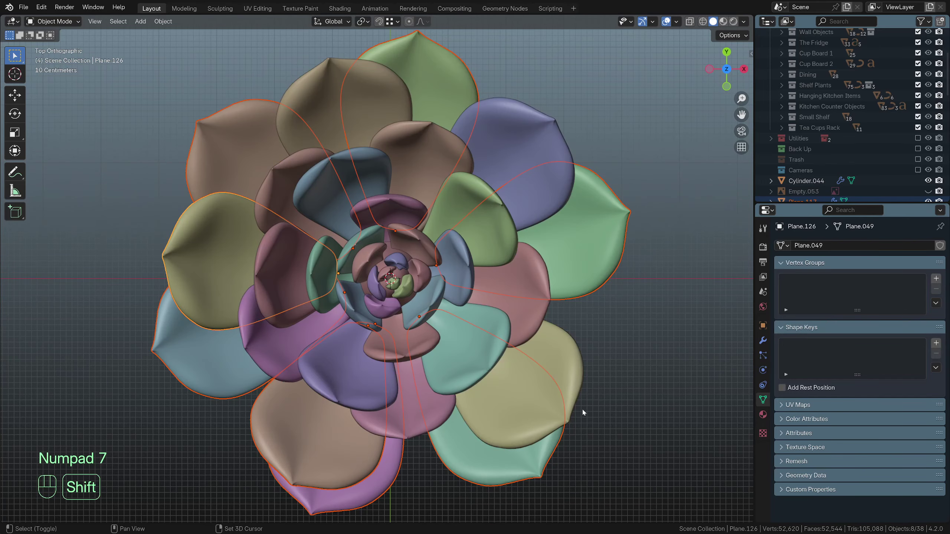
shift+click(555, 160)
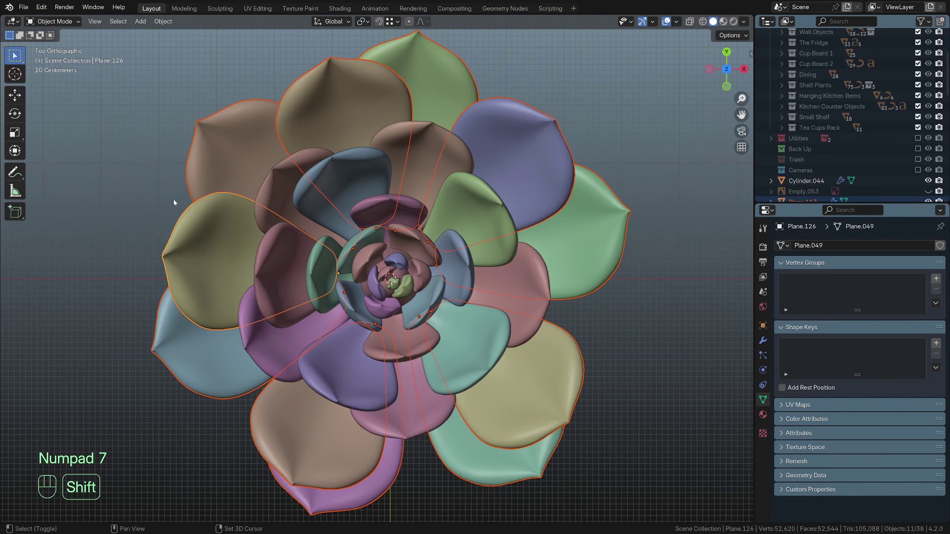
middle_drag(313, 381, 338, 212)
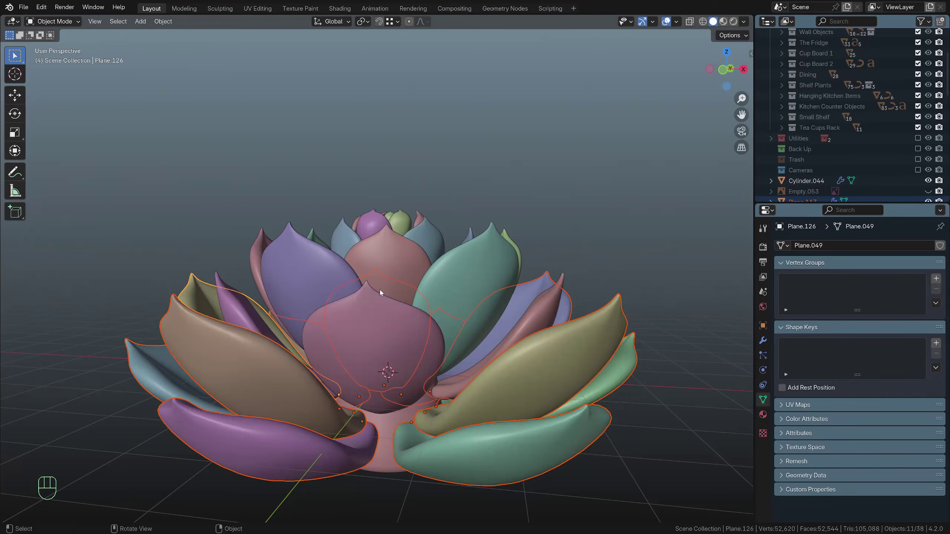
key(g)
key(z)
click(386, 281)
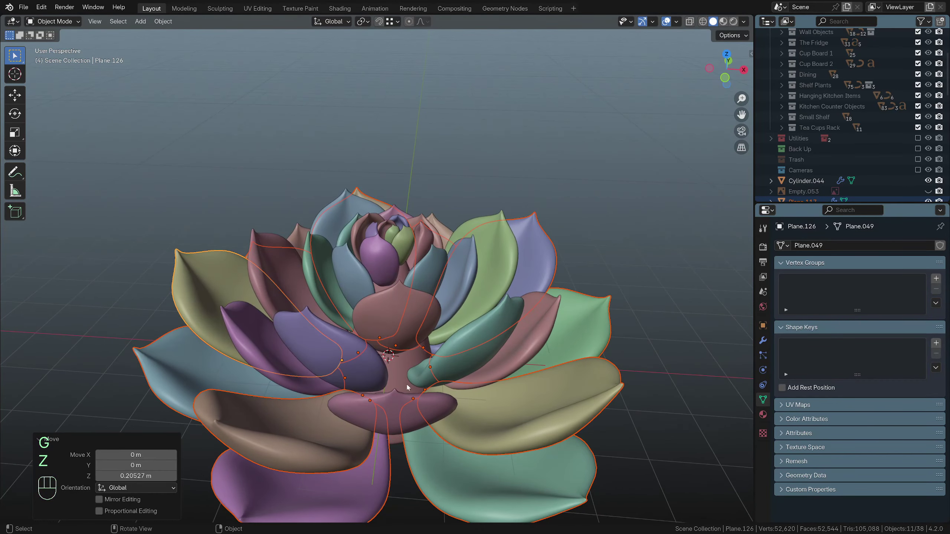
Select the third ring of leaves, above the two lower rings, and raise it along Z
click(445, 412)
key(KP_7)
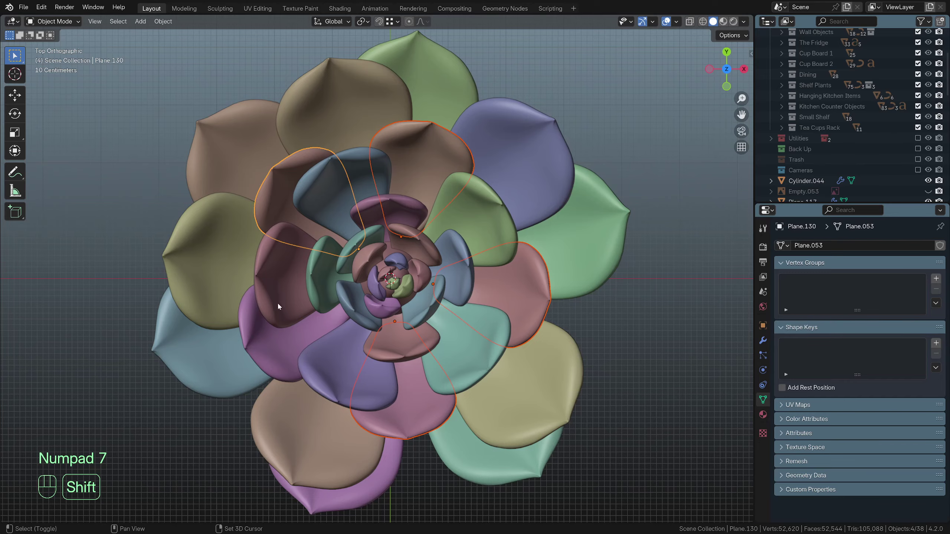
middle_drag(294, 354, 374, 337)
key(g)
key(z)
click(377, 275)
Add the next ring's violet, teal, green and blue leaves to the selection and raise both middle rings about 0.33 m along Z
shift+click(296, 365)
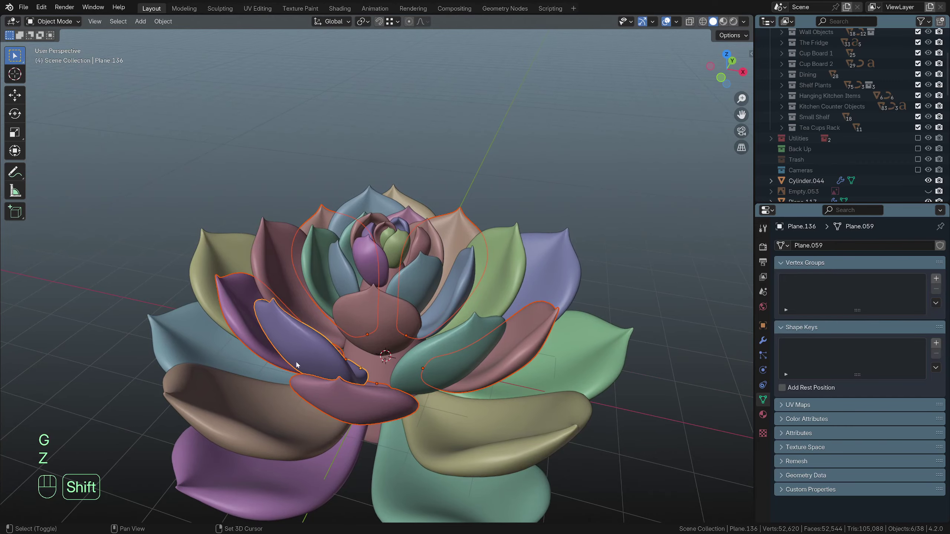
middle_drag(460, 321, 439, 347)
shift+click(477, 303)
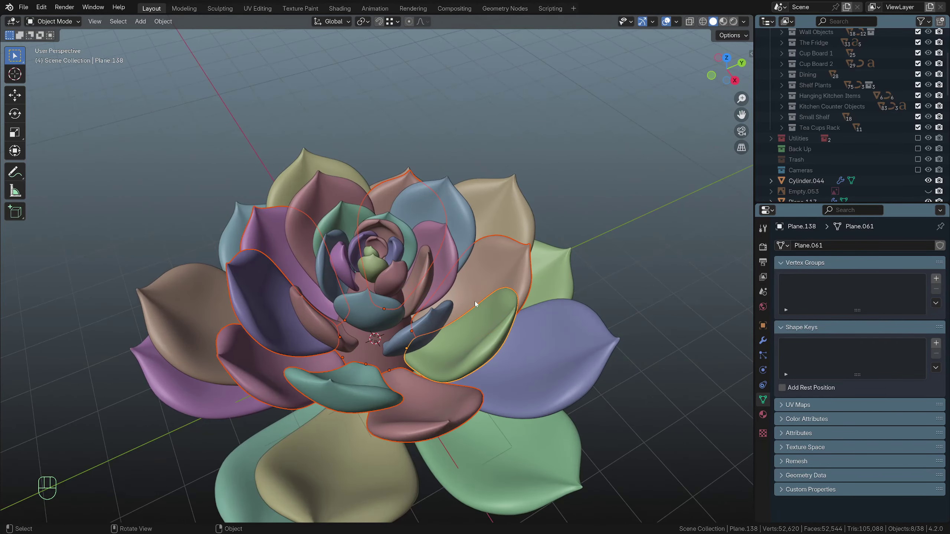
middle_drag(476, 304, 426, 175)
shift+click(313, 199)
middle_drag(314, 199, 416, 292)
key(g)
key(z)
click(426, 291)
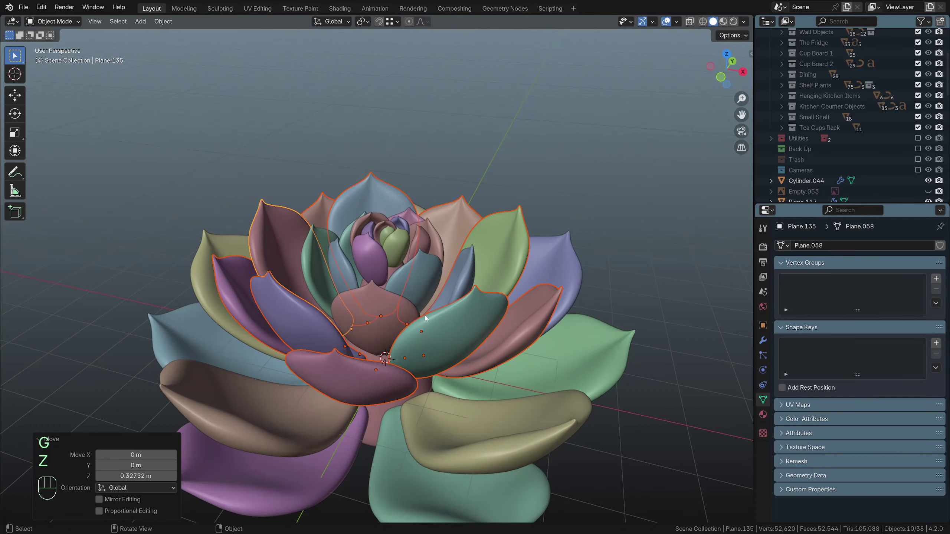
Select the leaves of the two lowest rings without the stem and raise them about 0.31 m along Z
scroll(424, 318, down, 2)
key(KP_1)
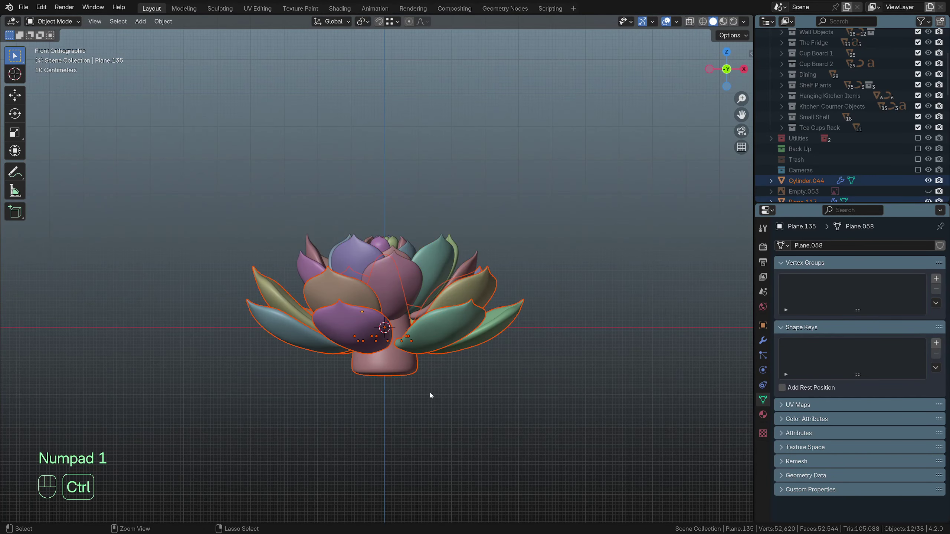
scroll(483, 431, up, 1)
key(g)
key(z)
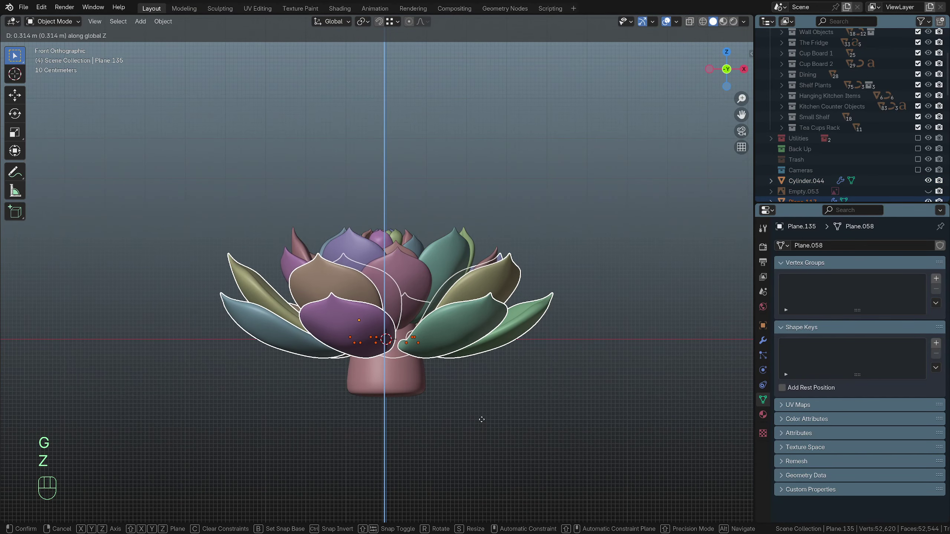
click(488, 406)
Restore the selection of the two lowest leaf rings and tilt the leaves about 4.8° around their local X axes
middle_drag(489, 403, 598, 386)
key(KP_1)
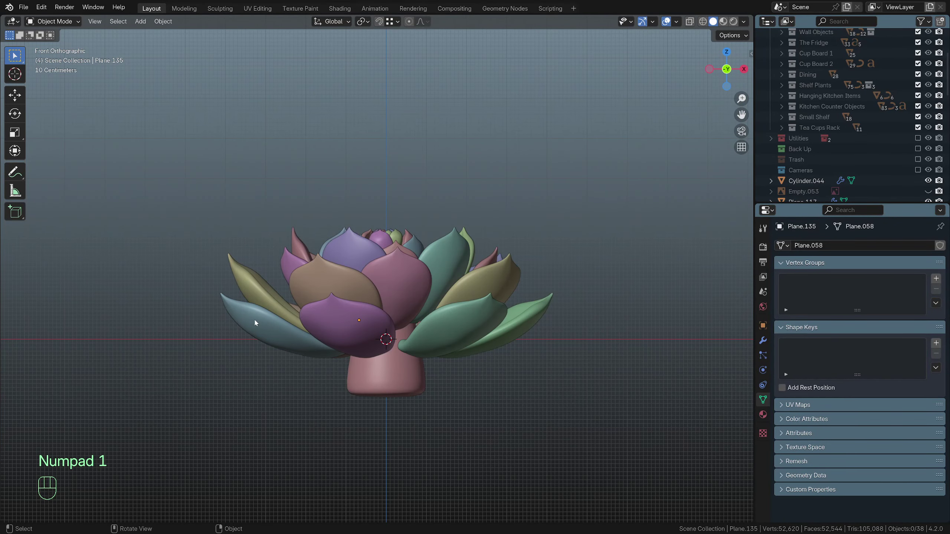
key(ctrl+z)
middle_drag(303, 346, 432, 435)
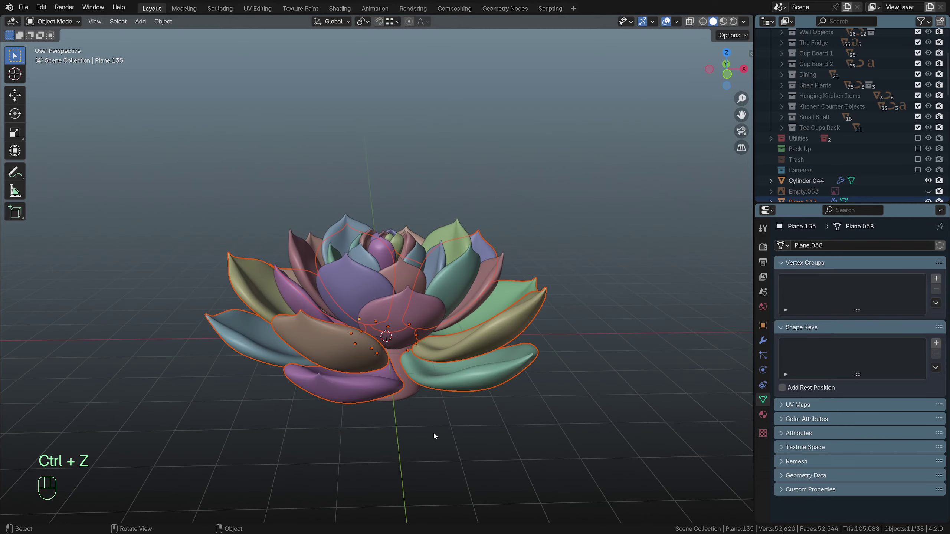
key(r)
key(x)
key(x)
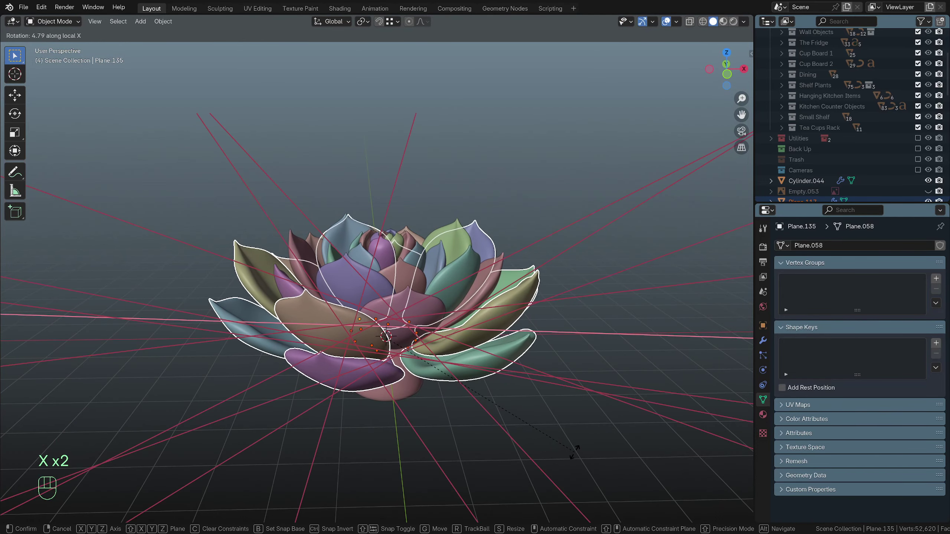
click(574, 453)
click(574, 451)
middle_drag(572, 451, 537, 507)
key(KP_7)
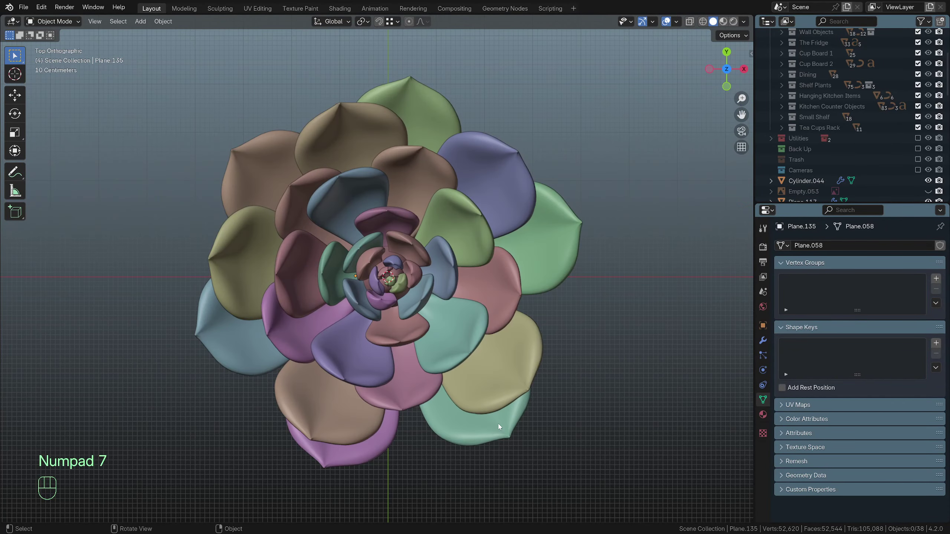
scroll(500, 427, down, 3)
middle_drag(499, 427, 453, 296)
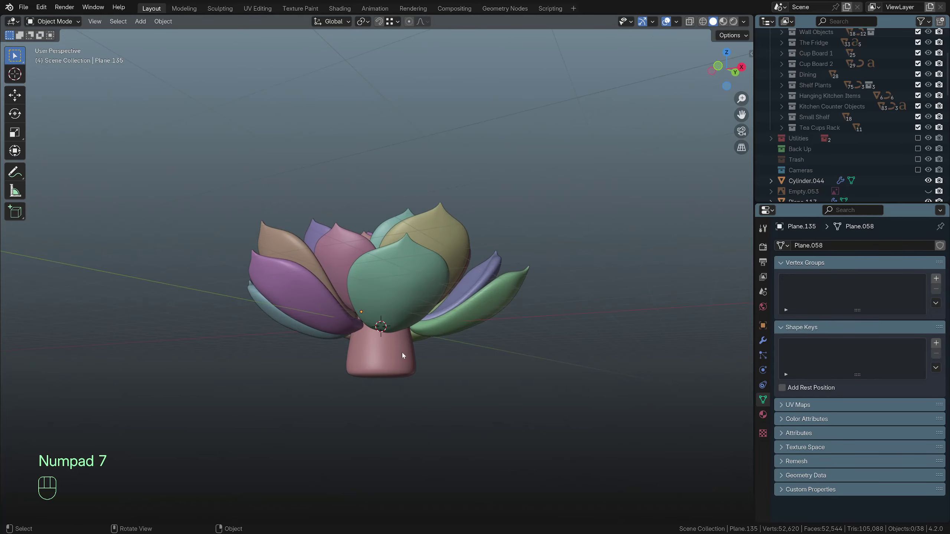
Shorten the stem by raising its bottom edge loop about 0.6 m along Z, using smooth proportional editing
click(386, 346)
key(KP_1)
key(Tab)
key(alt+z)
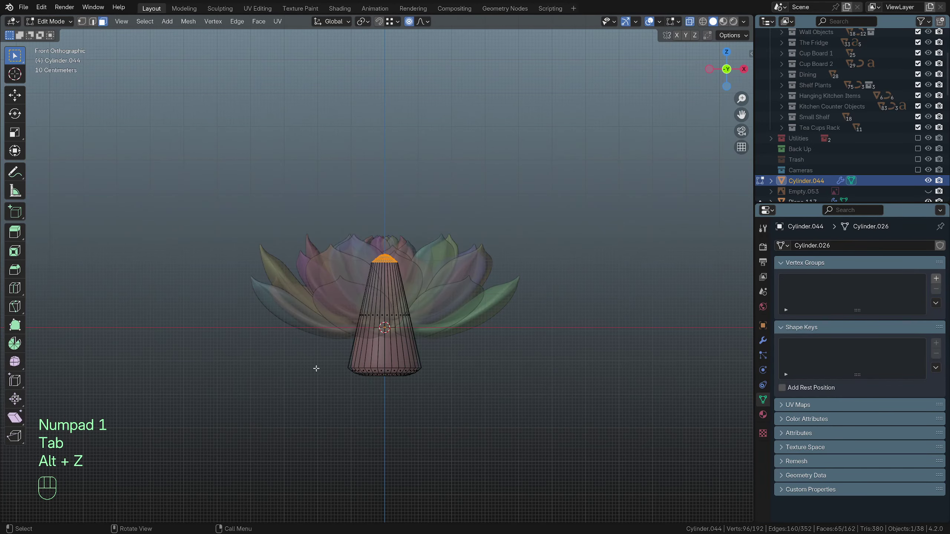
key(alt+z)
alt+click(349, 367)
key(g)
key(z)
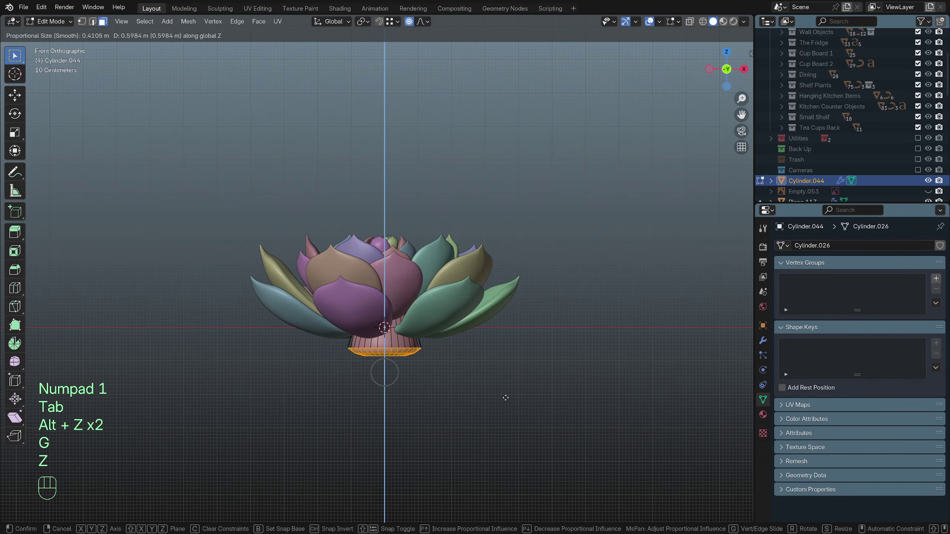
click(505, 395)
key(Tab)
In front view, bring up the mesh primitives available for adding a new object to the scene
middle_drag(505, 395, 430, 266)
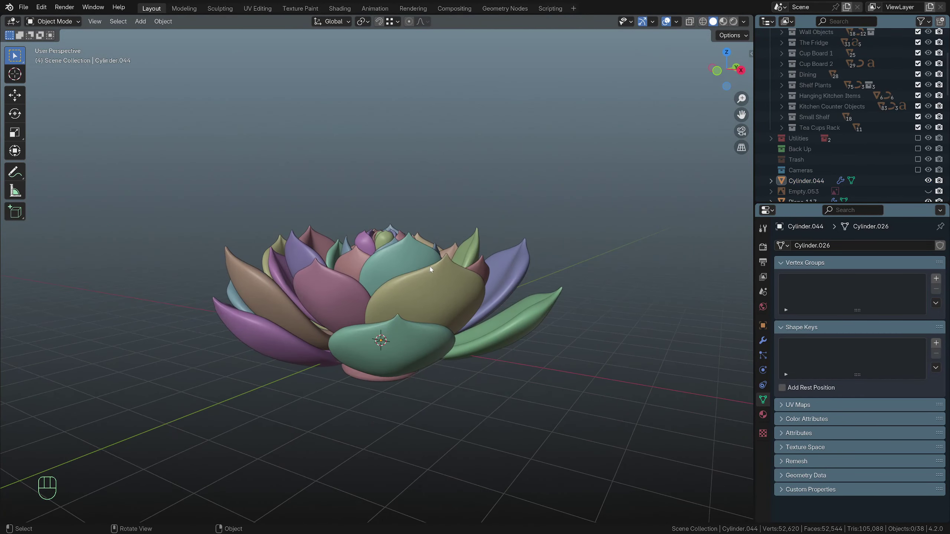
key(KP_1)
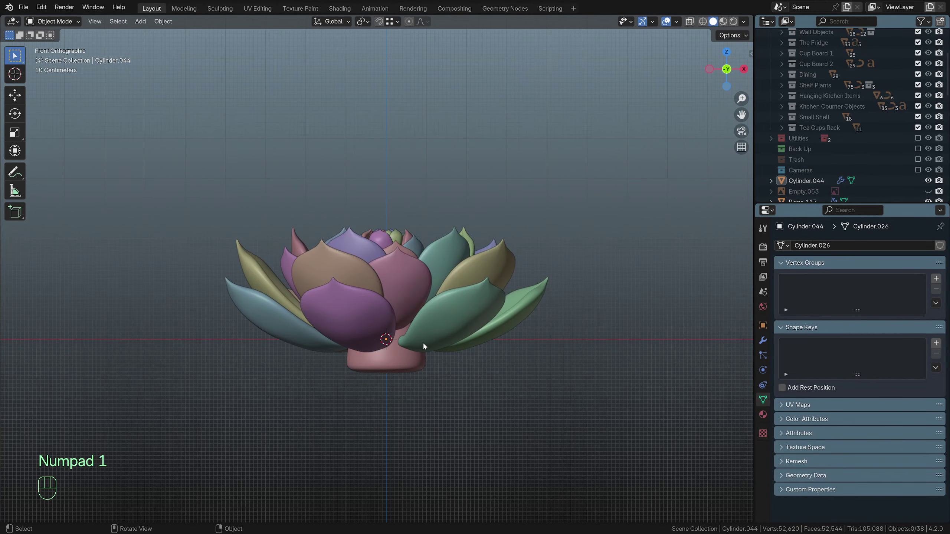
key(shift+a)
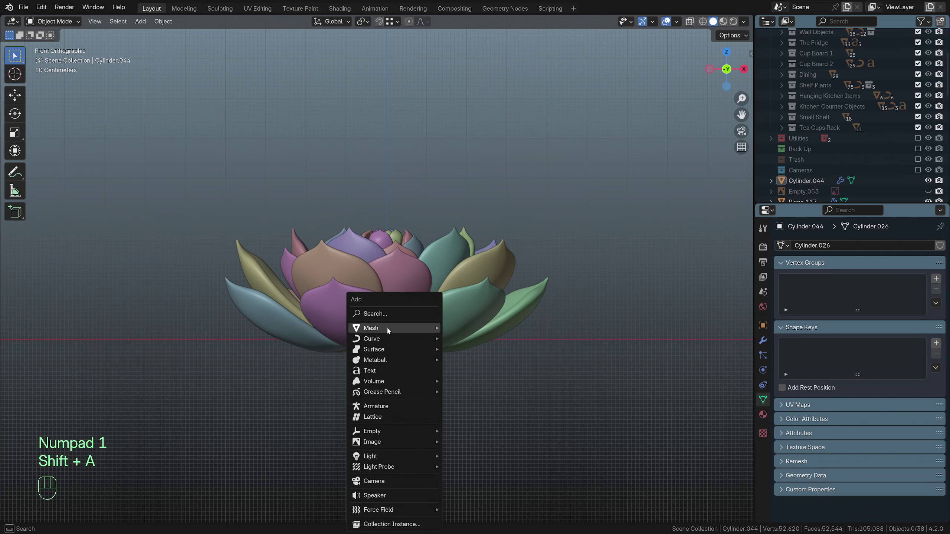
mouse_move(387, 327)
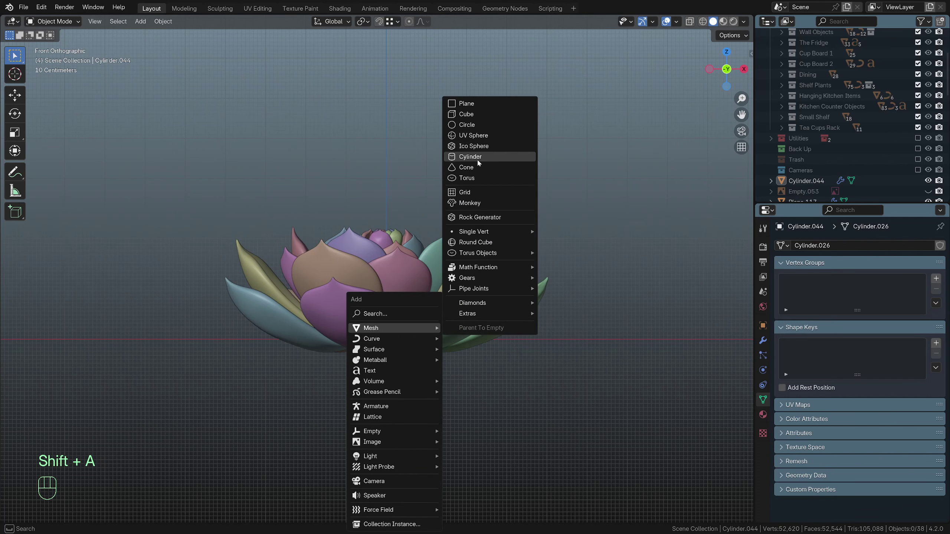
Add a cylinder mesh and move it down along Z to sit below the succulent's stem
click(479, 157)
key(g)
key(z)
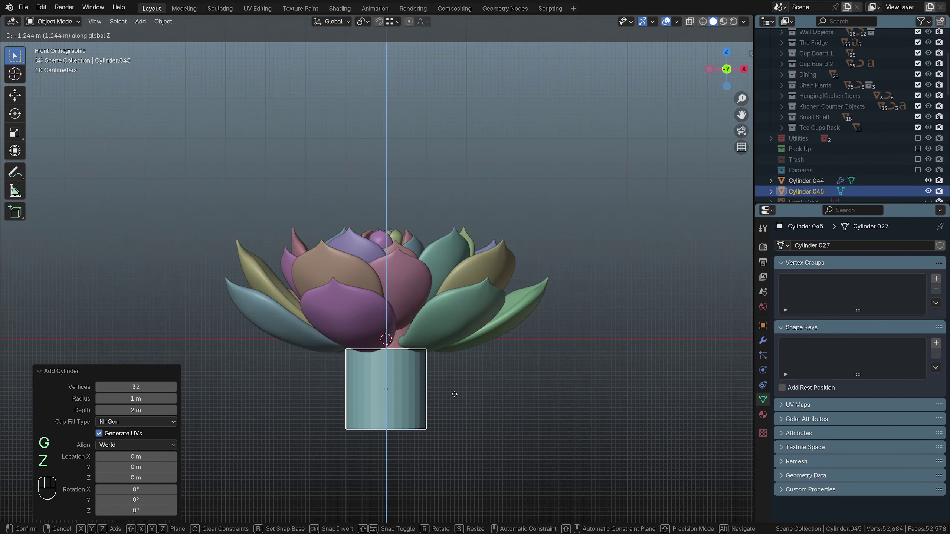
click(454, 422)
Scale the cylinder's mesh horizontally to about 2.55 times its width and raise it along Z to meet the stem
key(Tab)
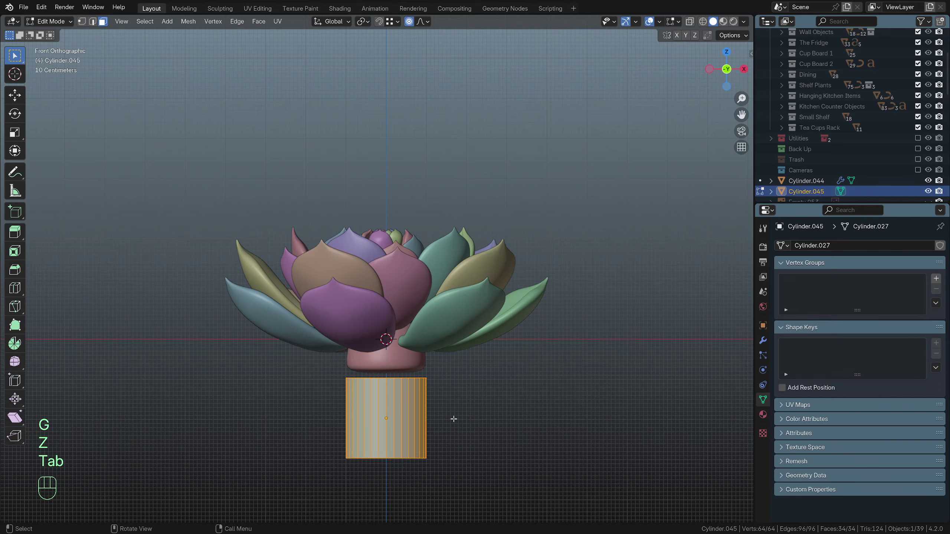
key(s)
key(shift+z)
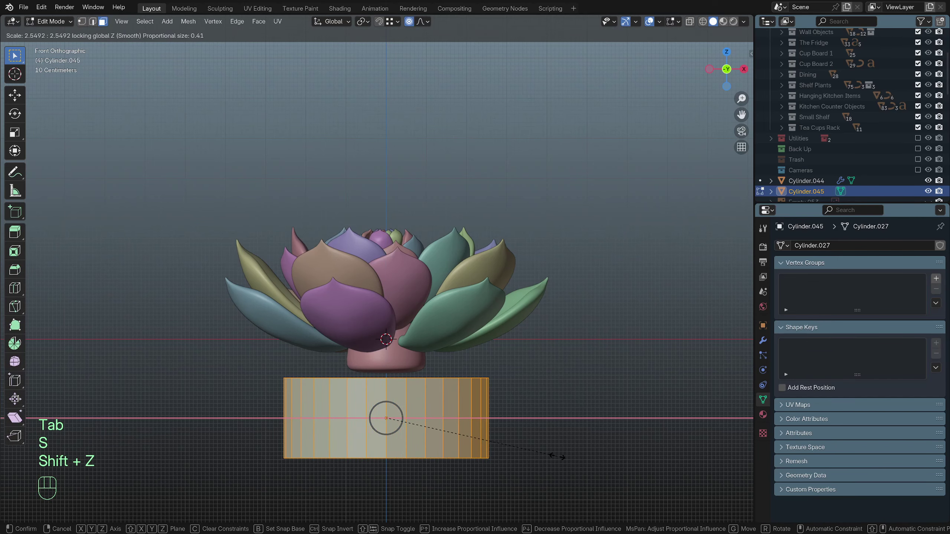
click(556, 452)
key(g)
key(z)
click(554, 438)
Select the cylinder's bottom face and move it down about 3.05 m along Z
key(alt+z)
drag(237, 402, 464, 471)
shift+middle_drag(498, 439, 517, 331)
scroll(517, 337, down, 2)
key(g)
key(z)
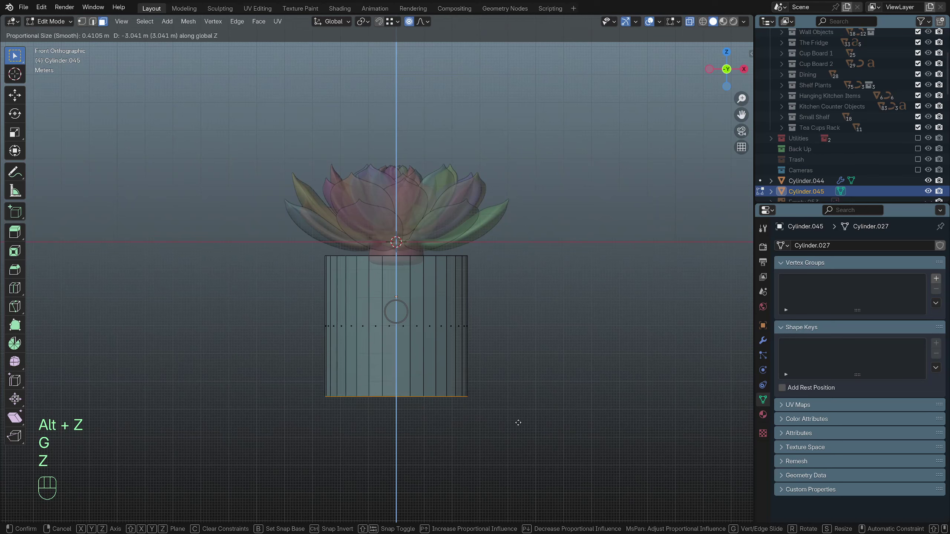
click(518, 421)
Bevel the cylinder's bottom edges by about 1.28 m with one segment and widen the beveled band horizontally by about 1.28
key(ctrl+b)
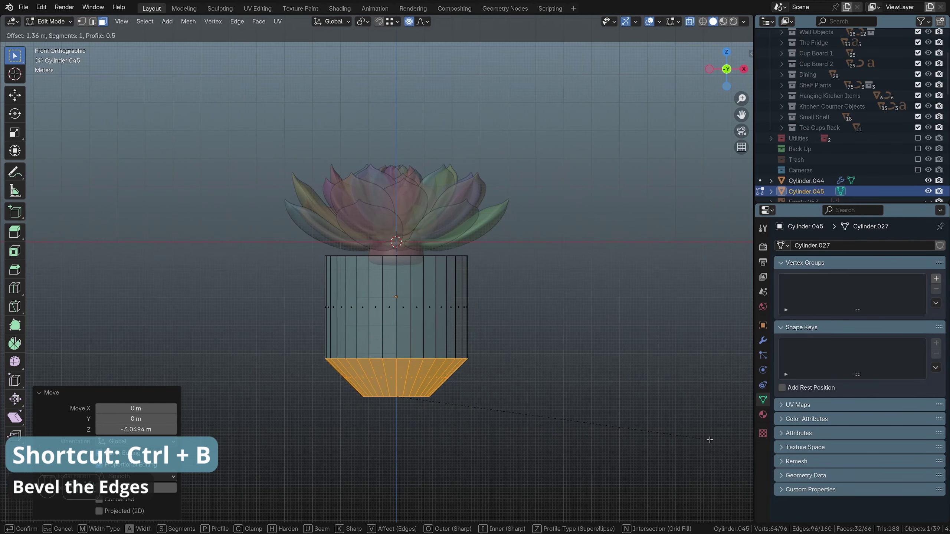
click(672, 443)
key(s)
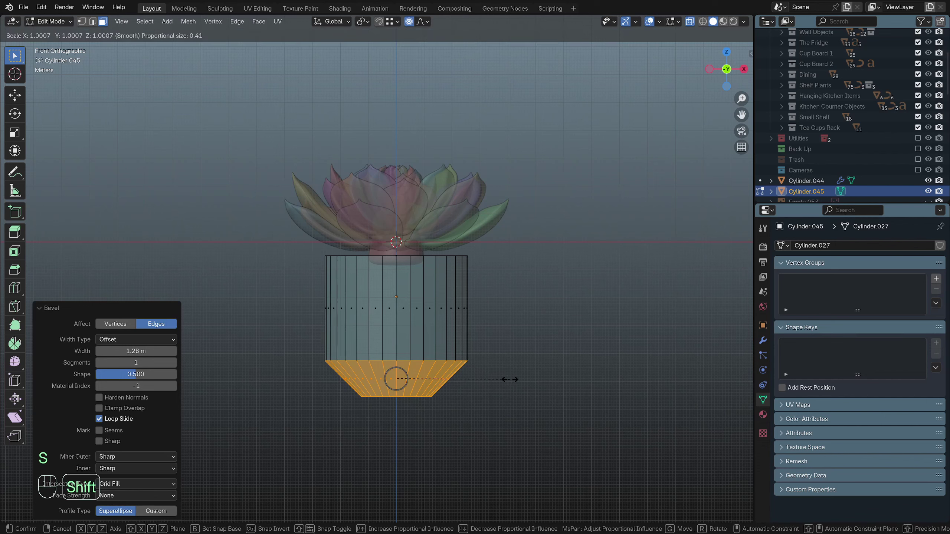
key(shift+z)
click(545, 388)
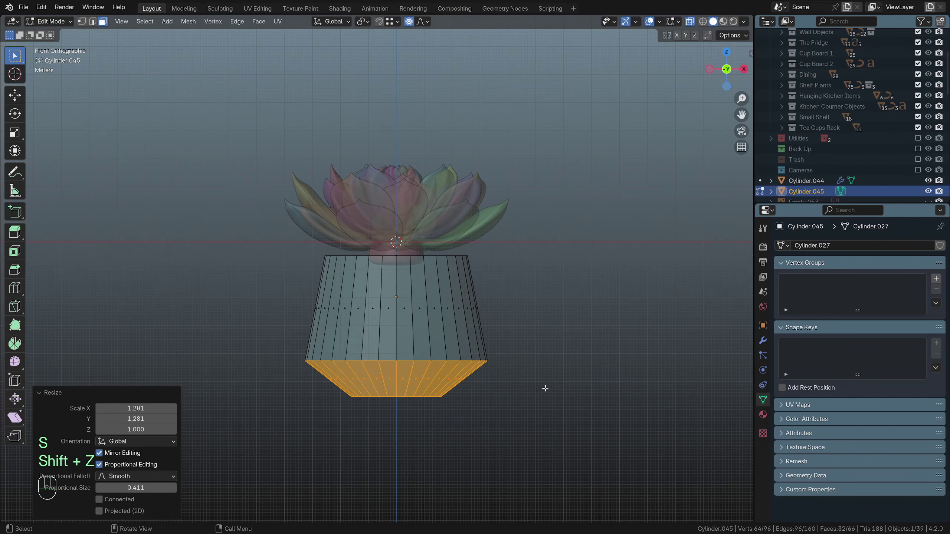
key(alt+z)
key(Tab)
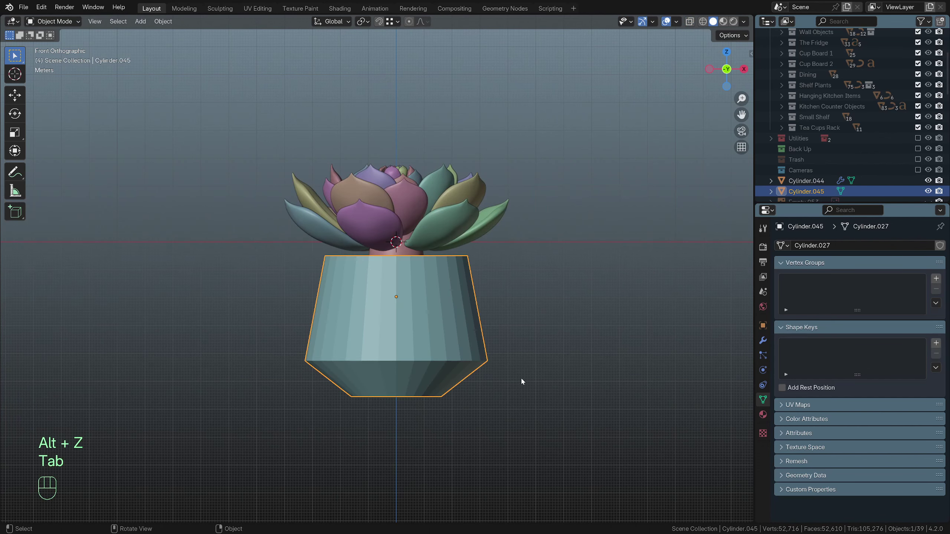
Add a Bevel modifier to the pot with 2 segments and a profile shape of 0.8
click(763, 341)
click(845, 245)
click(845, 240)
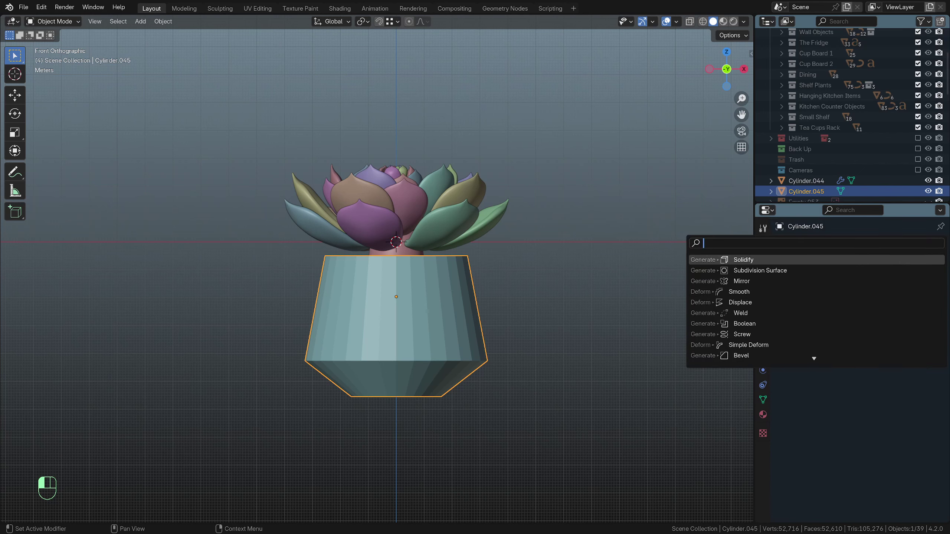
click(844, 245)
click(845, 240)
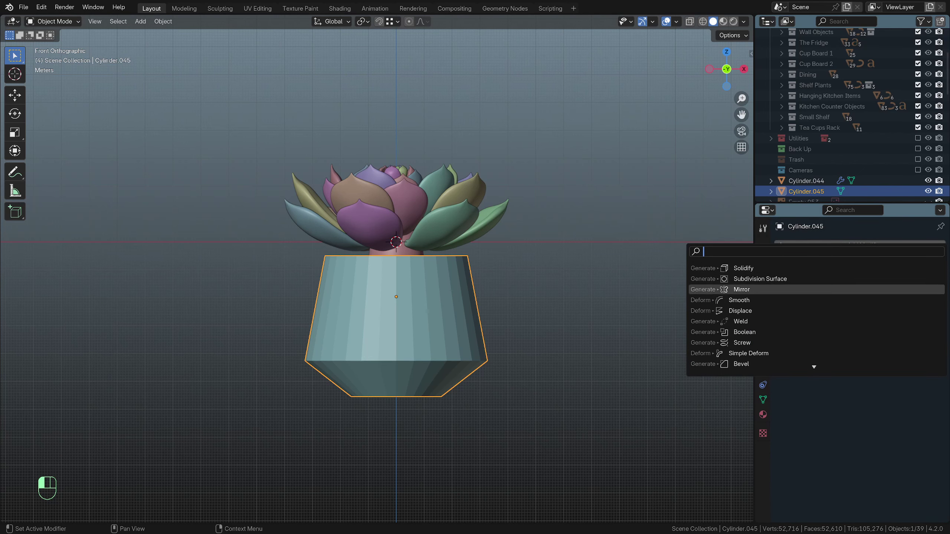
click(811, 363)
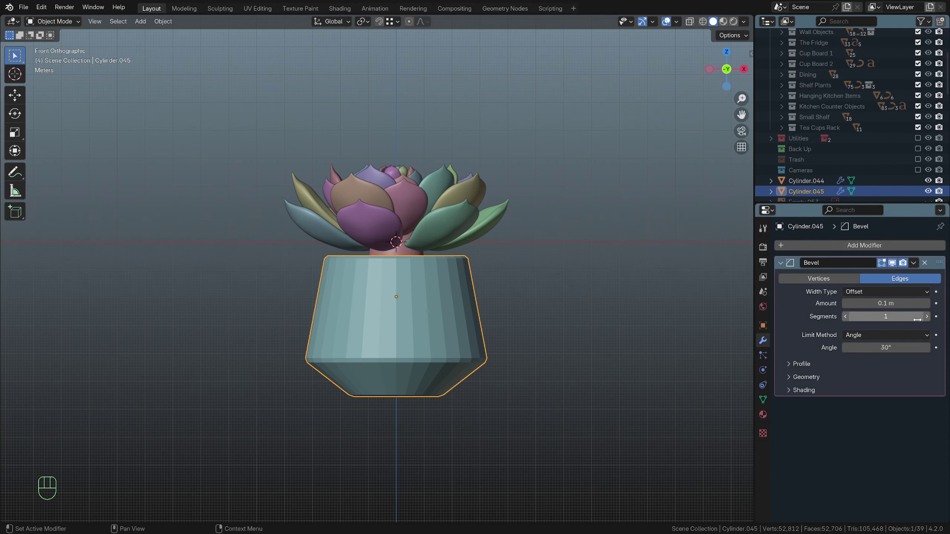
click(801, 364)
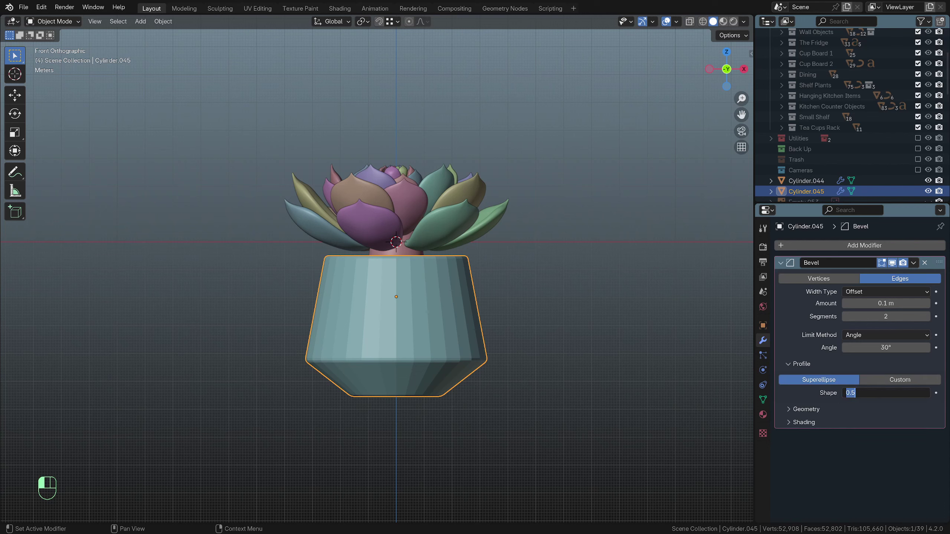
key(Return)
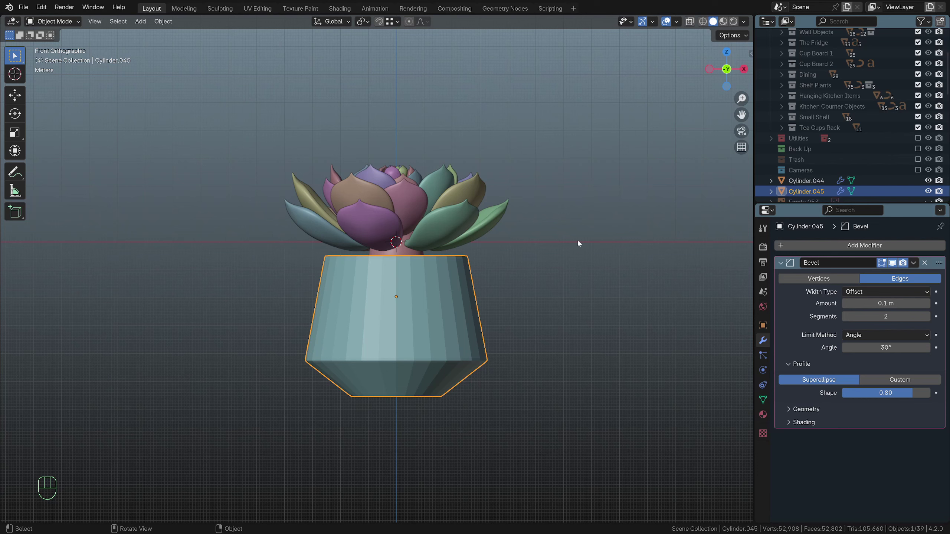
Add a level 2 Subdivision modifier to the pot and shade it smooth
key(ctrl+2)
right_click(475, 303)
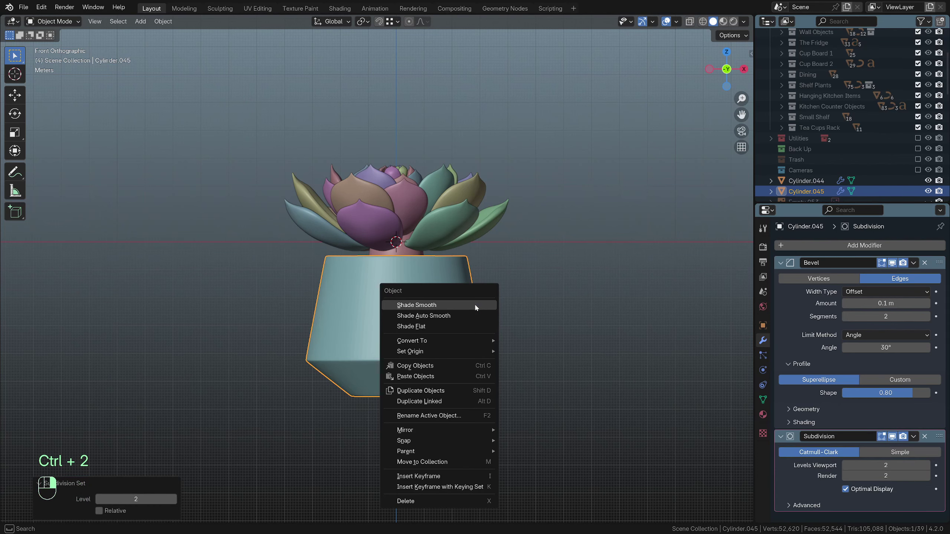
click(475, 303)
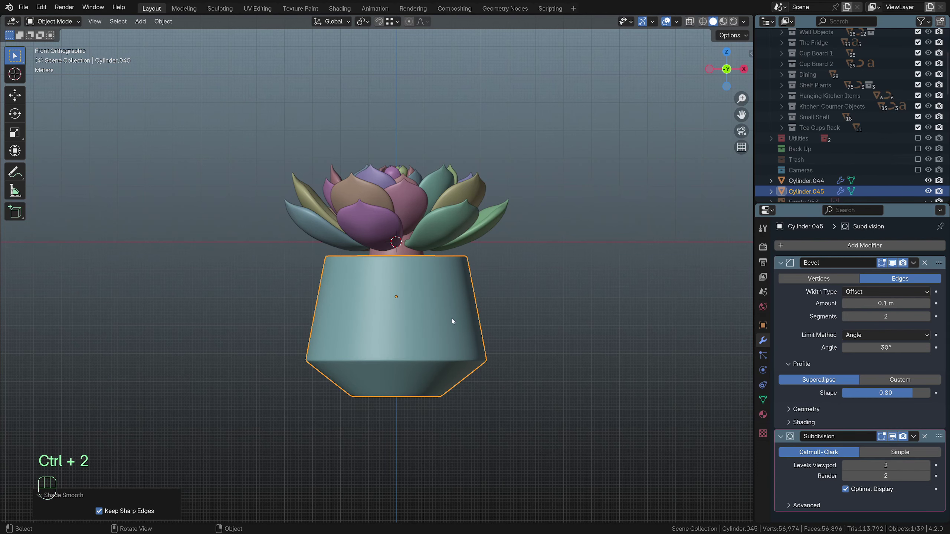
Try a limit angle of 89° in the pot's Bevel modifier, and undo it
click(890, 347)
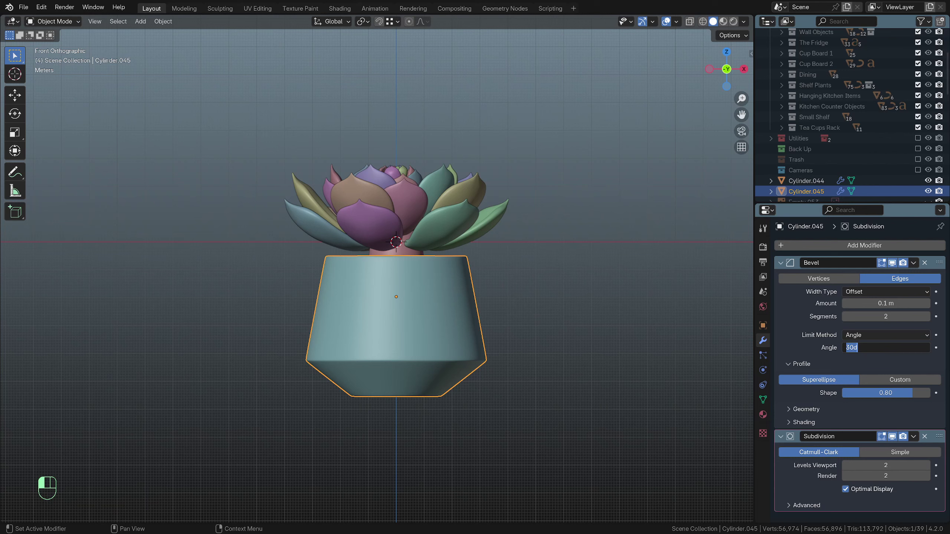
key(Return)
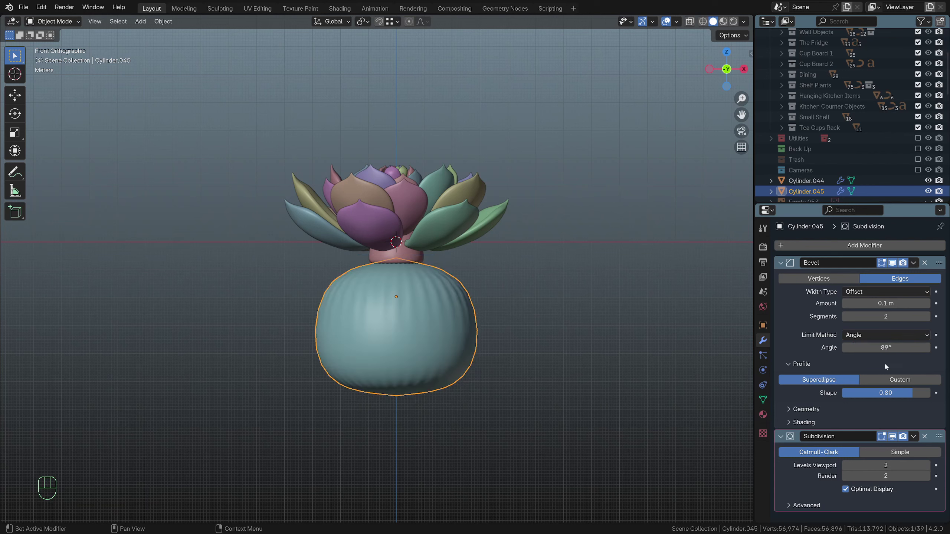
key(ctrl+z)
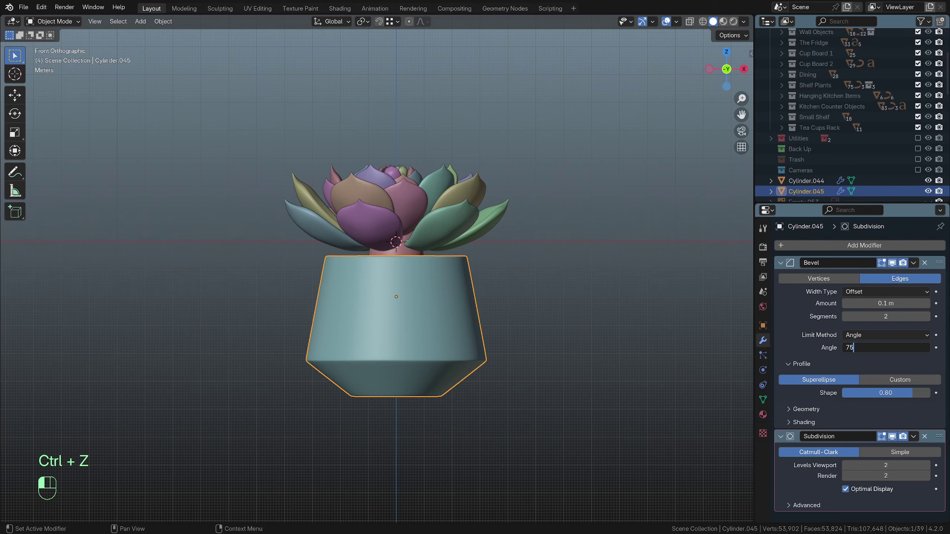
Set the Bevel modifier's limit angle to 75° and check the underside of the pot's mesh
key(Return)
scroll(519, 343, up, 2)
middle_drag(518, 343, 510, 279)
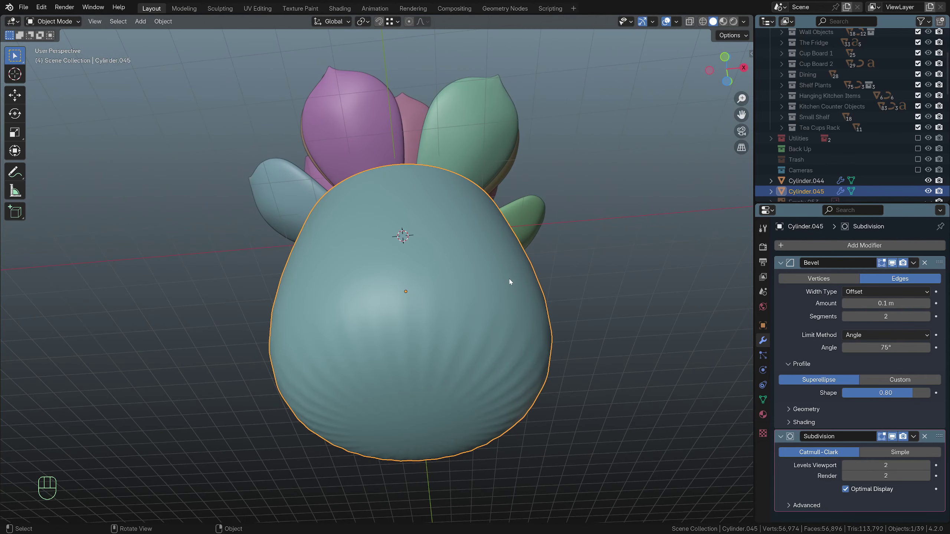
key(Tab)
middle_drag(402, 345, 465, 347)
key(Tab)
key(Tab)
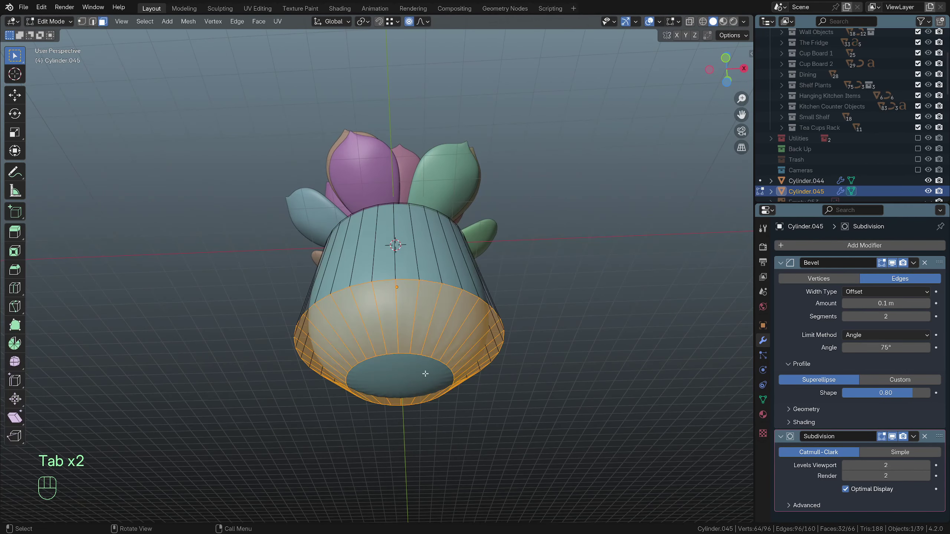
Bevel the edge loop around the pot's base by about 0.127 m with one segment
key(2)
alt+click(419, 359)
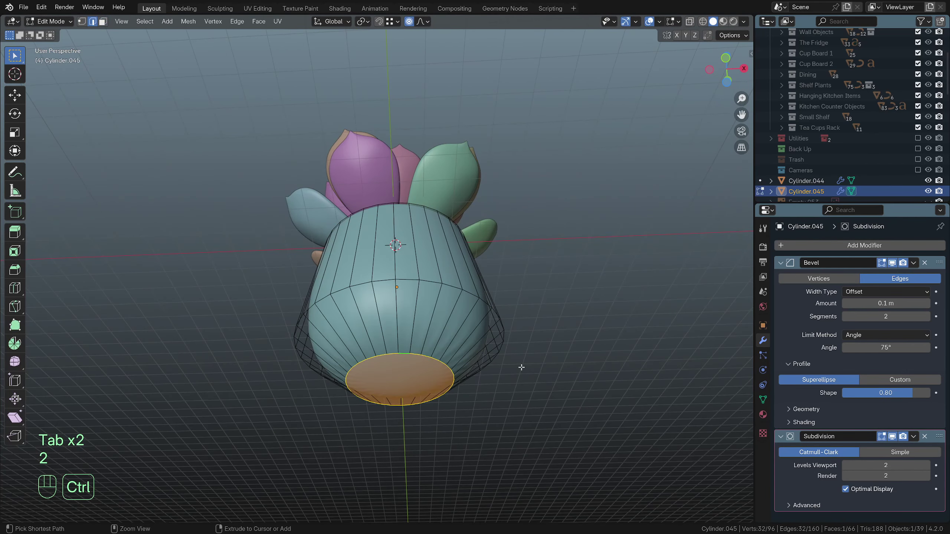
key(ctrl+z)
key(ctrl+z)
key(ctrl+b)
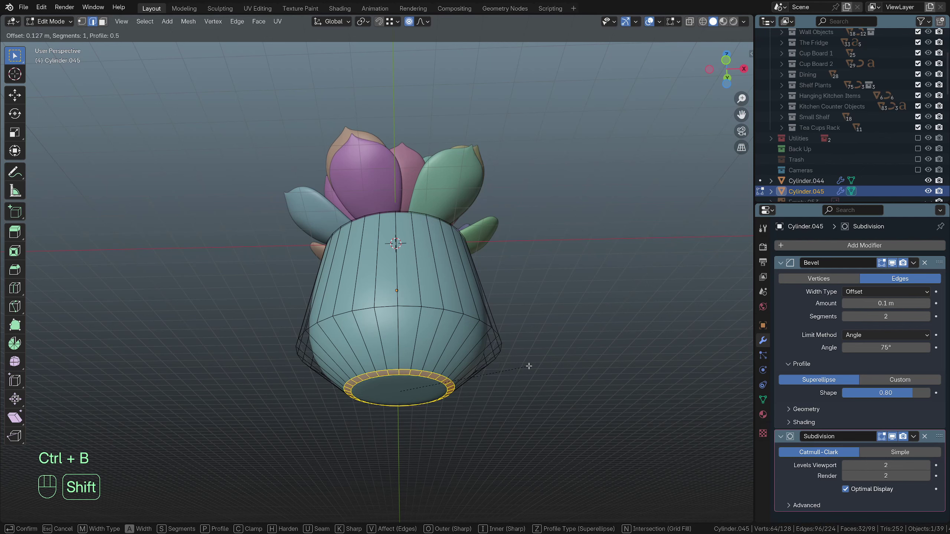
click(529, 366)
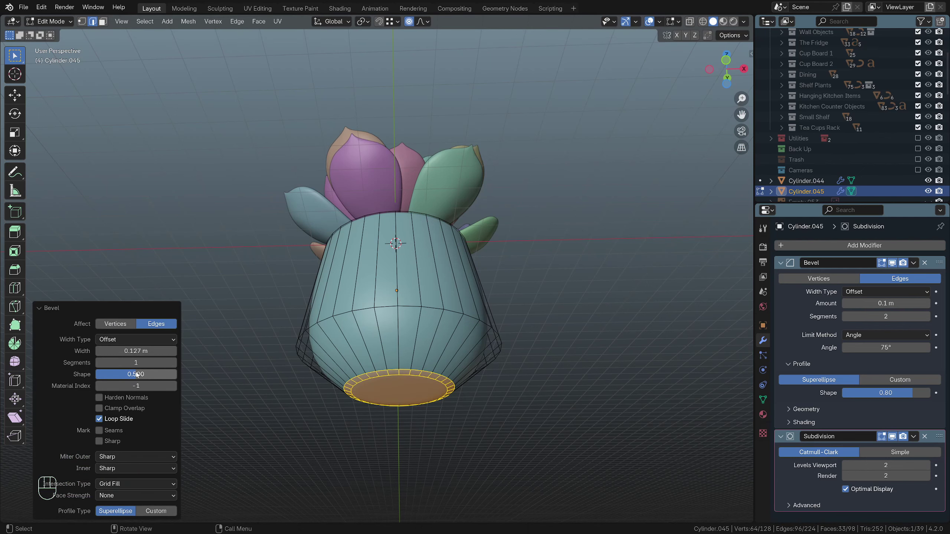
key(Tab)
middle_drag(519, 366, 524, 328)
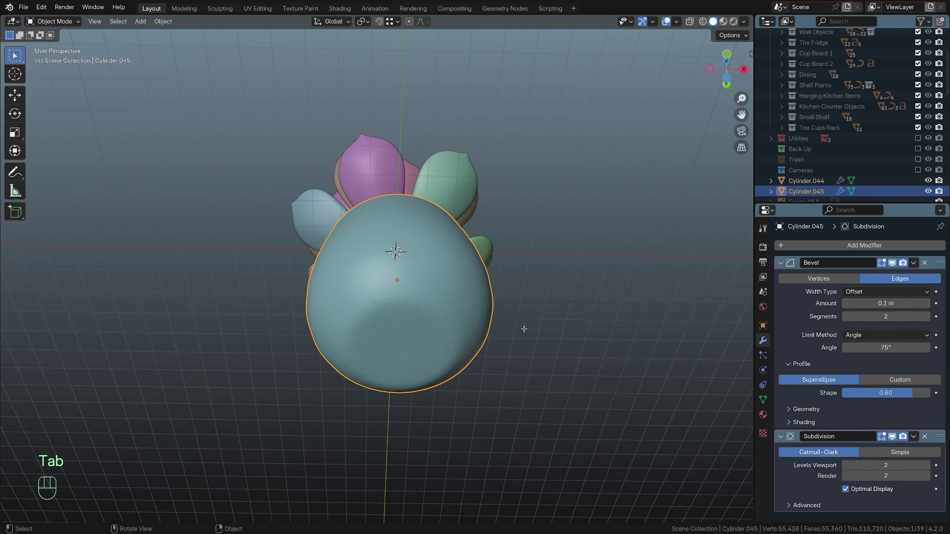
Inset the pot's bottom face slightly and return to the front view in Object Mode
key(Tab)
click(377, 347)
key(3)
click(408, 346)
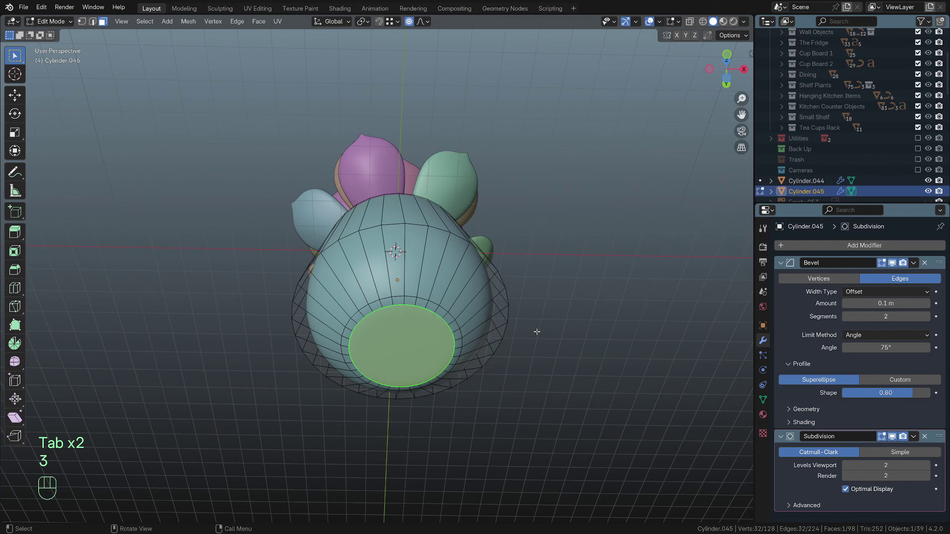
key(i)
click(533, 332)
key(Tab)
middle_drag(490, 341, 500, 417)
key(KP_1)
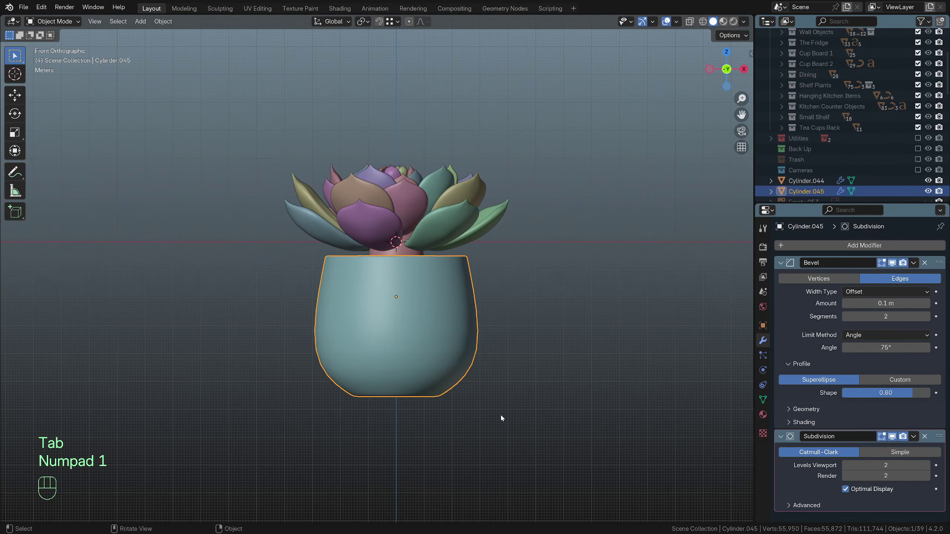
Raise the pot about 0.51 m along Z so its rim reaches the lowest leaves
click(527, 372)
click(459, 348)
shift+middle_drag(552, 351, 551, 380)
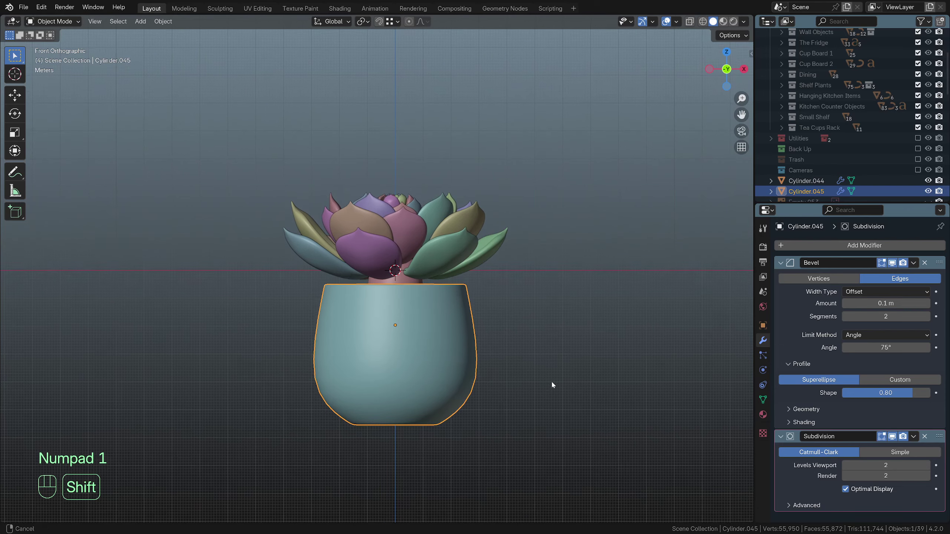
scroll(550, 381, up, 2)
key(g)
key(z)
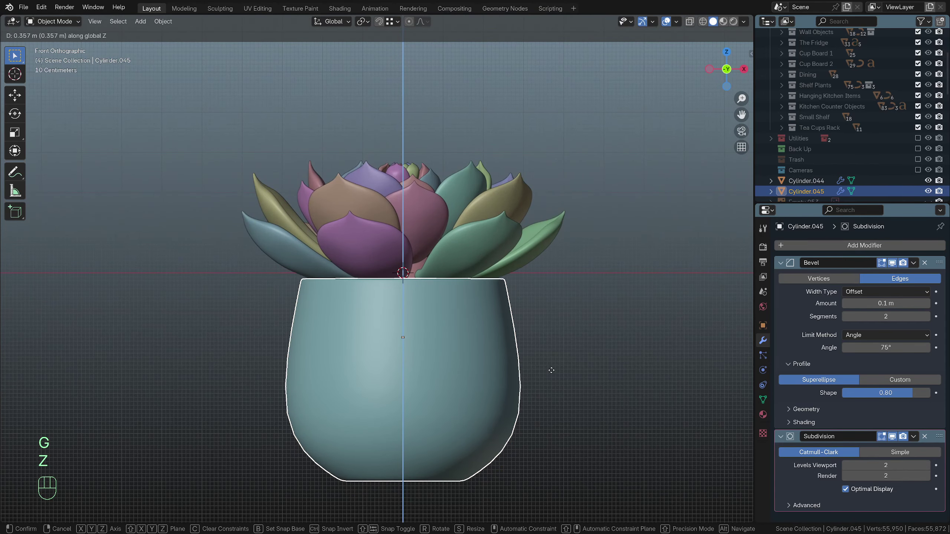
click(549, 362)
Isolate the pot and inset its top face by about 0.43 m to form the rim
middle_drag(548, 359, 487, 374)
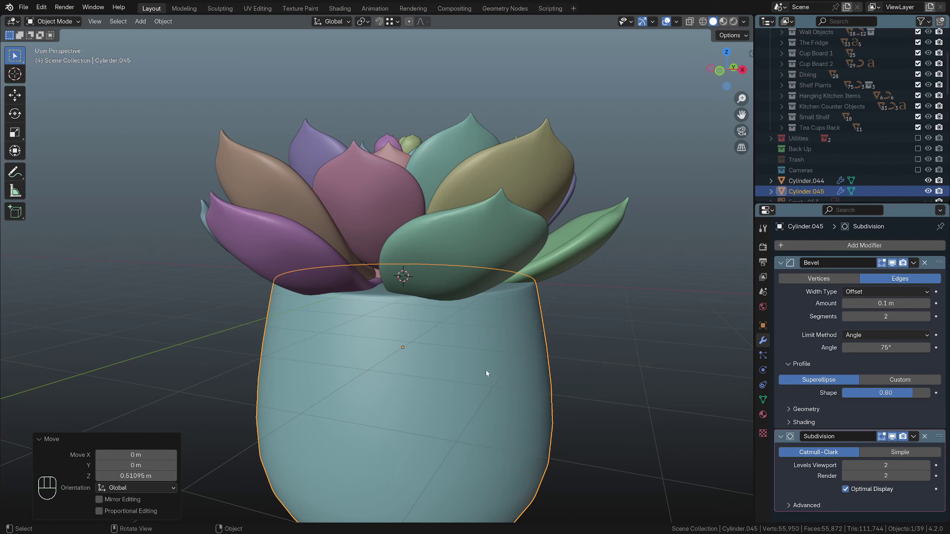
key(slash)
middle_drag(471, 321, 401, 292)
key(Tab)
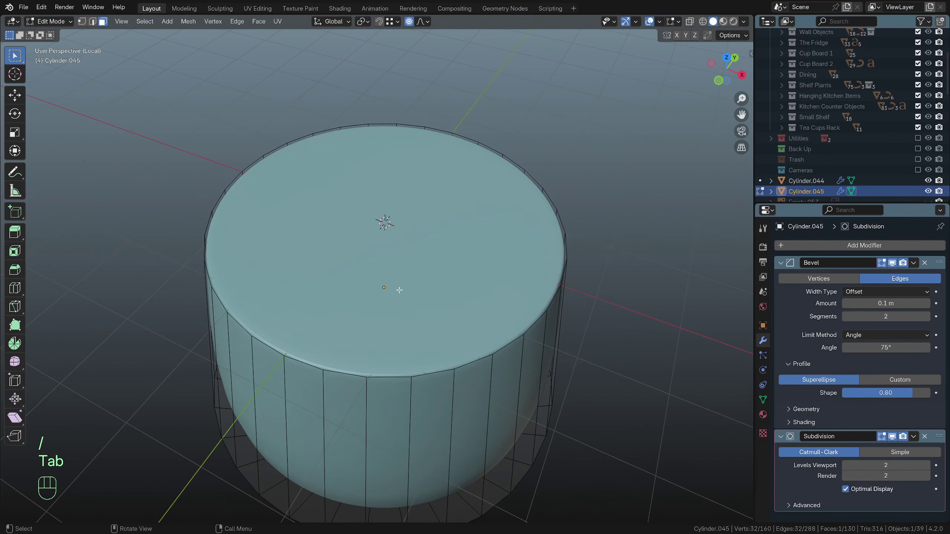
scroll(400, 291, down, 3)
key(3)
key(i)
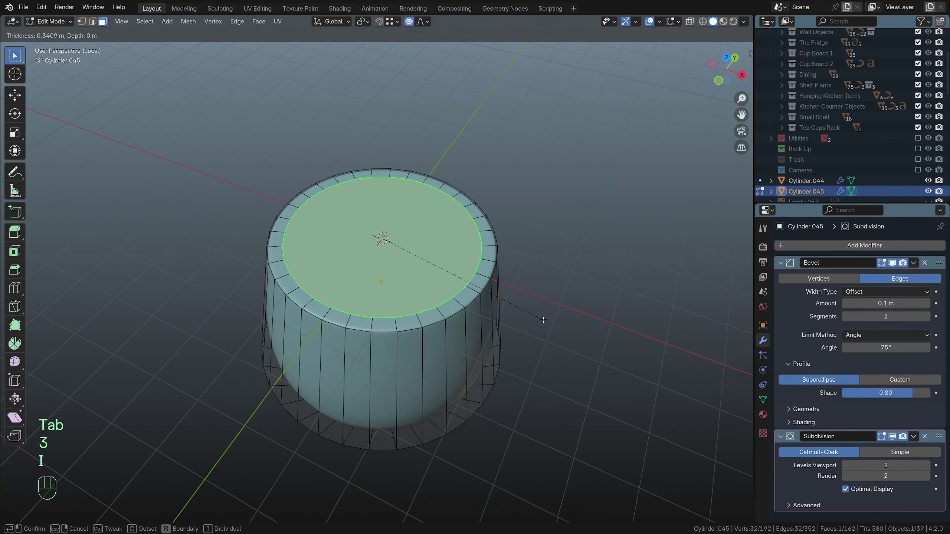
click(541, 319)
Extrude the inset top face down into the pot, and leave isolation for the front view
key(e)
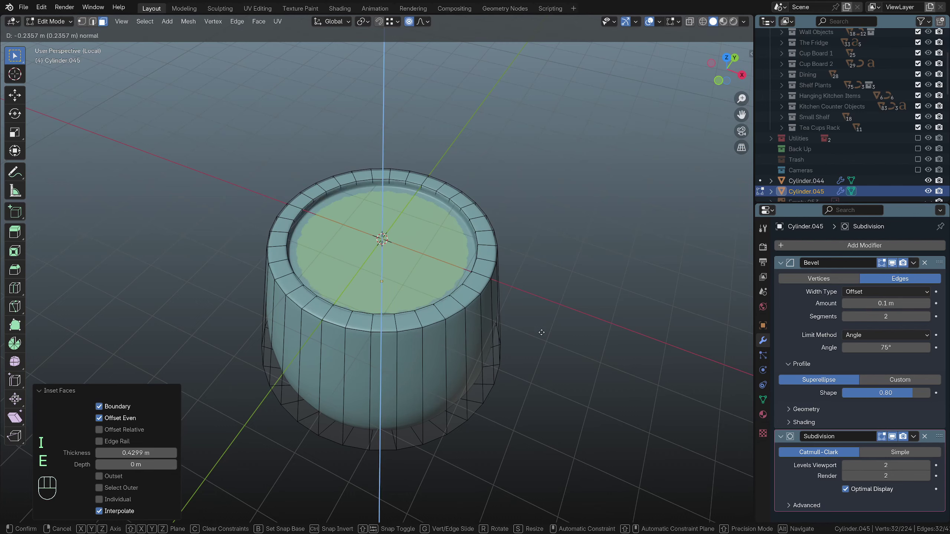
click(543, 348)
key(Tab)
scroll(544, 347, down, 2)
middle_drag(515, 334, 529, 302)
scroll(529, 302, down, 1)
key(slash)
key(KP_1)
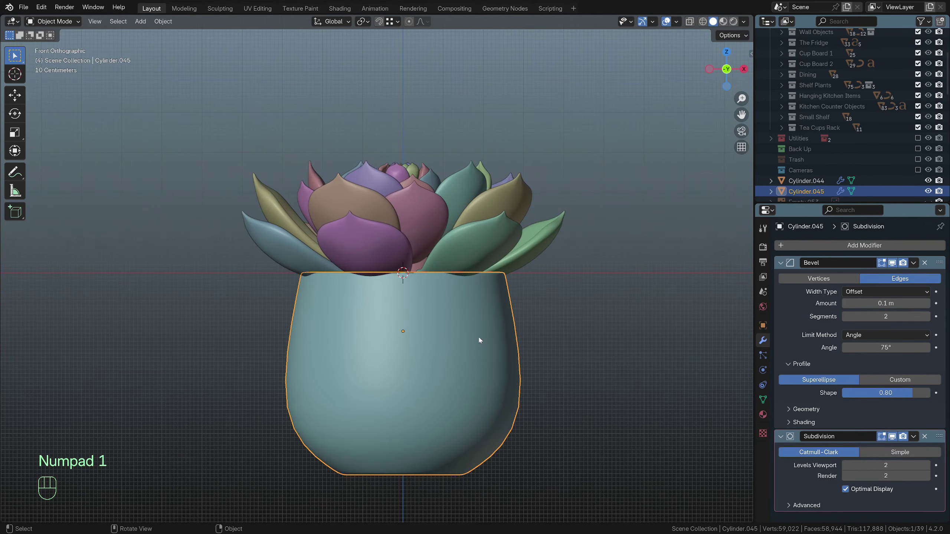
Lower the pot about 0.16 m along Z beneath the succulent and check the fit from the front
key(g)
key(z)
click(486, 386)
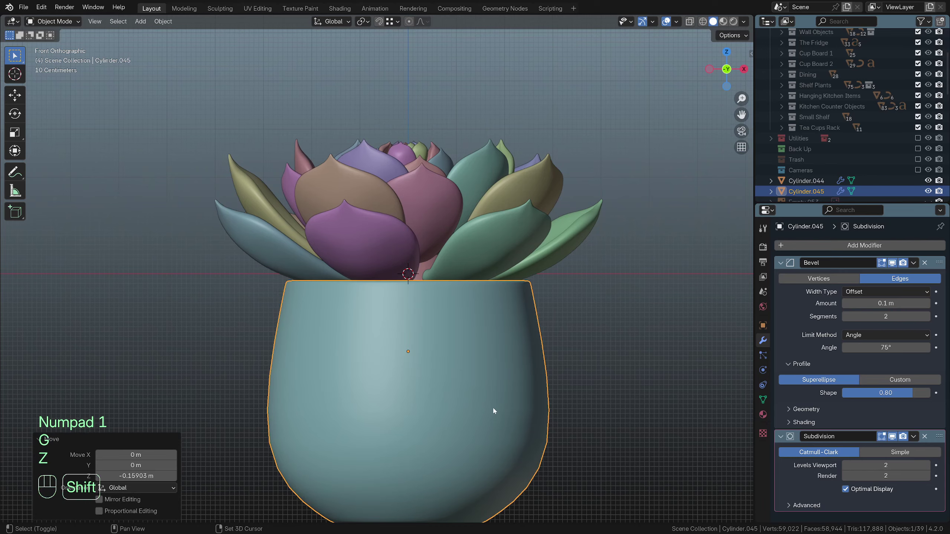
middle_drag(492, 407, 528, 358)
key(KP_1)
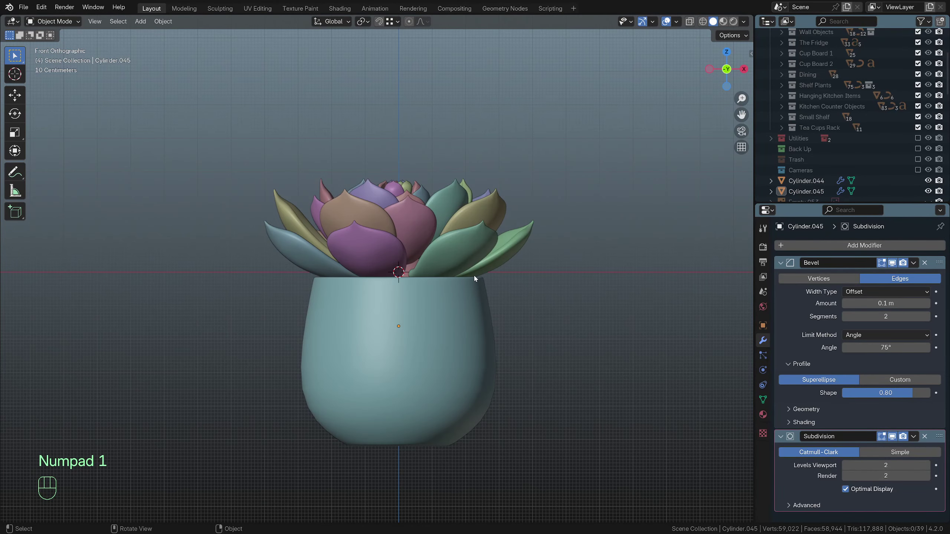
Add a sphere empty, raise it about 2.24 m along Z over the leaves, and scale it to about 2.83
key(shift+a)
mouse_move(468, 378)
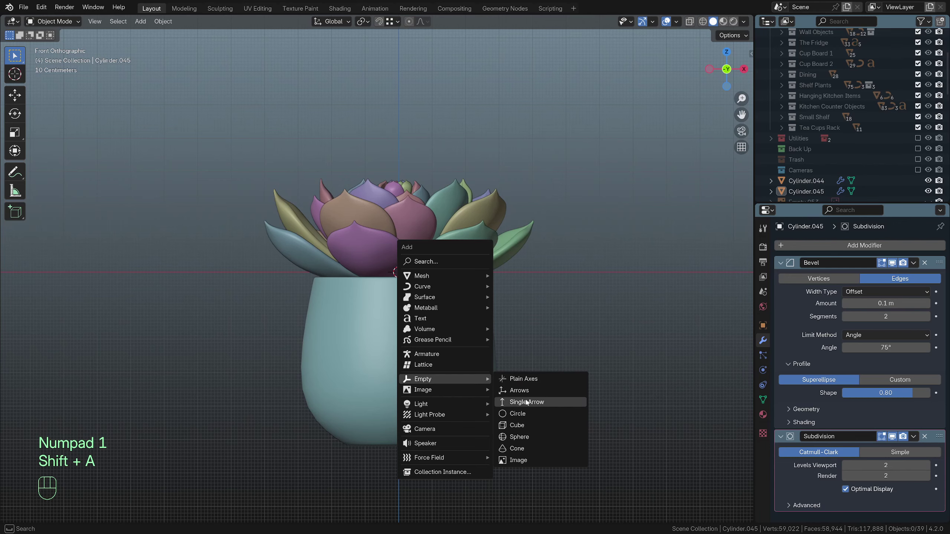
click(524, 439)
scroll(460, 341, down, 4)
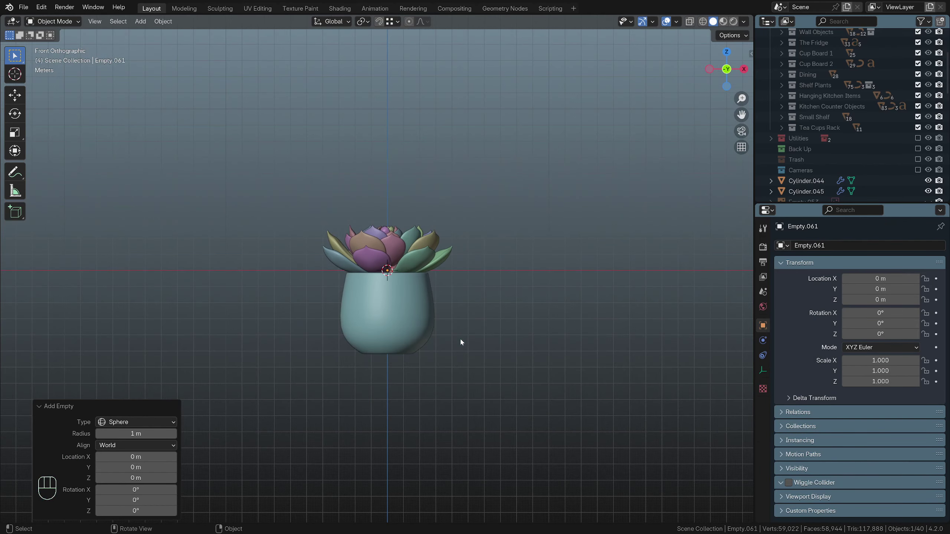
key(g)
key(z)
click(461, 306)
key(s)
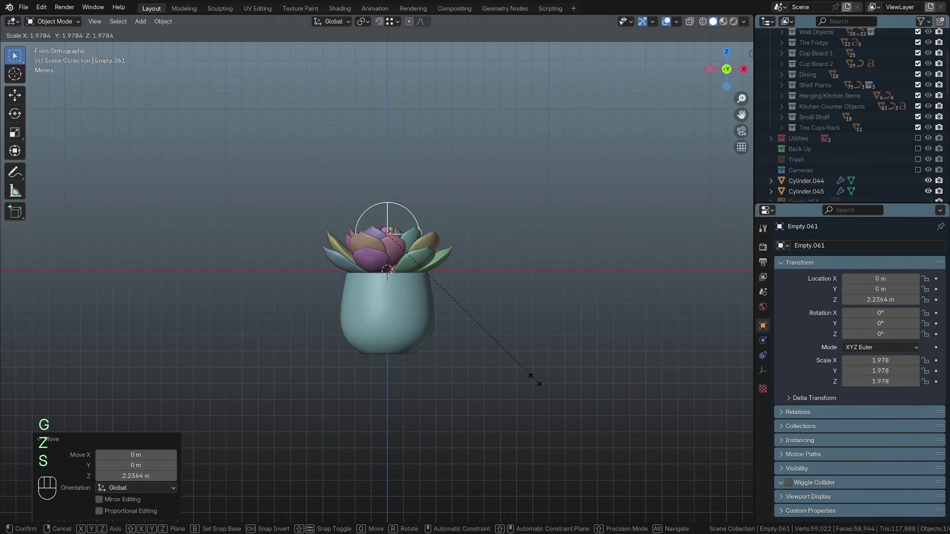
click(612, 424)
scroll(612, 424, up, 2)
Parent all the succulent's leaves and stem to the sphere empty with the Object option
drag(270, 175, 642, 274)
key(ctrl+p)
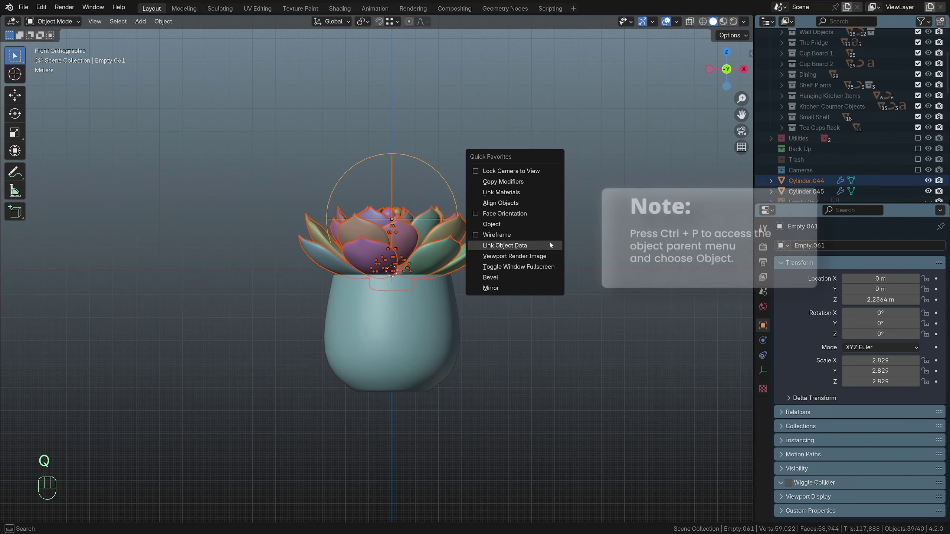
click(511, 225)
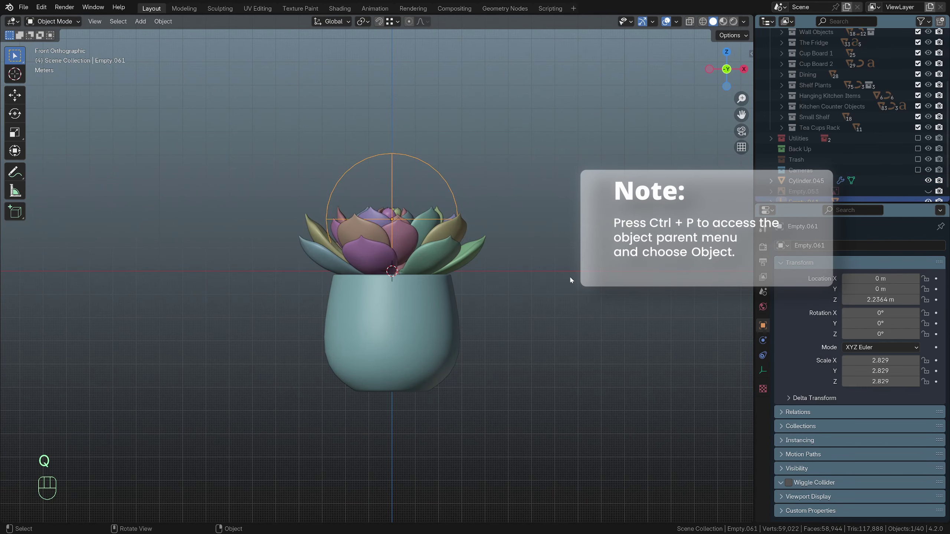
Test the parenting by rotating the empty about Z and moving it with the leaves
key(r)
key(z)
click(470, 305)
key(g)
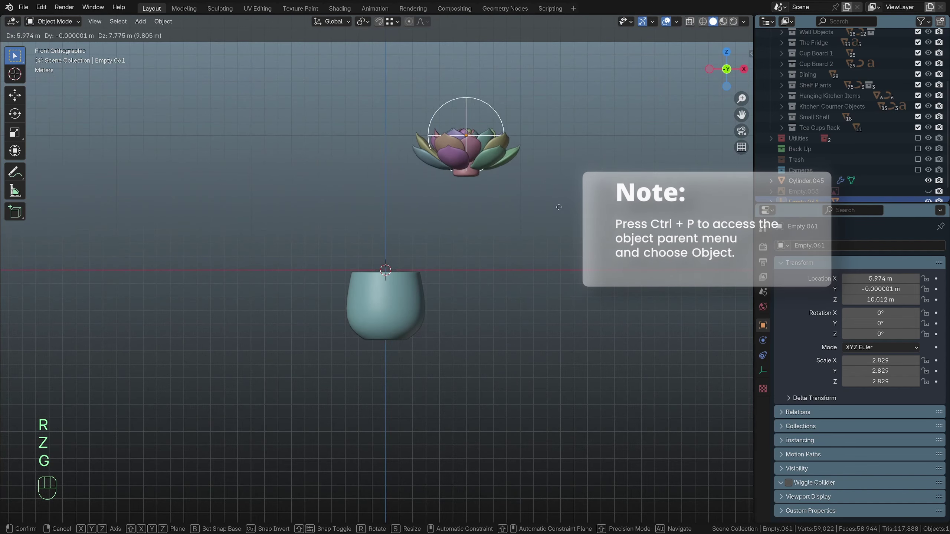
right_click(488, 186)
Parent the sphere empty to the pot so the whole plant follows the pot
scroll(513, 400, up, 2)
shift+click(449, 371)
scroll(618, 298, down, 2)
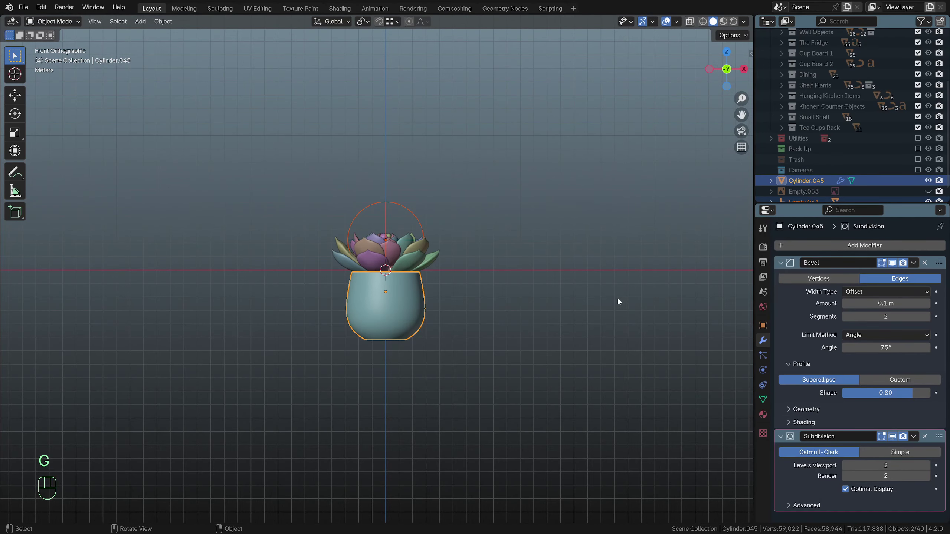
key(q)
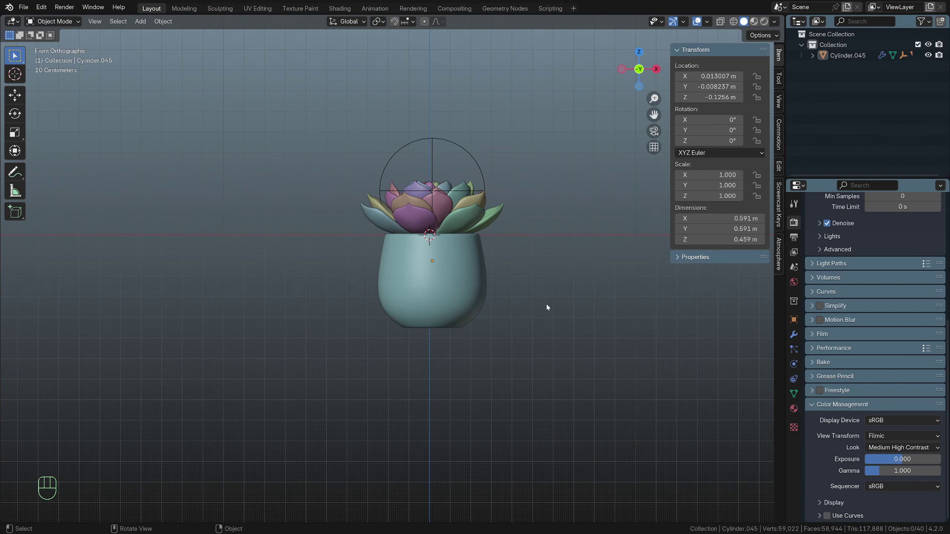
Shorten the pot by raising its lower vertices about 0.036 m along Z in Edit Mode
scroll(507, 297, up, 3)
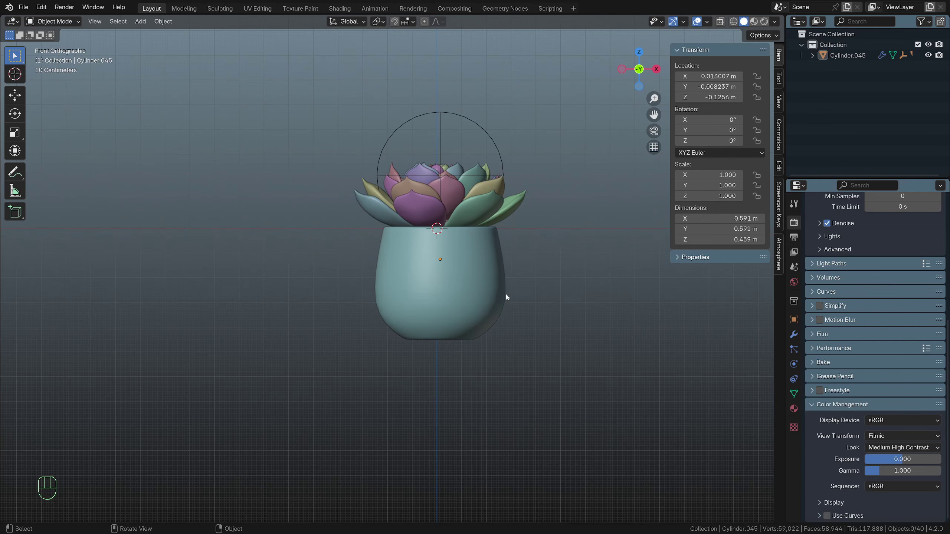
click(438, 281)
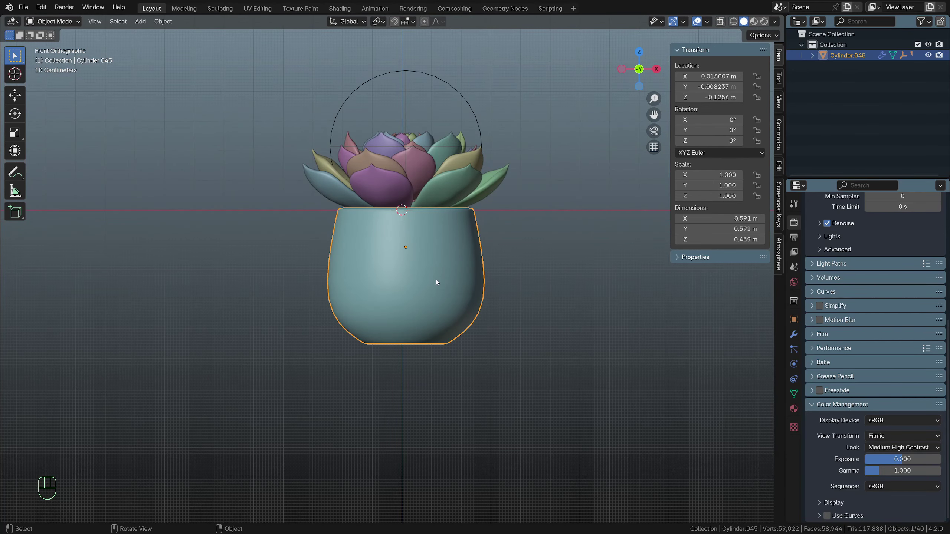
key(Tab)
key(alt+z)
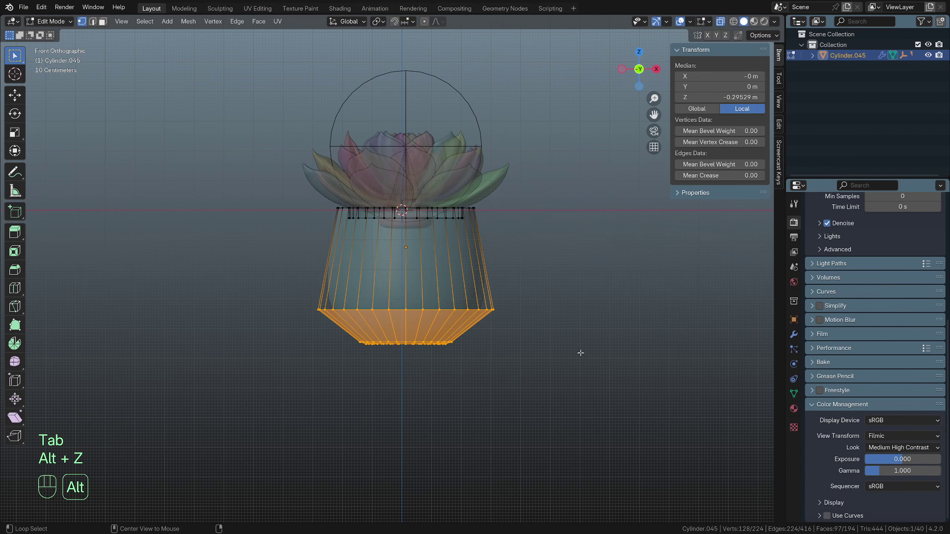
key(alt+z)
scroll(526, 354, up, 1)
scroll(525, 354, up, 1)
key(g)
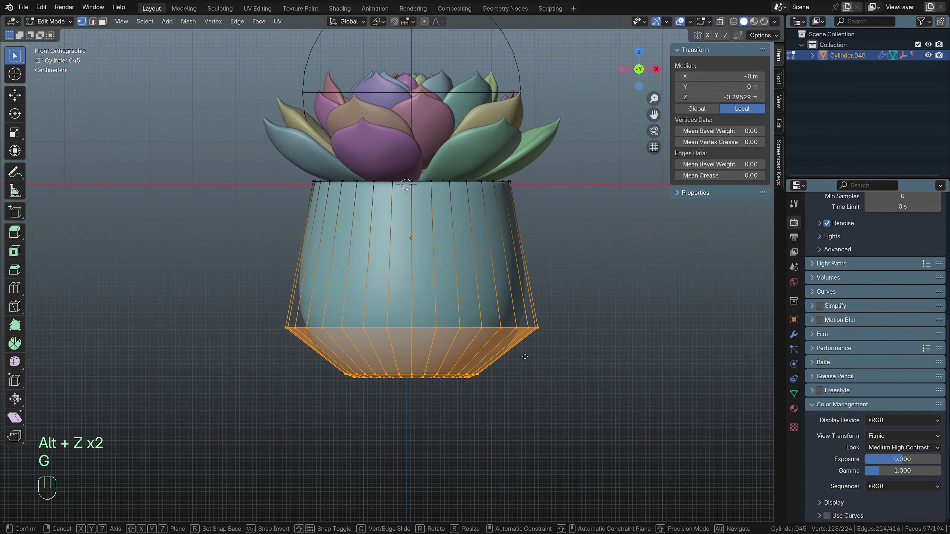
key(z)
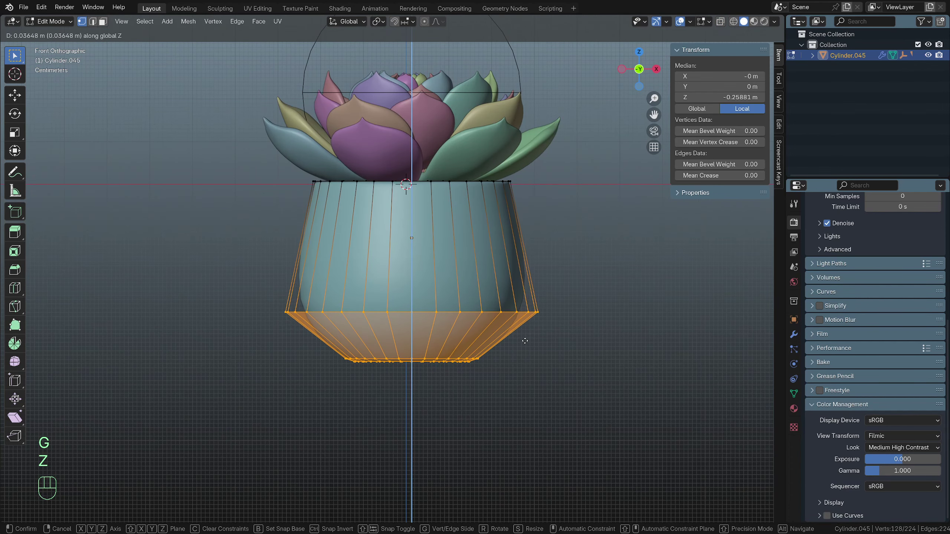
click(525, 341)
key(Tab)
scroll(524, 339, down, 4)
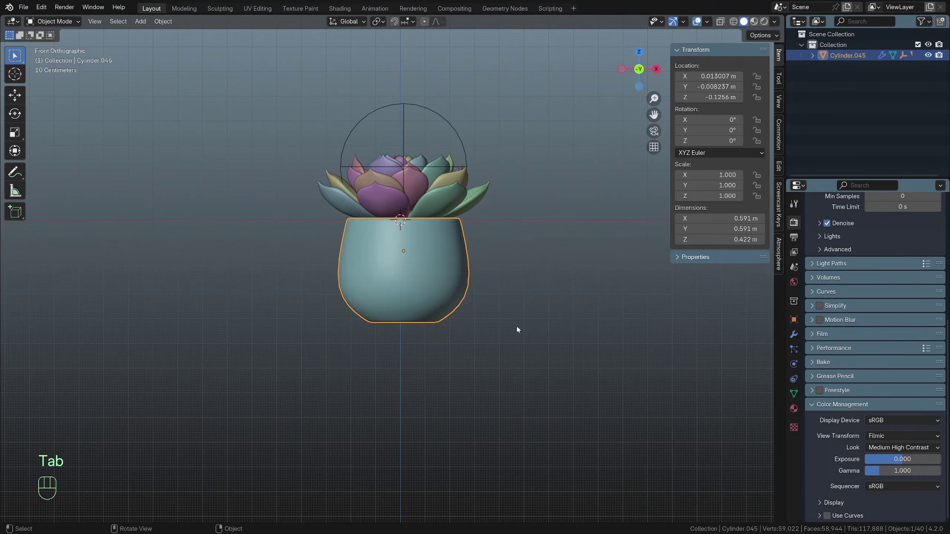
Raise the plant and pot together about 0.42 m along Z, and select only the pot
scroll(512, 322, down, 3)
middle_drag(485, 304, 470, 316)
drag(285, 129, 505, 366)
key(KP_1)
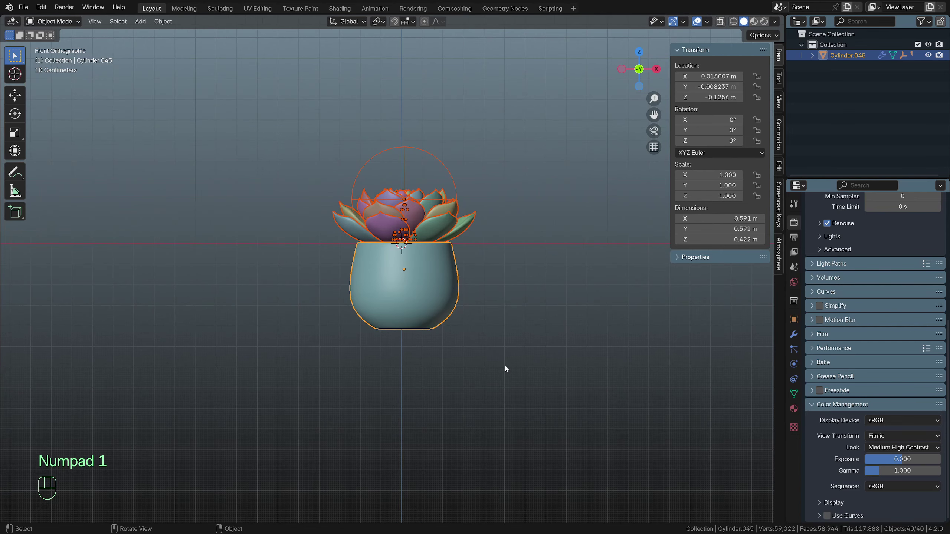
key(g)
key(z)
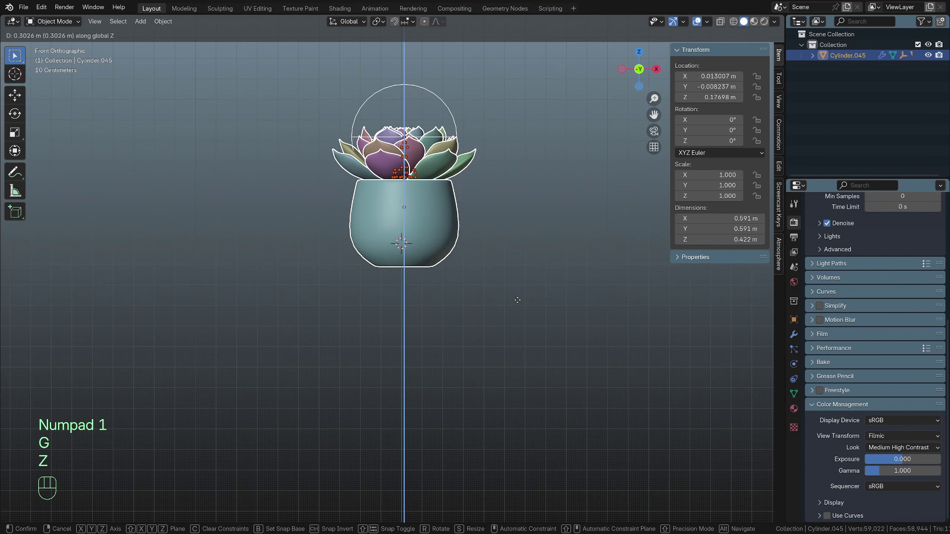
click(520, 280)
middle_drag(520, 280, 442, 270)
click(436, 263)
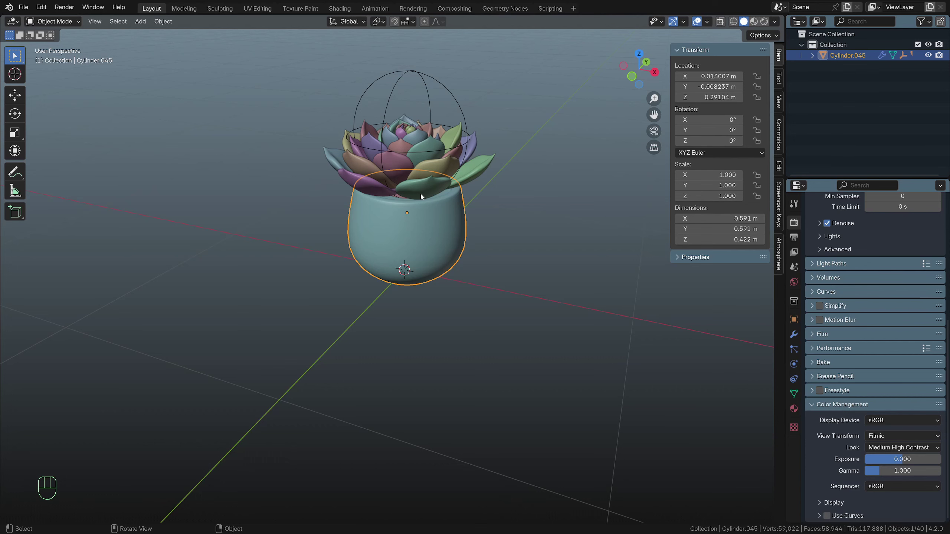
Test-move the pot from the front view to check that the plant follows it
key(KP_1)
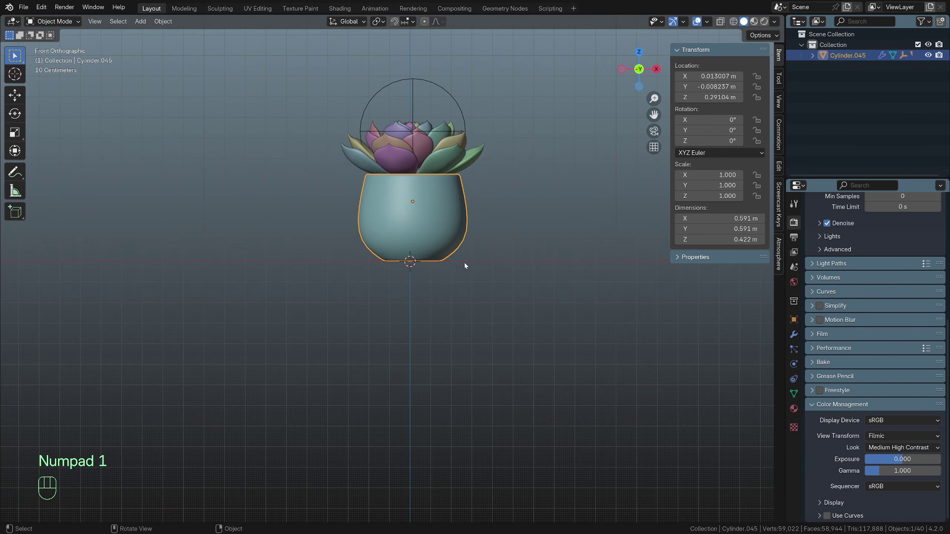
shift+middle_drag(464, 264, 449, 286)
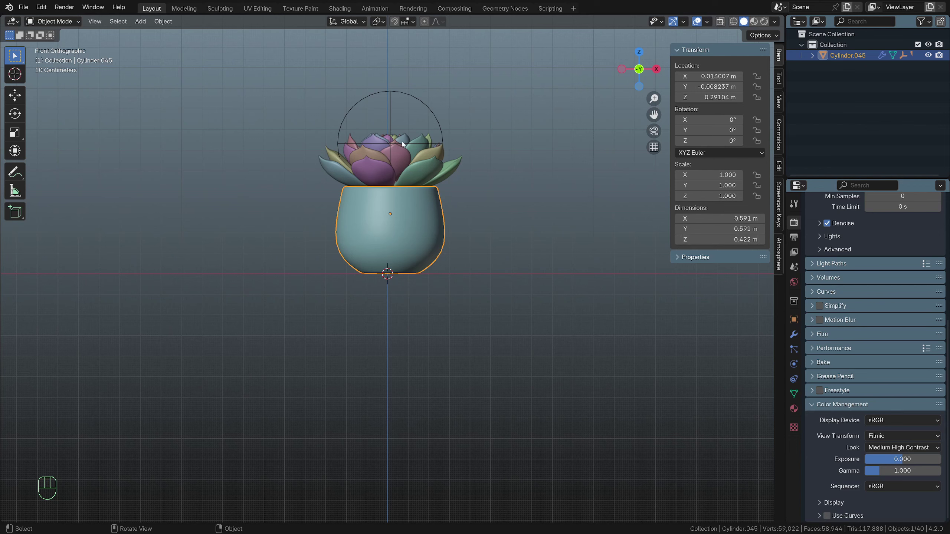
key(g)
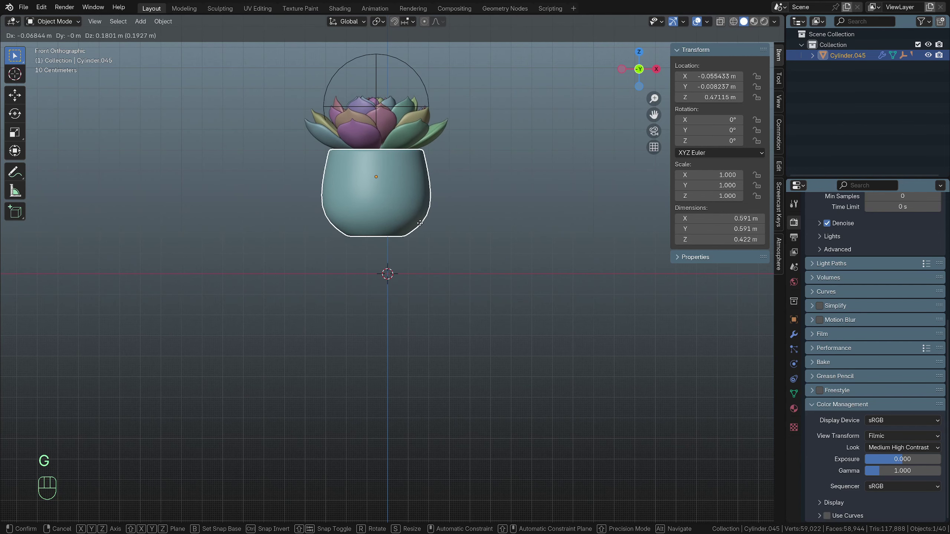
right_click(448, 293)
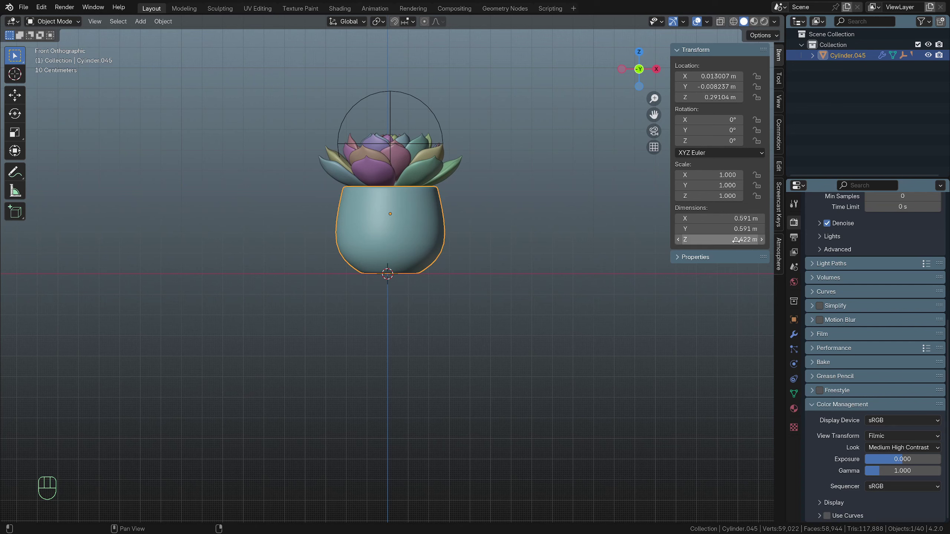
Scale the potted plant uniformly to about 0.225 and lower it about 0.22 m to stand at the world origin
key(s)
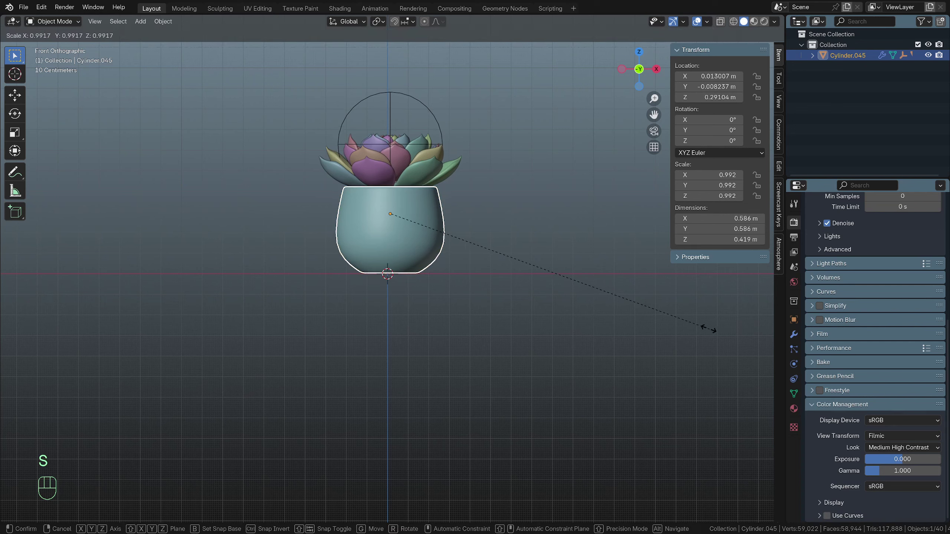
click(467, 239)
scroll(440, 273, up, 3)
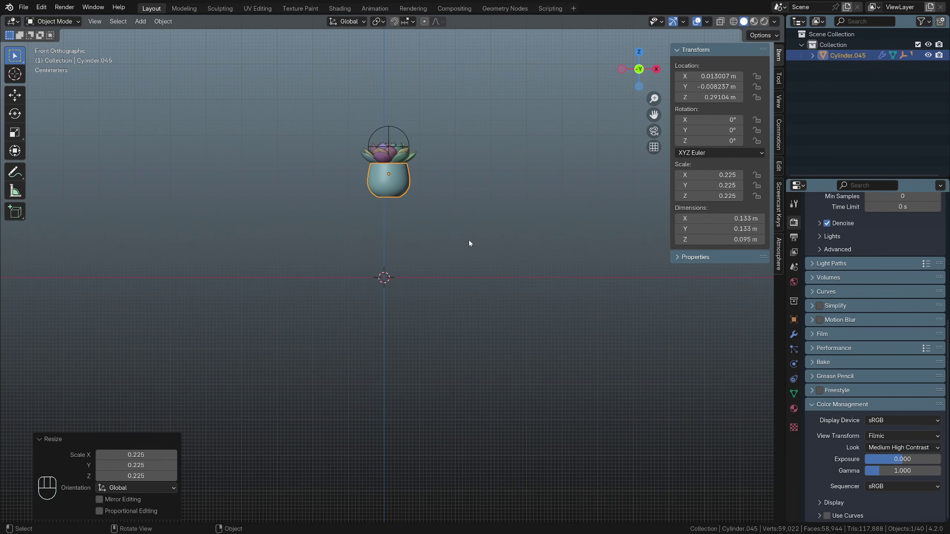
key(g)
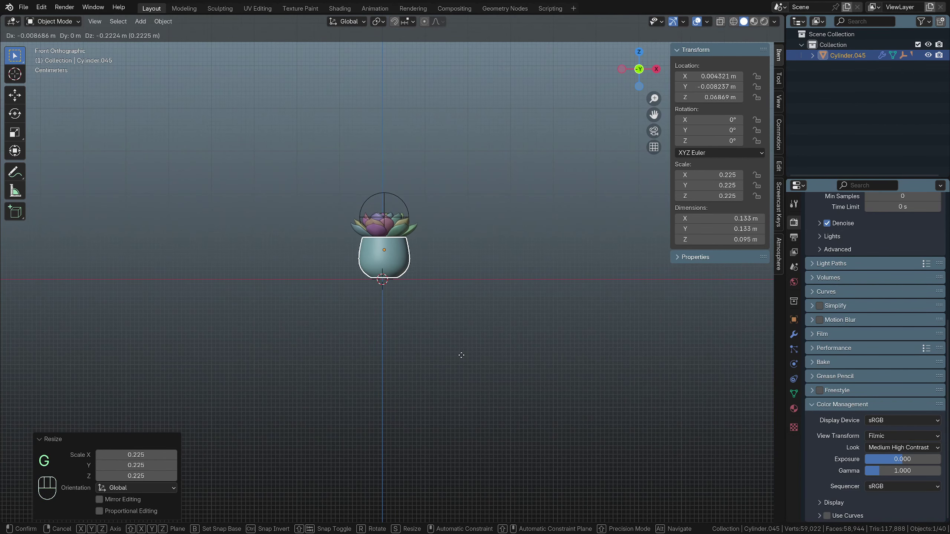
click(462, 356)
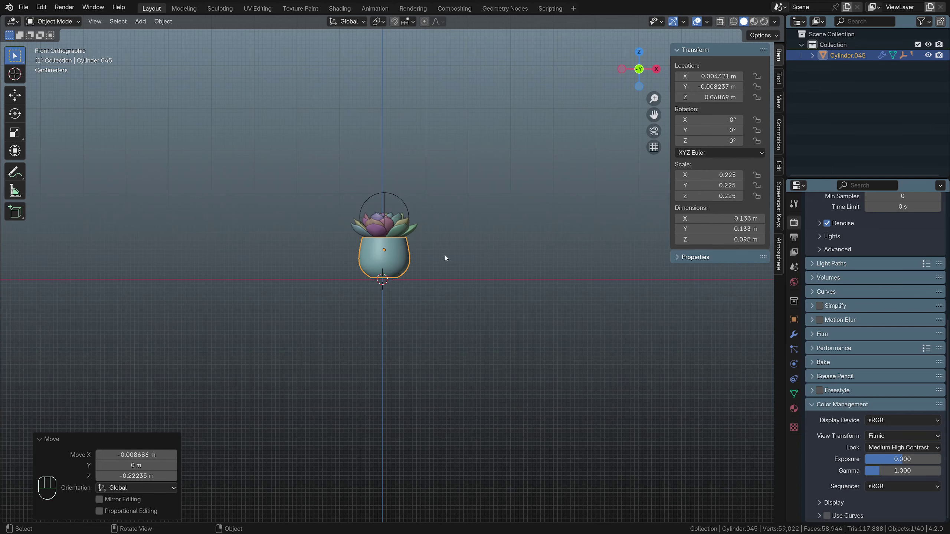
Apply the pot's scale
key(KP_Decimal)
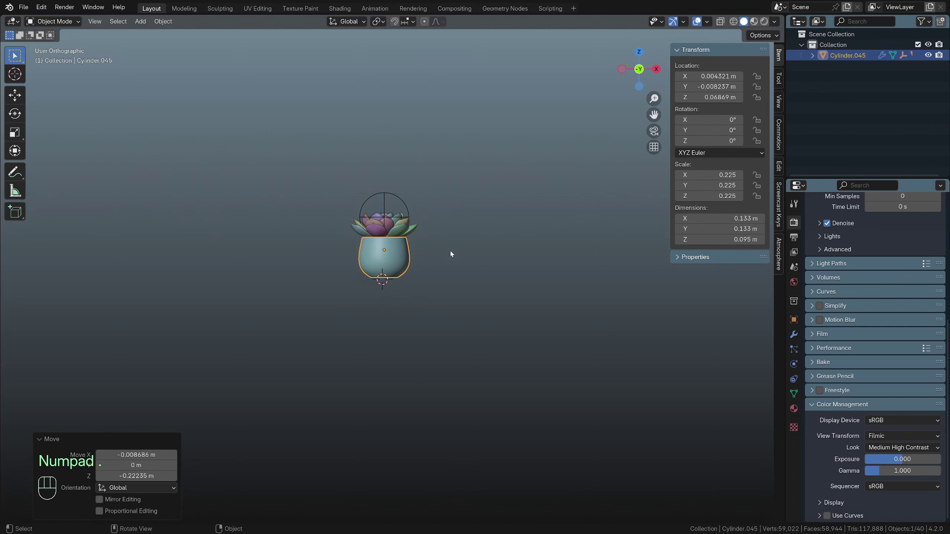
middle_drag(450, 251, 529, 357)
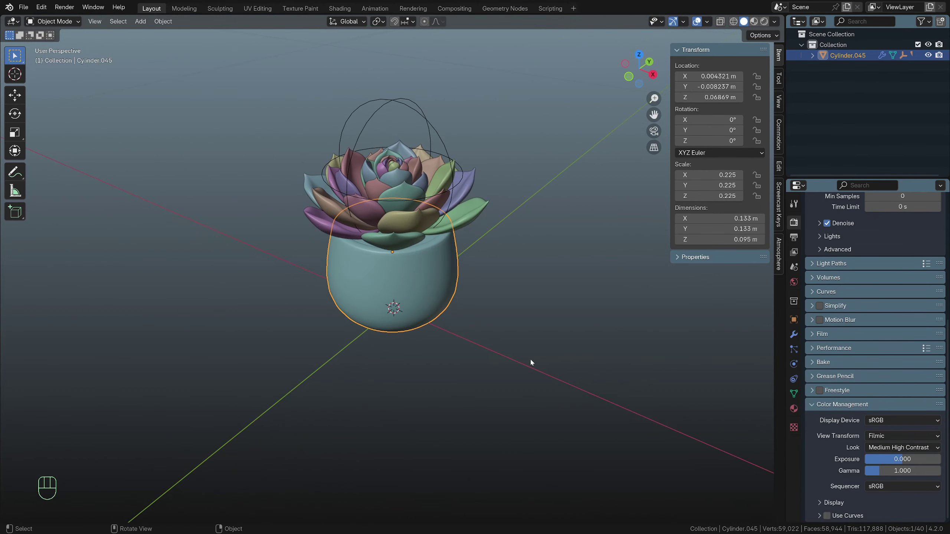
key(ctrl+a)
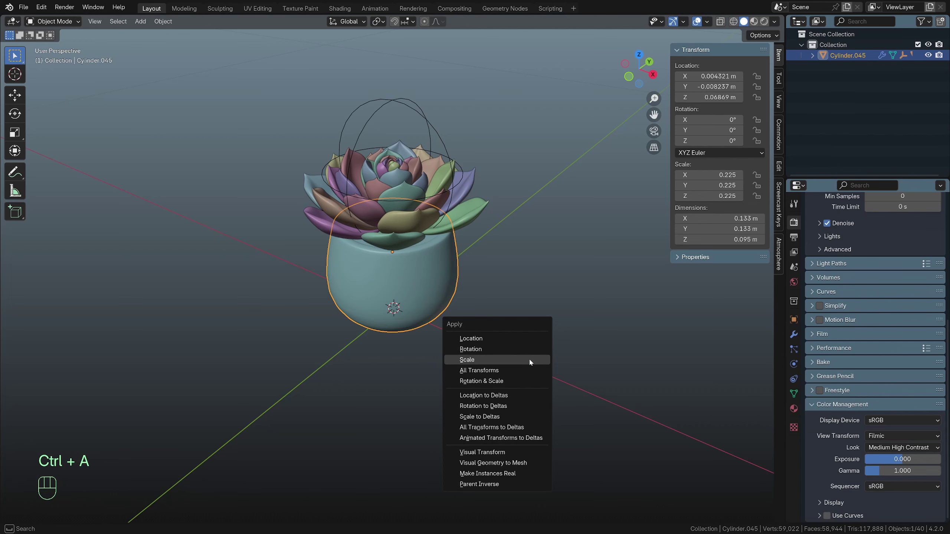
click(529, 358)
Select the succulent's leaves, stem and empty from the front, and apply their scale
key(KP_1)
key(b)
drag(346, 181, 537, 206)
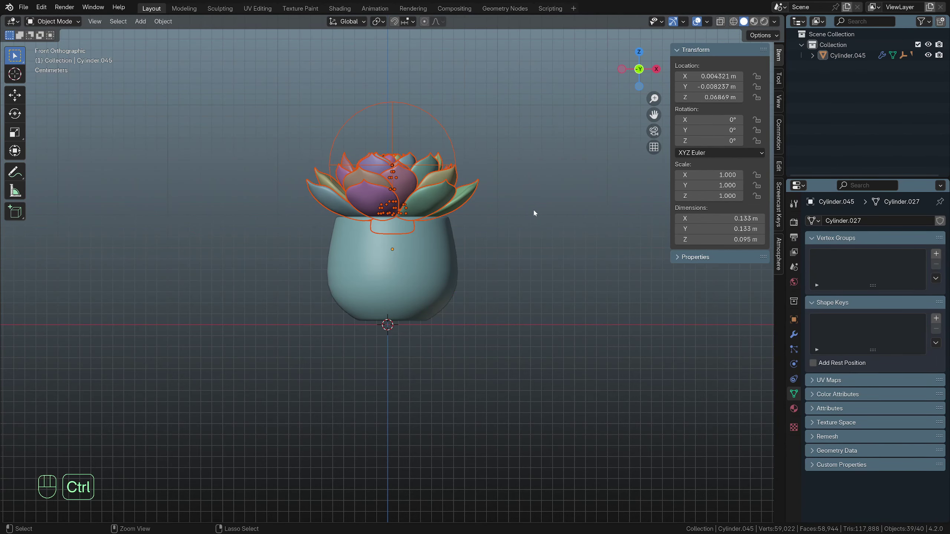
key(ctrl+a)
click(533, 210)
Select one front leaf and try rotating it about its local X axis
middle_drag(533, 212, 465, 295)
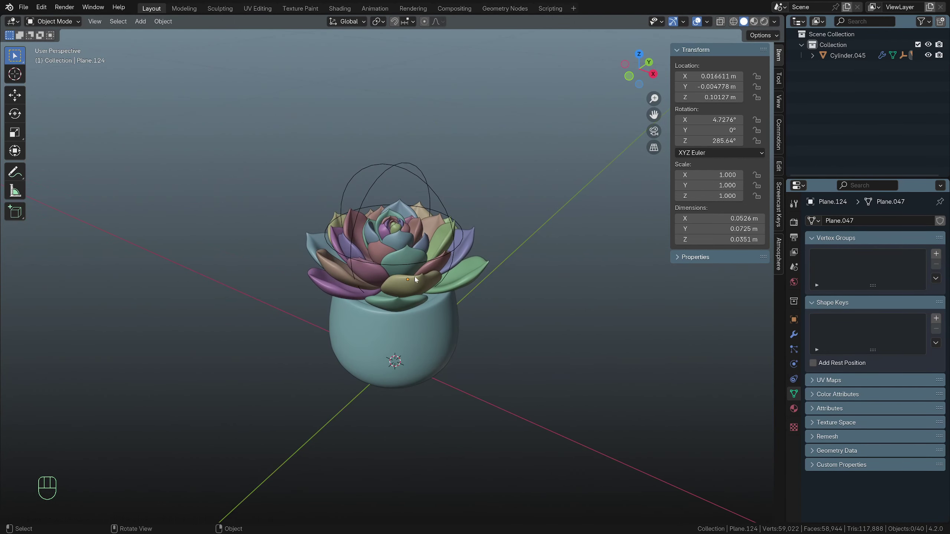
click(409, 253)
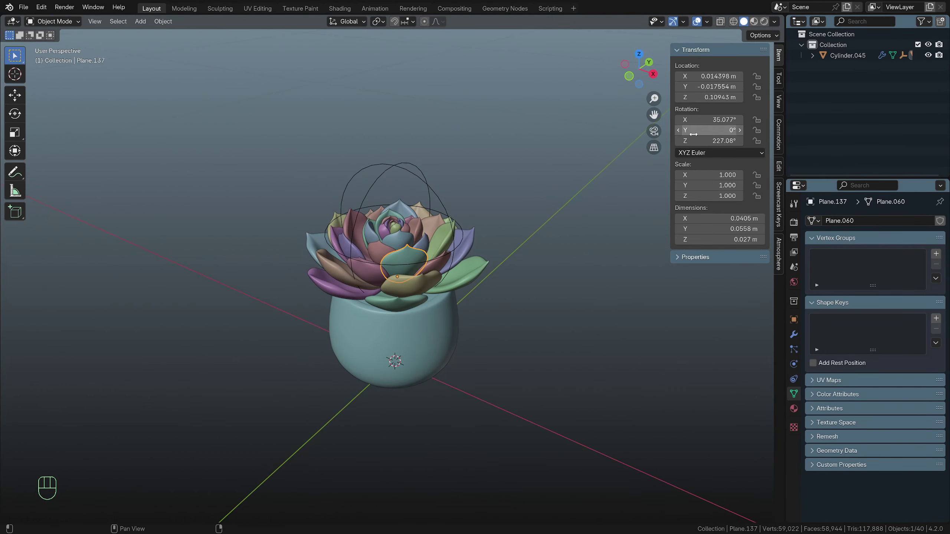
key(r)
key(x)
key(x)
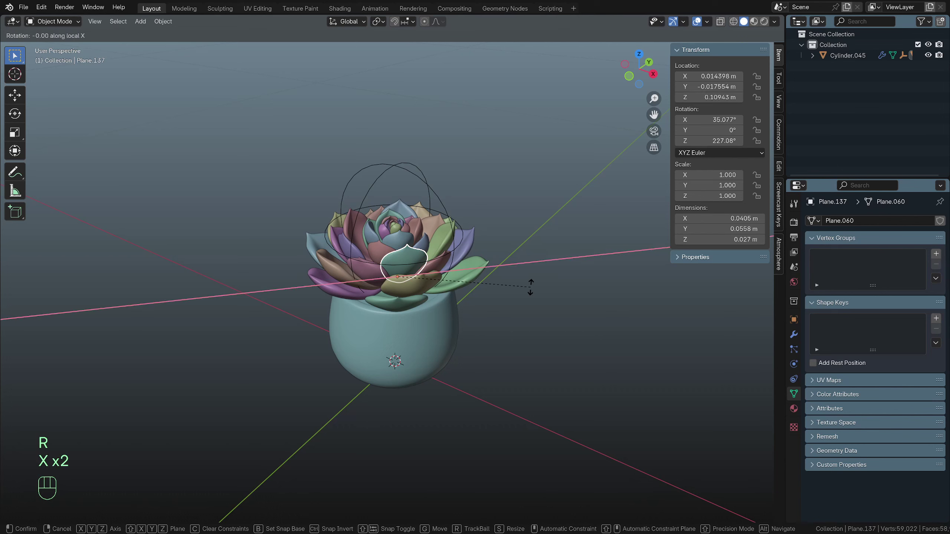
right_click(529, 284)
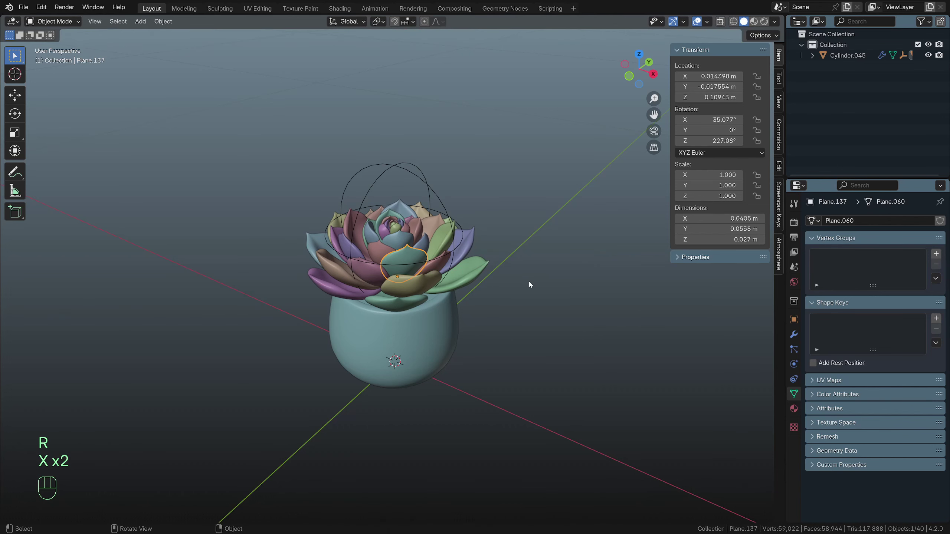
click(509, 313)
Rename the pot object as Pot
scroll(511, 308, down, 4)
middle_drag(477, 352, 420, 298)
click(420, 299)
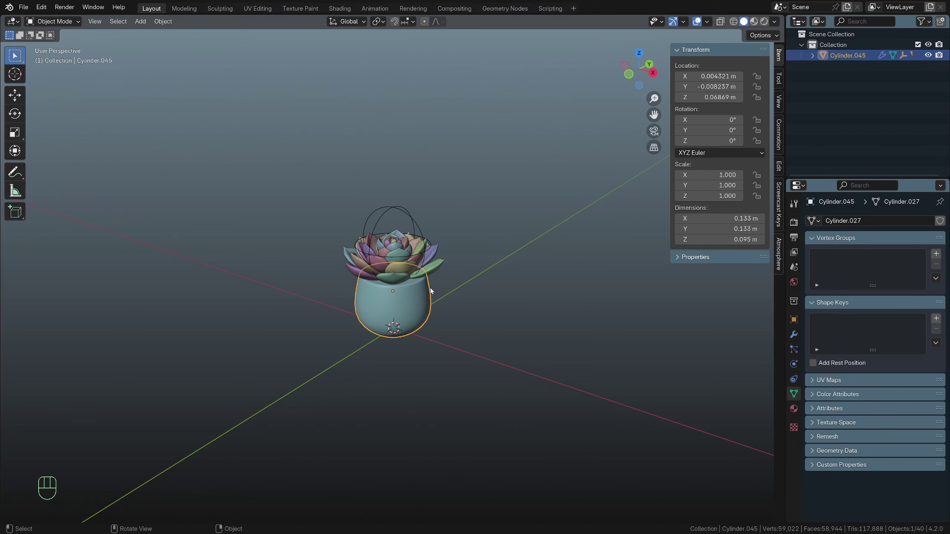
key(F2)
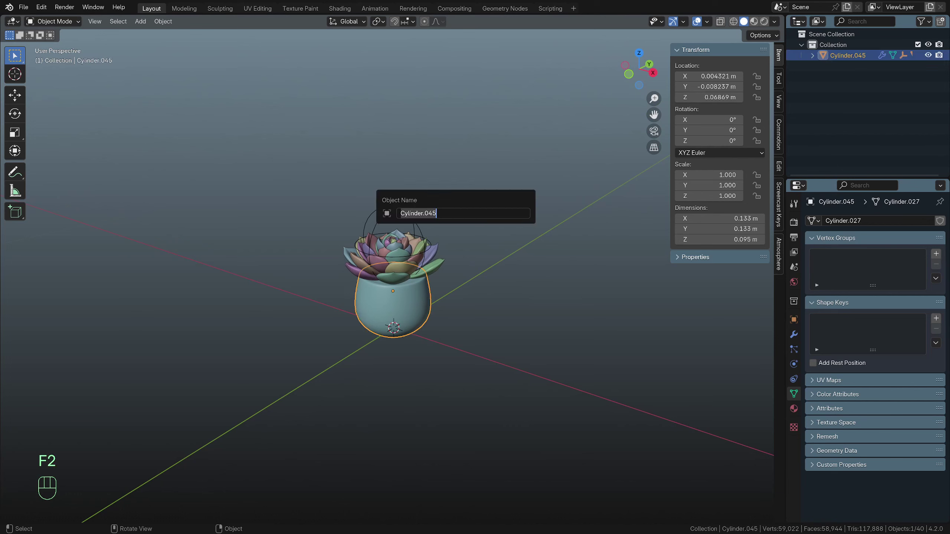
key(BackSpace)
text(Pot)
key(Return)
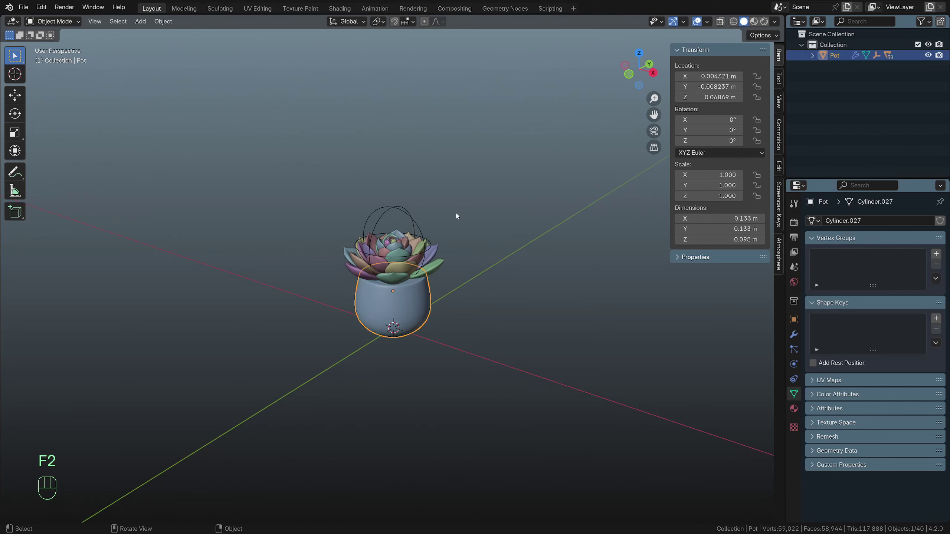
Create a new material on the pot and name it Pot
scroll(479, 269, up, 4)
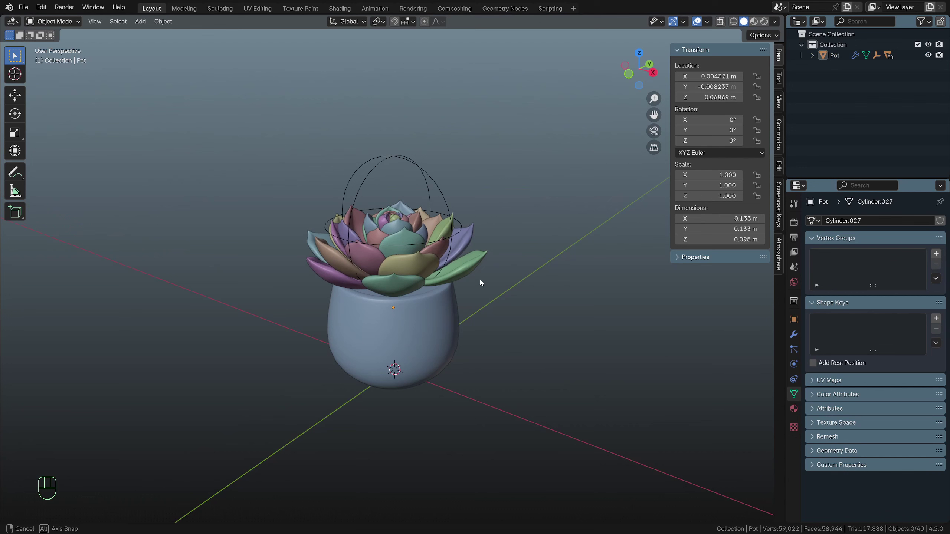
click(794, 409)
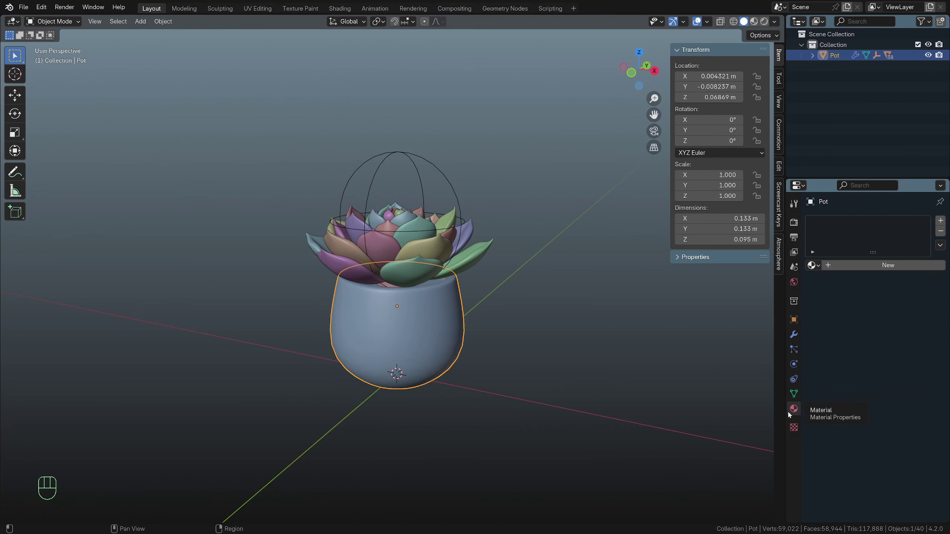
click(887, 265)
click(852, 268)
text(P)
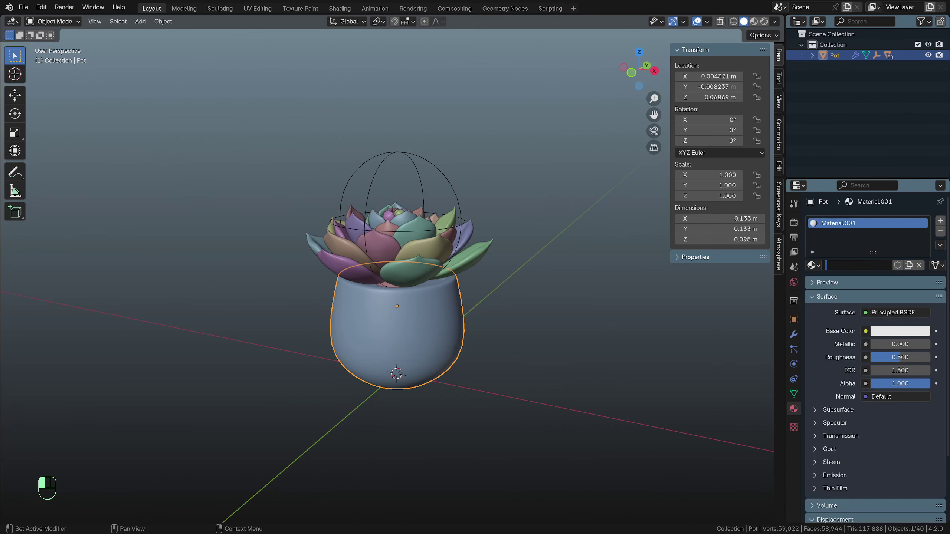
text(ot)
key(Return)
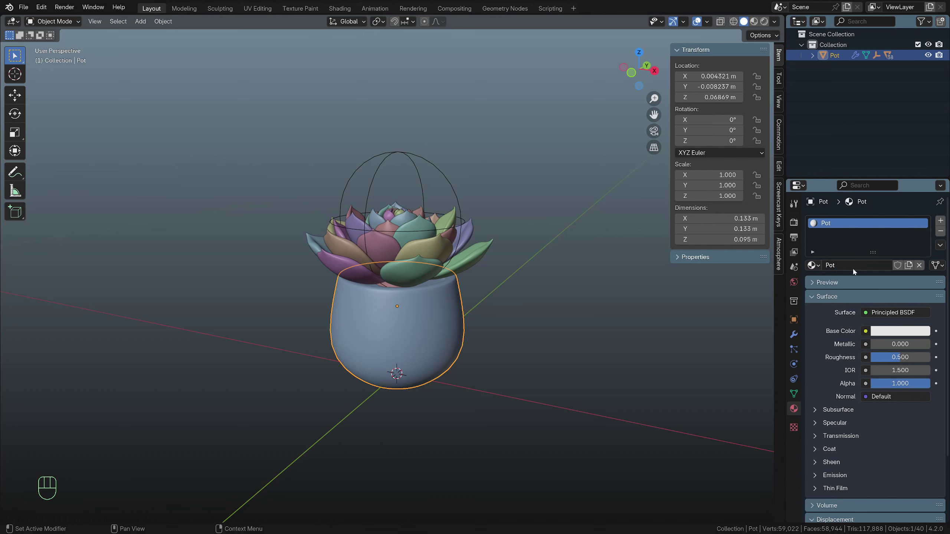
Create a new material on the front leaf and open its name for editing
click(418, 227)
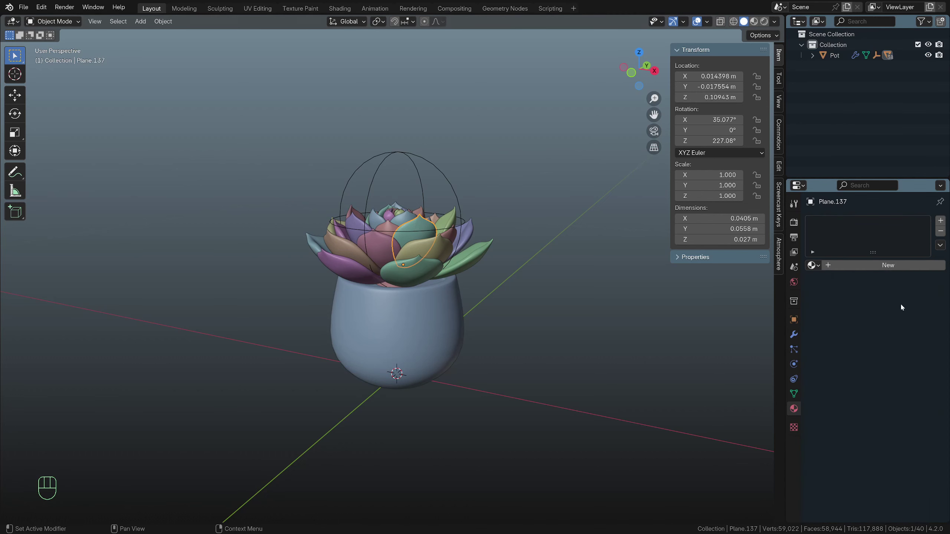
click(888, 266)
click(860, 265)
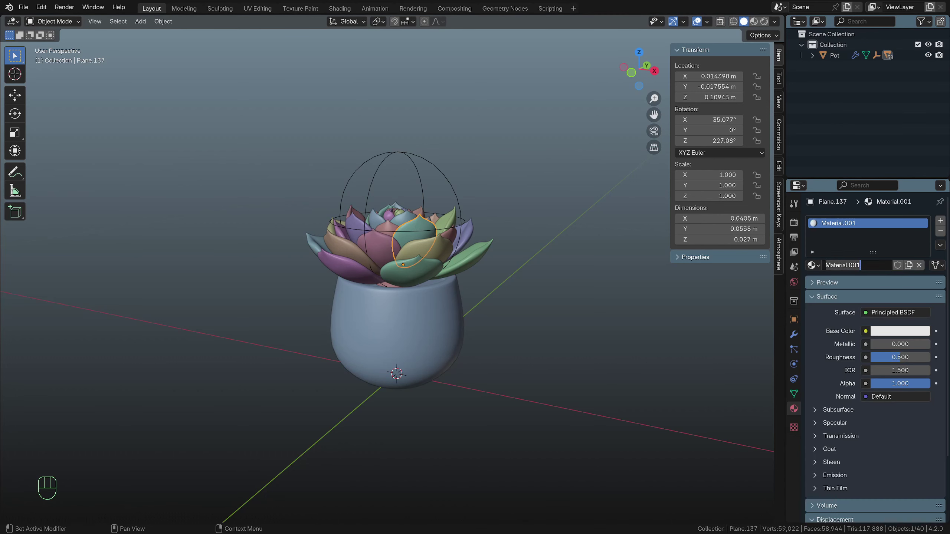
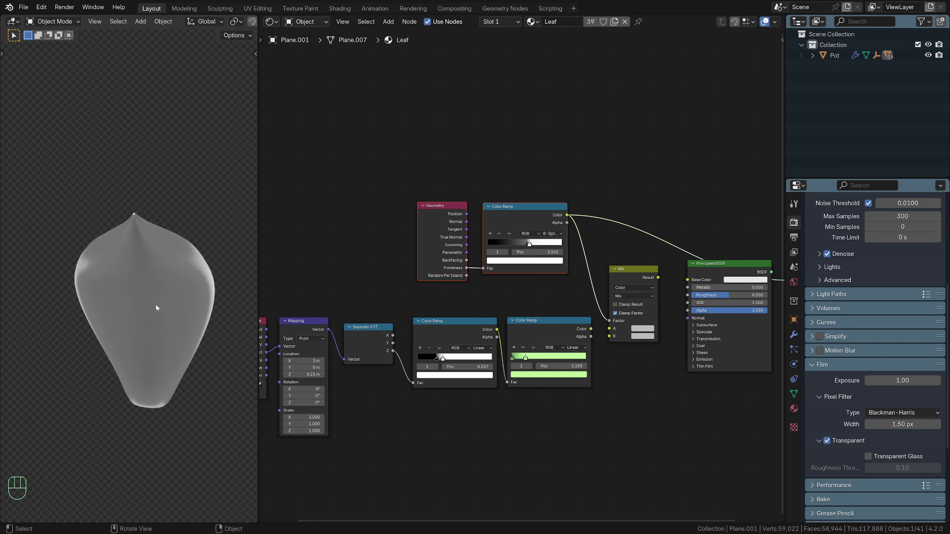
Connect the green Color Ramp's color to the Mix node's A input and move the lower row of gradient nodes up
drag(591, 329, 610, 328)
scroll(412, 341, down, 2)
drag(304, 291, 527, 345)
key(g)
click(510, 297)
scroll(609, 336, up, 2)
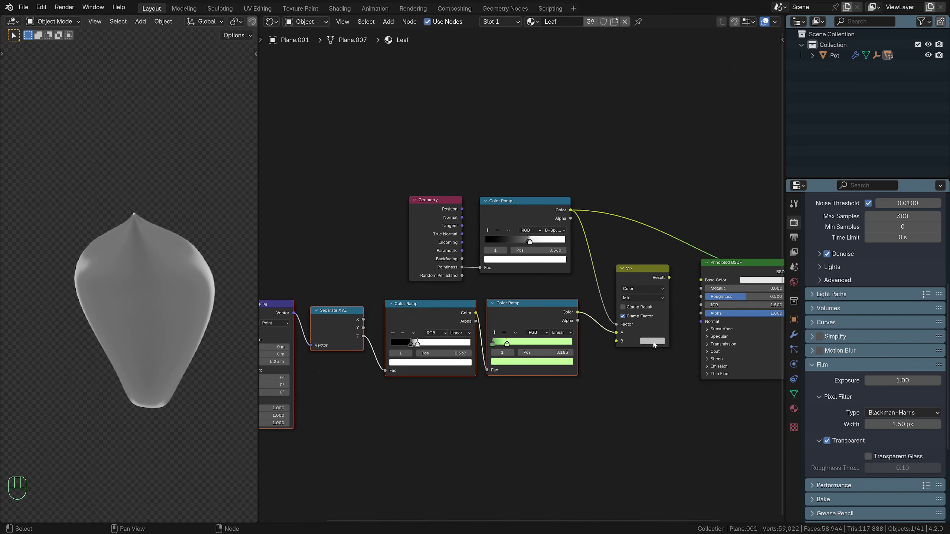
Set the Mix node's B color to hex BB231D and preview the Mix result on the leaf
click(655, 342)
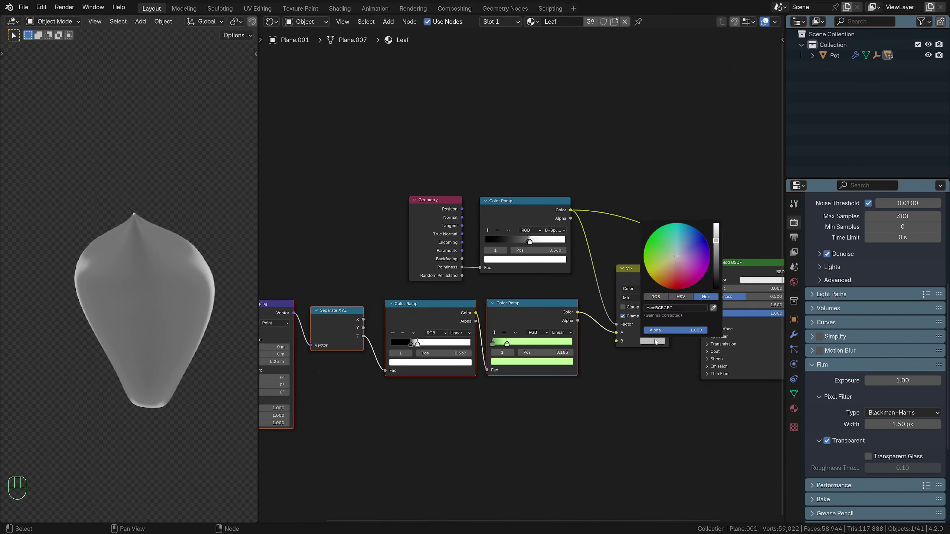
click(670, 308)
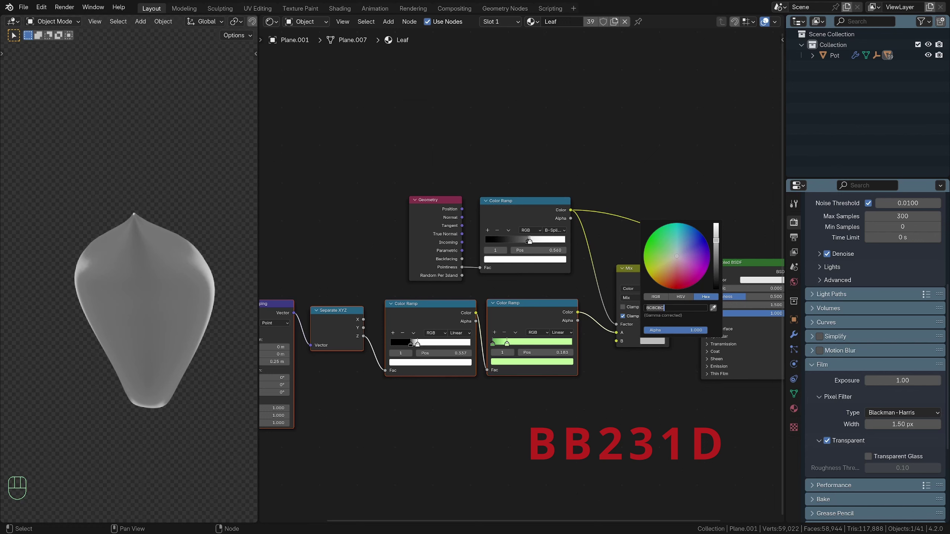
text(BB231D)
key(Return)
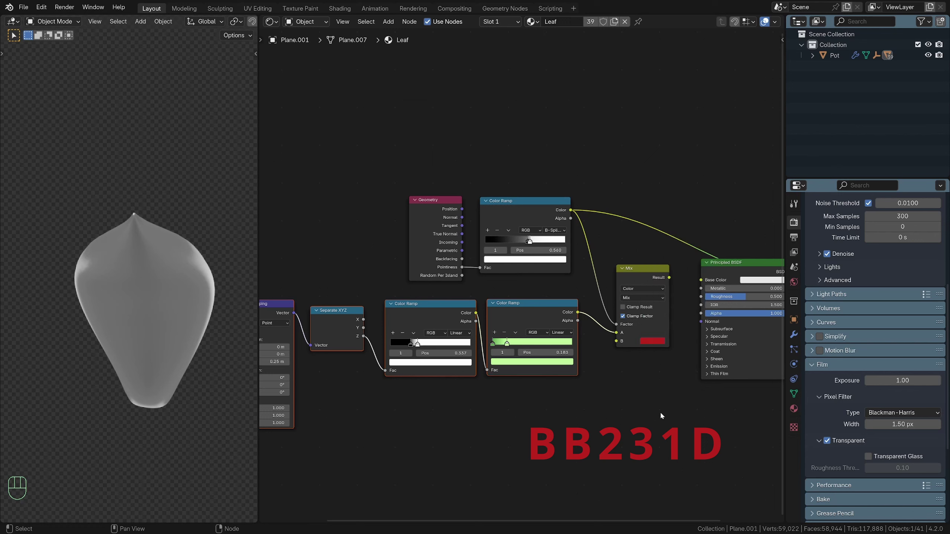
ctrl+shift+click(646, 271)
Reposition the black stop of the pointiness Color Ramp to about 0.510
middle_drag(174, 314, 112, 329)
scroll(547, 303, up, 3)
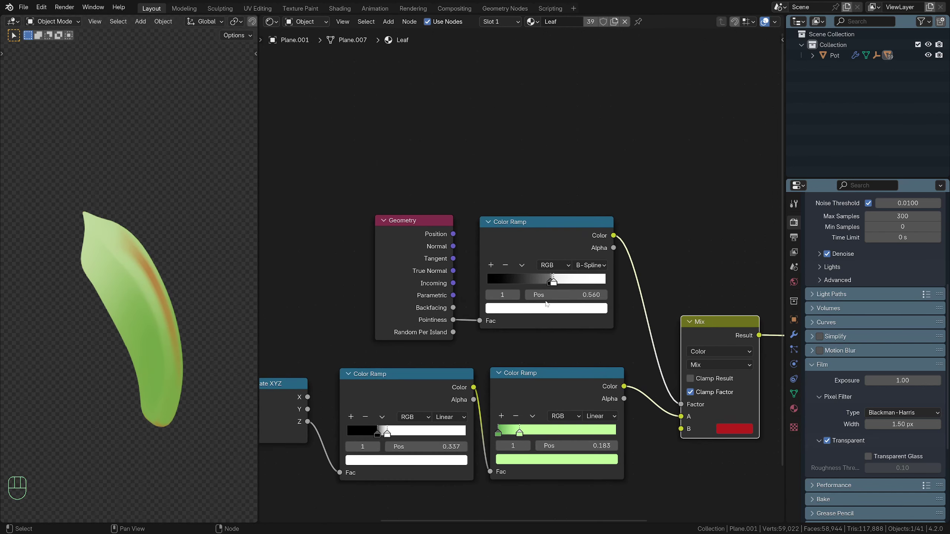
middle_drag(213, 254, 193, 267)
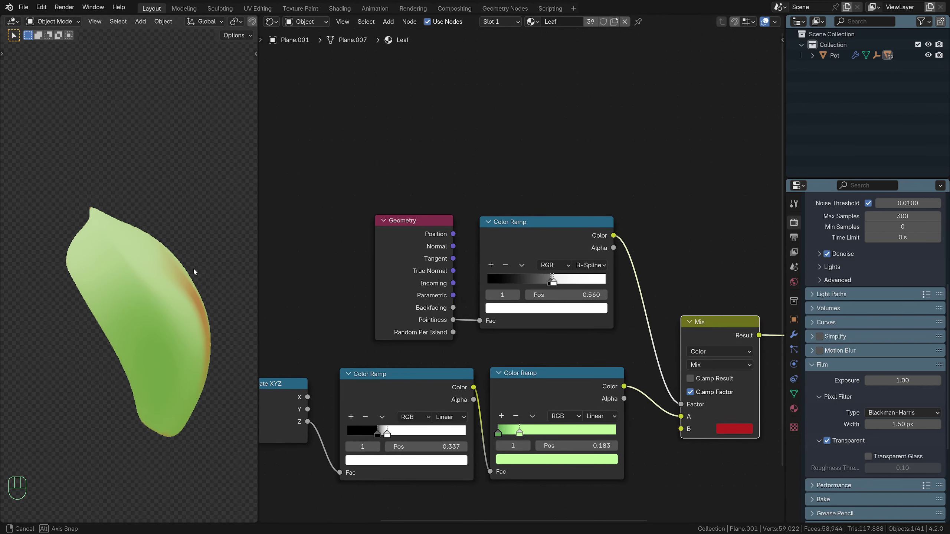
shift+click(549, 283)
shift+drag(549, 283, 546, 284)
mouse_move(128, 286)
middle_down()
mouse_move(198, 277)
mouse_move(242, 248)
mouse_move(171, 266)
middle_up()
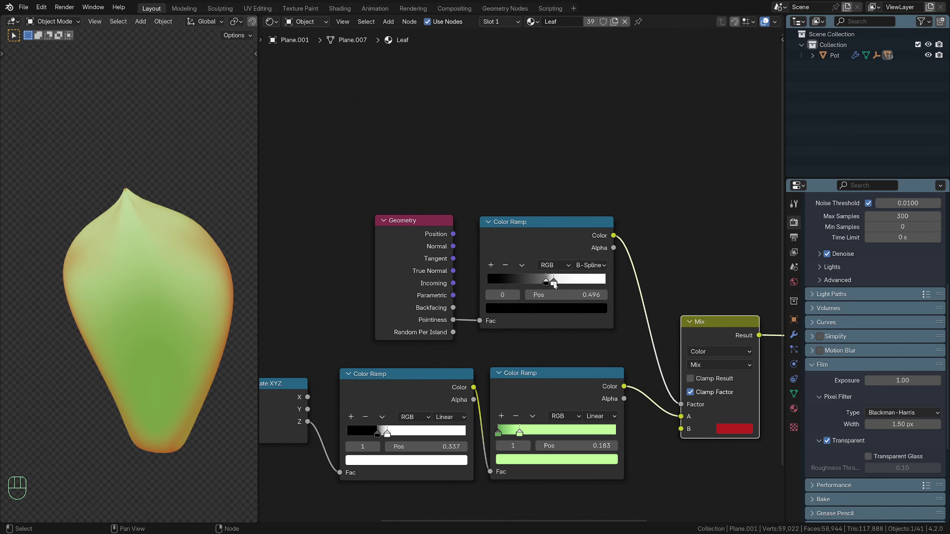
shift+drag(547, 283, 549, 284)
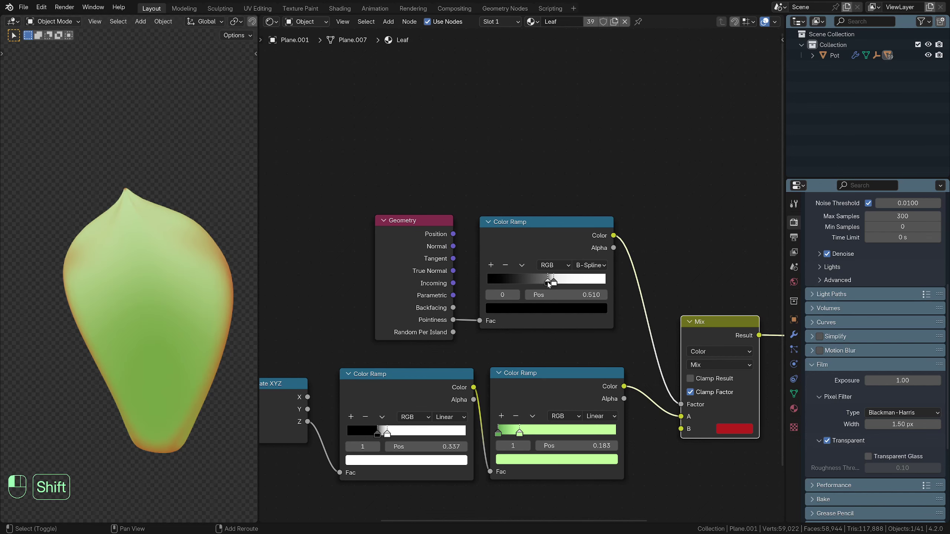
Connect the Mix result to the Principled BSDF's Base Color and route the shader back to the material output
middle_drag(72, 267, 67, 310)
middle_drag(760, 337, 536, 332)
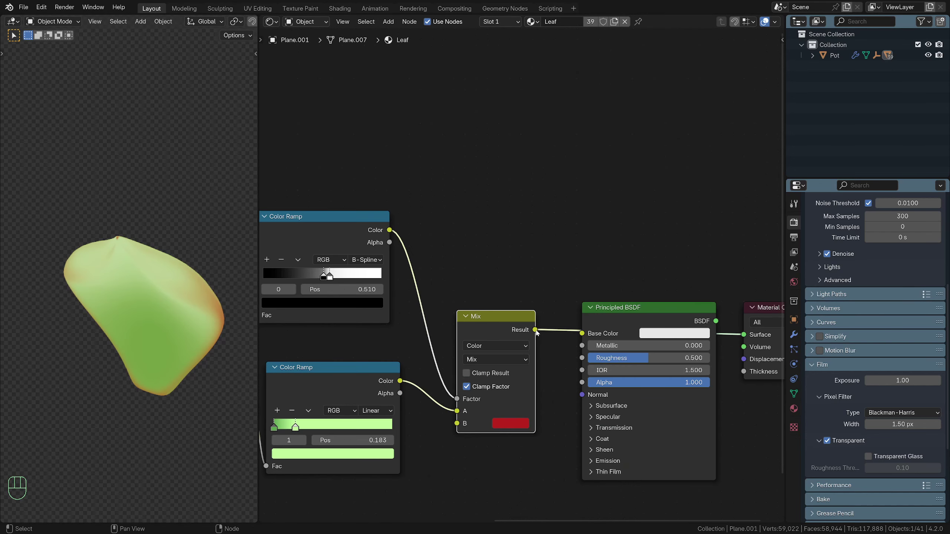
drag(535, 330, 582, 335)
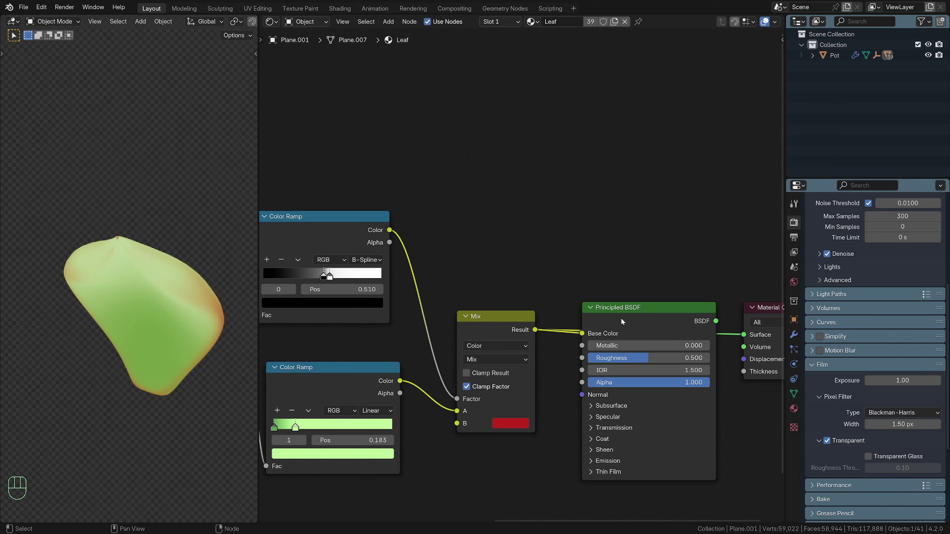
ctrl+shift+click(644, 312)
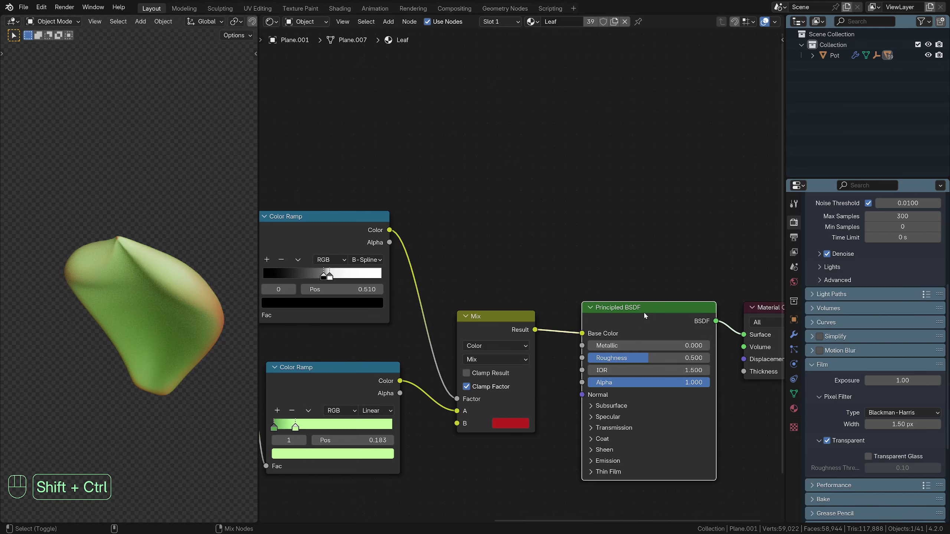
Set the roughness of the leaf's Principled BSDF to 0.6
middle_drag(196, 310, 219, 309)
scroll(645, 326, down, 4)
middle_drag(588, 357, 596, 346)
scroll(585, 278, up, 3)
mouse_move(169, 317)
middle_down()
mouse_move(108, 309)
mouse_move(184, 323)
middle_up()
scroll(145, 299, up, 4)
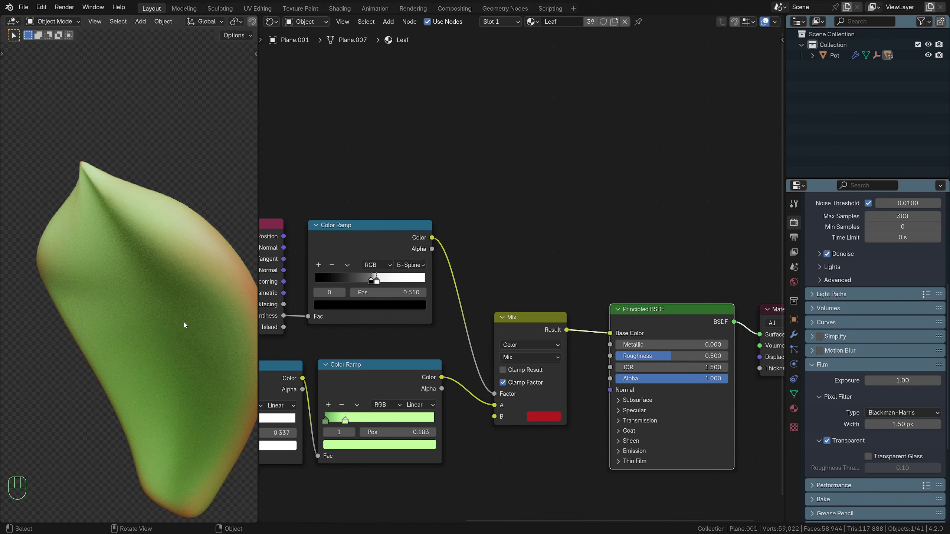
click(678, 356)
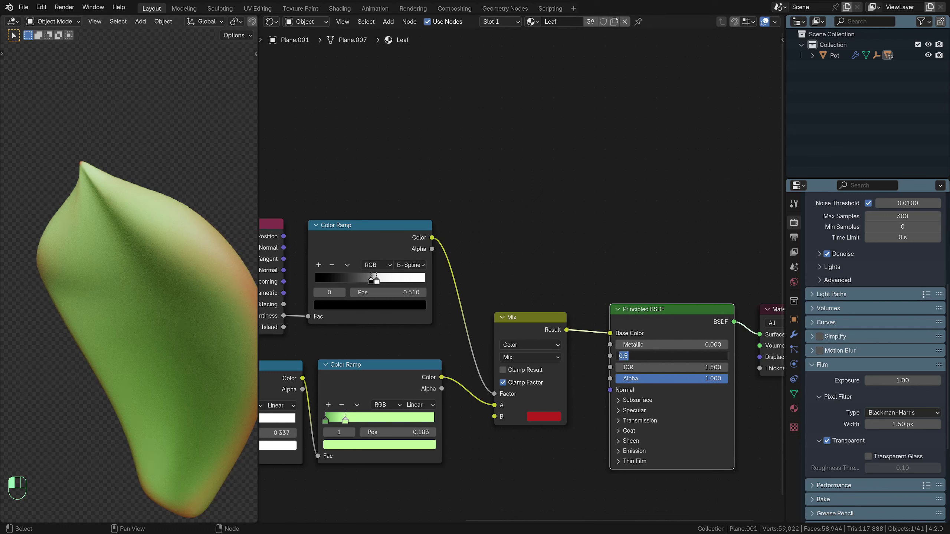
text(.6)
key(Return)
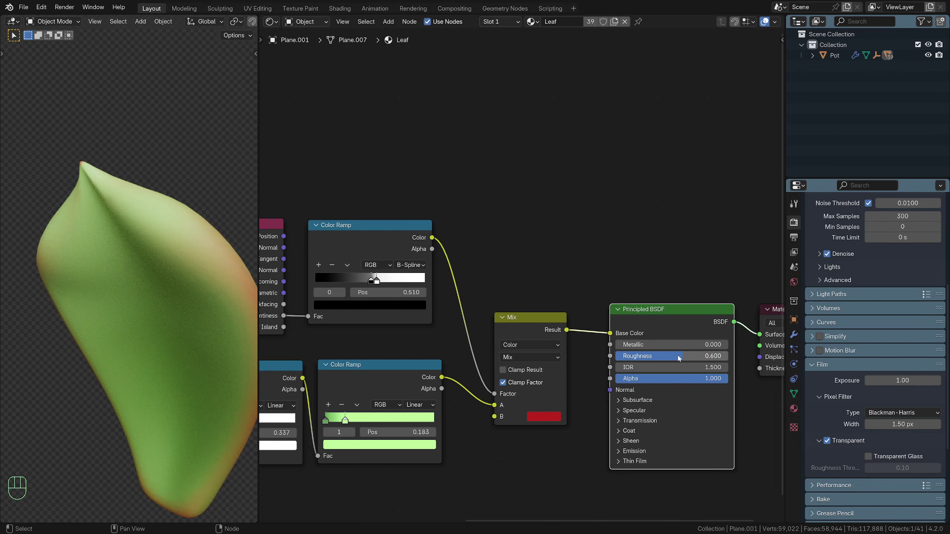
Try a glossier leaf with a roughness of about 0.177 and undo the change
drag(680, 359, 634, 358)
middle_drag(221, 296, 160, 288)
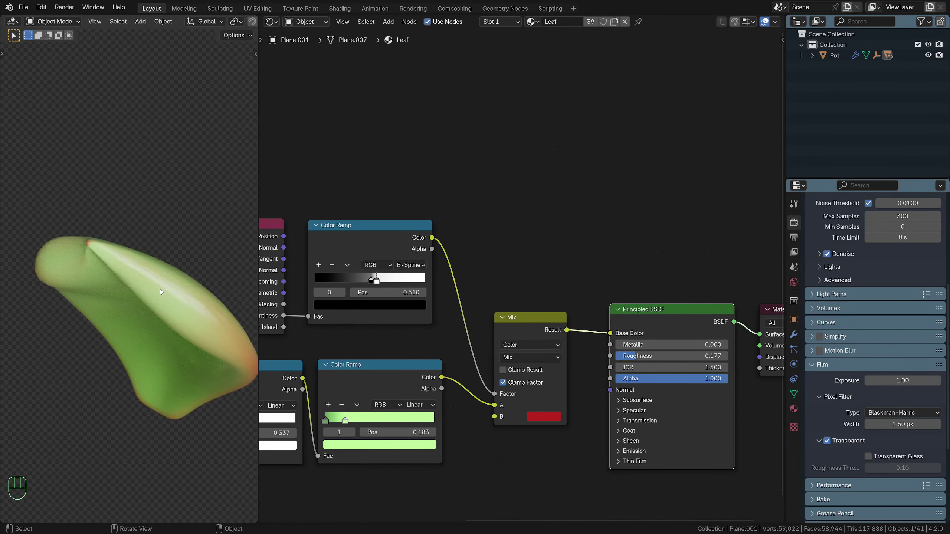
key(ctrl+z)
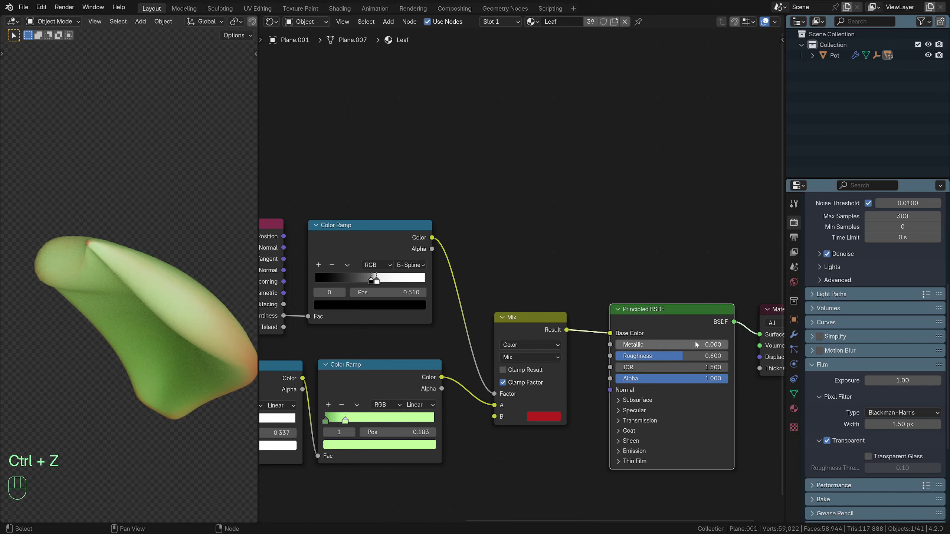
Expand the Principled BSDF's subsurface settings and raise the subsurface weight to 1.000
middle_drag(148, 343, 153, 288)
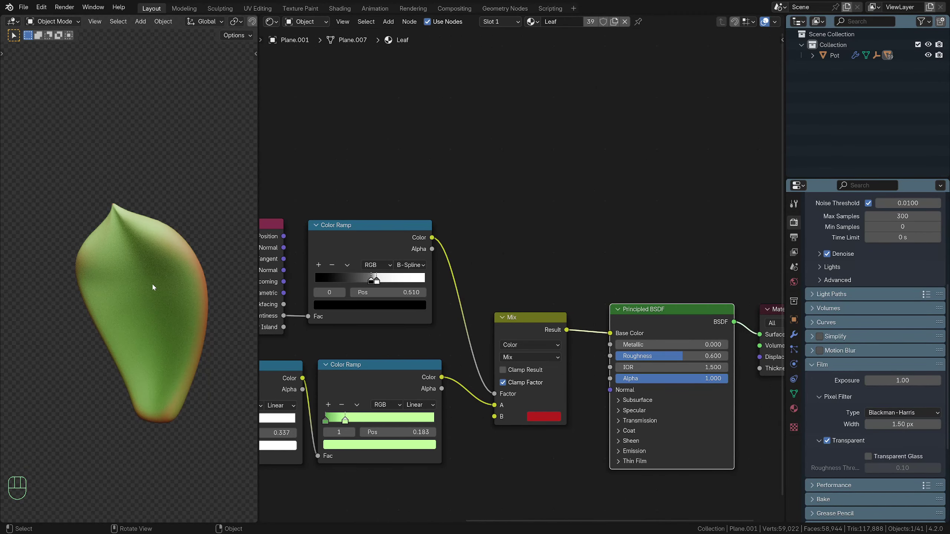
click(619, 400)
scroll(649, 402, up, 2)
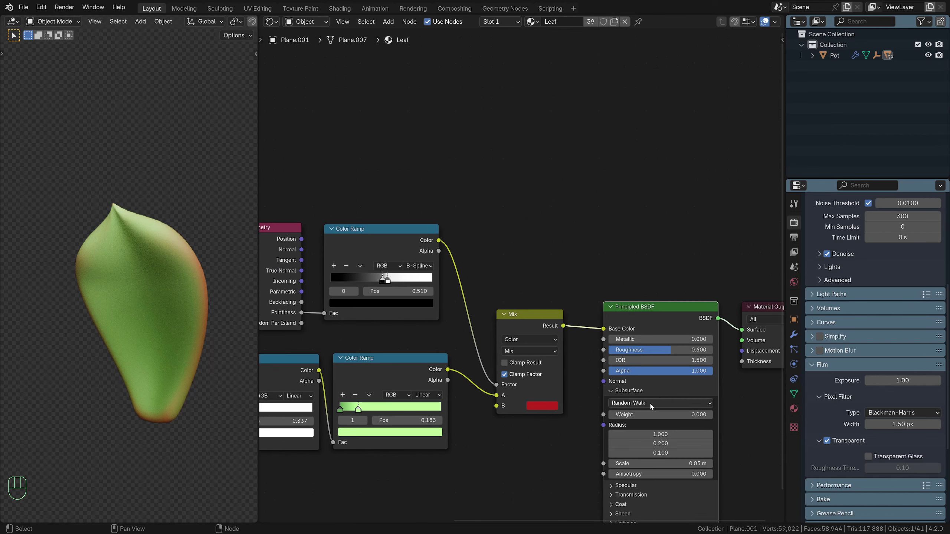
middle_drag(674, 417, 675, 392)
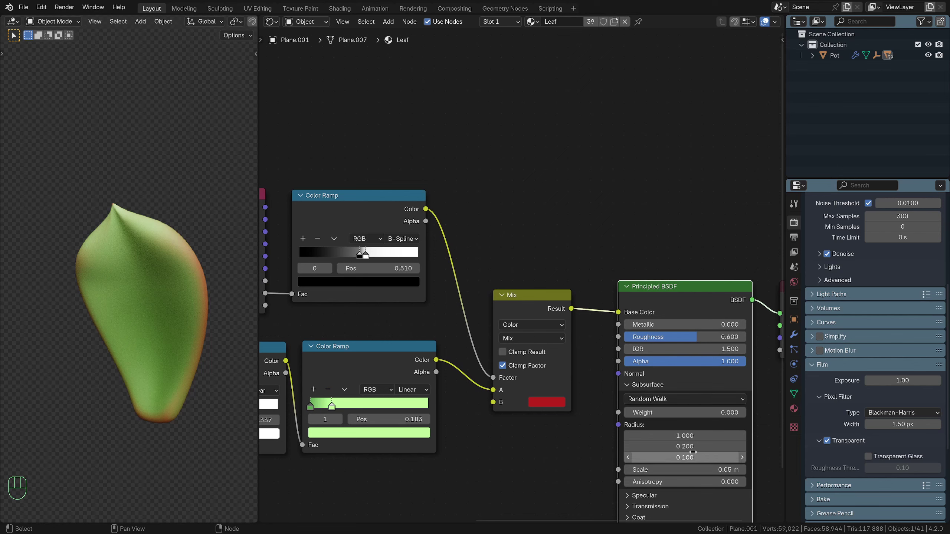
click(638, 413)
drag(638, 413, 666, 413)
Set the Principled BSDF's subsurface radius to 0.2 for red and 0.3 for green
scroll(169, 318, up, 5)
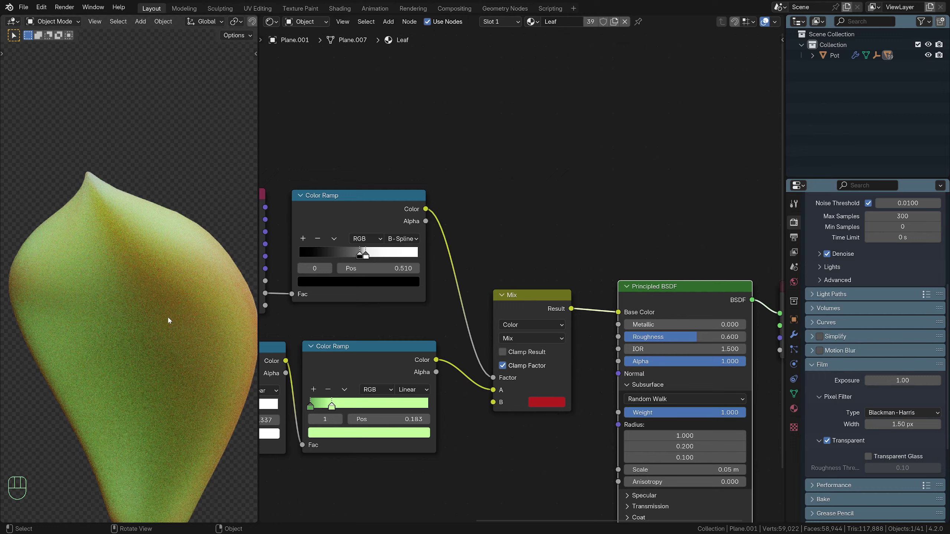
middle_drag(168, 320, 191, 329)
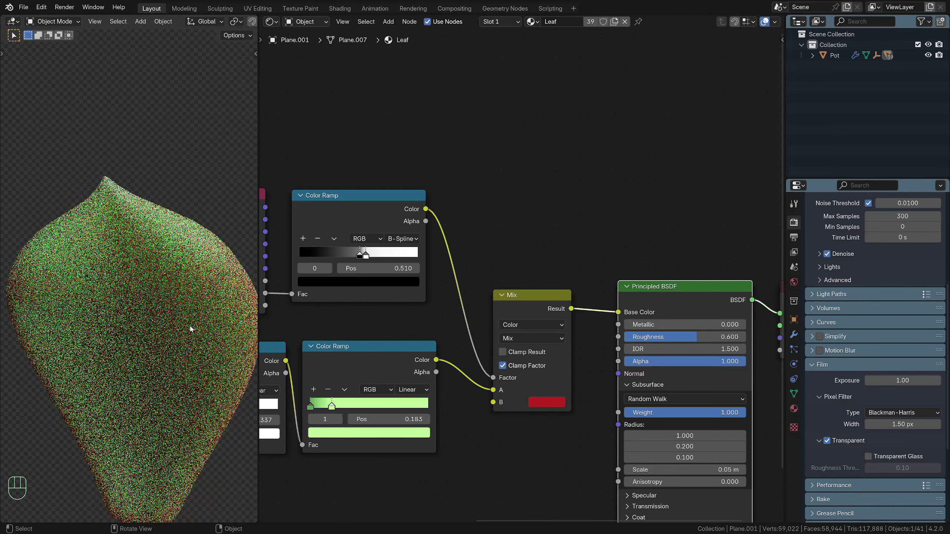
scroll(190, 330, up, 2)
middle_drag(691, 446, 682, 422)
scroll(683, 421, up, 2)
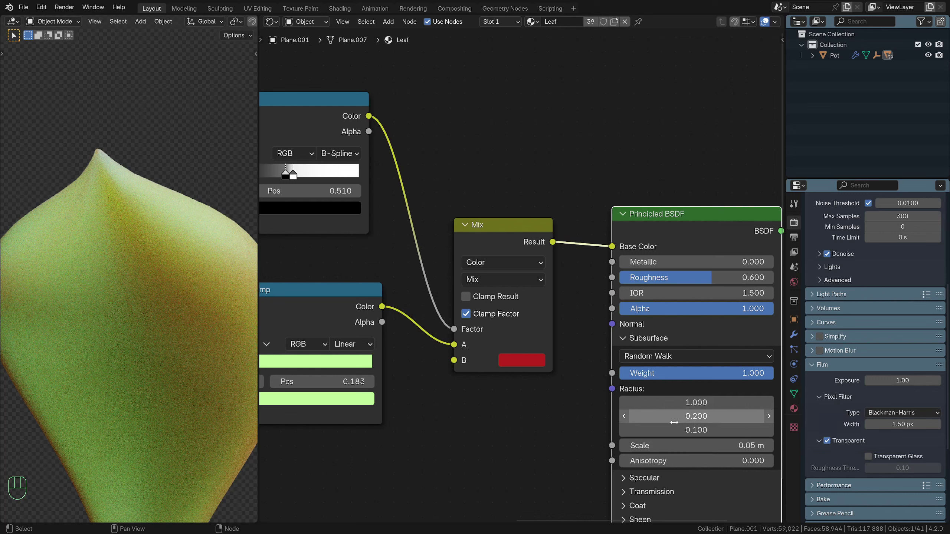
click(697, 403)
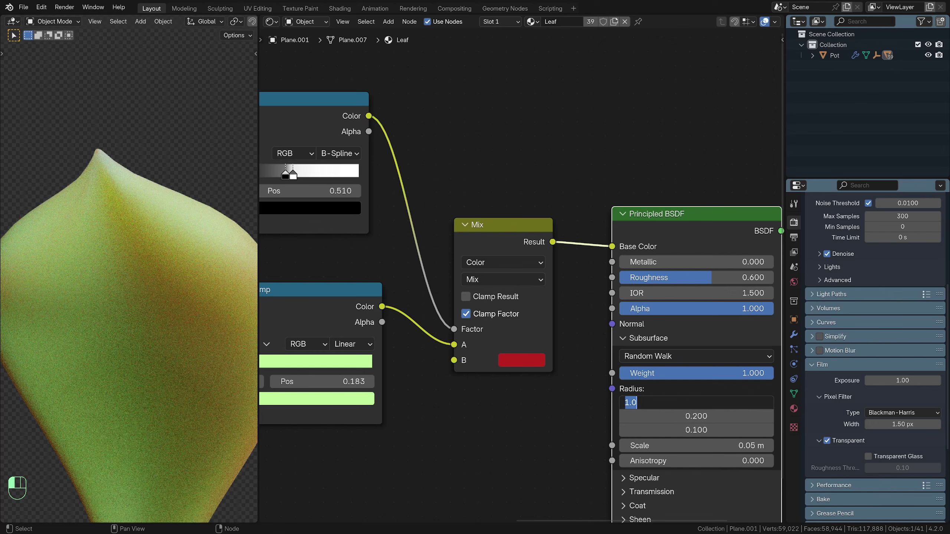
text(.2)
key(Return)
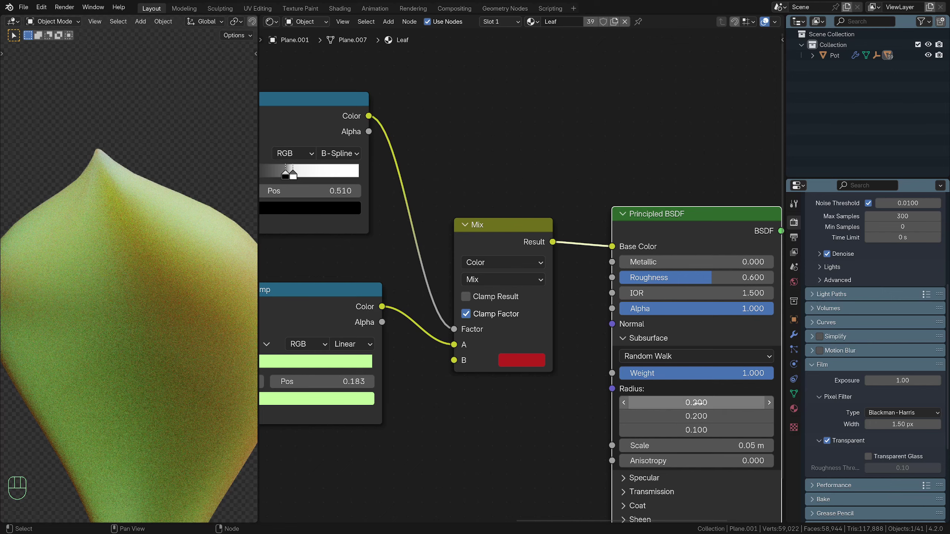
click(696, 415)
text(.3)
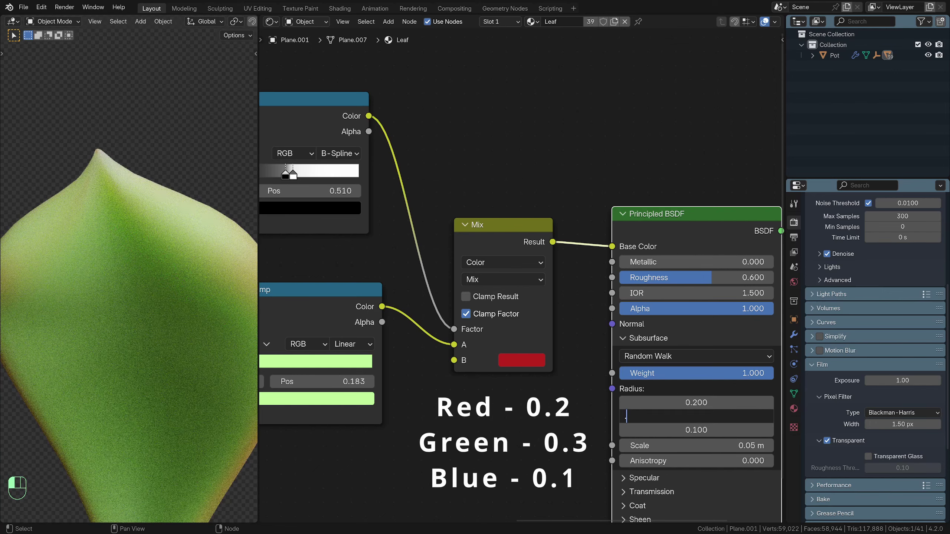
key(Return)
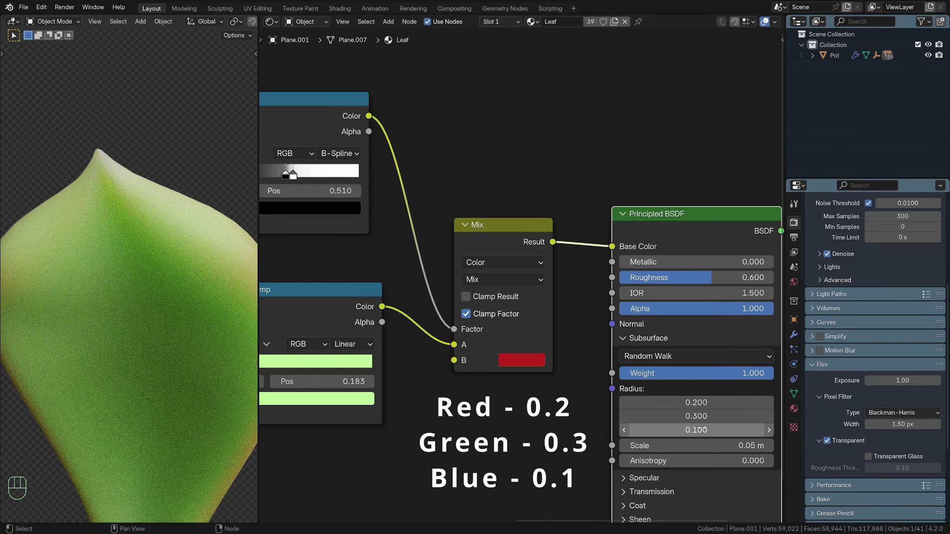
Move the Mix node up slightly and add an RGB node below it
scroll(191, 361, down, 2)
scroll(521, 276, down, 4)
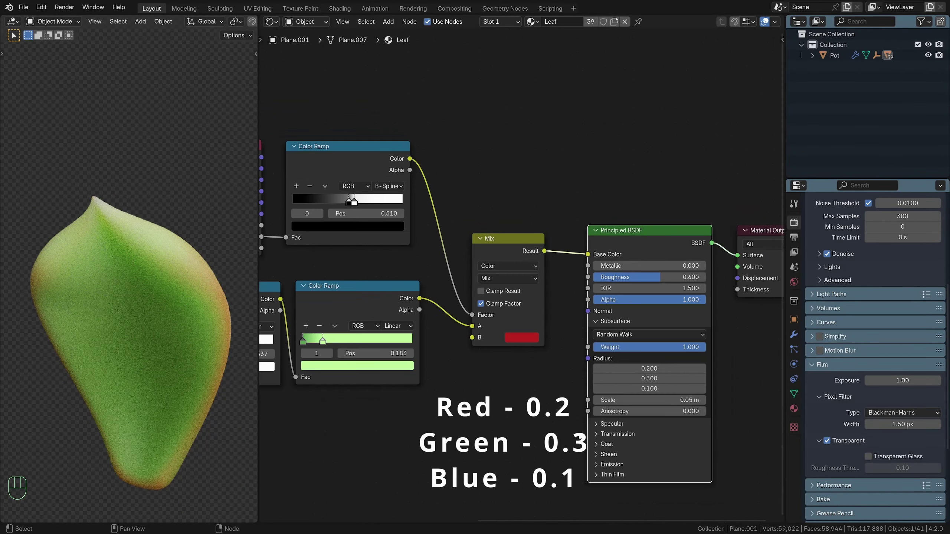
drag(514, 259, 512, 243)
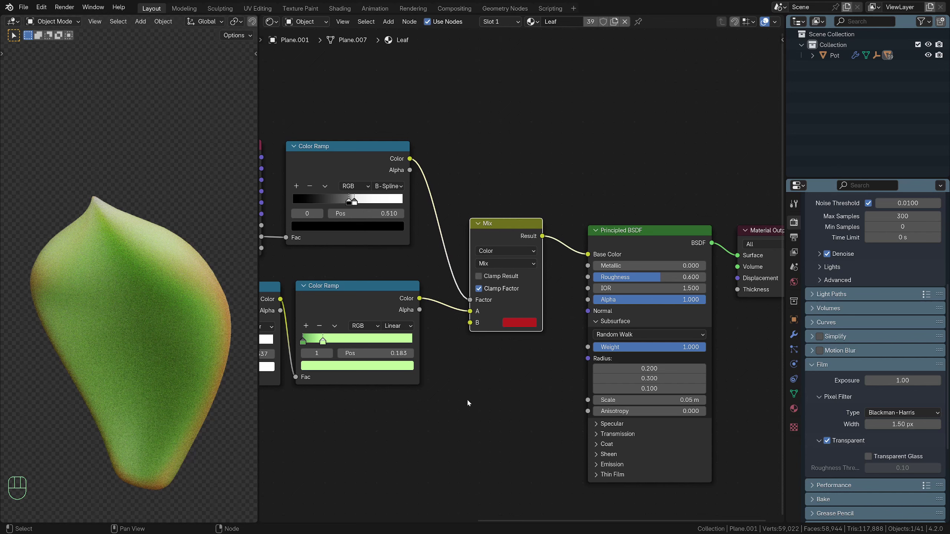
key(shift+a)
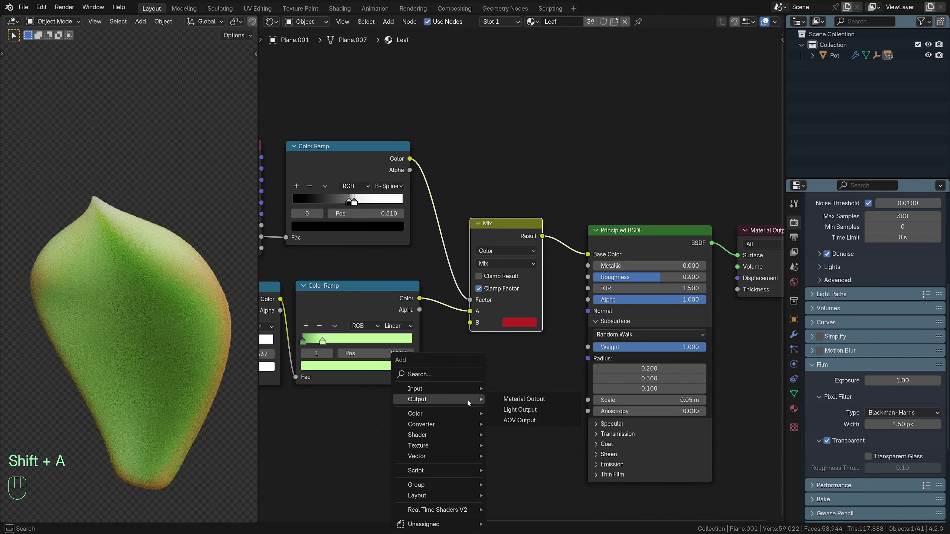
text(rgb)
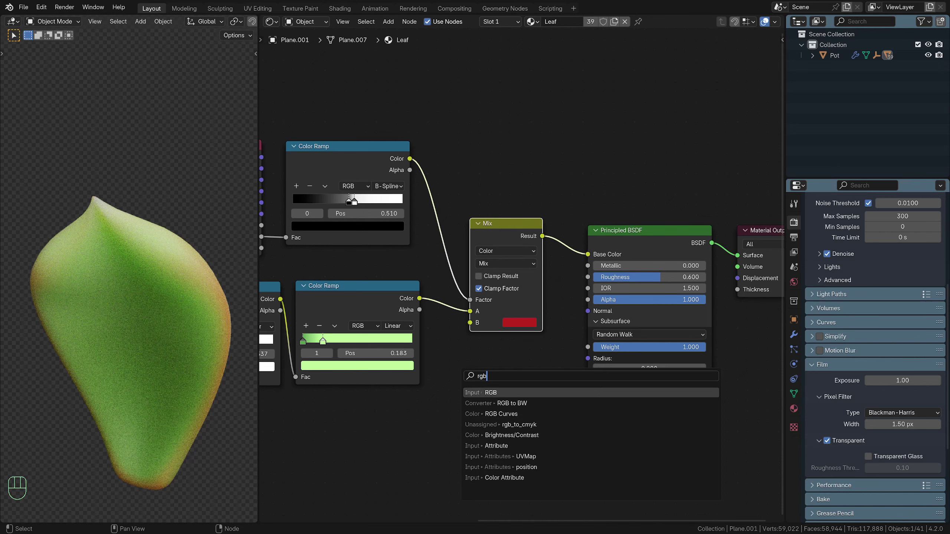
key(Return)
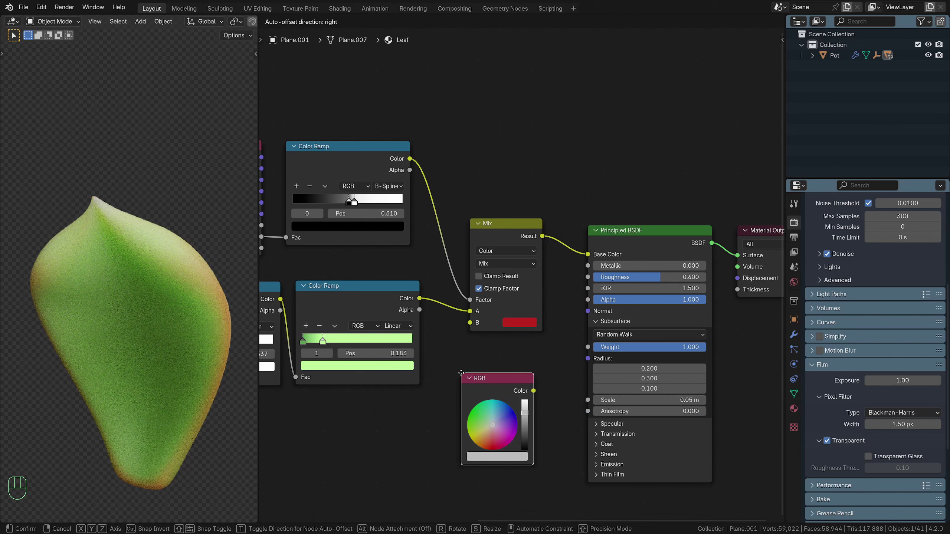
click(456, 364)
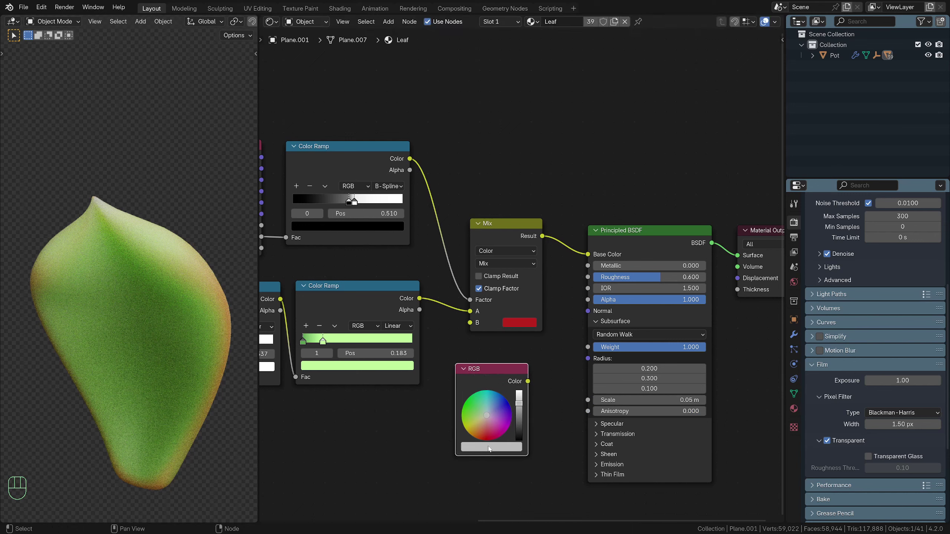
Set the RGB node's color to red 0.2, green 0.3, blue 0.1 and connect it to the Principled BSDF's subsurface Radius
click(489, 448)
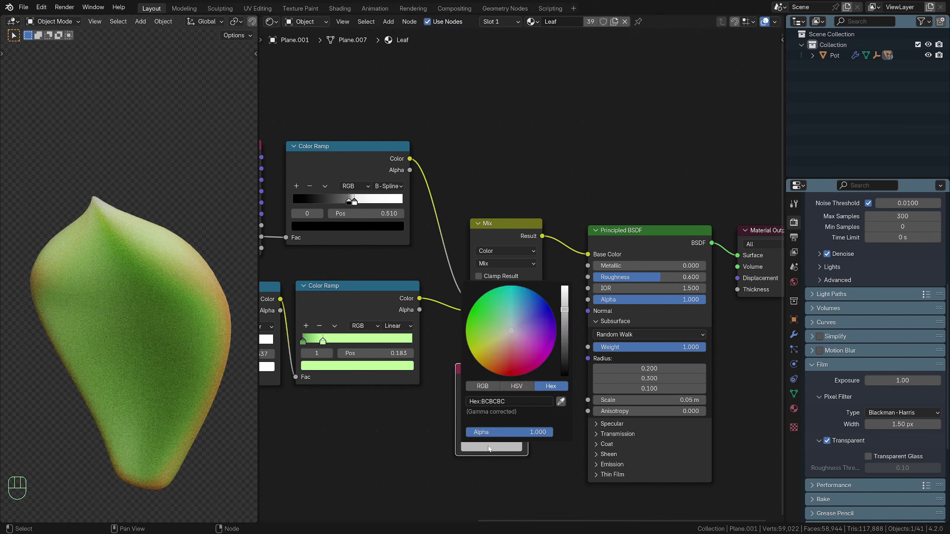
click(483, 387)
click(508, 403)
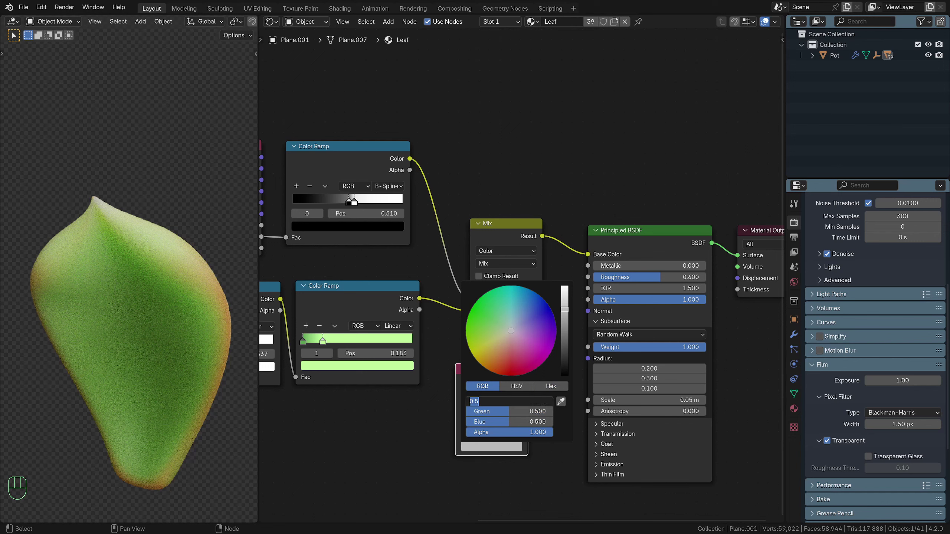
text(.2)
key(Return)
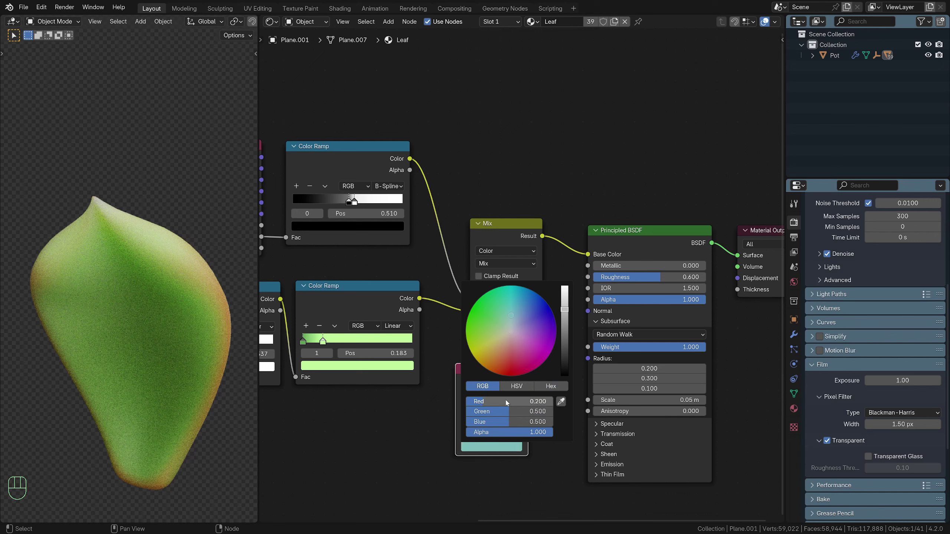
click(514, 411)
text(.3)
key(Return)
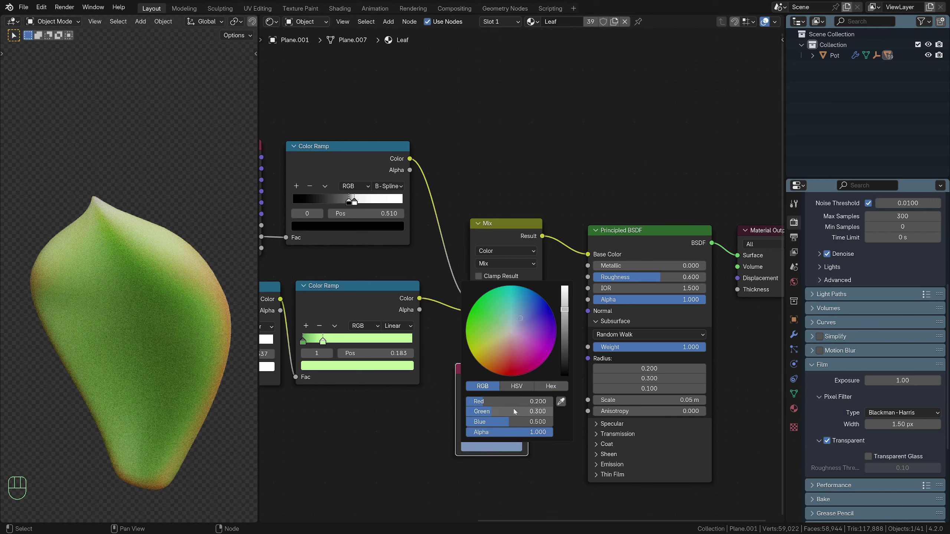
click(514, 422)
text(.1)
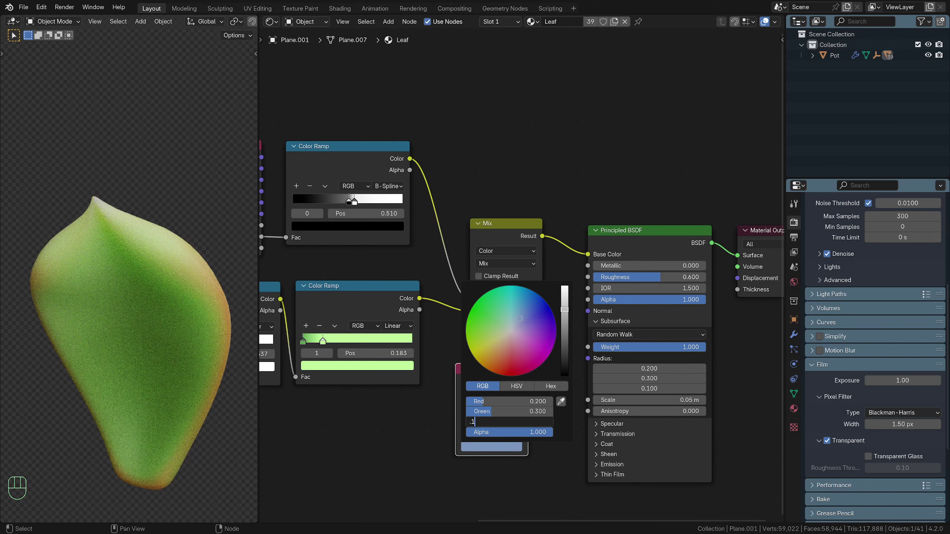
key(Return)
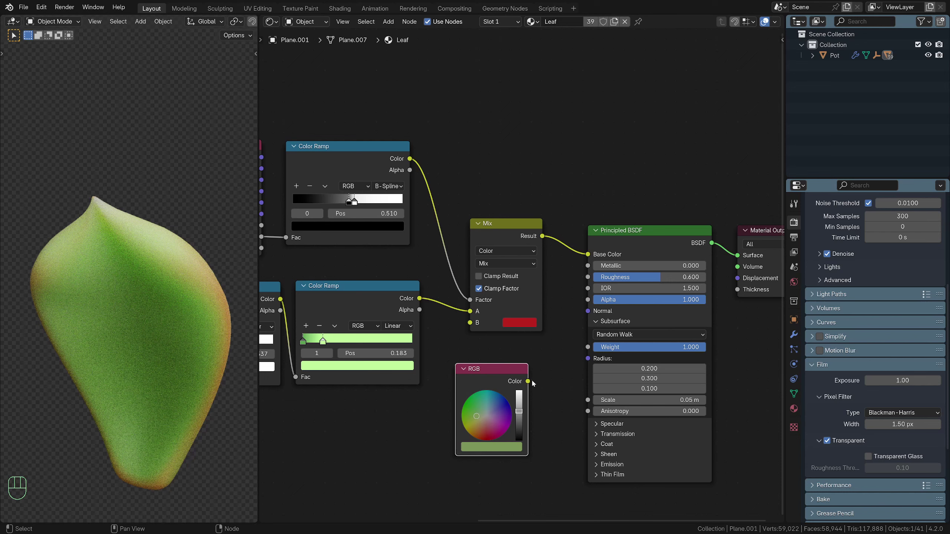
drag(527, 381, 587, 359)
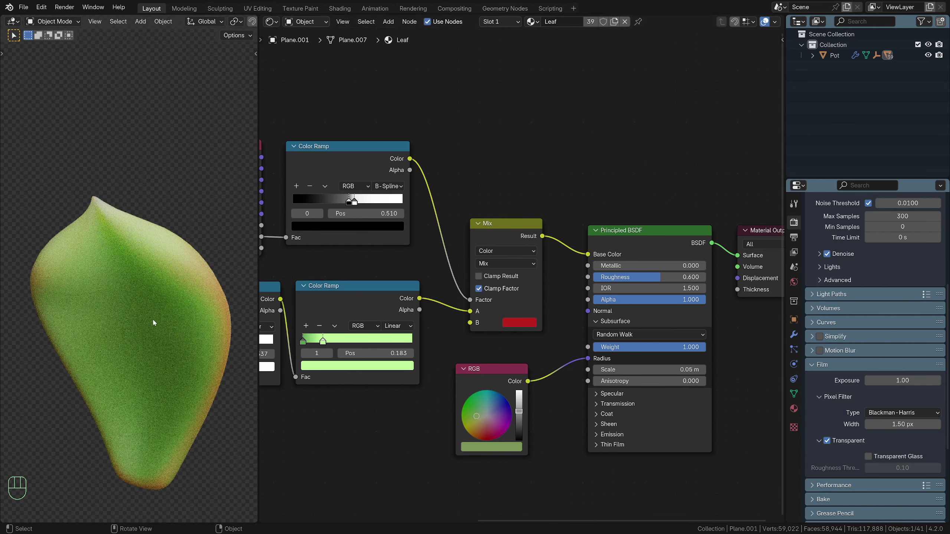
Try a bluish color in the RGB node and disconnect it from the subsurface Radius, and undo these changes
click(476, 422)
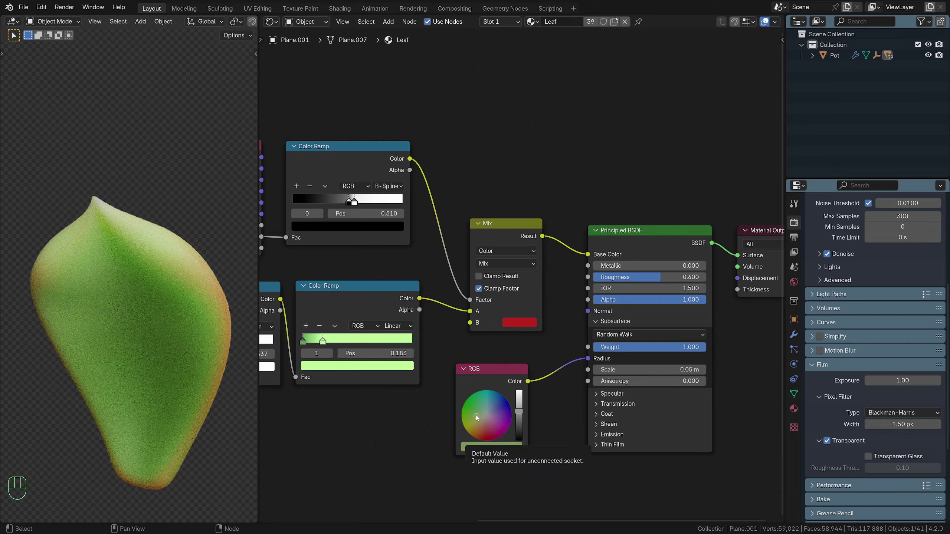
mouse_move(476, 422)
mouse_down()
mouse_move(500, 431)
mouse_move(491, 412)
mouse_up()
drag(588, 359, 573, 364)
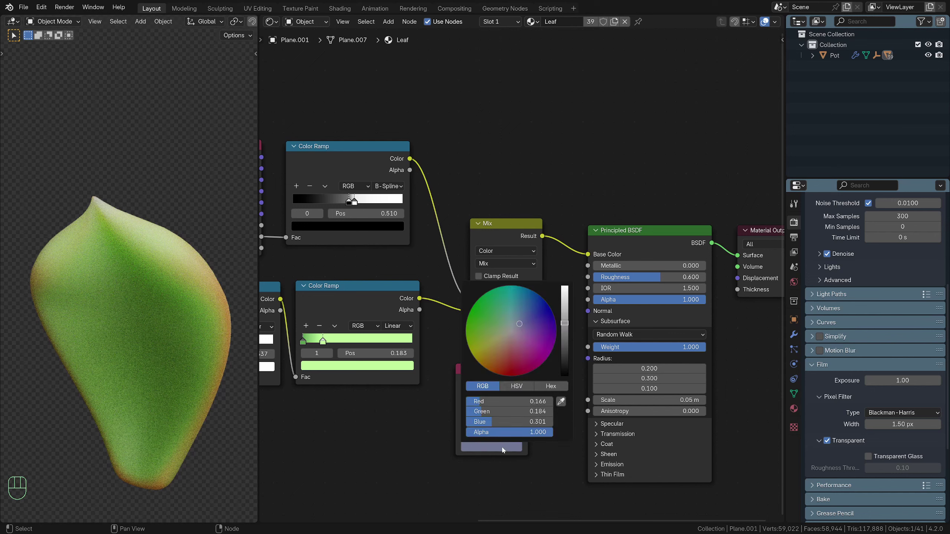
click(491, 447)
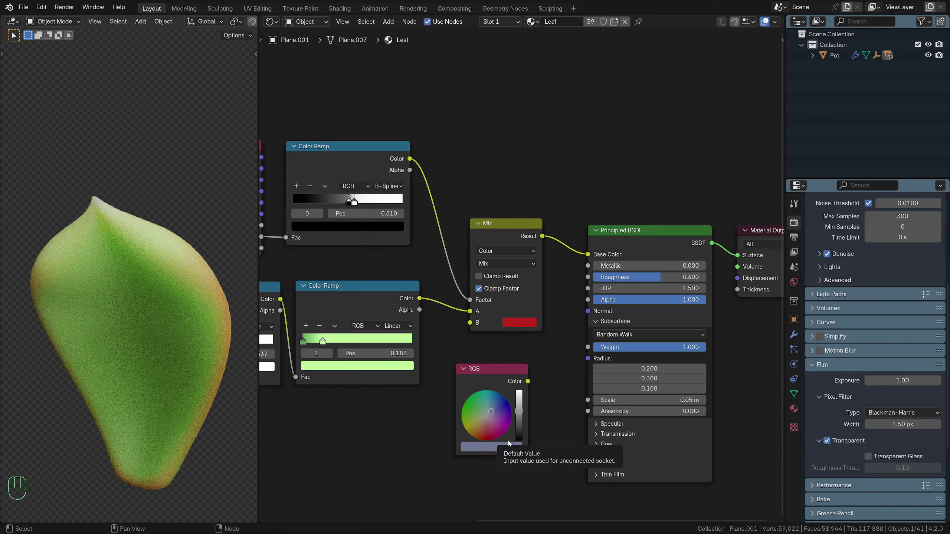
key(ctrl+z)
key(ctrl+z)
key(ctrl+z)
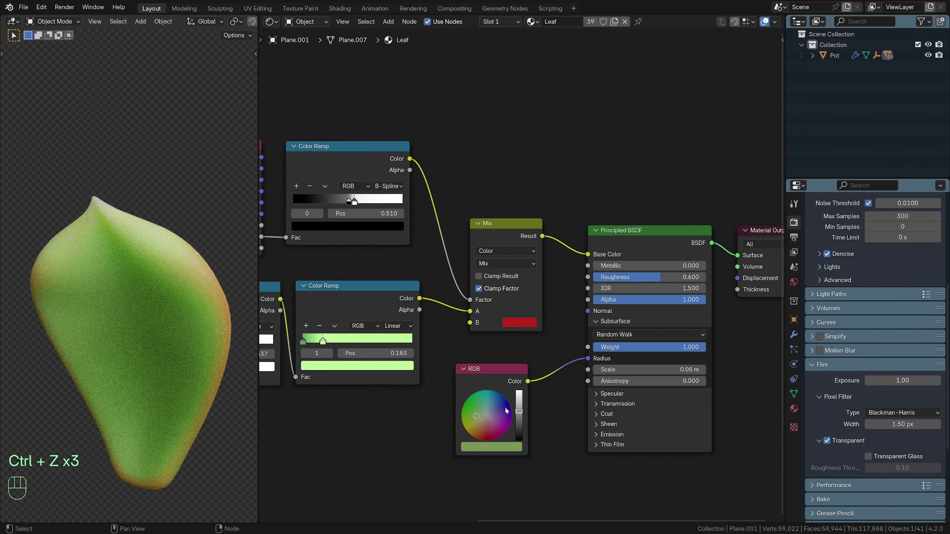
Rearrange the leaf material's nodes into two compact rows, aligning the Mix, RGB, Principled BSDF, Material Output, Texture Coordinate, Mapping and Separate XYZ nodes
key(Home)
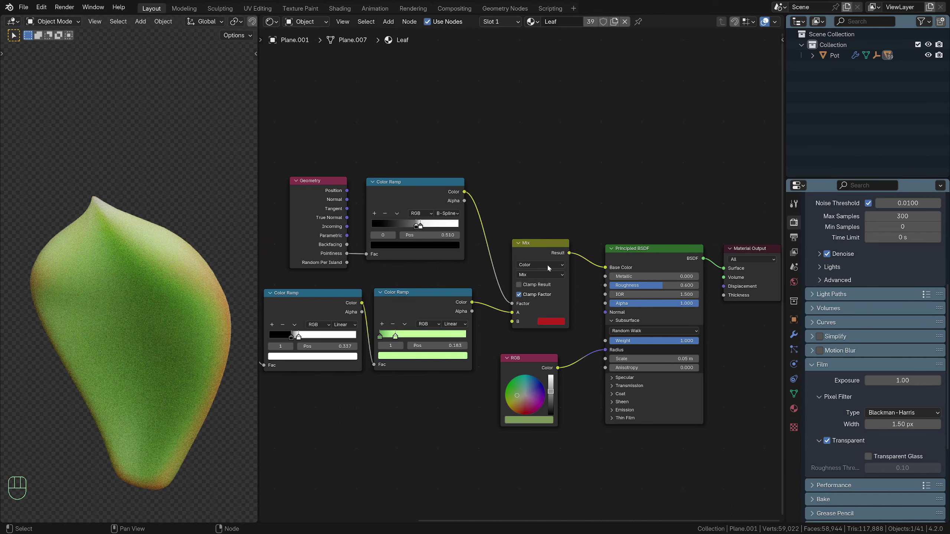
scroll(547, 265, down, 2)
drag(531, 258, 531, 243)
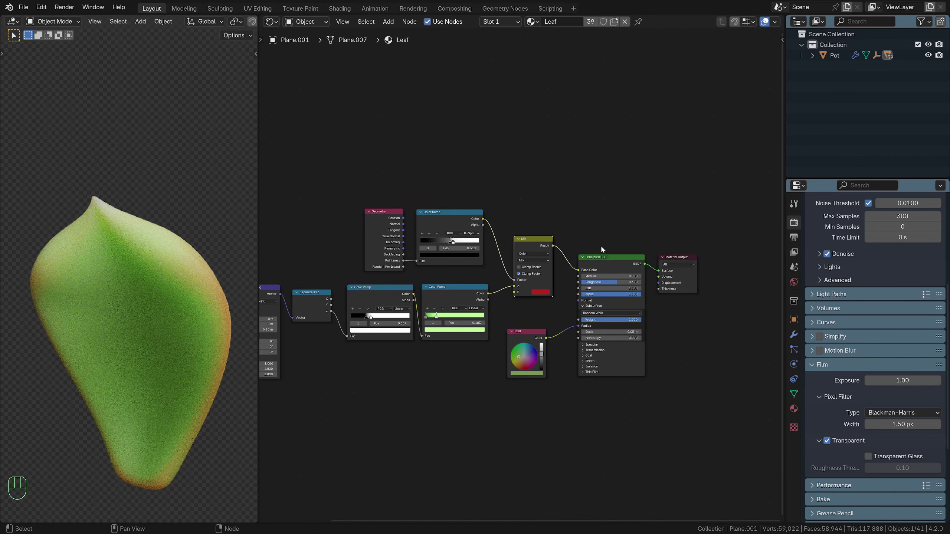
drag(592, 233, 668, 237)
middle_drag(561, 217, 615, 238)
drag(643, 248, 624, 234)
drag(581, 341, 574, 302)
middle_drag(412, 277, 489, 280)
drag(330, 291, 442, 319)
drag(439, 308, 452, 301)
click(445, 307)
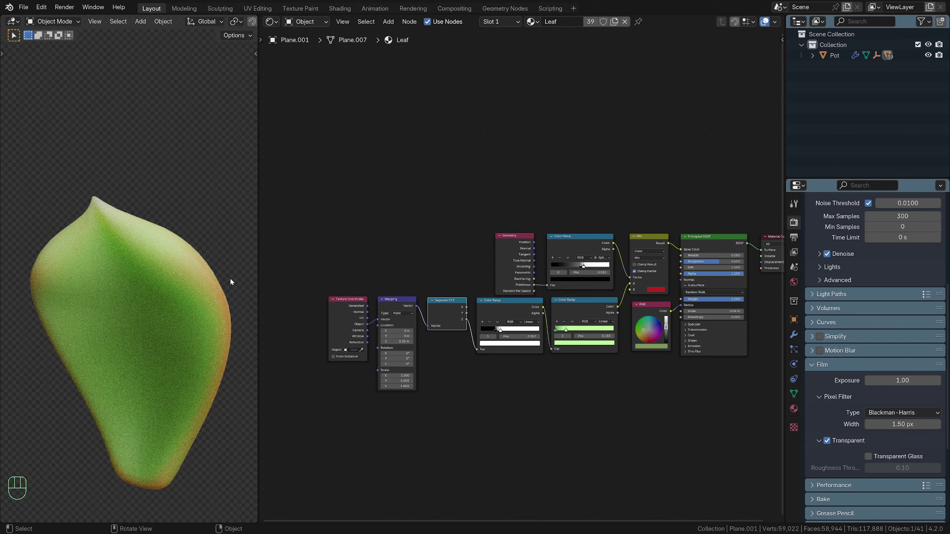
middle_drag(628, 219, 595, 225)
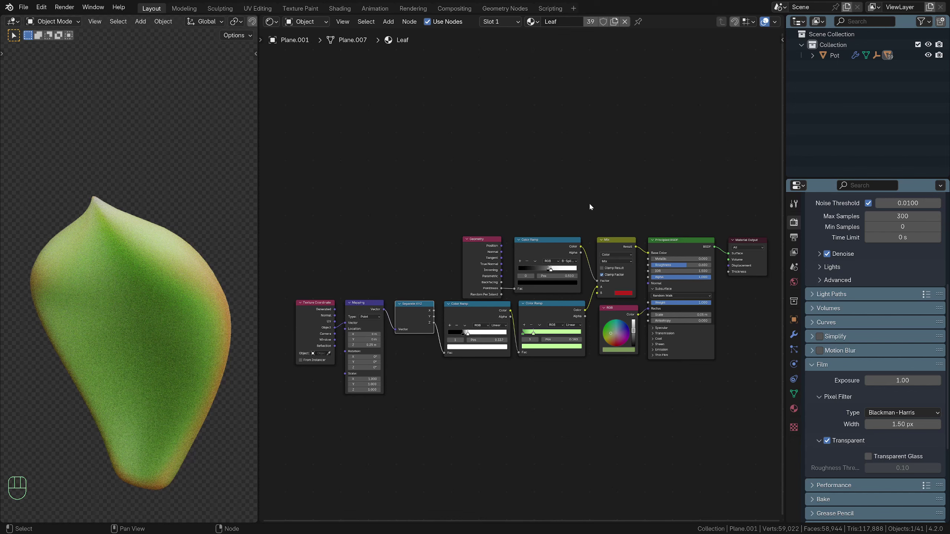
Add a Layer Weight node above the Geometry and Color Ramp nodes
key(shift+a)
text(layer)
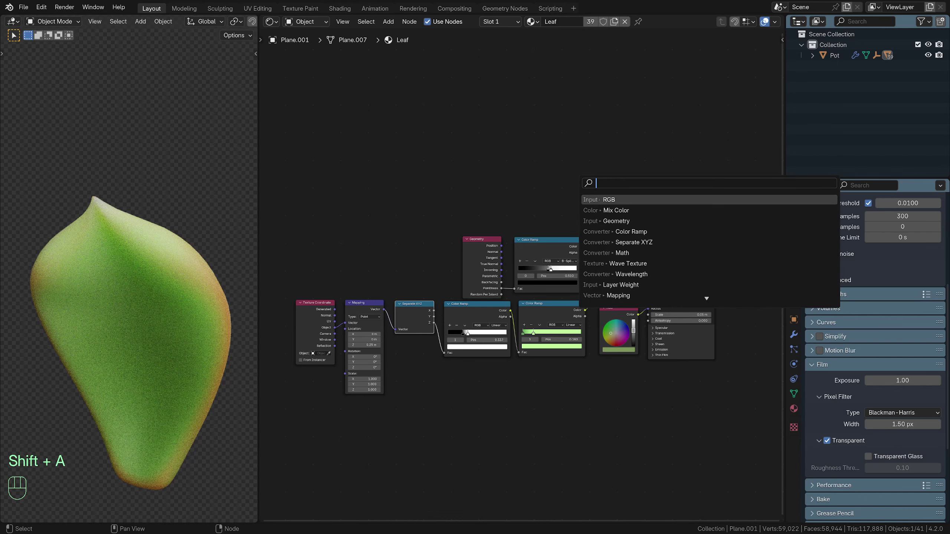
key(Return)
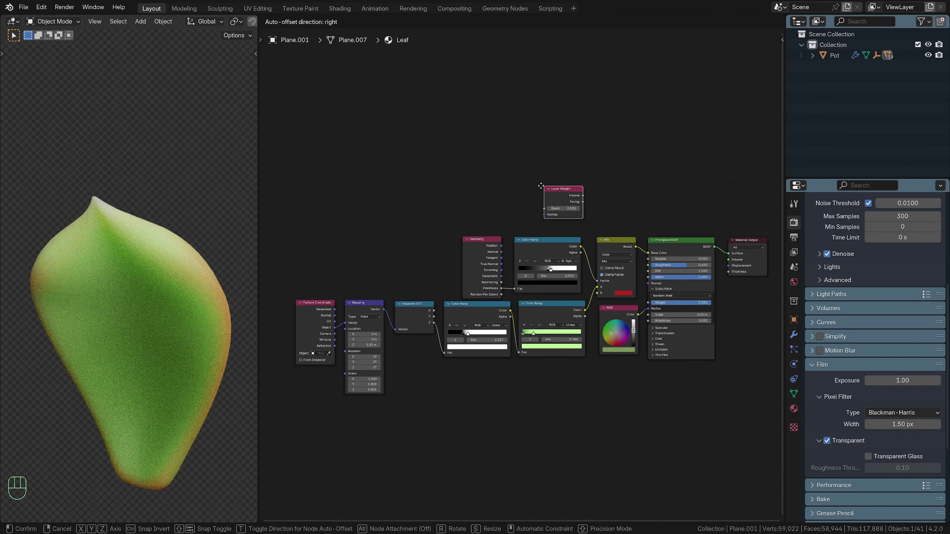
click(518, 181)
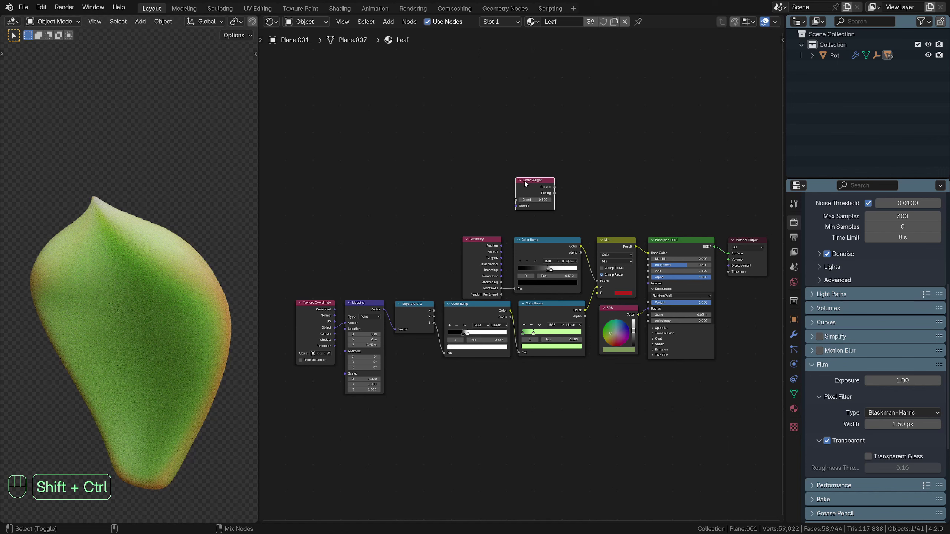
Preview the Layer Weight's Fresnel and Facing outputs on the leaf, finishing on Facing
ctrl+shift+click(525, 184)
ctrl+shift+click(526, 186)
middle_drag(212, 310, 162, 338)
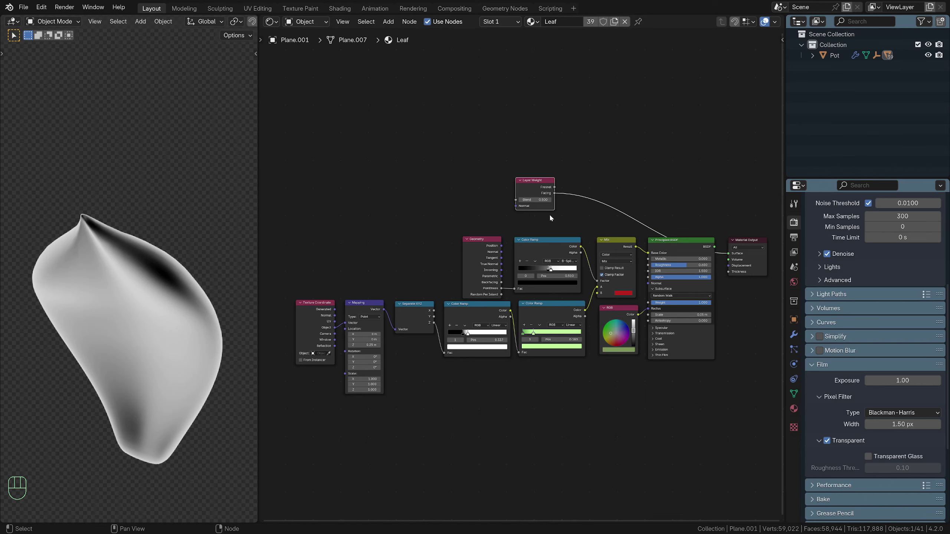
scroll(548, 210, up, 1)
ctrl+shift+click(539, 181)
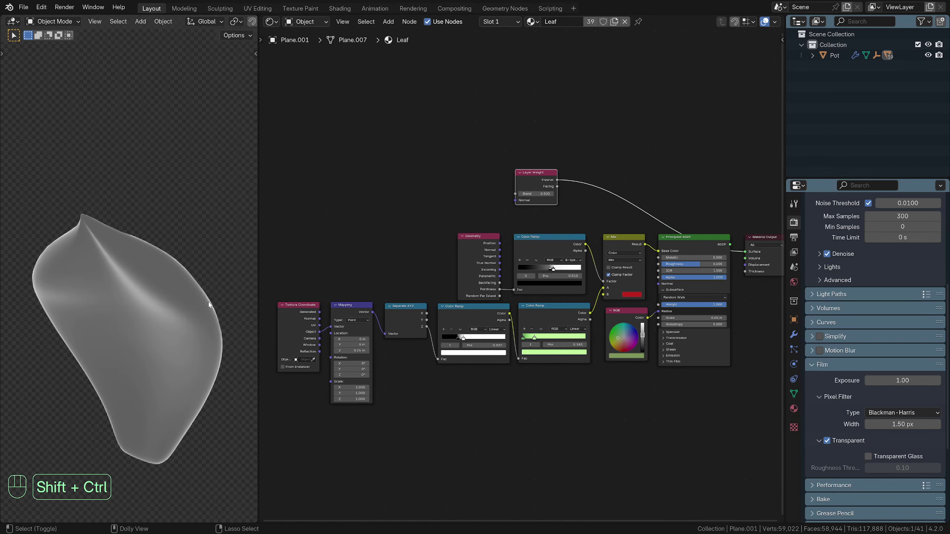
ctrl+shift+click(545, 190)
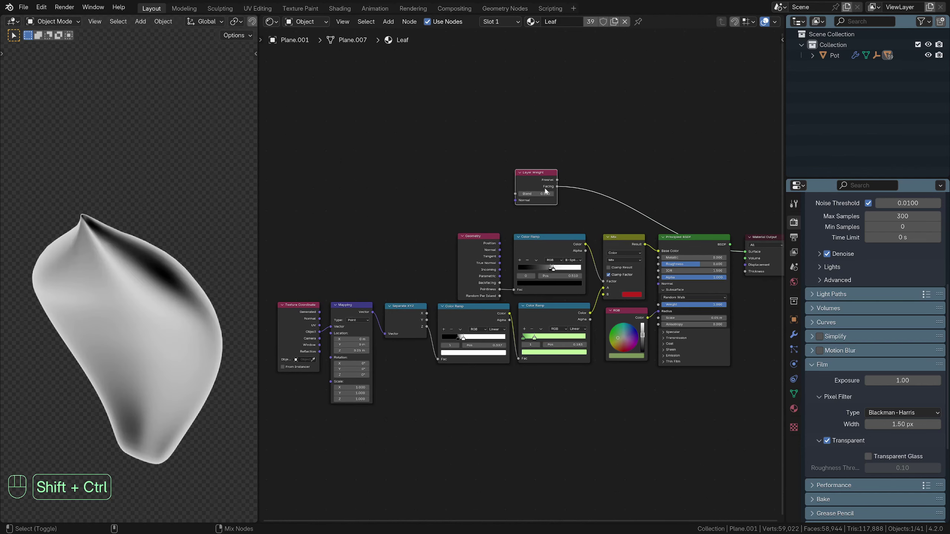
Move the Principled BSDF and Material Output nodes together away from the Mix node to make room for another node
scroll(632, 209, down, 2)
middle_drag(669, 217, 595, 202)
drag(594, 200, 676, 273)
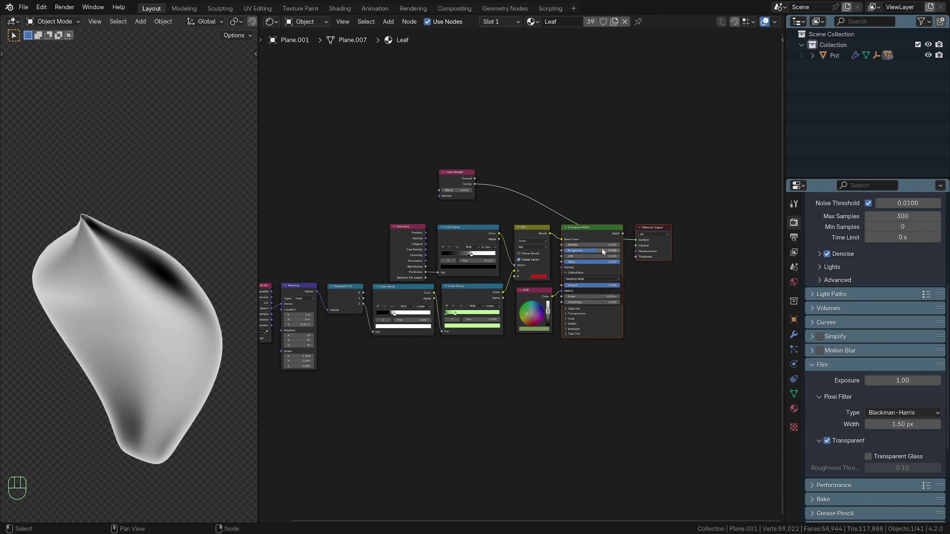
key(x)
drag(590, 233, 643, 228)
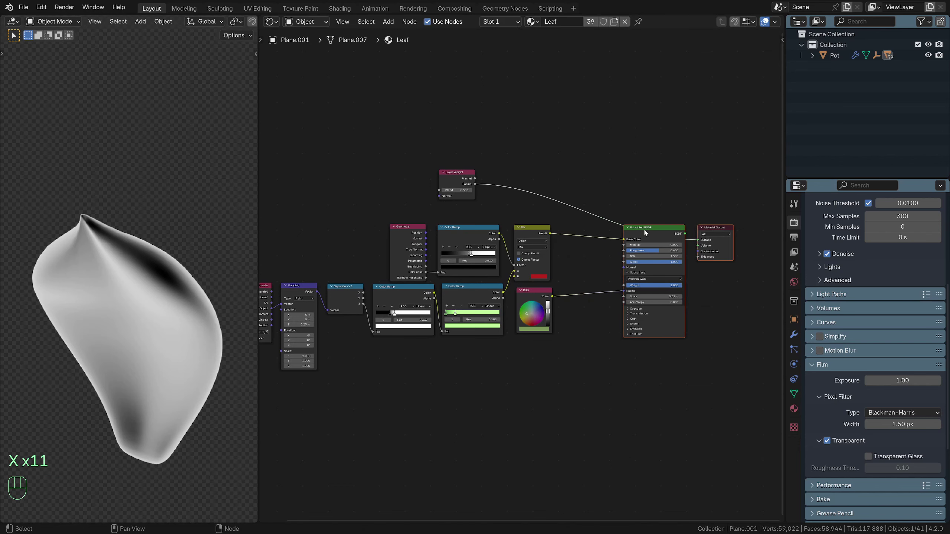
Insert a Mix Color node on the link between the existing Mix node and the Principled BSDF's Base Color
scroll(554, 221, up, 1)
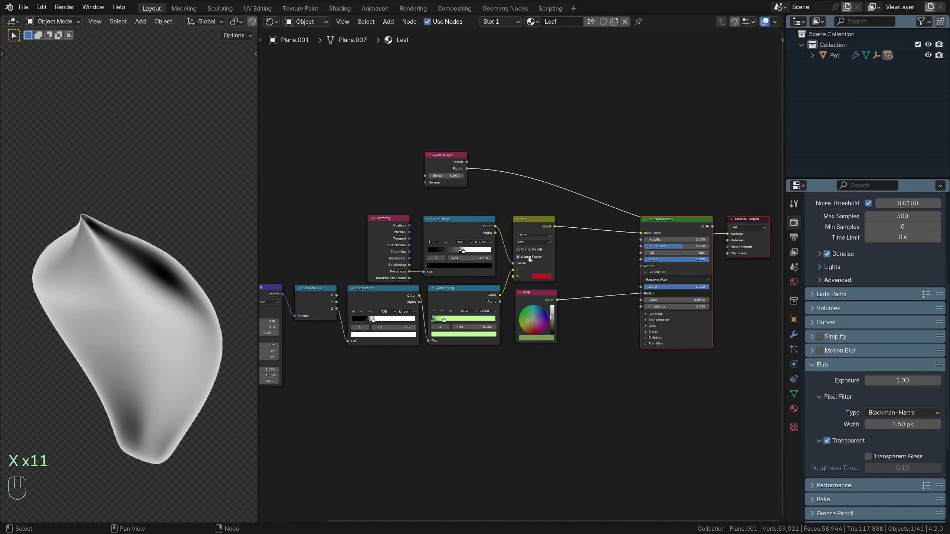
key(shift+a)
click(567, 174)
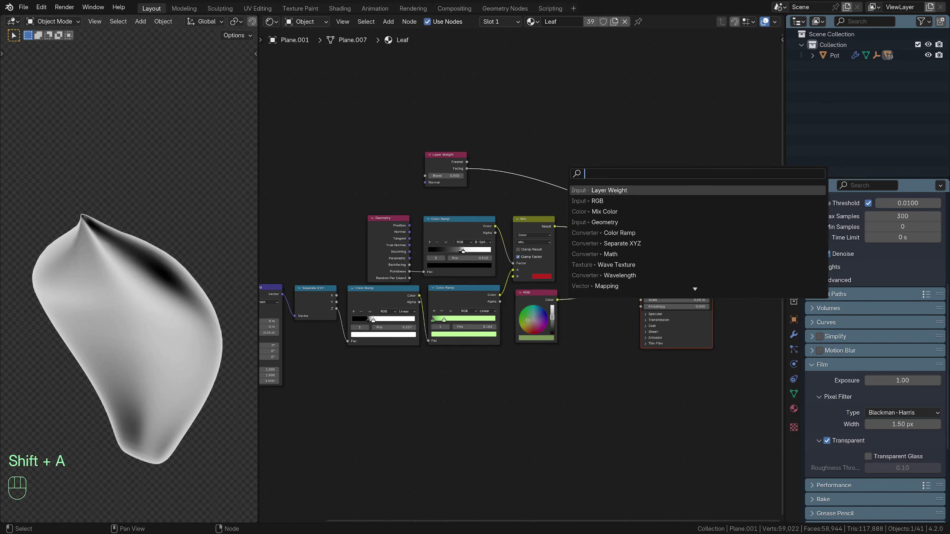
click(579, 212)
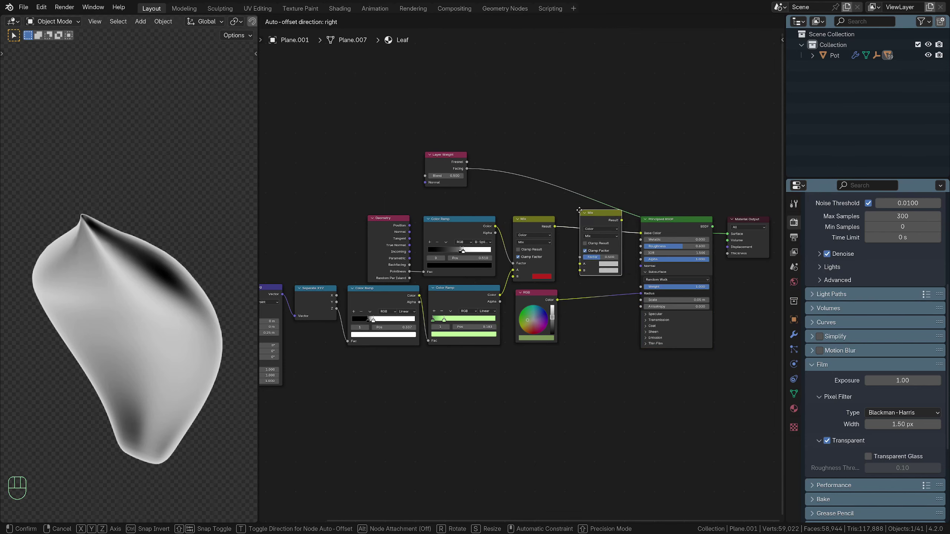
click(579, 211)
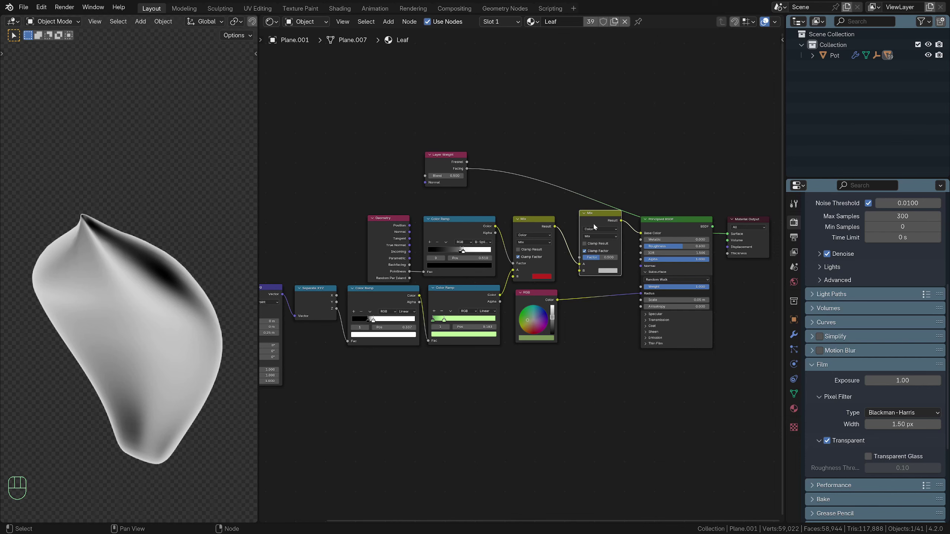
Space the new Mix node evenly by shifting the Principled BSDF and Material Output nodes farther along and nudging the Mix node
middle_drag(614, 228, 561, 226)
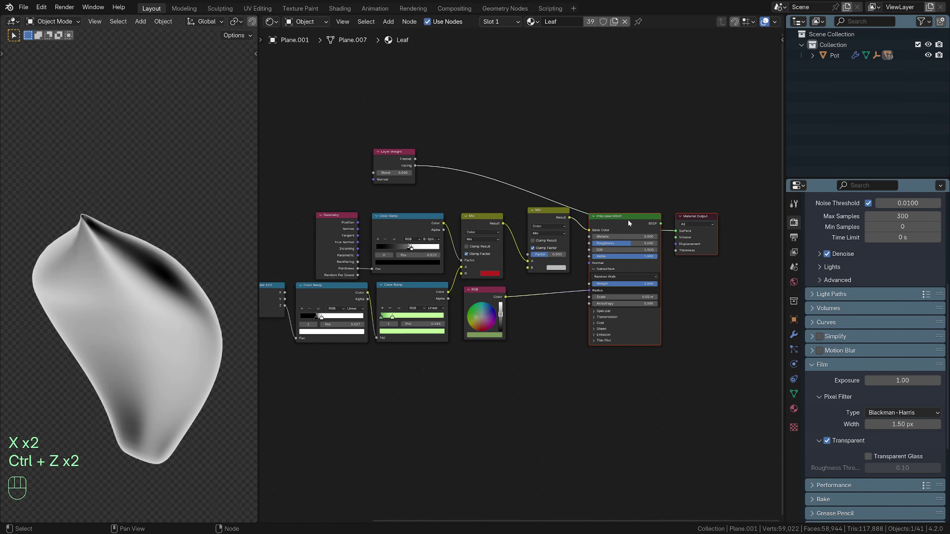
drag(628, 218, 661, 221)
key(x)
key(x)
key(x)
key(x)
key(x)
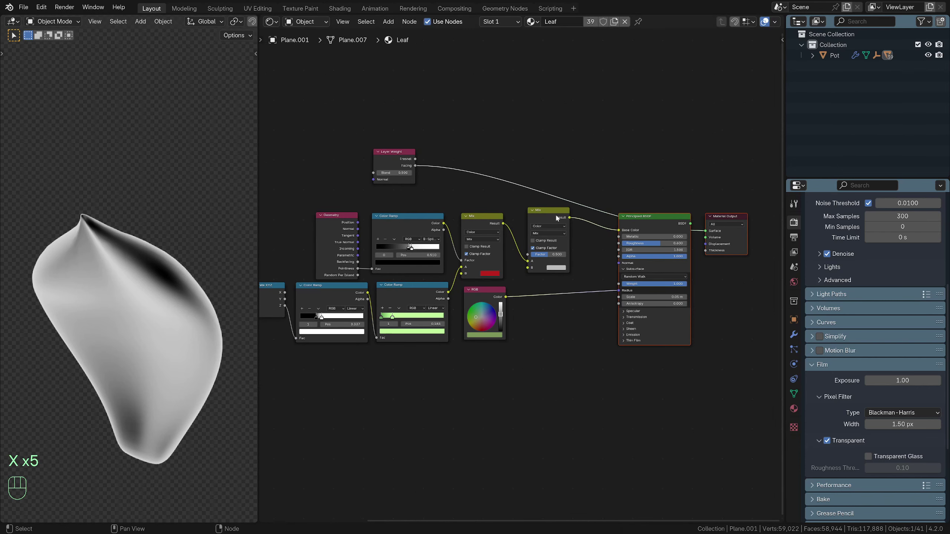
drag(554, 213, 561, 214)
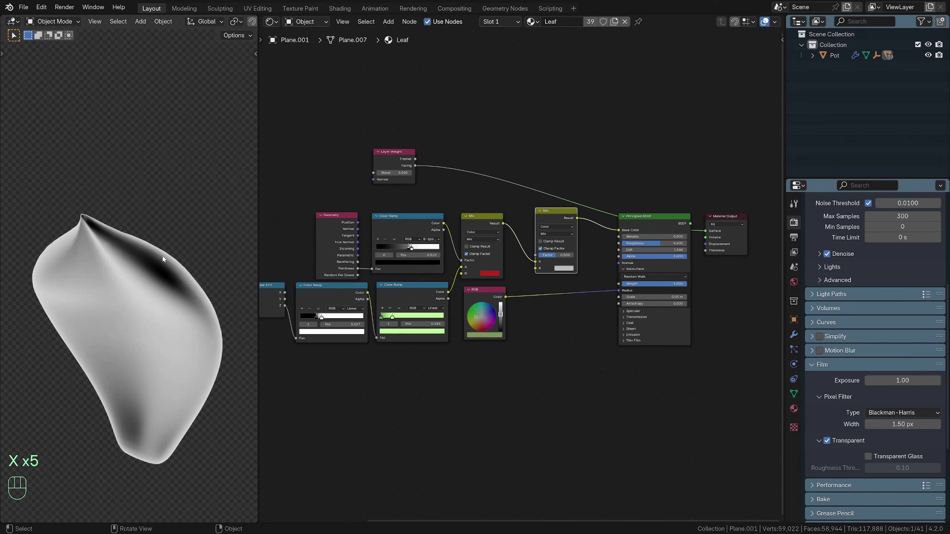
Link the Layer Weight's Facing output to the new Mix node's Factor and set its B color to green (RGB 0.273, 0.500, 0.155)
drag(415, 166, 536, 255)
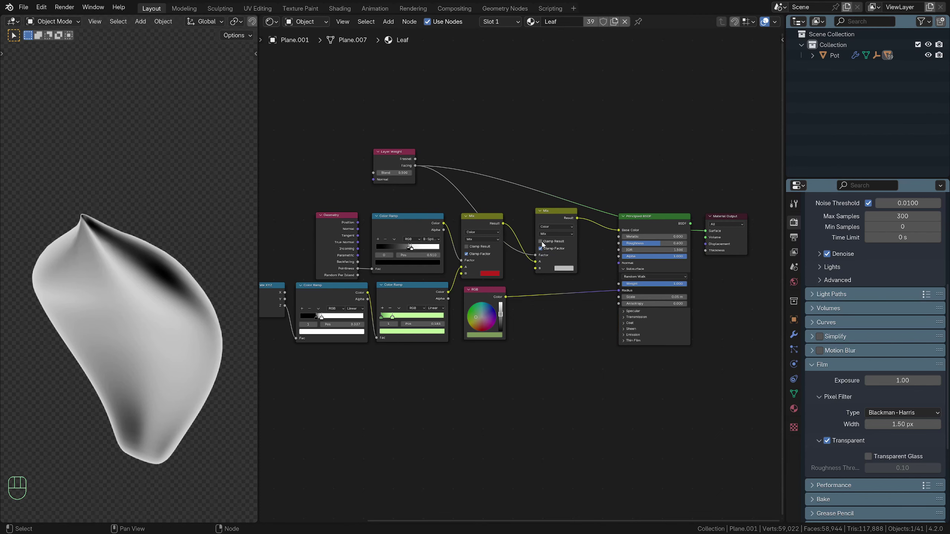
scroll(543, 247, up, 1)
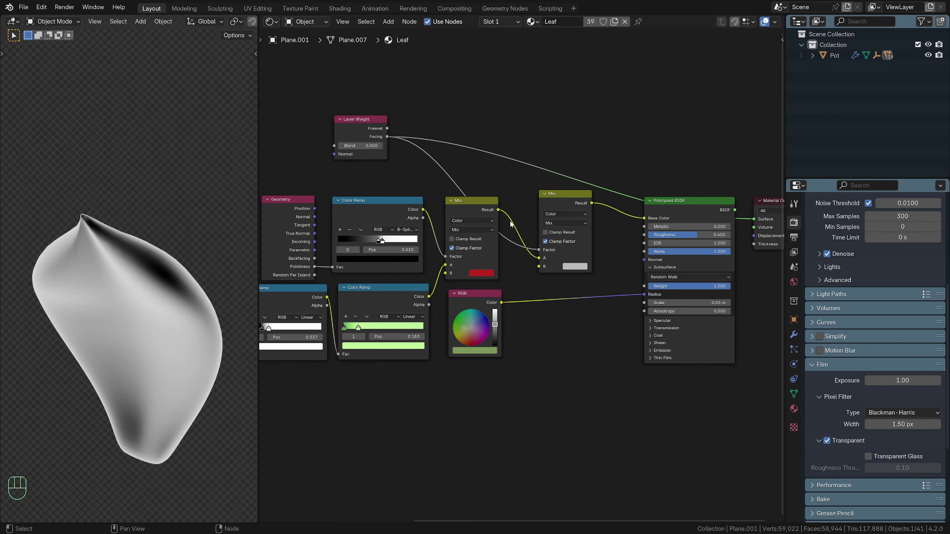
scroll(446, 226, down, 2)
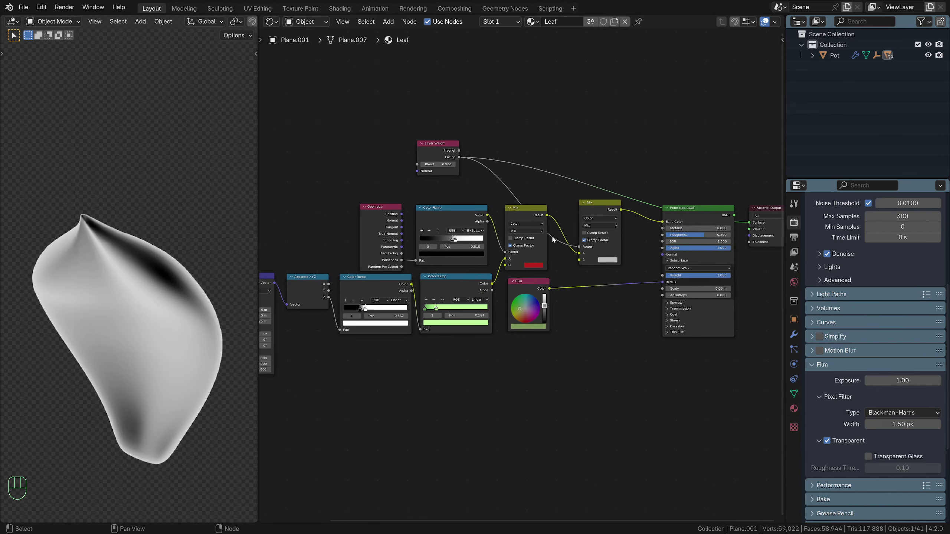
scroll(527, 215, up, 1)
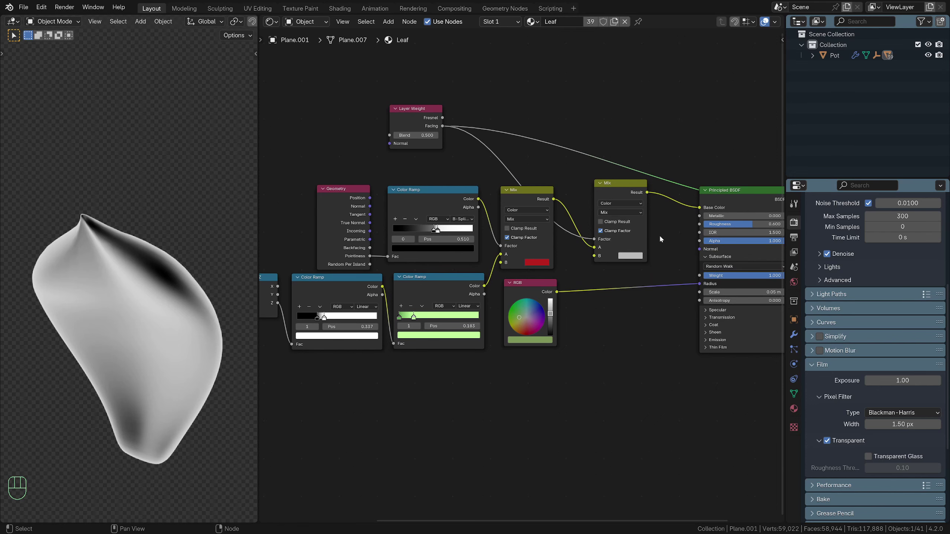
middle_drag(657, 238, 632, 244)
click(596, 268)
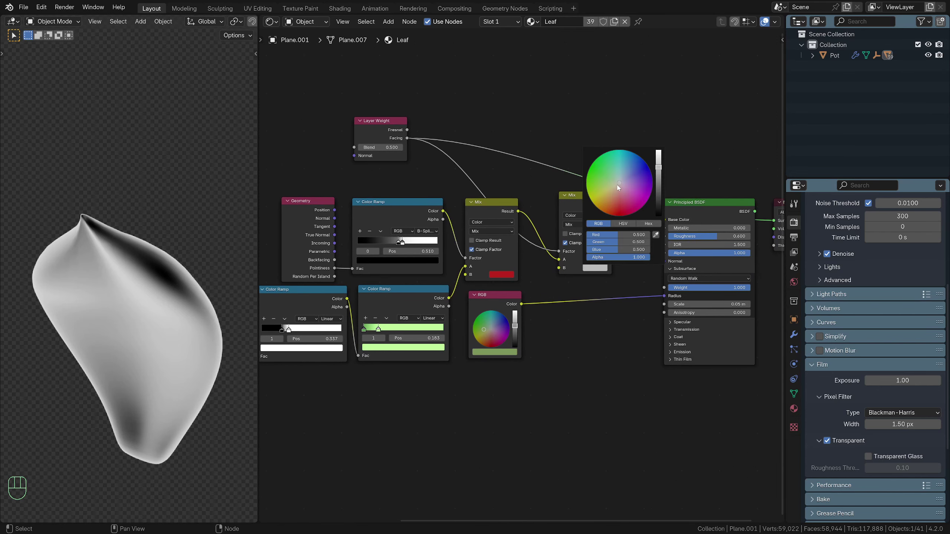
drag(619, 184, 607, 181)
Preview the new and the first Mix nodes on the leaf, and reconnect the Principled BSDF to the Material Output's Surface
ctrl+shift+click(584, 200)
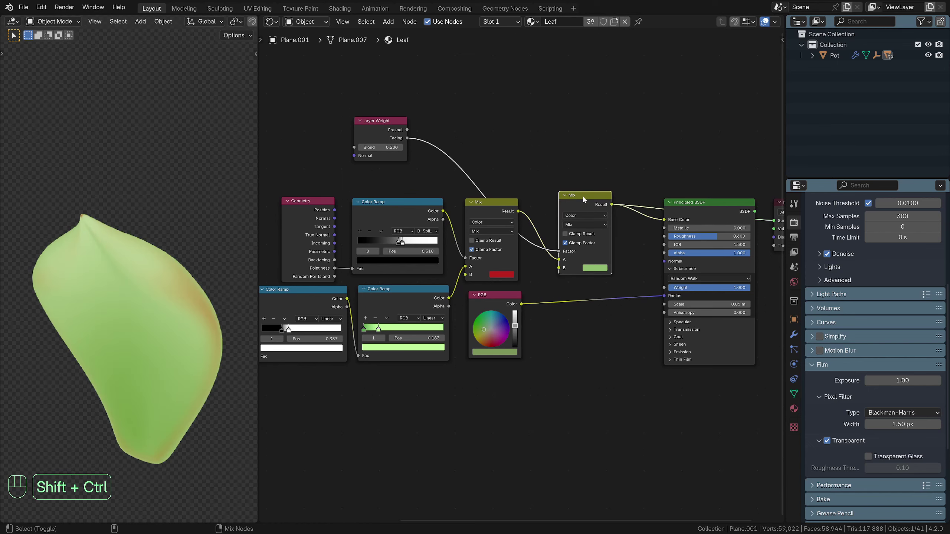
middle_drag(150, 318, 227, 283)
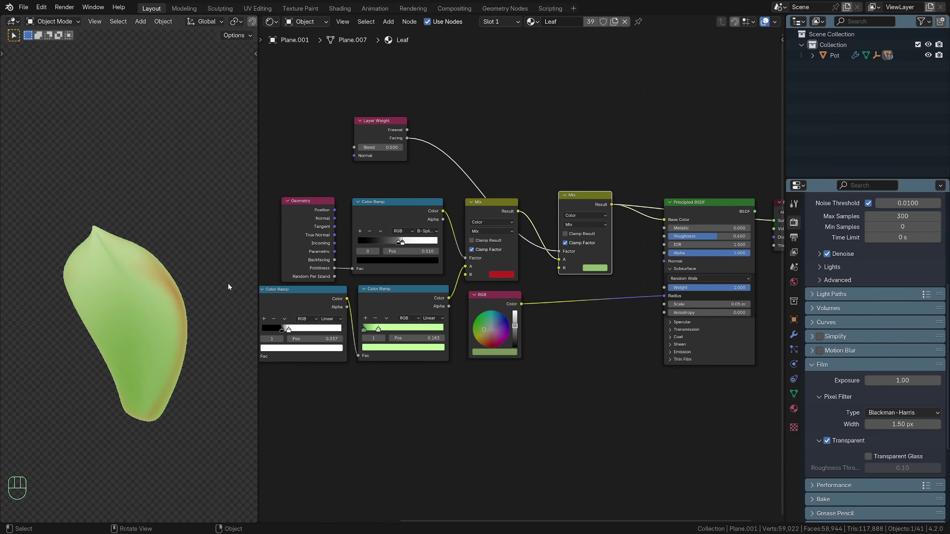
ctrl+shift+click(489, 210)
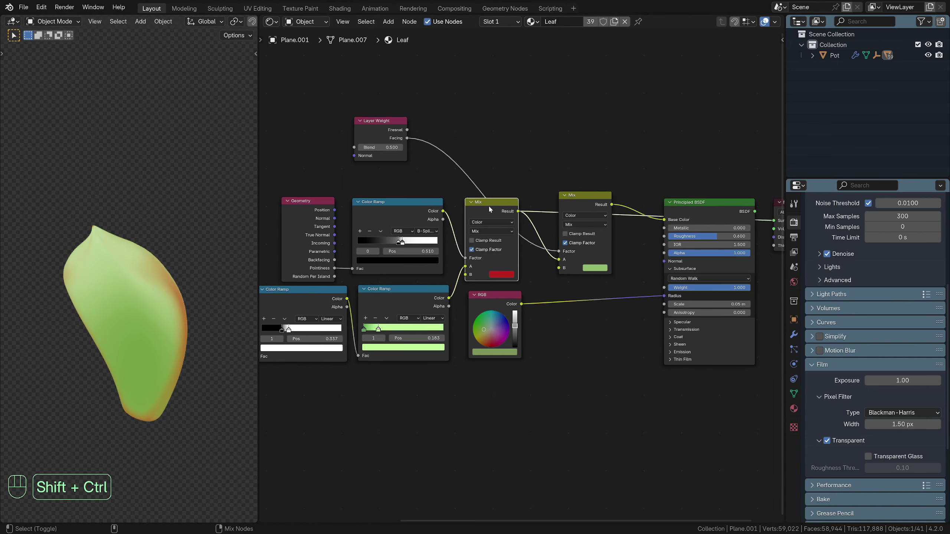
ctrl+shift+click(579, 203)
middle_drag(667, 217, 630, 221)
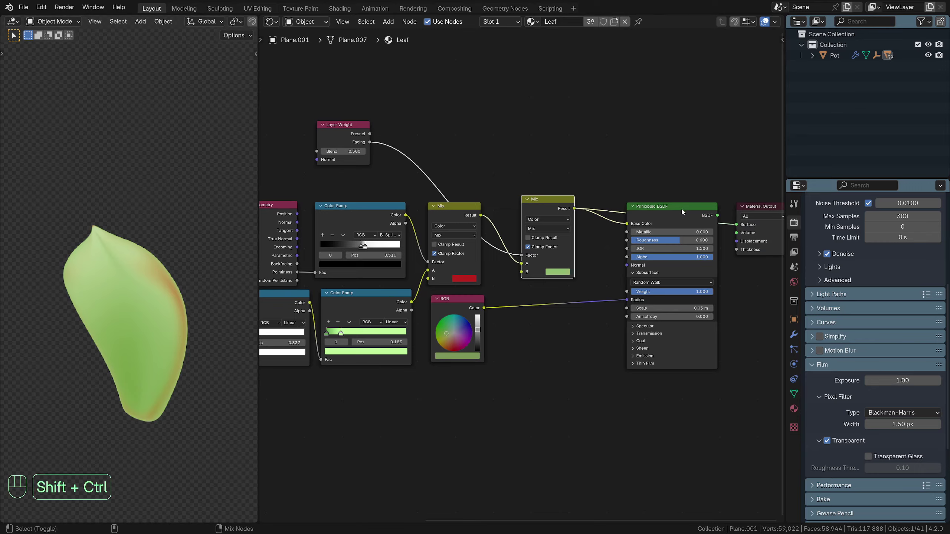
ctrl+shift+click(681, 210)
scroll(193, 317, up, 3)
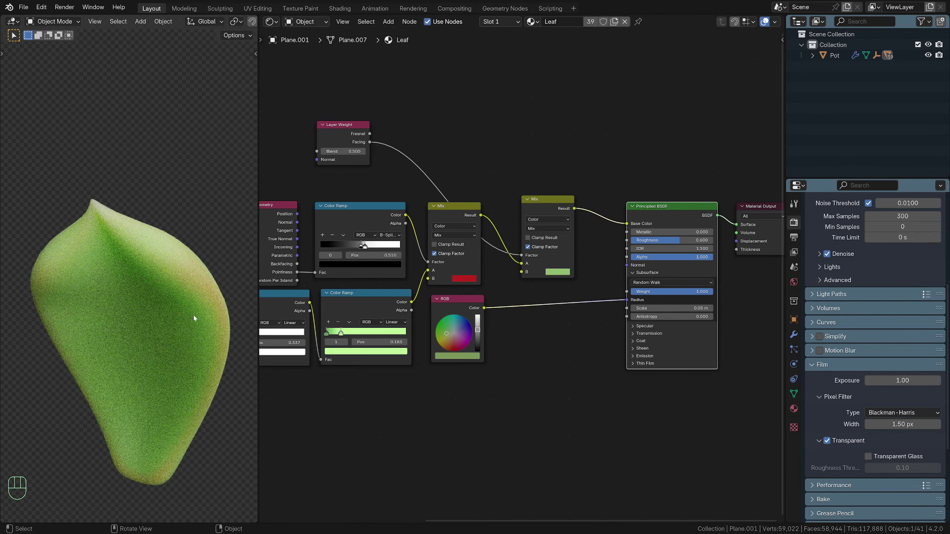
Try linking the first Mix node directly to Base Color for comparison, and relink the second Mix node's Result
middle_drag(214, 309, 139, 313)
drag(481, 215, 625, 223)
middle_drag(214, 306, 176, 279)
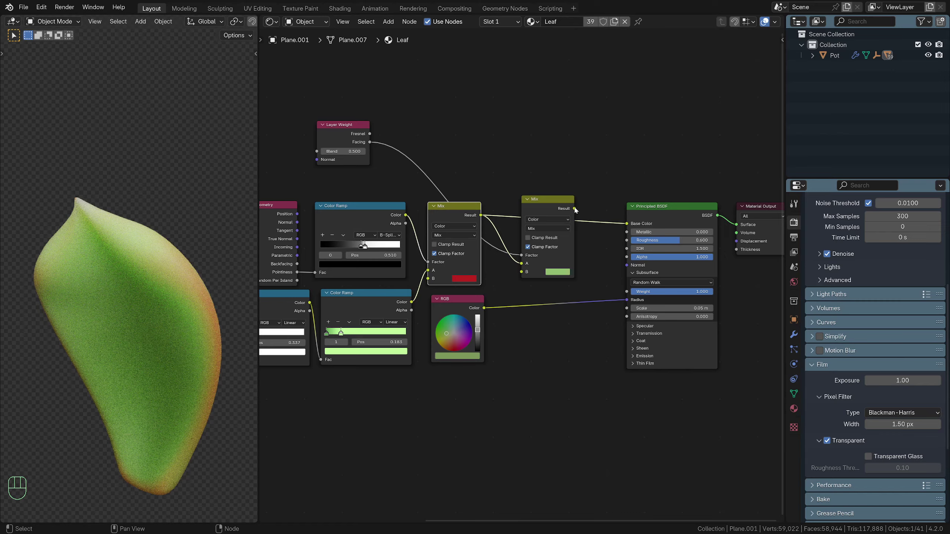
drag(575, 210, 627, 223)
Try a pale grayish-blue B color in the second Mix node, and undo the color change
click(558, 272)
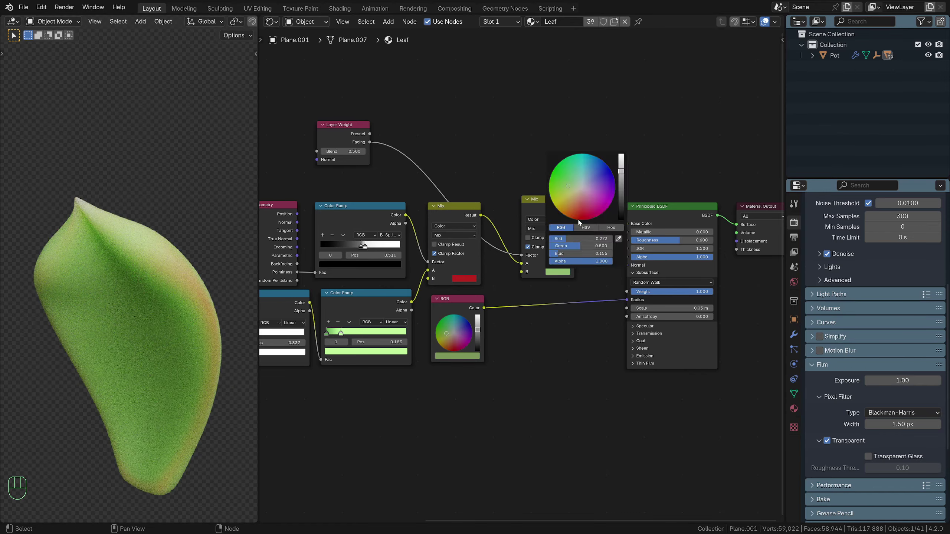
drag(580, 189, 585, 182)
middle_drag(218, 355, 198, 337)
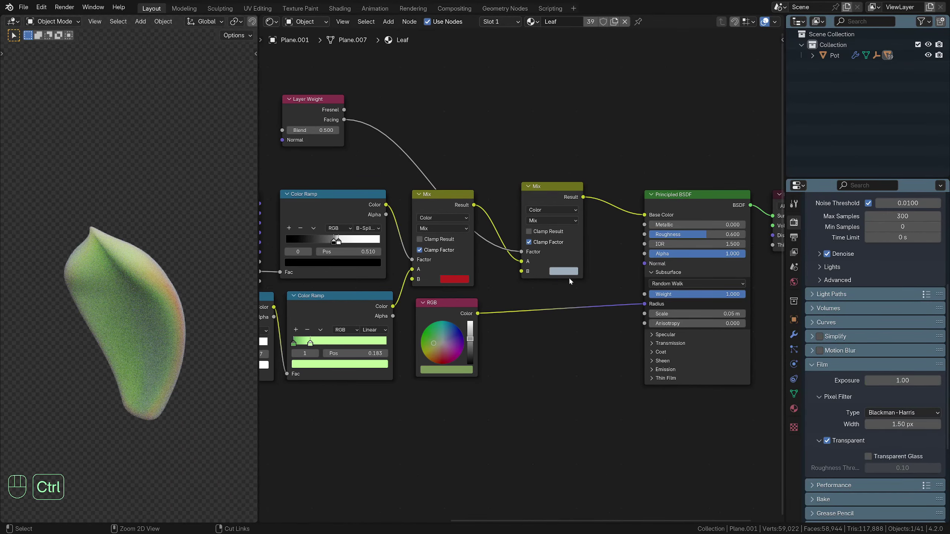
key(ctrl+z)
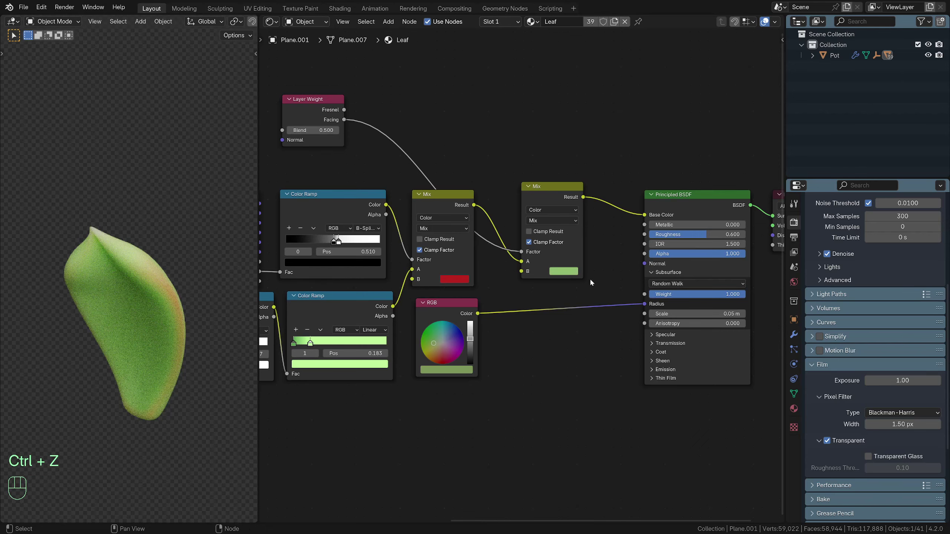
Move the Layer Weight node directly above the first Mix node and bring the Principled BSDF and Material Output closer
drag(329, 115, 472, 146)
drag(637, 226, 604, 217)
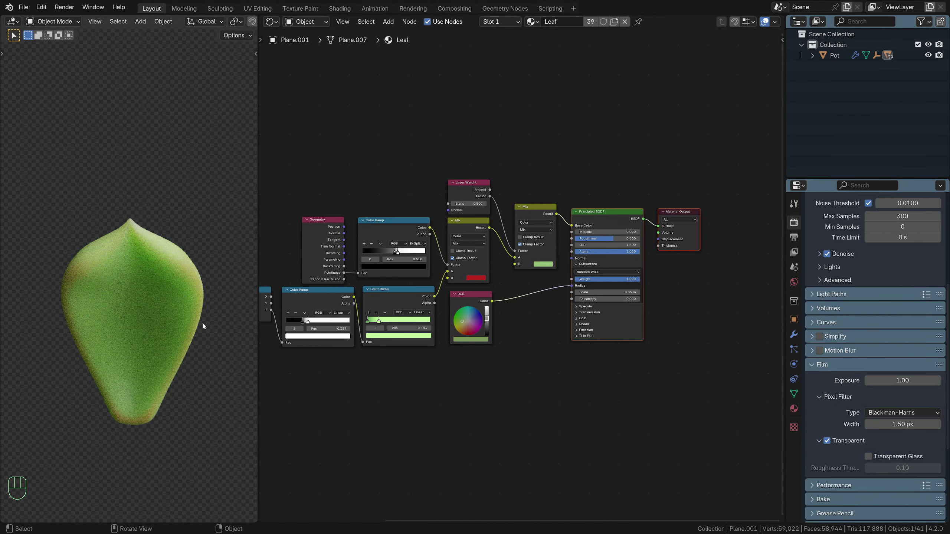
Leave the isolated leaf view to show the whole potted succulent and delete the single leaf floating above it
key(KP_Divide)
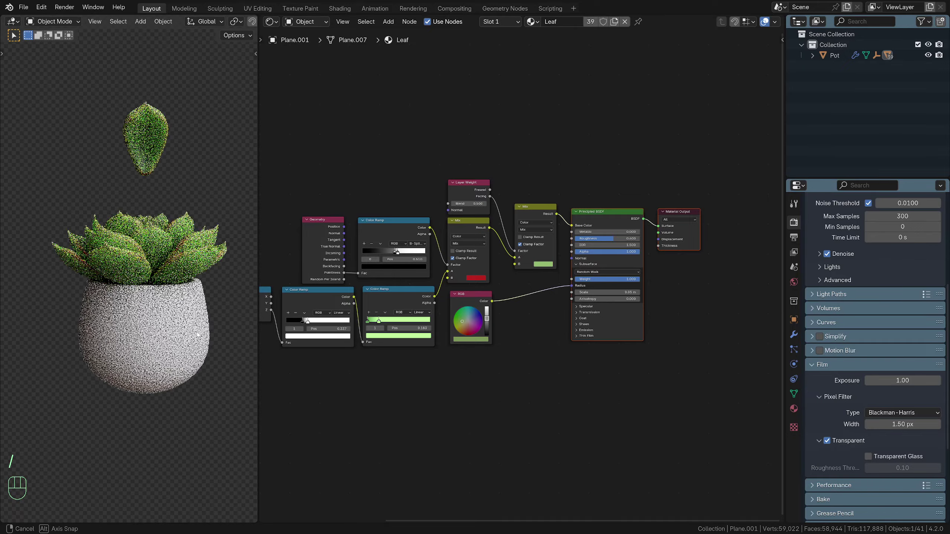
scroll(149, 370, up, 2)
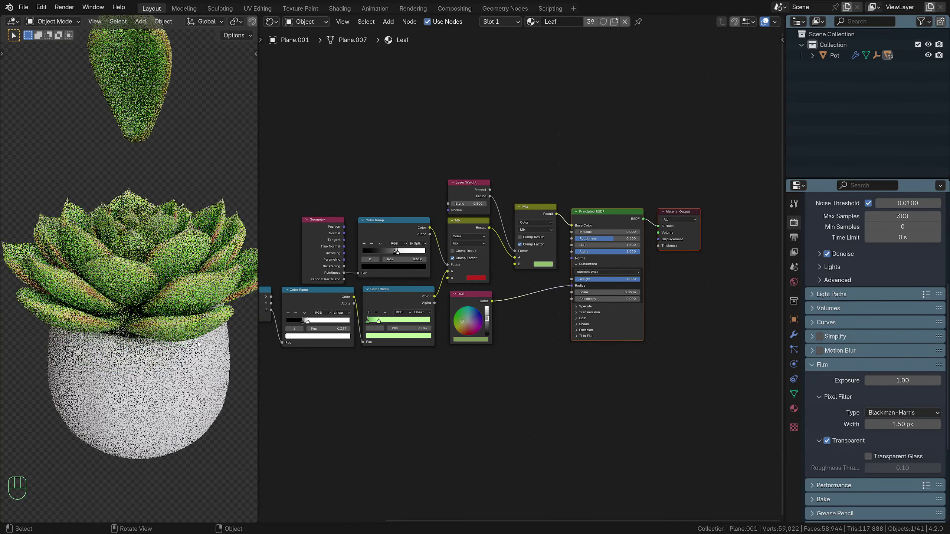
scroll(196, 337, down, 3)
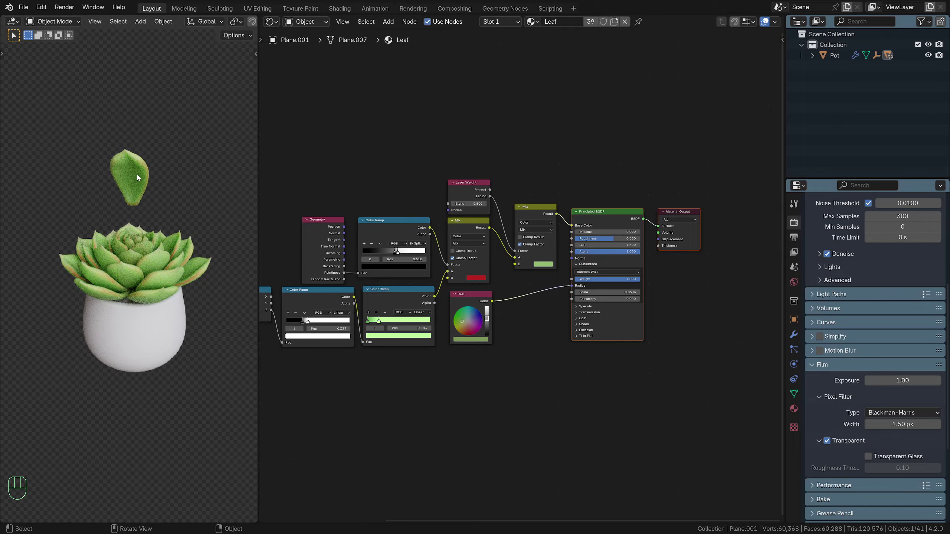
key(Delete)
Review the complete leaf material node tree in a maximized node editor and restore the normal layout
key(ctrl+space)
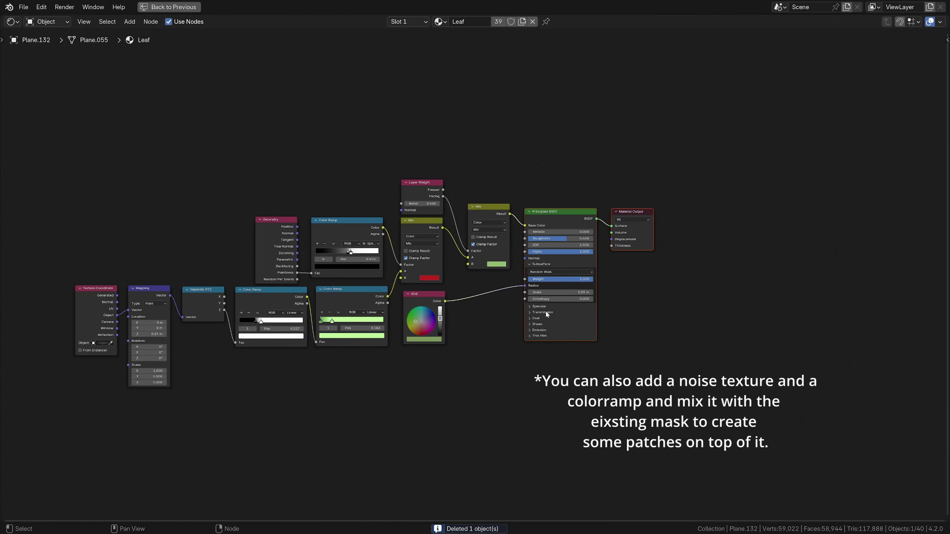
scroll(489, 274, up, 3)
scroll(488, 274, down, 4)
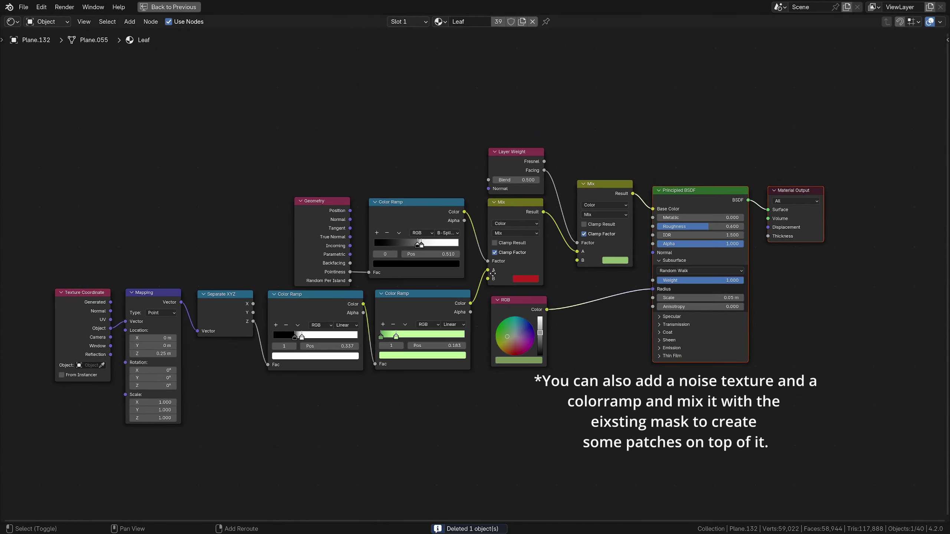
key(ctrl+space)
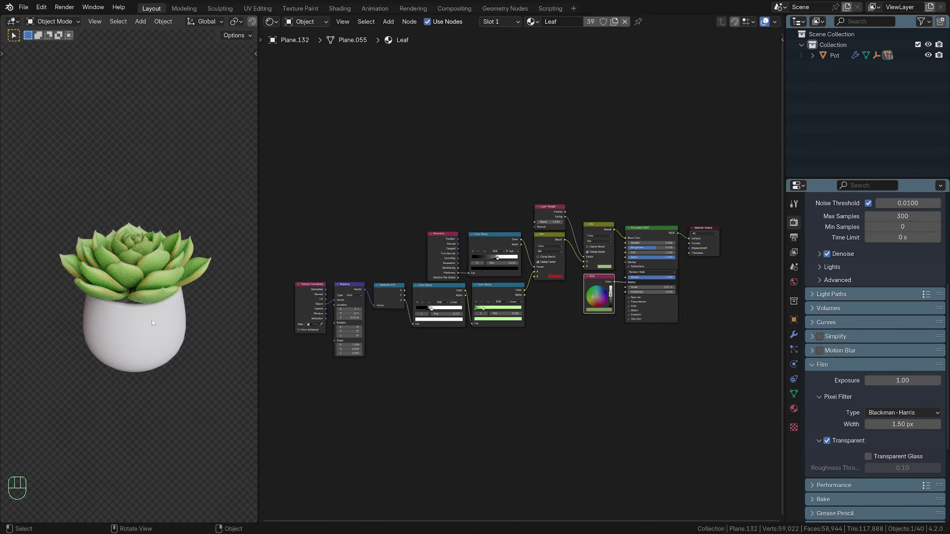
Check the gap between the lowest leaves and the pot's rim, select and frame the pot, and switch the viewport to solid shading
scroll(152, 319, up, 4)
middle_drag(156, 348, 164, 346)
scroll(161, 348, up, 8)
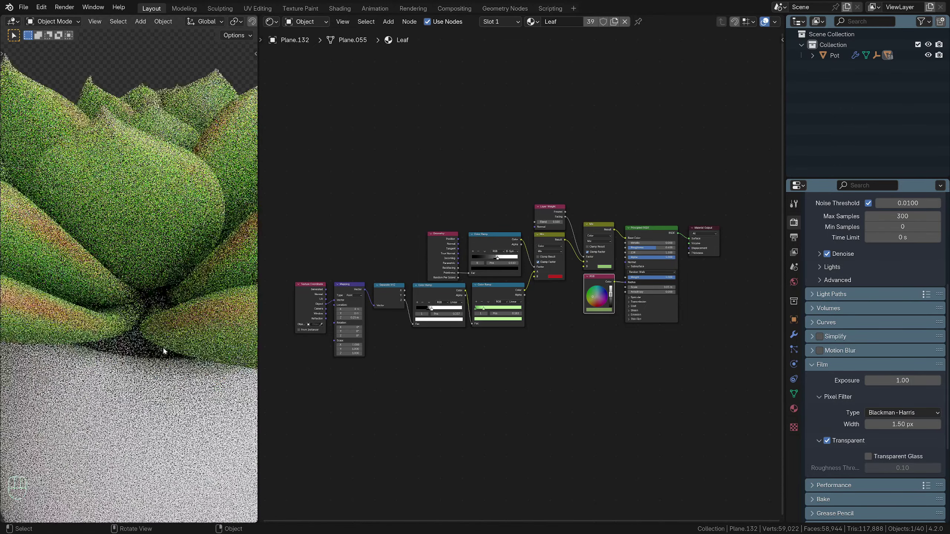
click(149, 379)
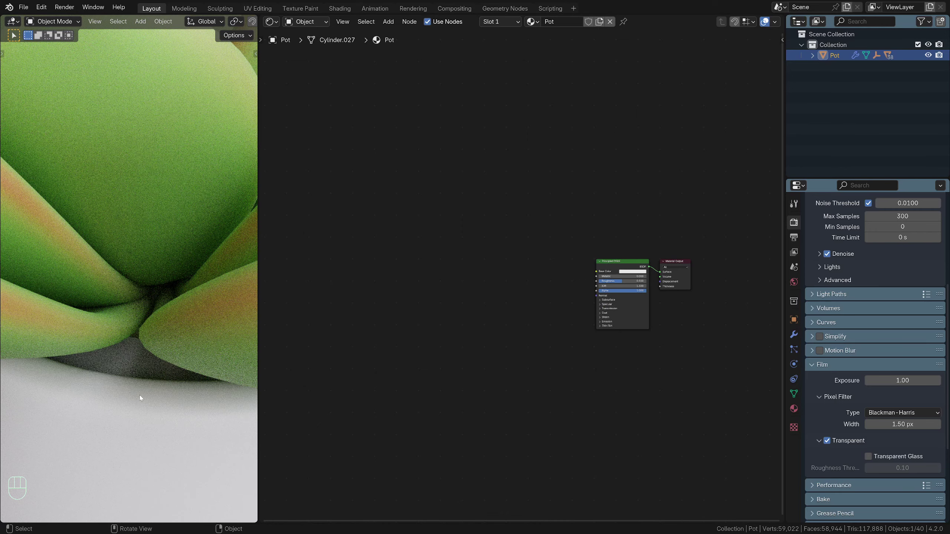
key(KP_Decimal)
scroll(230, 25, down, 10)
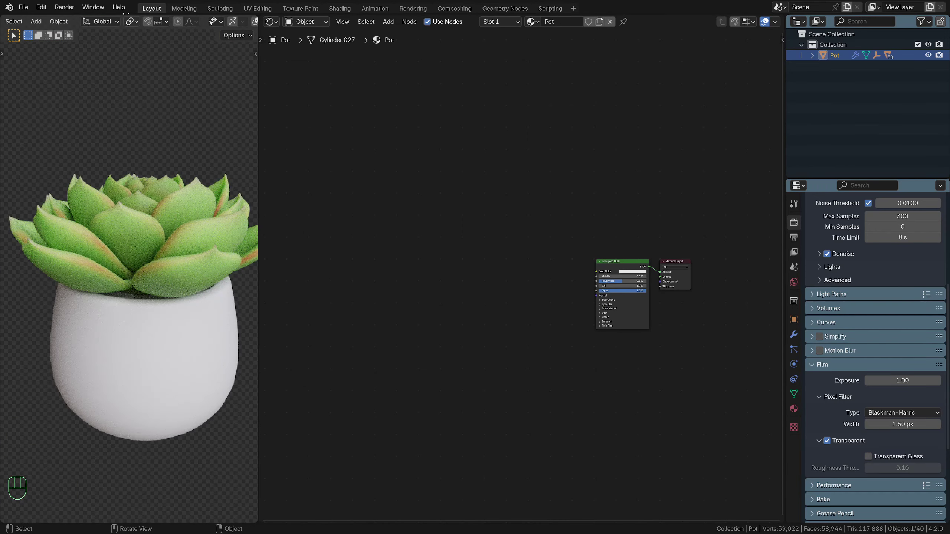
click(224, 23)
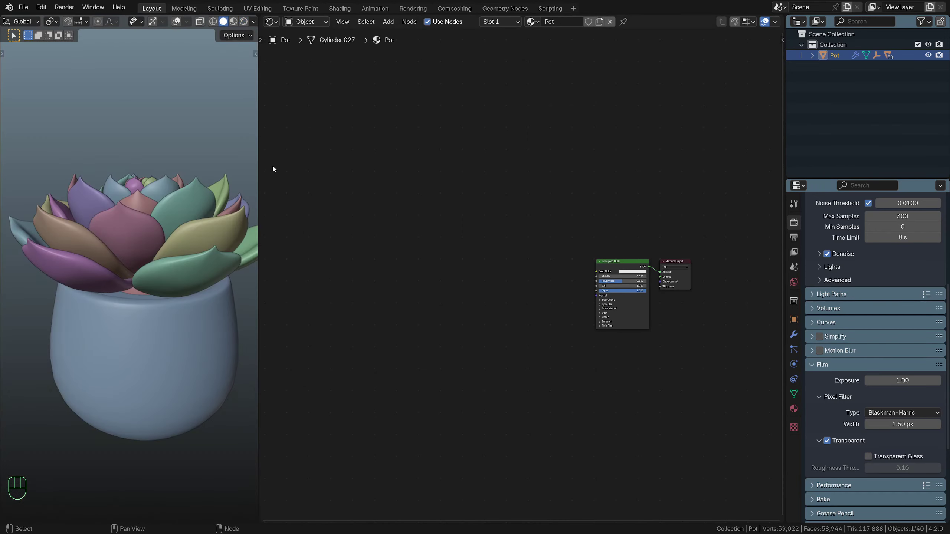
key(shift)
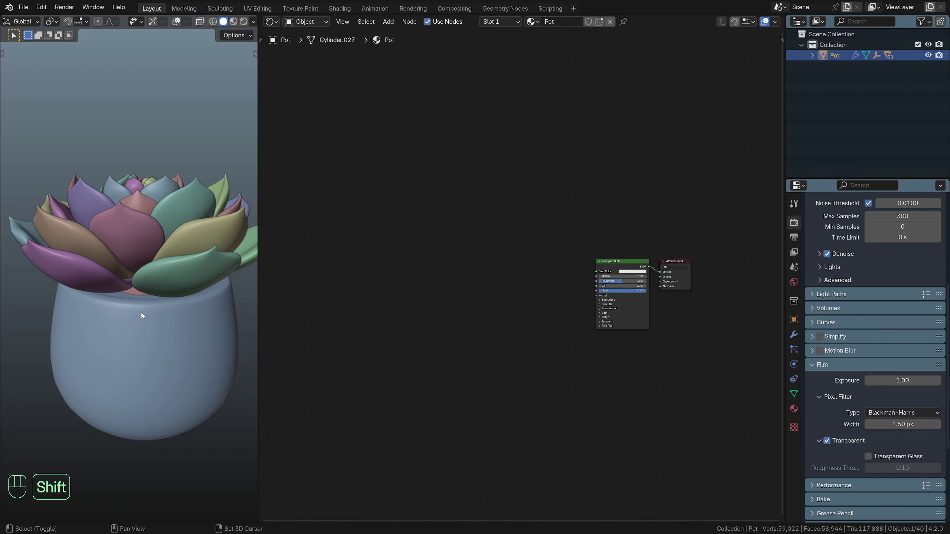
Show the overlays, enter Edit Mode on the pot and select the large face inside the rim using face selection with X-ray
key(shift+alt+z)
scroll(157, 331, up, 3)
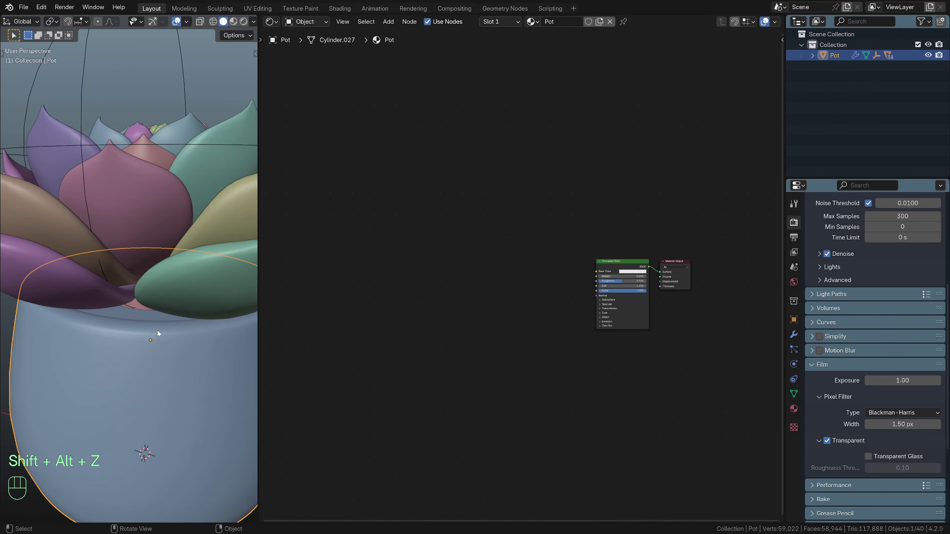
scroll(158, 332, up, 2)
key(Tab)
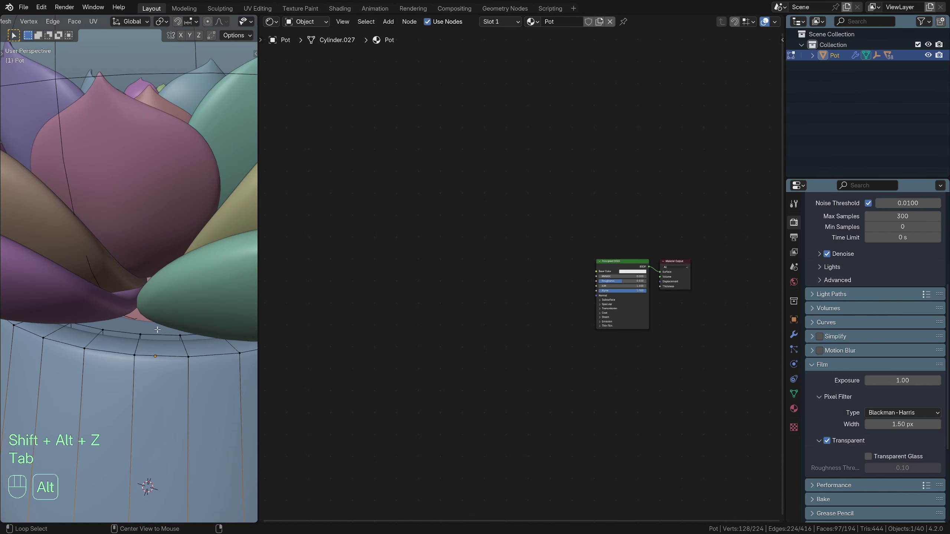
key(alt+z)
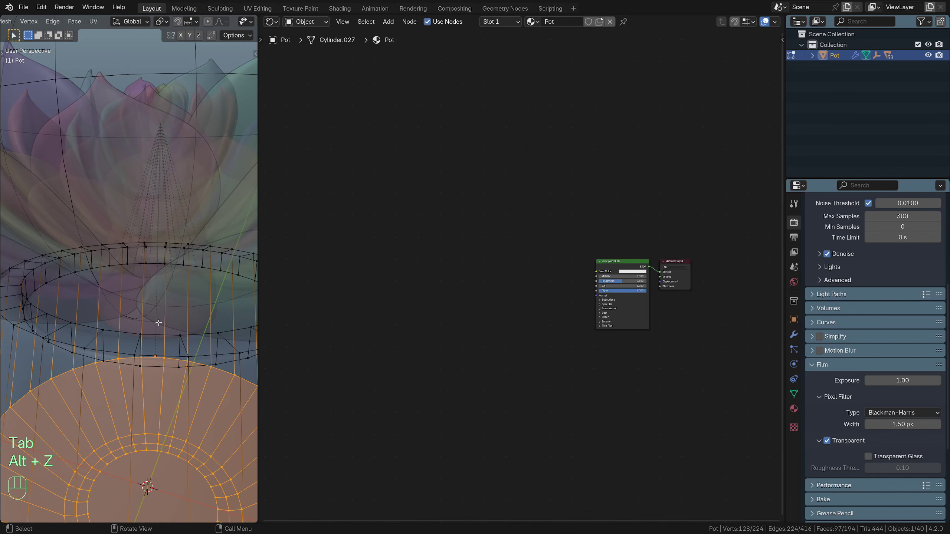
key(3)
click(149, 316)
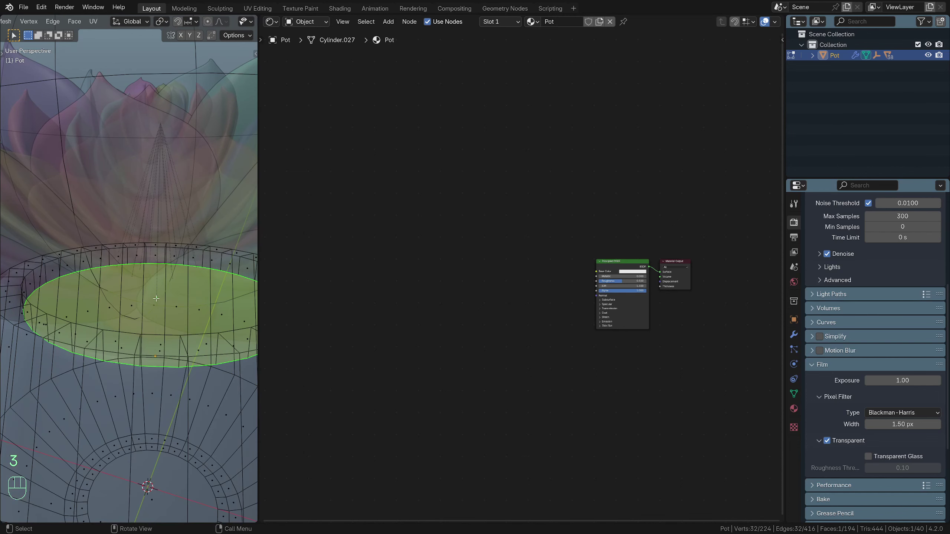
key(alt+z)
Add a second material slot to the pot and create a new material in it named Mud
click(794, 408)
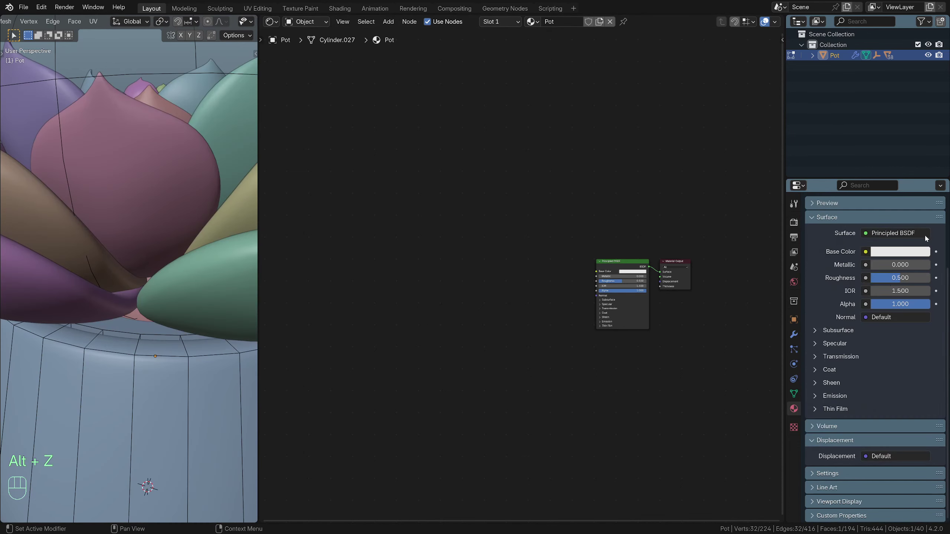
scroll(925, 238, up, 6)
click(941, 220)
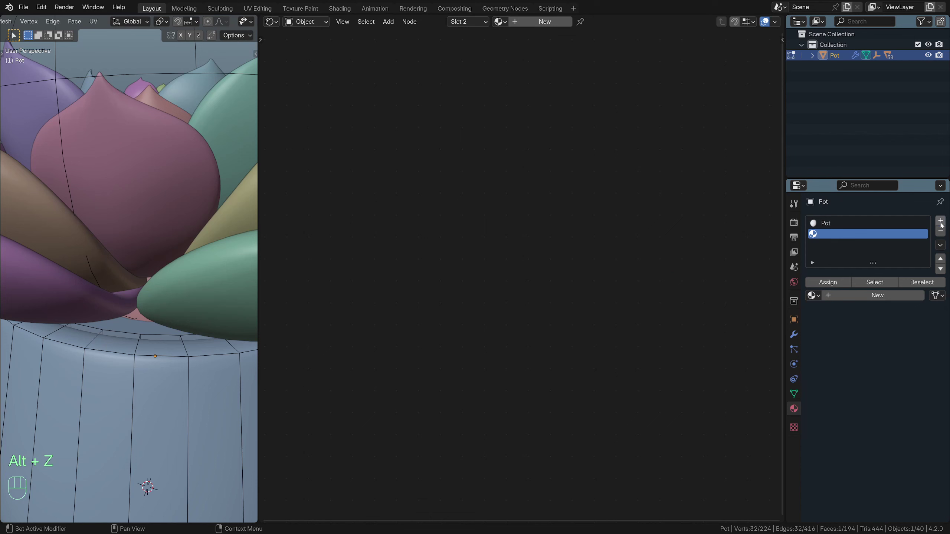
click(859, 294)
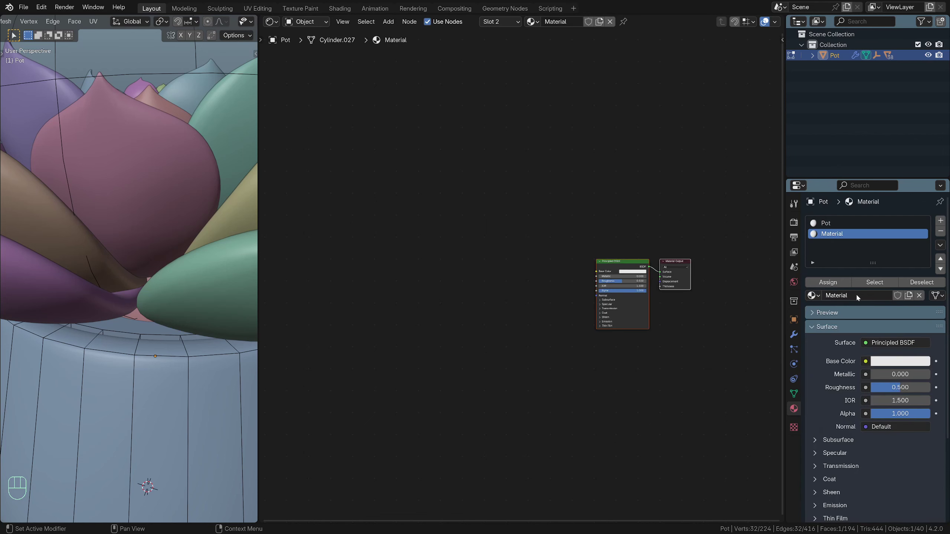
double_click(856, 294)
key(BackSpace)
text(Mud)
key(Return)
Give Mud a dark brown base color (hue 0.051, saturation 0.829, value 0.084) and assign it to the selected face
click(901, 361)
drag(871, 275, 853, 264)
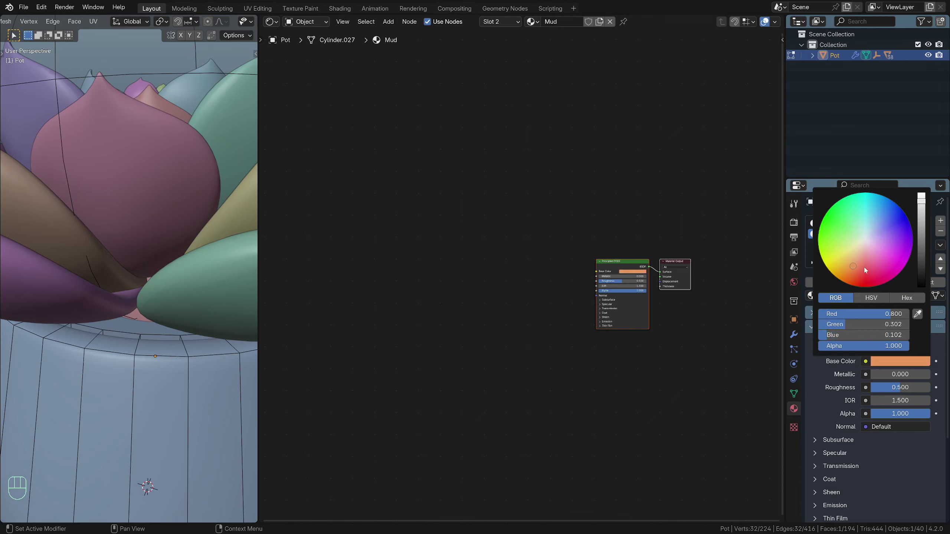
click(890, 366)
drag(921, 225, 921, 260)
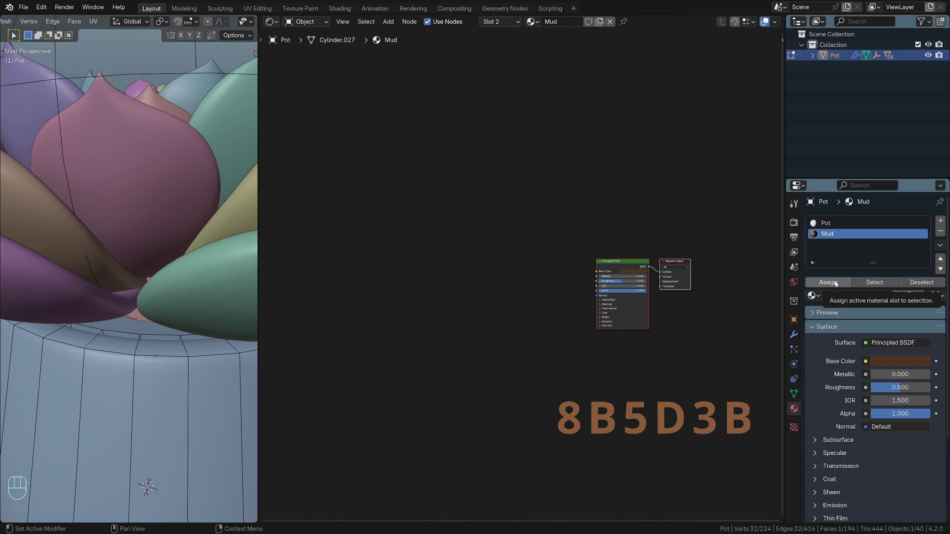
Check the selected face in X-ray, leave Edit Mode and inspect the pot's opening in rendered shading with overlays hidden
key(alt+z)
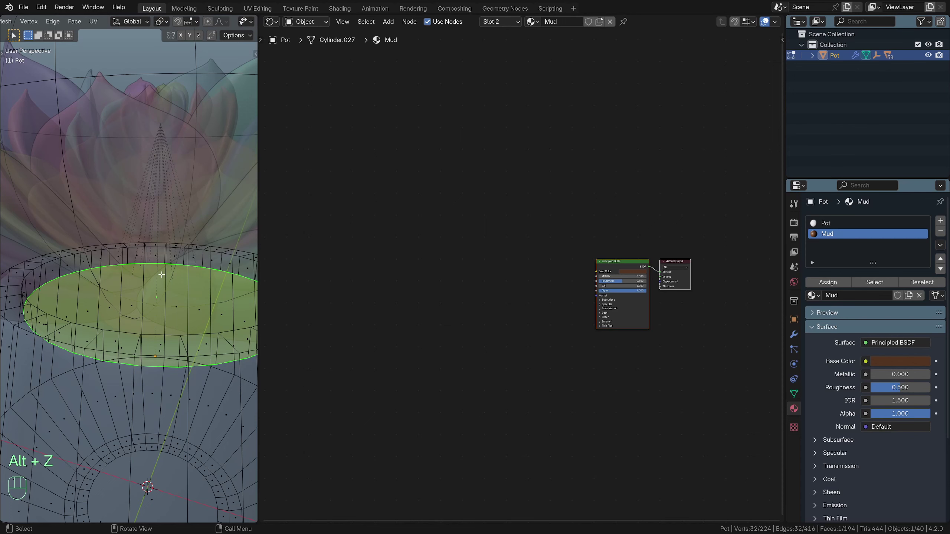
key(alt+z)
scroll(148, 223, down, 3)
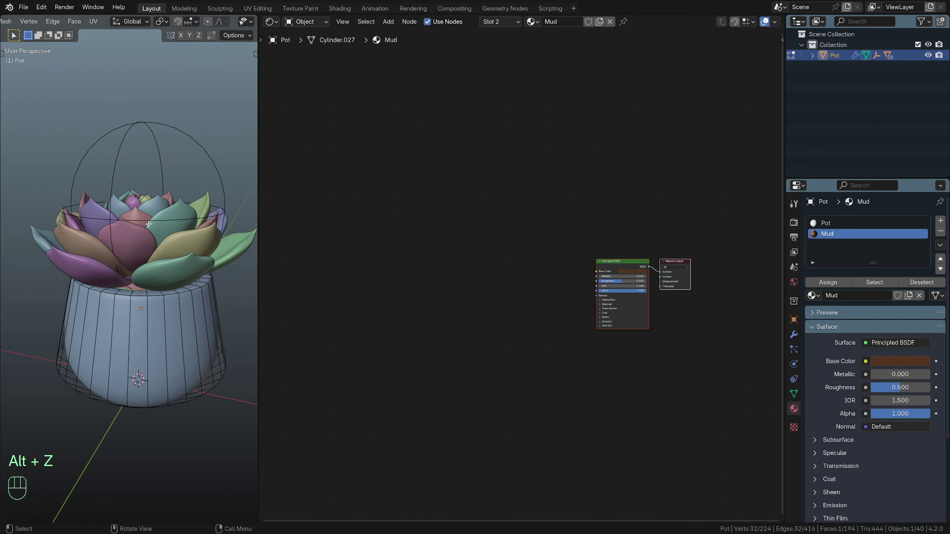
key(Tab)
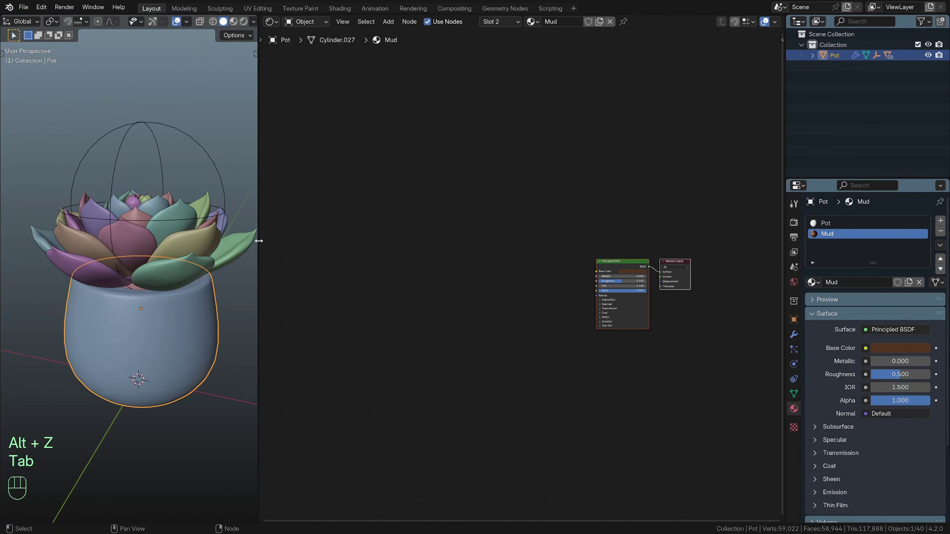
click(244, 23)
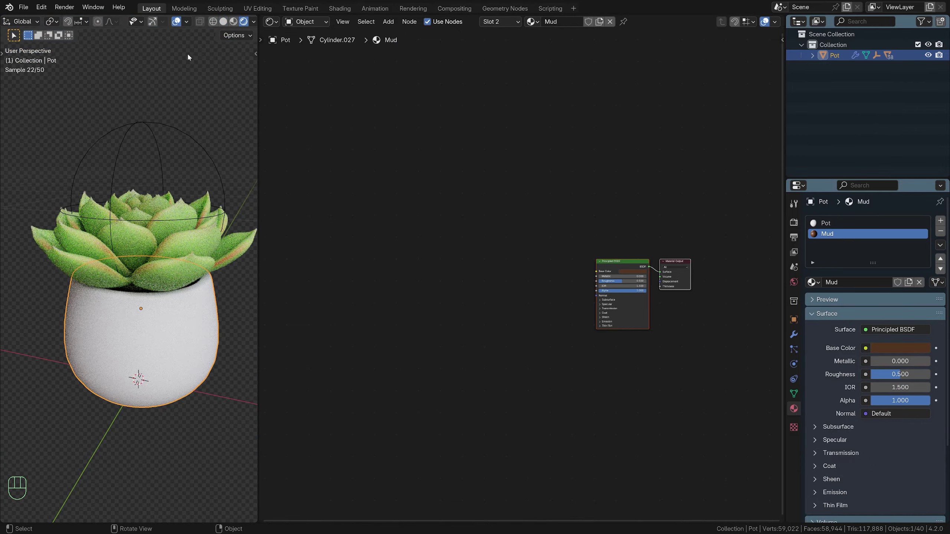
click(176, 22)
scroll(181, 292, up, 6)
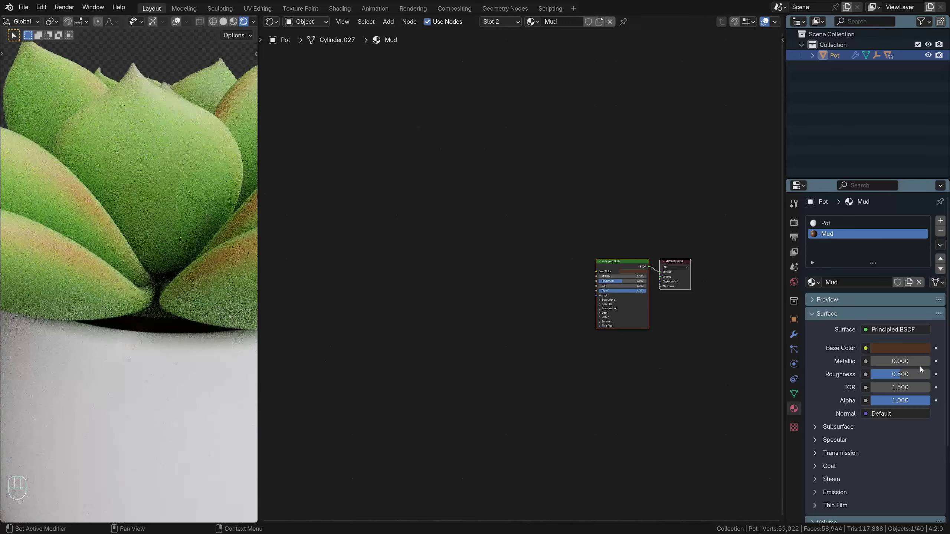
Lighten the Mud base color by raising its HSV Value and make the Pot material slot active
click(900, 348)
click(872, 287)
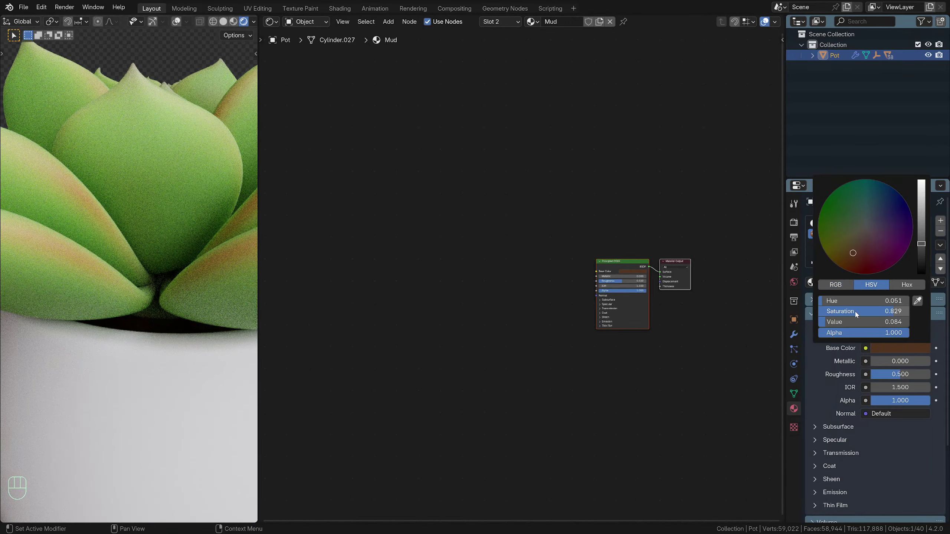
drag(851, 322, 867, 322)
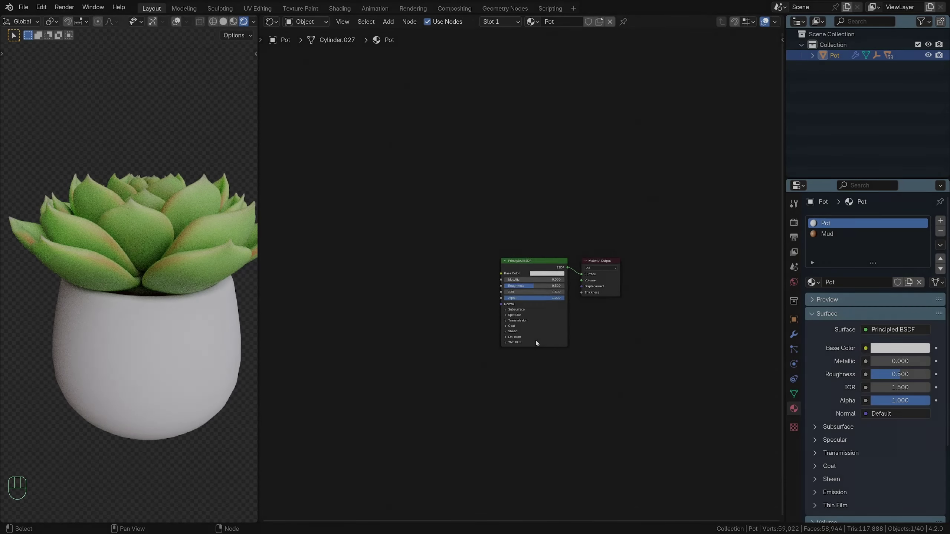
Select a leaf and copy the Texture Coordinate, Mapping, Separate XYZ and first connected Color Ramp nodes from the Leaf material
scroll(546, 351, up, 3)
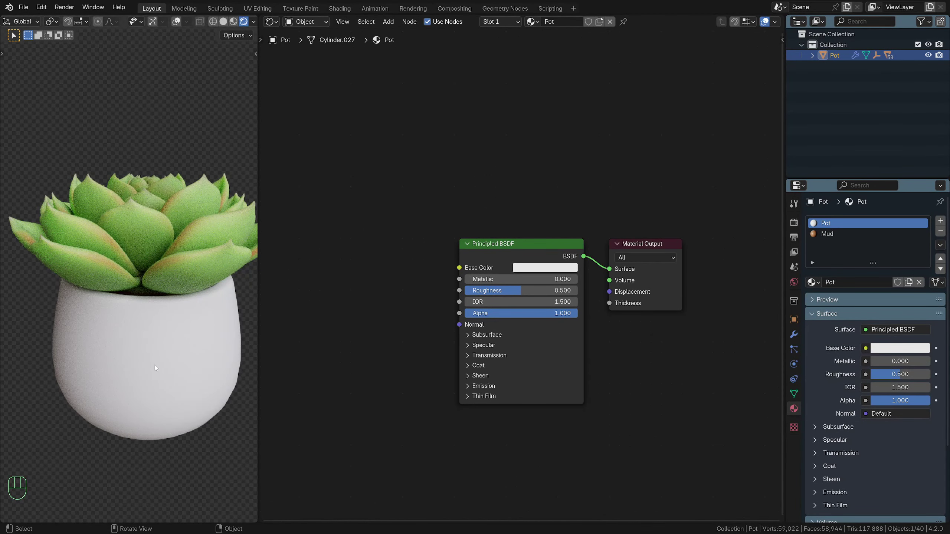
click(138, 222)
scroll(484, 271, down, 5)
middle_drag(414, 291, 552, 296)
middle_drag(475, 300, 540, 304)
scroll(539, 304, down, 3)
middle_drag(485, 344, 553, 350)
scroll(541, 347, up, 1)
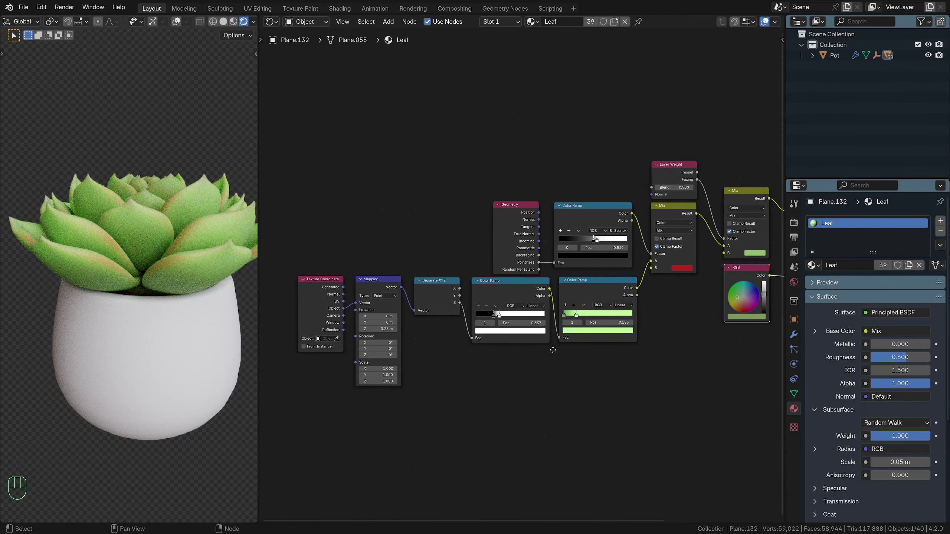
drag(283, 291, 528, 381)
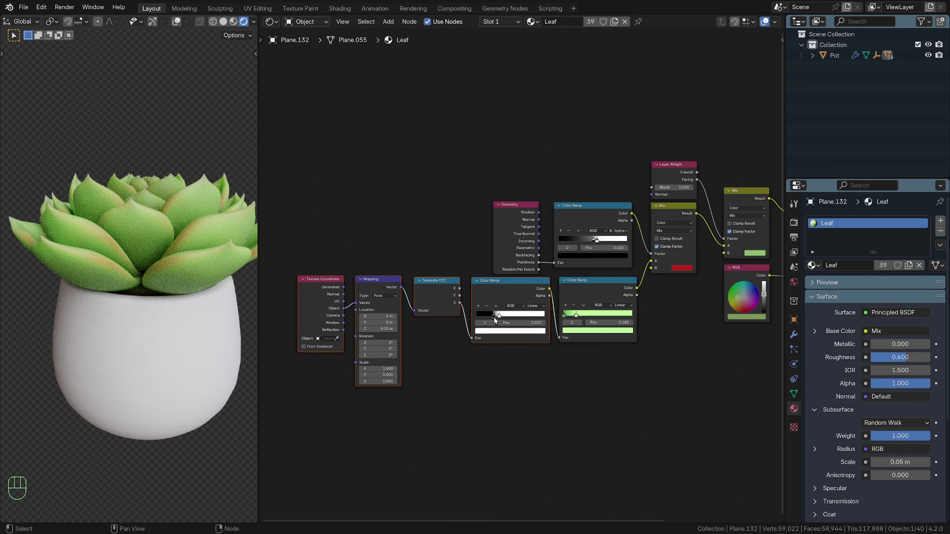
right_click(493, 292)
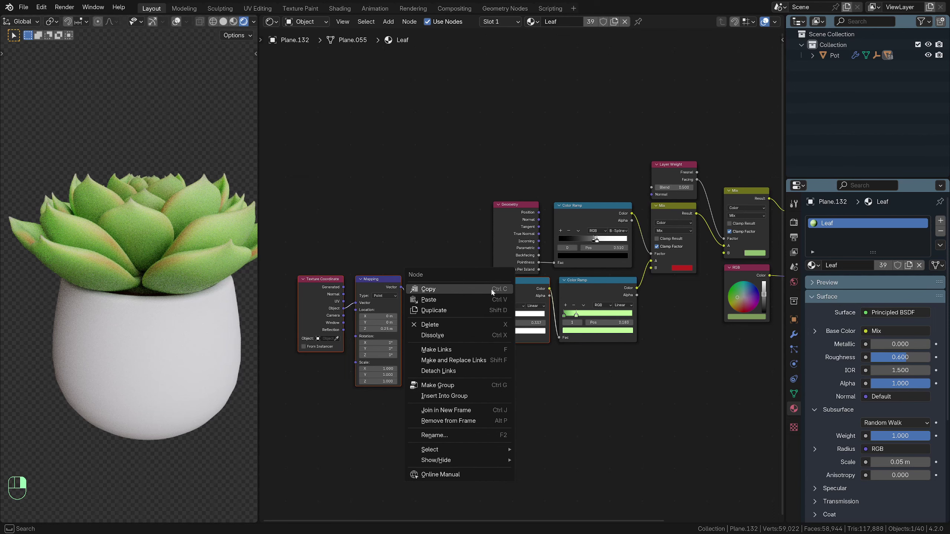
click(492, 293)
Paste the copied gradient nodes into the Pot material and preview the Color Ramp output on the pot in front view
click(153, 327)
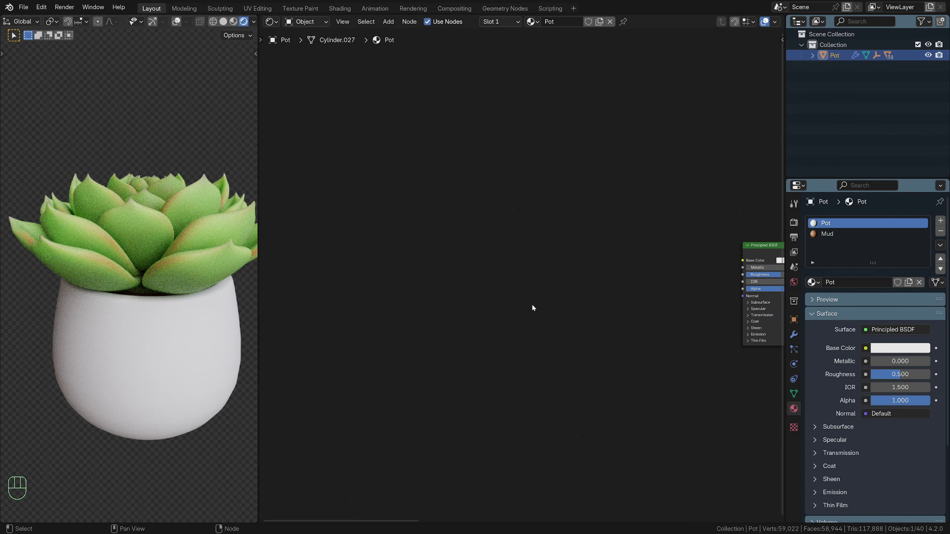
middle_drag(624, 323, 523, 327)
click(488, 294)
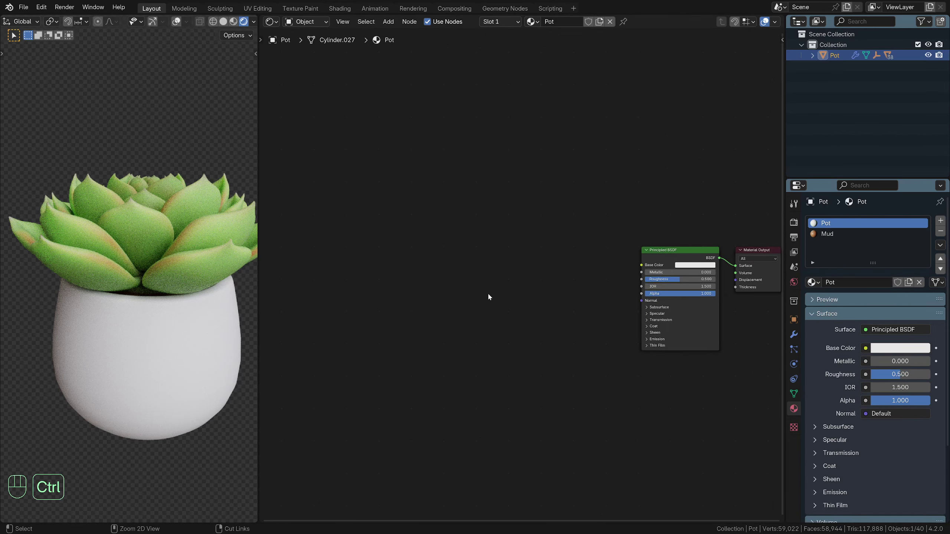
key(ctrl+v)
click(512, 273)
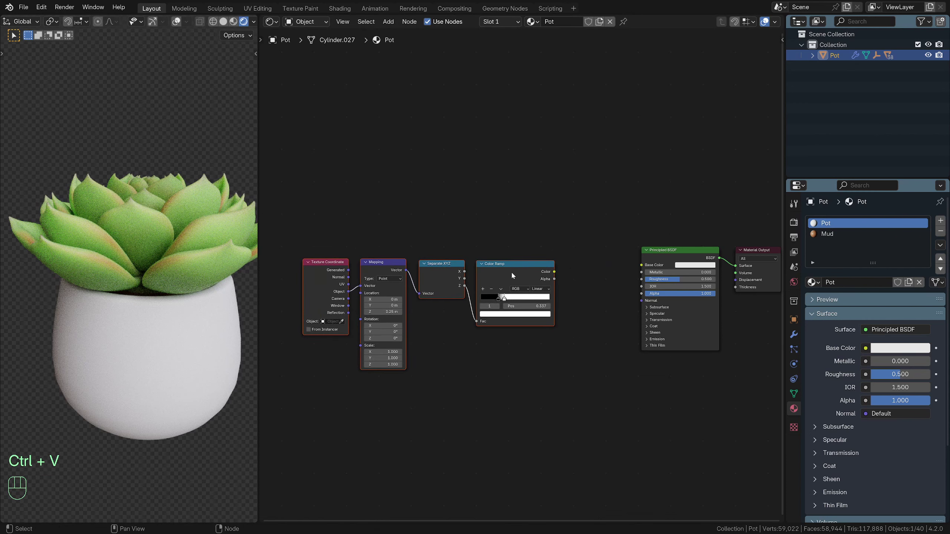
ctrl+shift+click(519, 264)
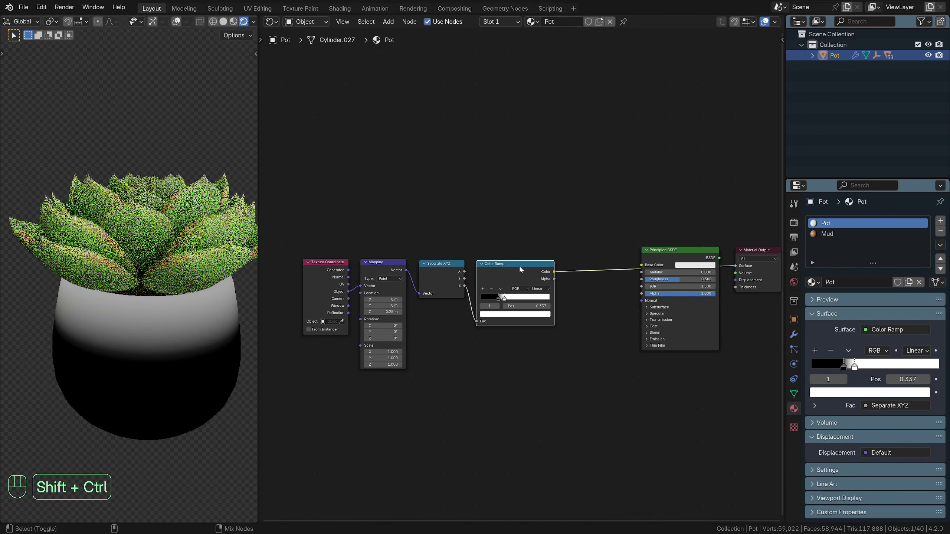
key(KP_1)
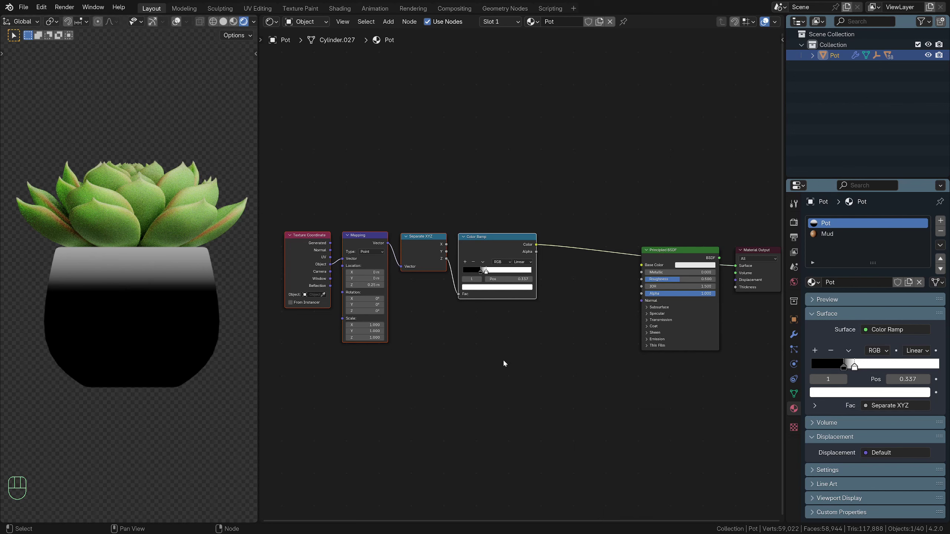
Add a Wave Texture node to the Pot material and place it below the Color Ramp
key(shift+a)
text(wave)
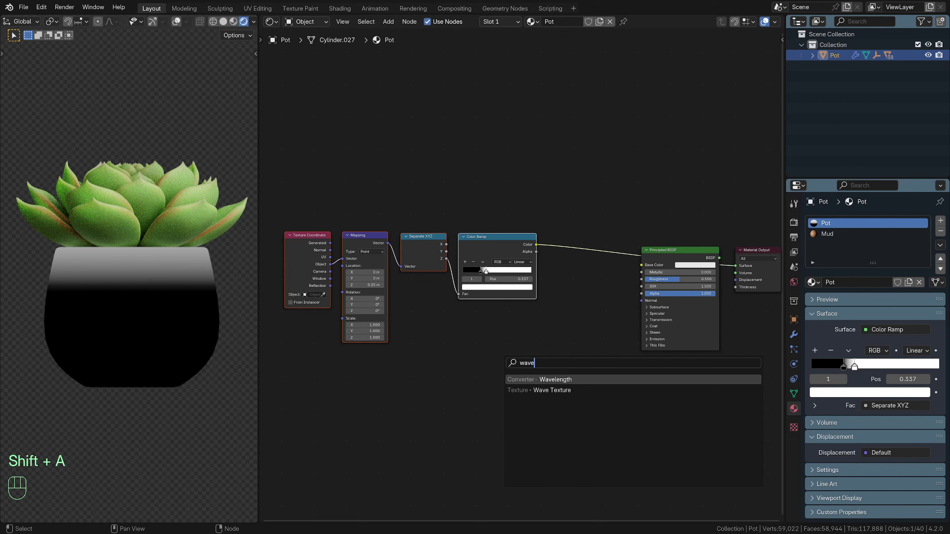
key(Down)
key(Return)
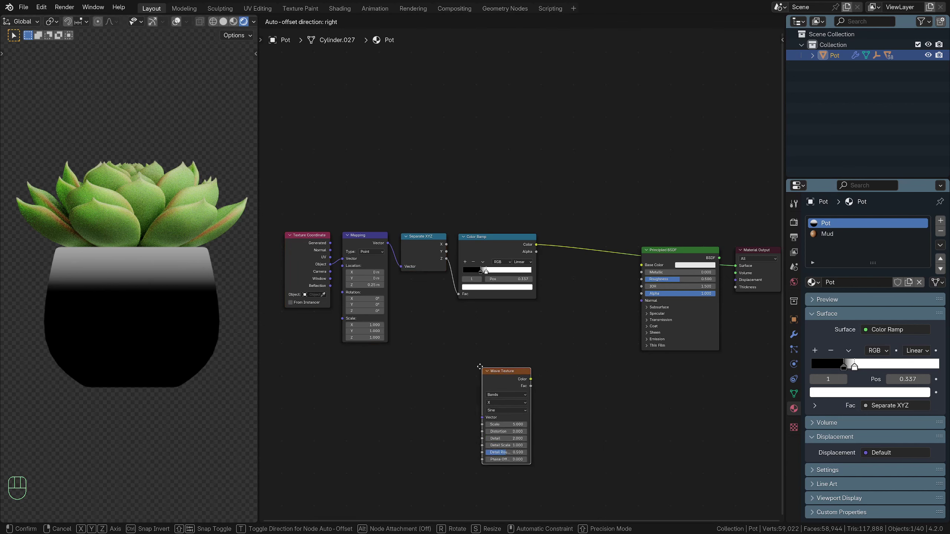
click(459, 340)
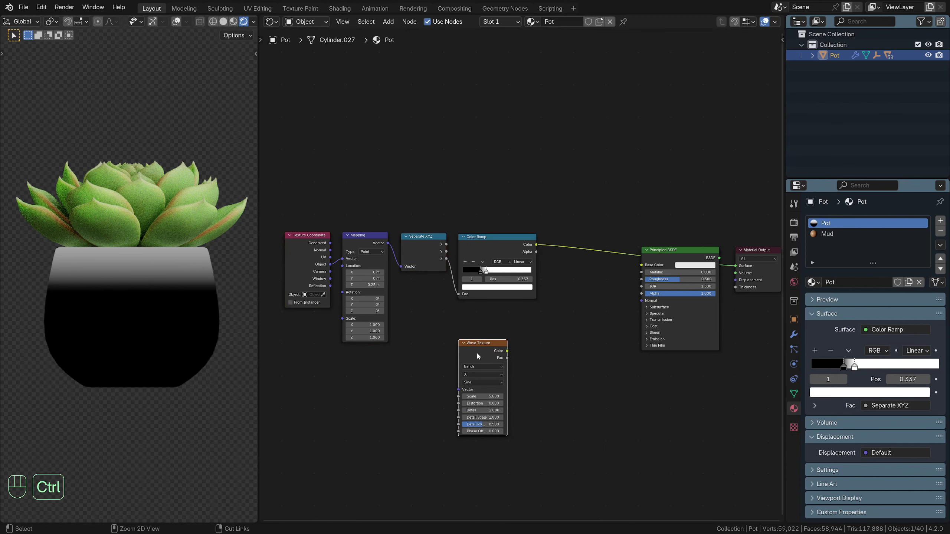
Preview the Wave Texture on the pot and set its bands direction to Z
ctrl+shift+click(485, 347)
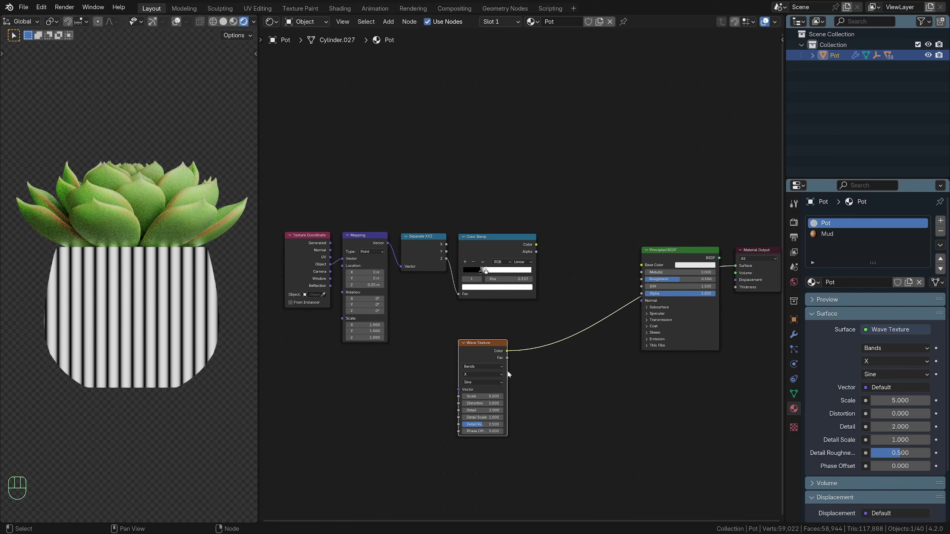
click(482, 375)
click(479, 404)
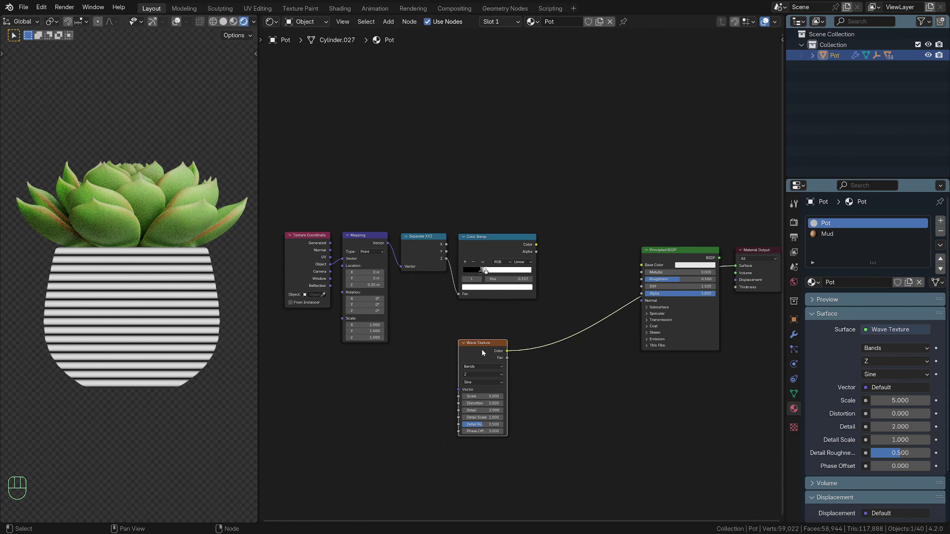
Shift the Wave Texture slightly left and insert a duplicate of the Color Ramp on its output link
drag(482, 353, 472, 353)
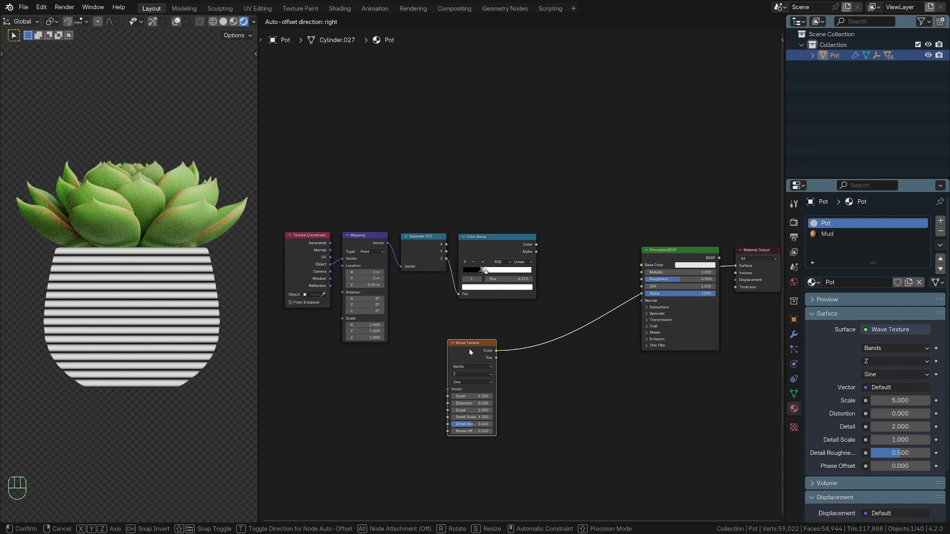
click(491, 243)
key(shift+d)
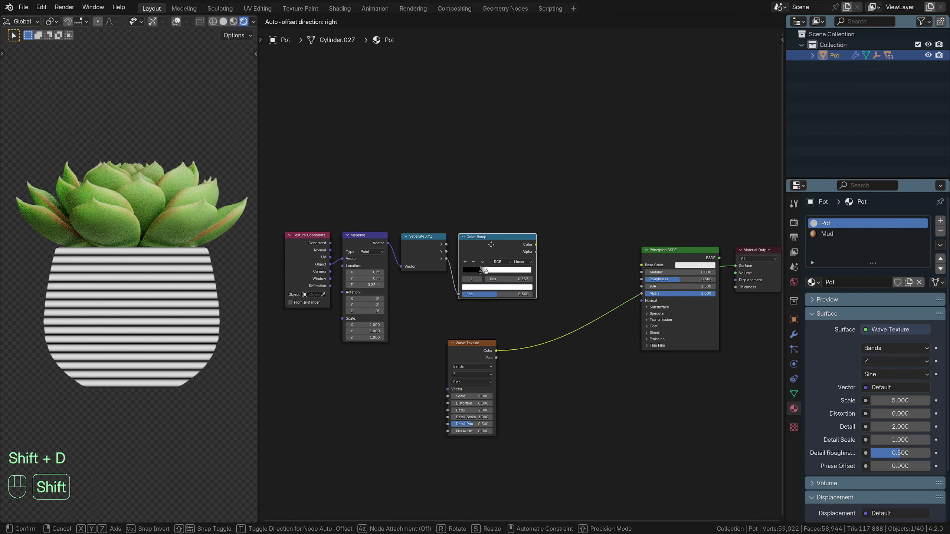
click(558, 335)
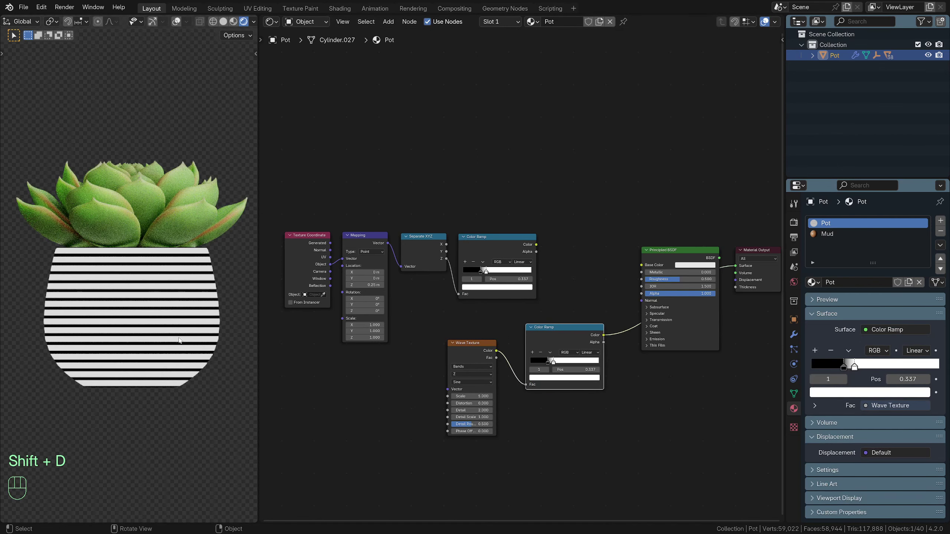
Compare the raw Wave Texture with its Color Ramp output on the pot, and place that ramp directly beside the Wave Texture
scroll(217, 337, up, 8)
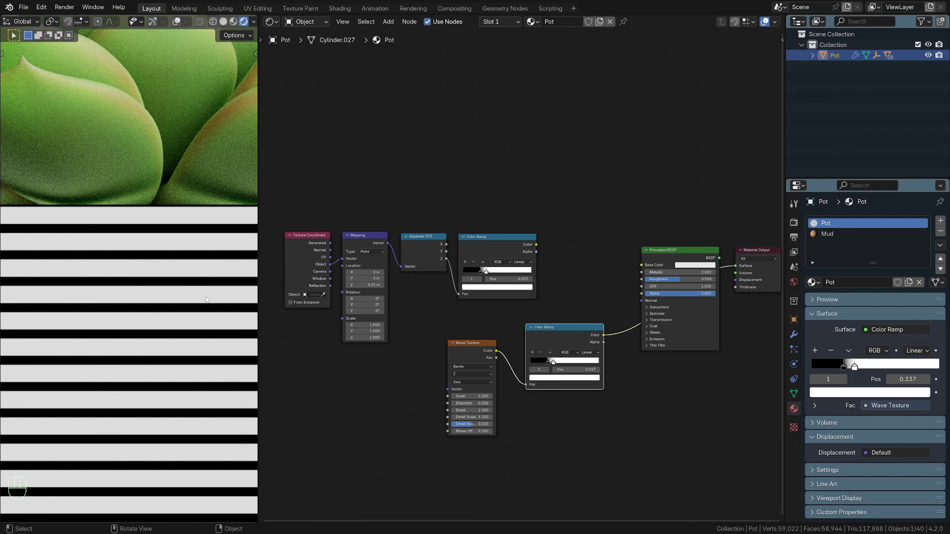
ctrl+shift+click(480, 346)
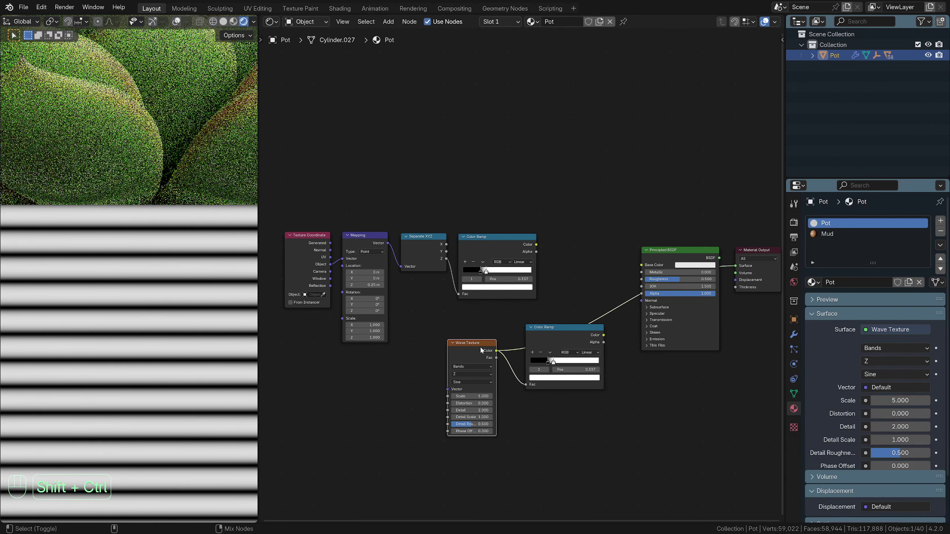
ctrl+shift+click(581, 338)
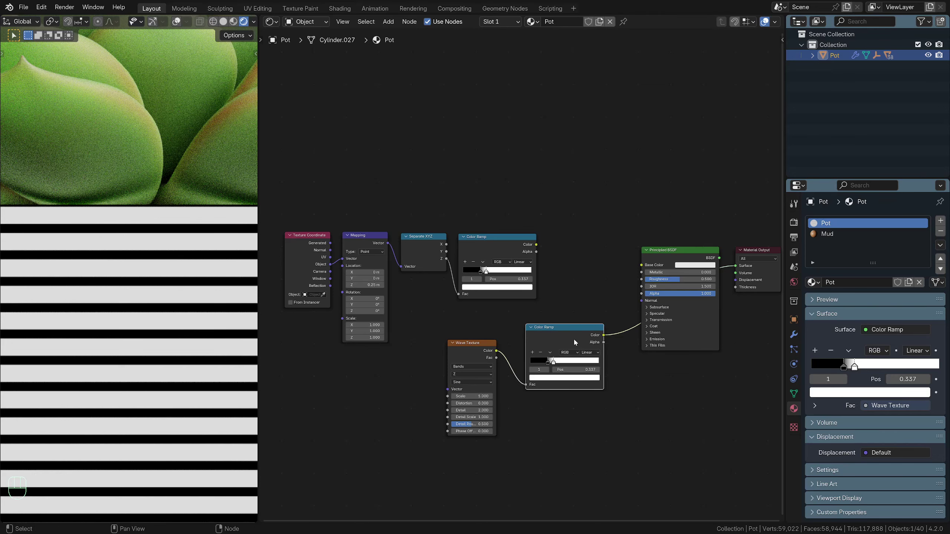
drag(560, 339, 540, 355)
scroll(176, 335, down, 5)
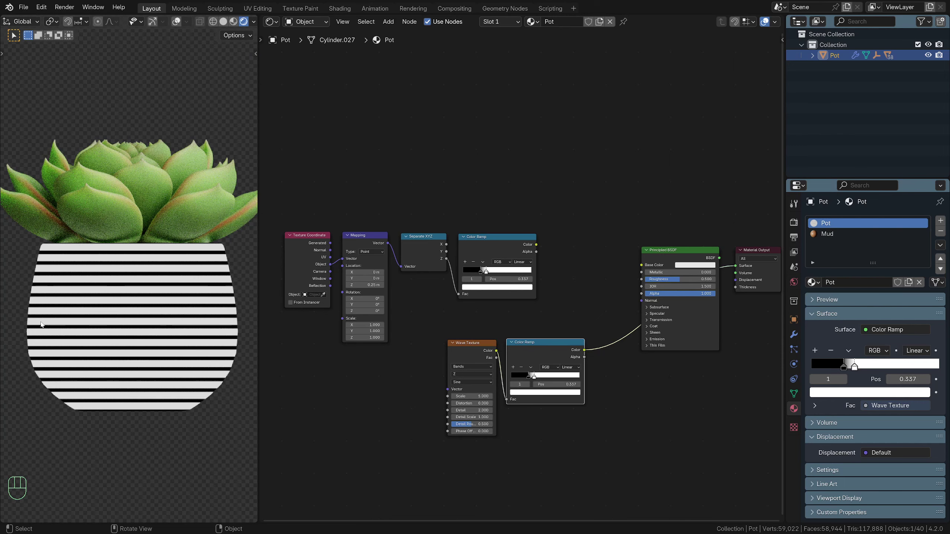
Set the Wave Texture's Distortion to 2.220 to make the pot's stripes wavy
scroll(454, 432, up, 4)
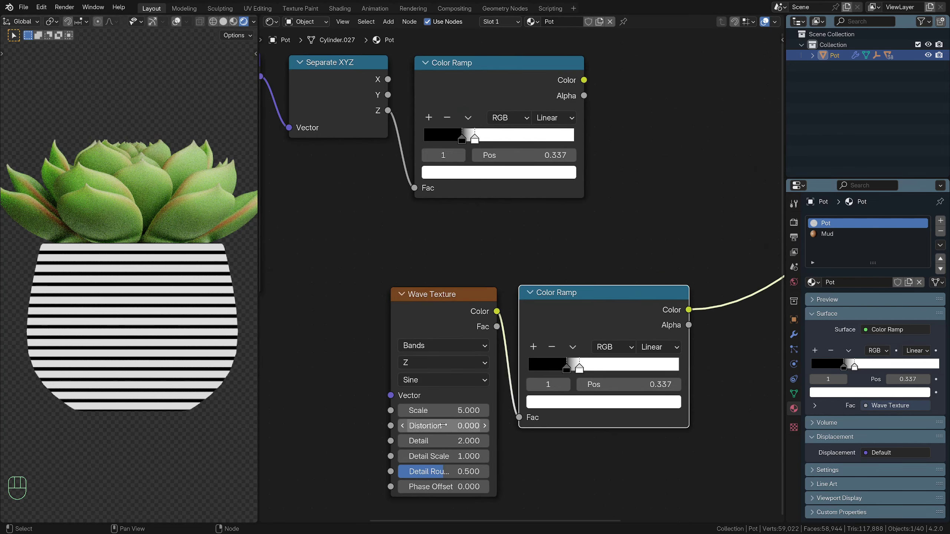
shift+drag(438, 426, 514, 426)
scroll(131, 333, up, 4)
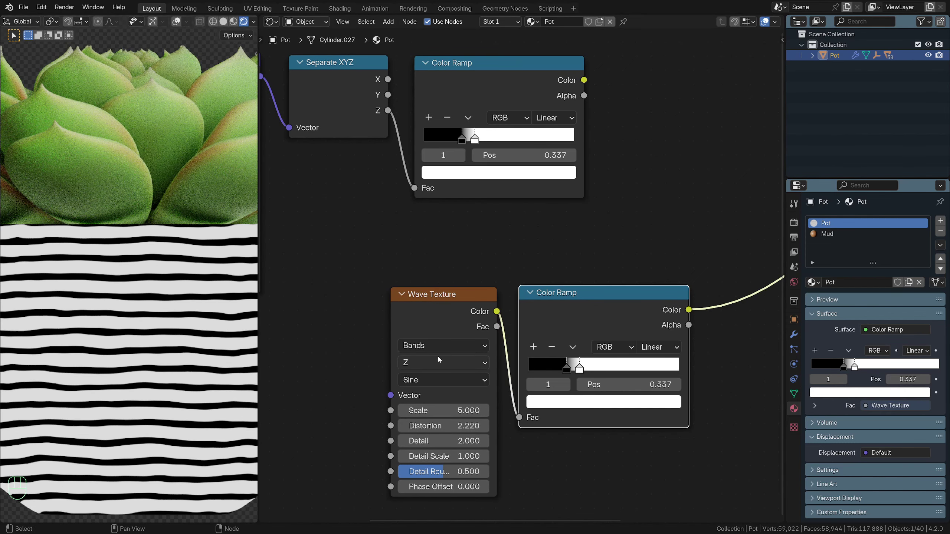
scroll(438, 355, down, 2)
scroll(157, 375, down, 4)
Try a Phase Offset of -0.370 on the Wave Texture while viewing the pot's underside, undo it and return to front view
middle_drag(157, 376, 149, 311)
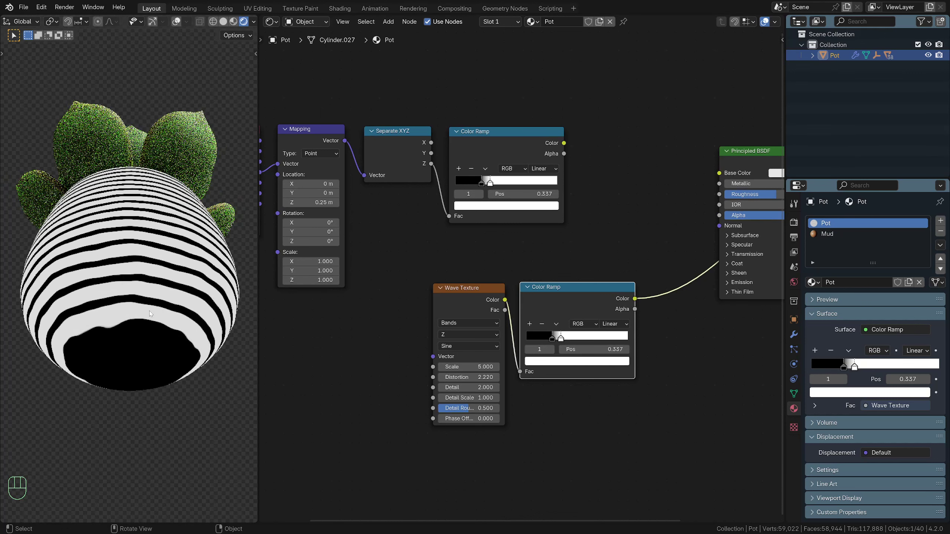
middle_drag(146, 357, 146, 348)
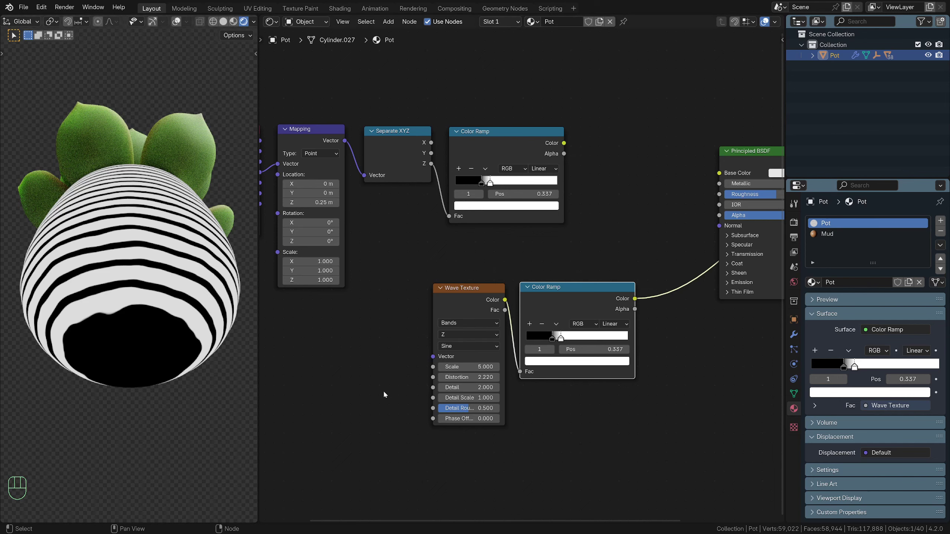
mouse_move(483, 426)
shift+mouse_down()
mouse_move(513, 426)
mouse_move(475, 426)
shift+mouse_up()
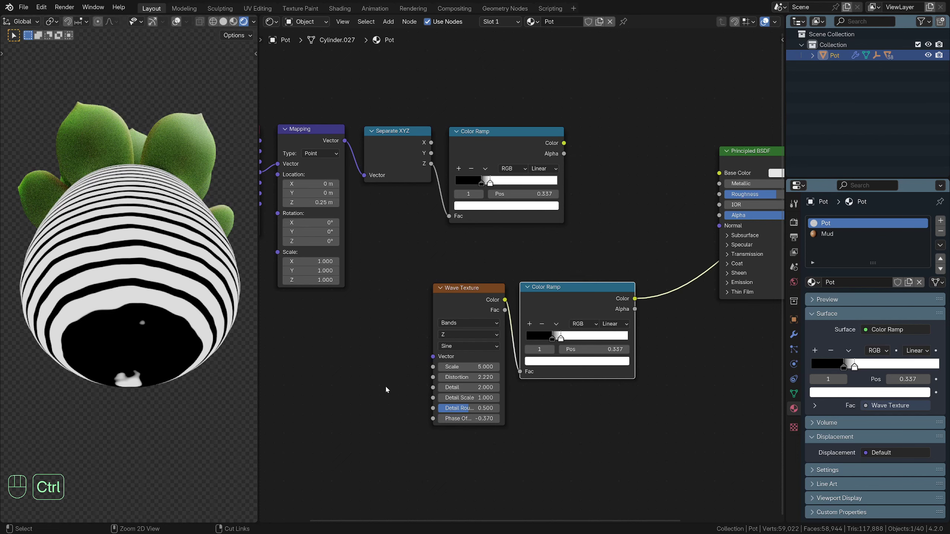
key(ctrl+z)
key(KP_1)
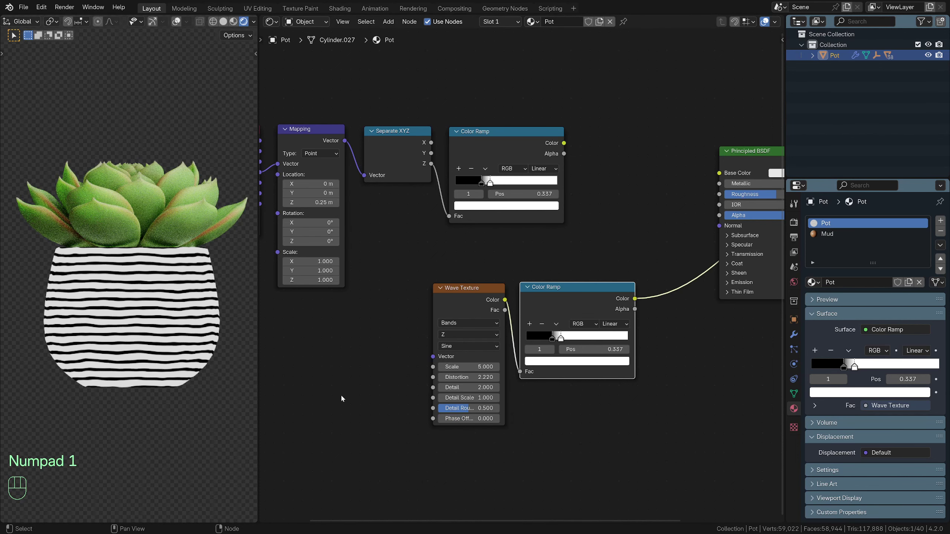
Connect the Texture Coordinate's Object output to the Wave Texture's Vector input and raise the Scale to 57.300
scroll(337, 388, down, 2)
drag(337, 203, 464, 340)
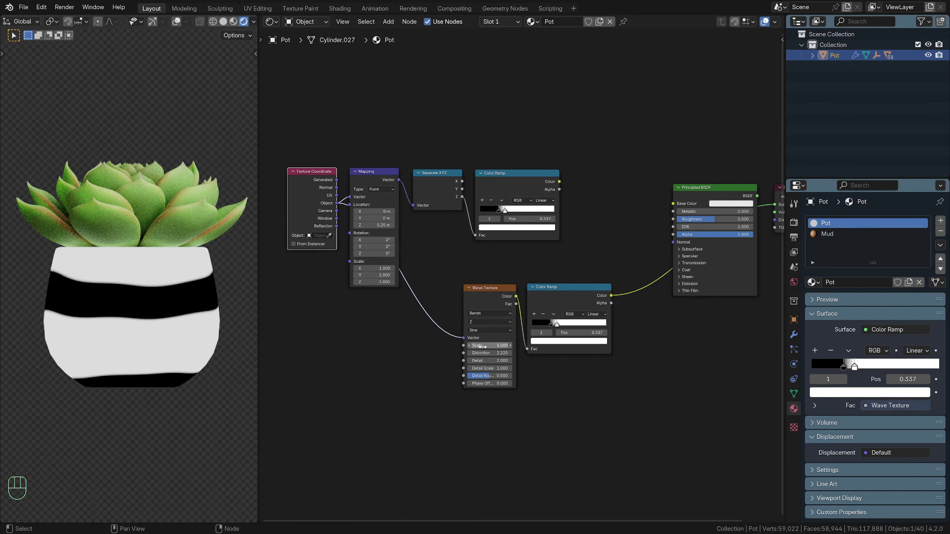
drag(483, 347, 542, 347)
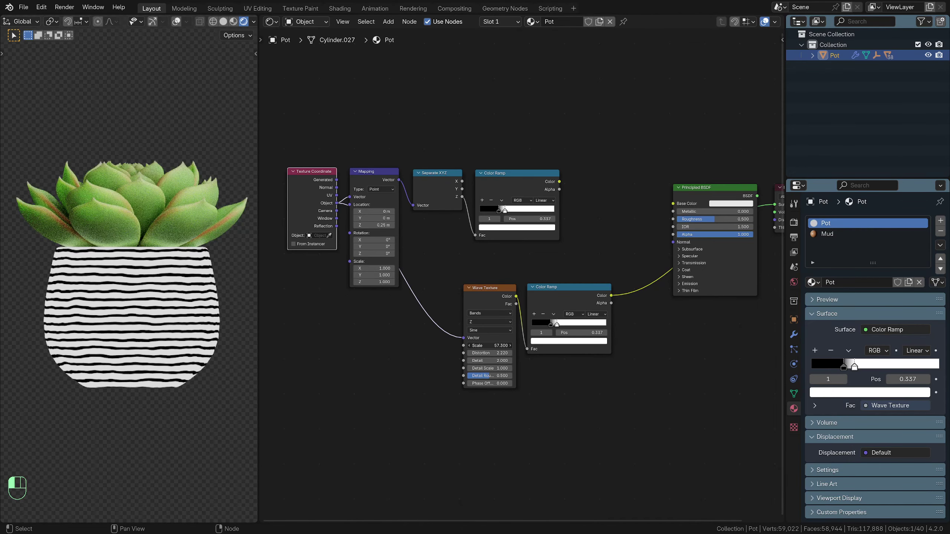
Set the Wave Texture's Phase Offset to -0.820 and Distortion to 1.500, checking the pot's underside before returning to front view
middle_drag(169, 349, 165, 264)
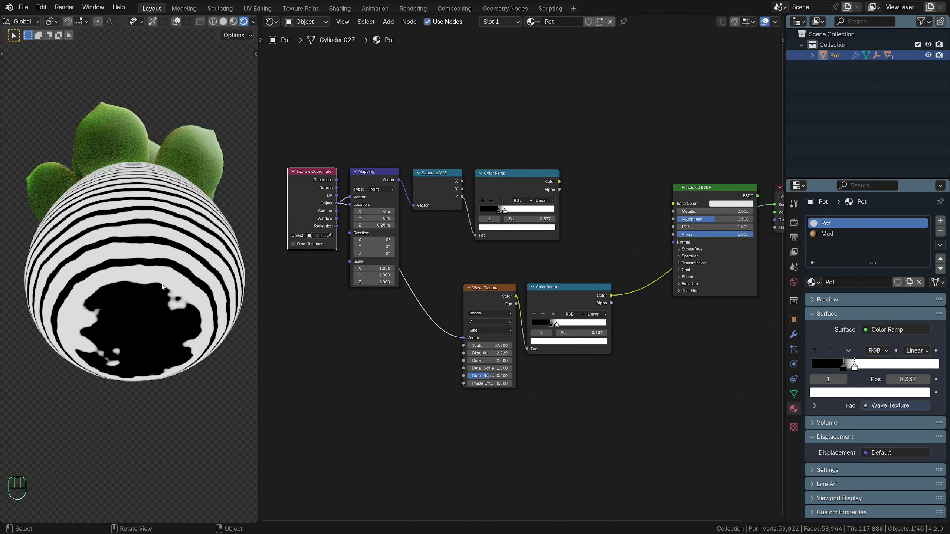
shift+drag(505, 381, 456, 373)
scroll(521, 381, up, 3)
middle_drag(216, 277, 217, 337)
key(KP_1)
Thicken the dark stripes by moving the wave Color Ramp's white stop to 0.510, and place both wave nodes beneath the gradient nodes
mouse_move(566, 336)
mouse_down()
mouse_move(582, 337)
mouse_move(562, 340)
mouse_move(571, 342)
mouse_up()
click(582, 339)
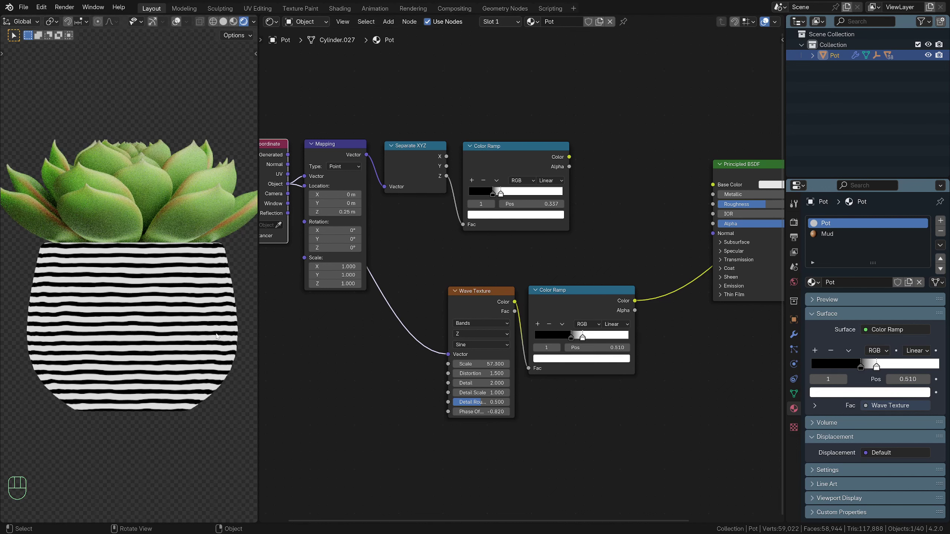
scroll(203, 337, up, 1)
scroll(464, 386, down, 5)
drag(454, 385, 516, 292)
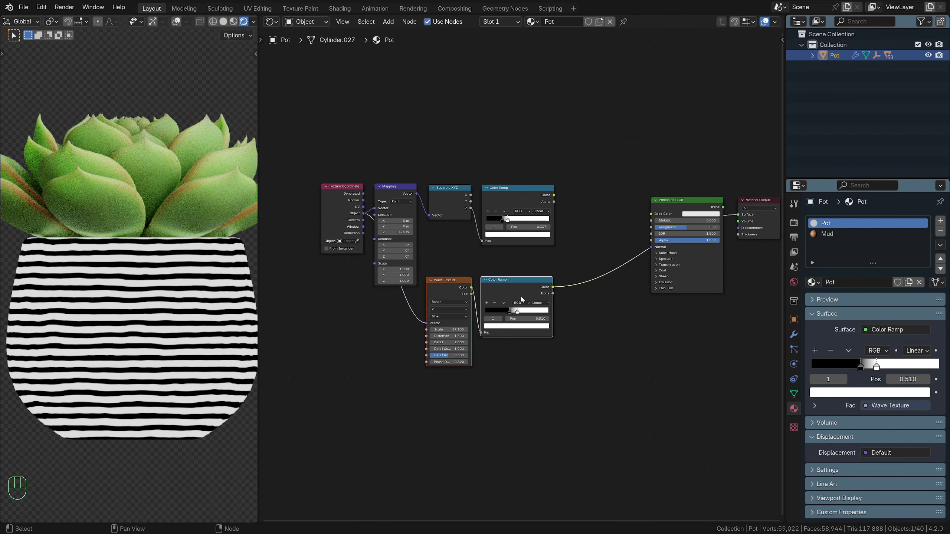
Add a Math node between the Color Ramps and the Principled BSDF and set its operation to Multiply
middle_drag(601, 232, 527, 247)
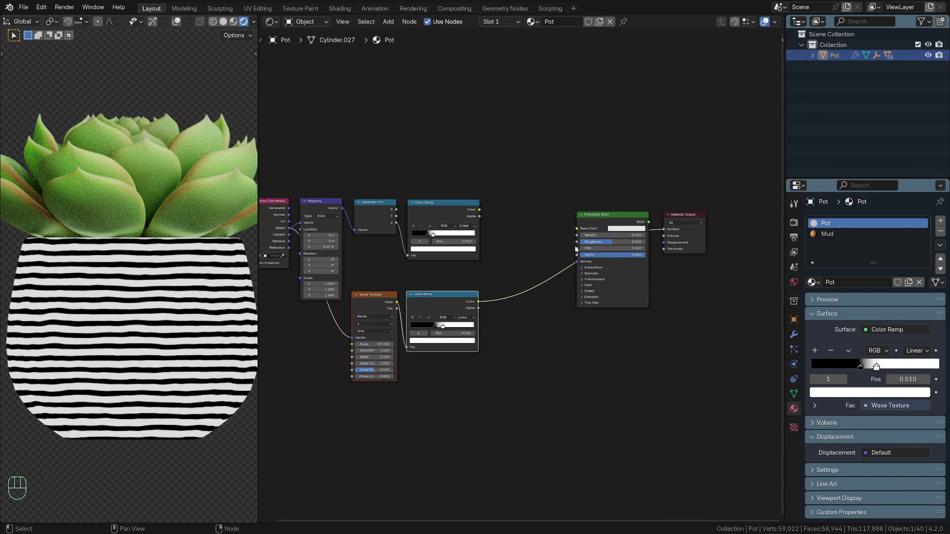
key(shift+a)
click(530, 244)
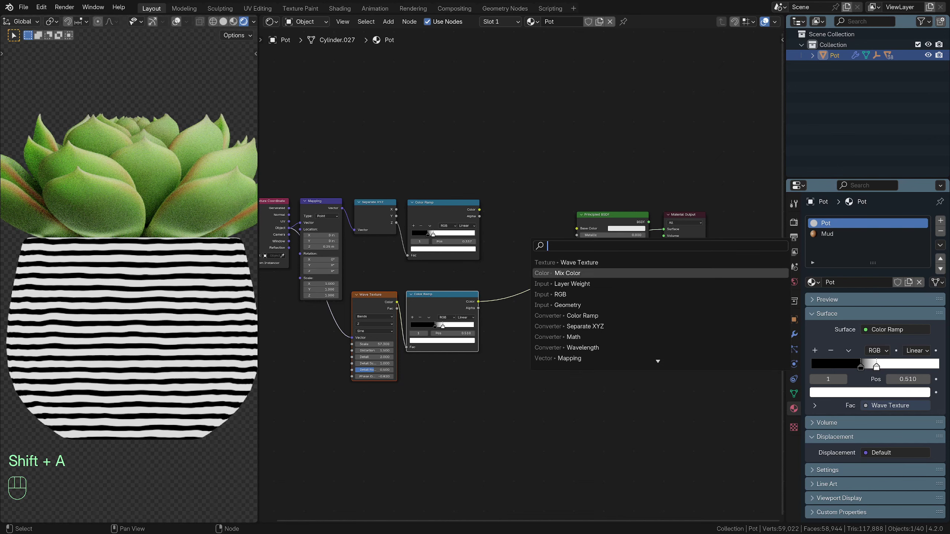
text(add)
key(Return)
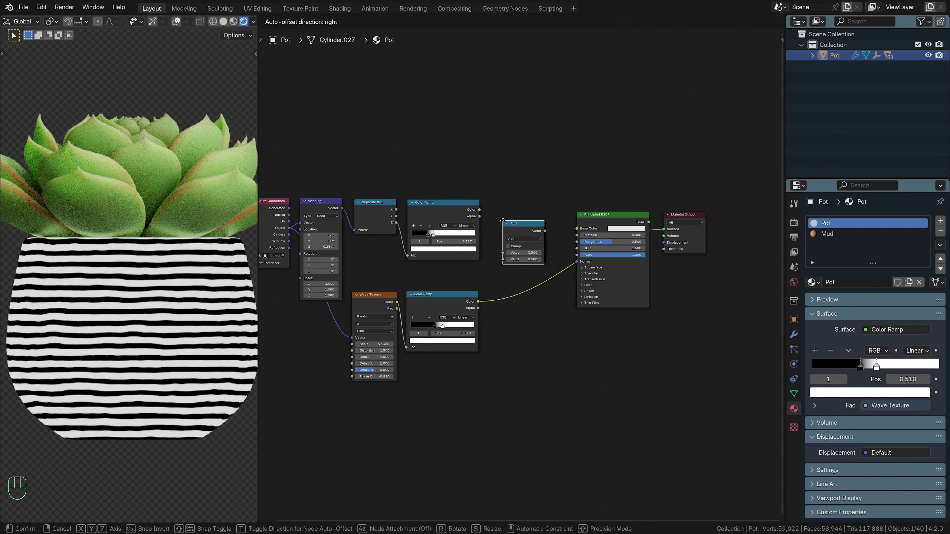
click(503, 221)
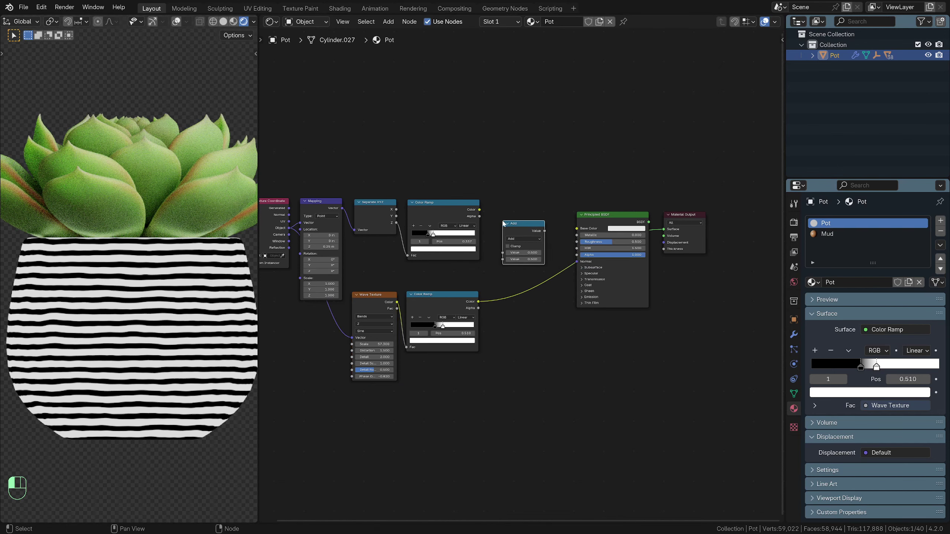
click(525, 239)
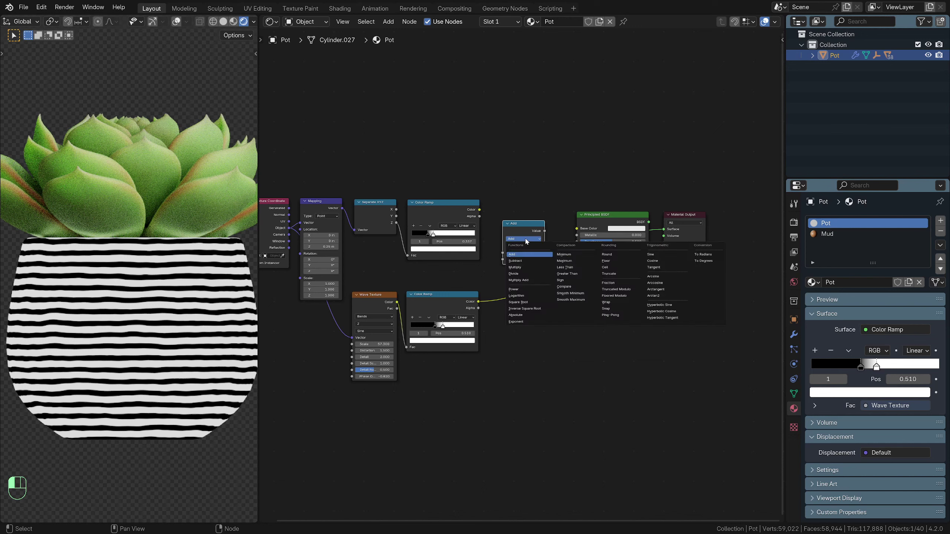
click(523, 268)
Preview each Color Ramp, and connect the gradient and stripe ramps' Color outputs to the Multiply node's two Value inputs
ctrl+shift+click(459, 205)
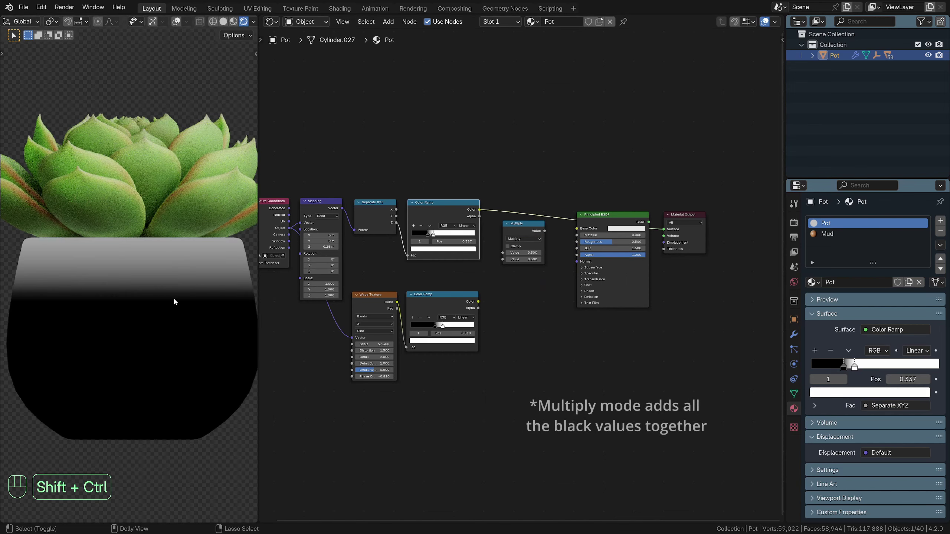
ctrl+shift+click(426, 298)
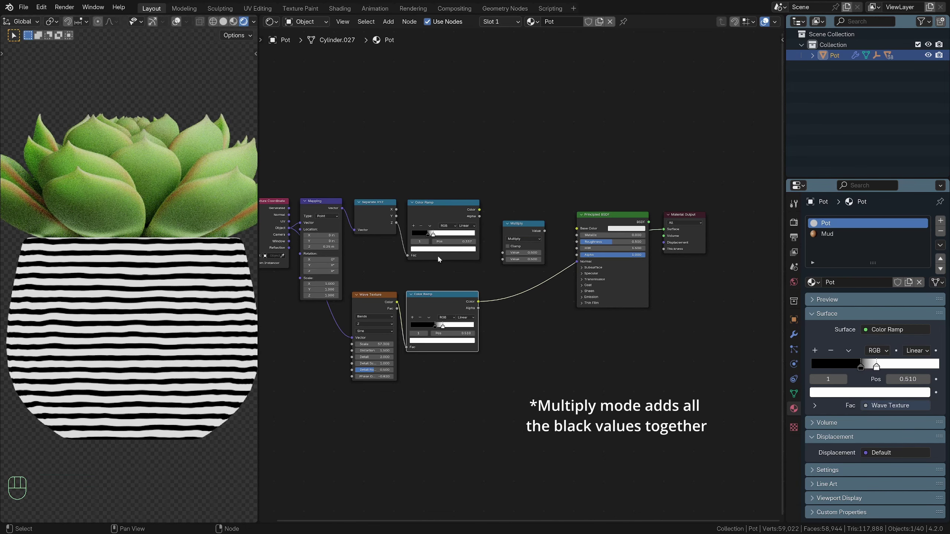
scroll(493, 263, up, 1)
drag(472, 198, 500, 249)
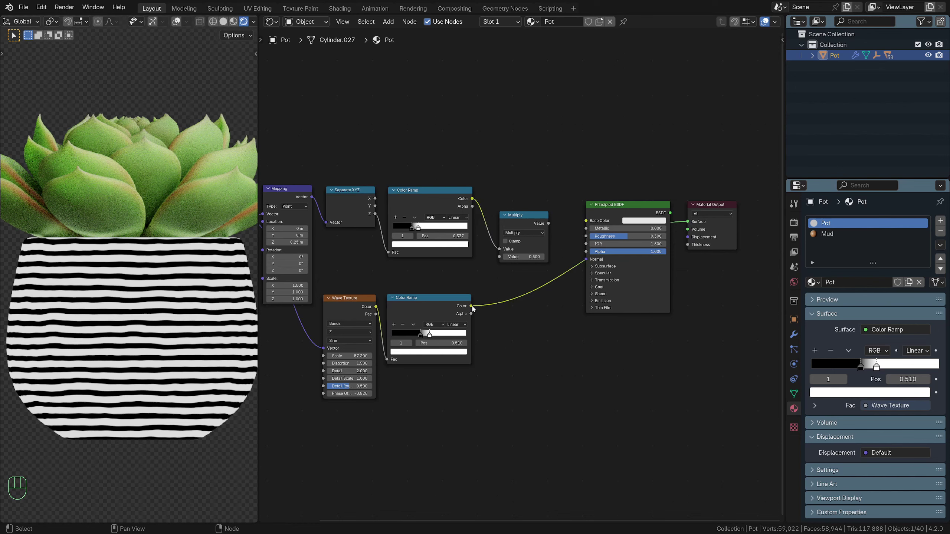
drag(471, 306, 501, 257)
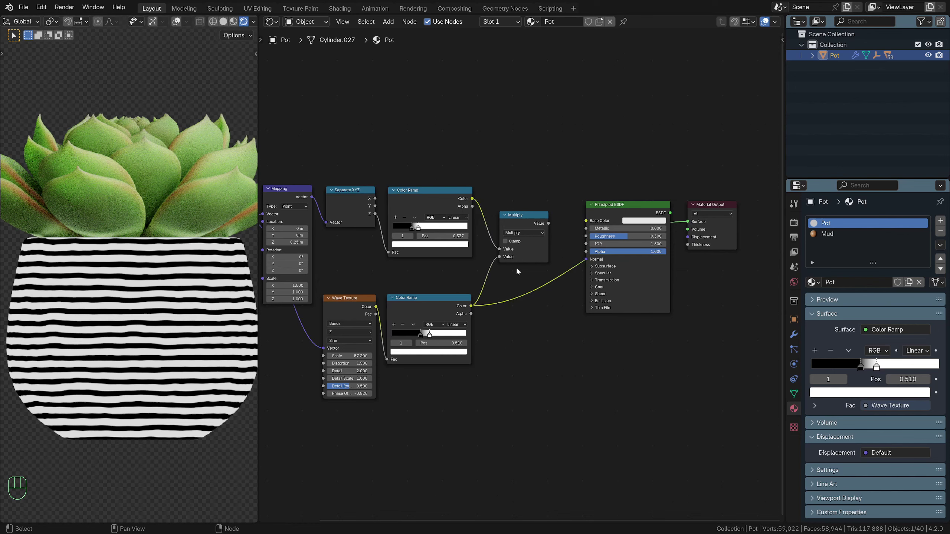
Preview the Multiply output on the pot and examine how the gradient masks the stripes
ctrl+shift+click(530, 222)
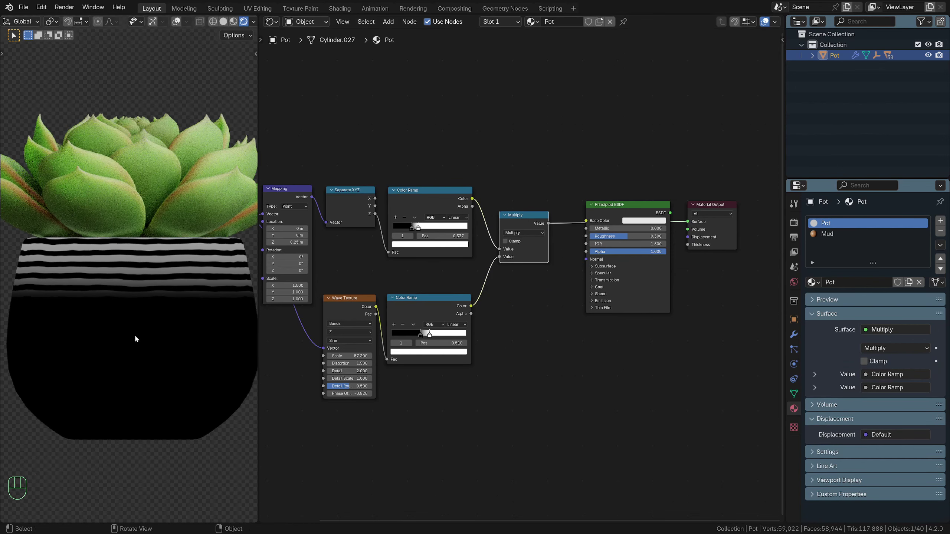
scroll(135, 335, down, 2)
scroll(139, 336, up, 1)
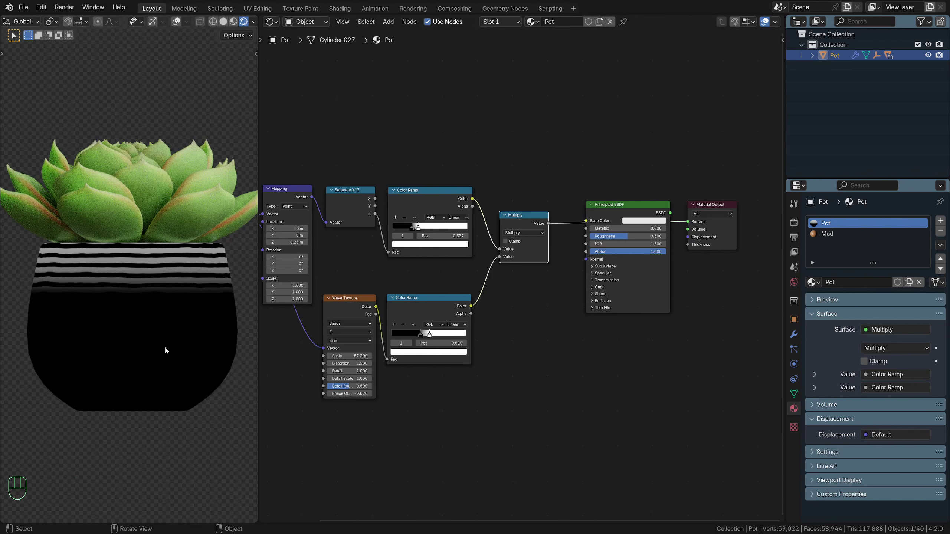
scroll(170, 347, down, 1)
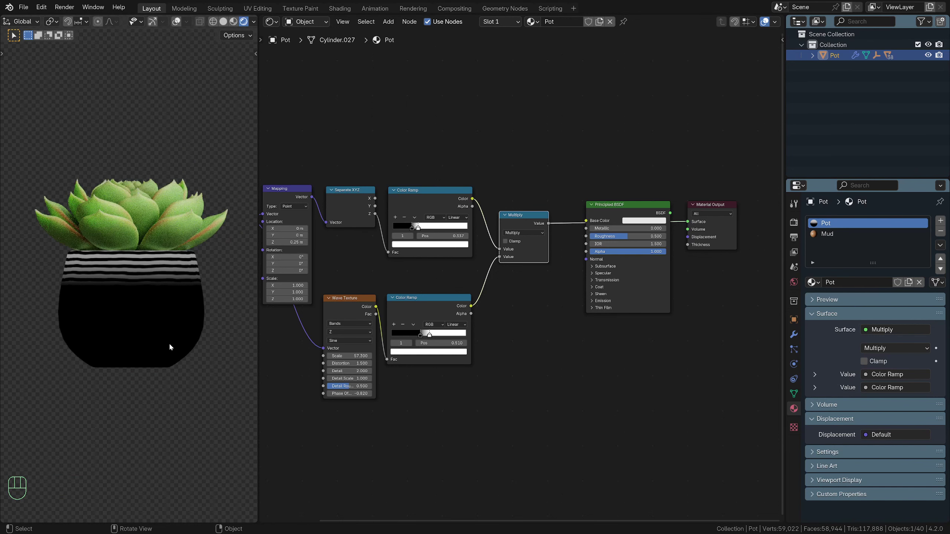
scroll(170, 347, up, 1)
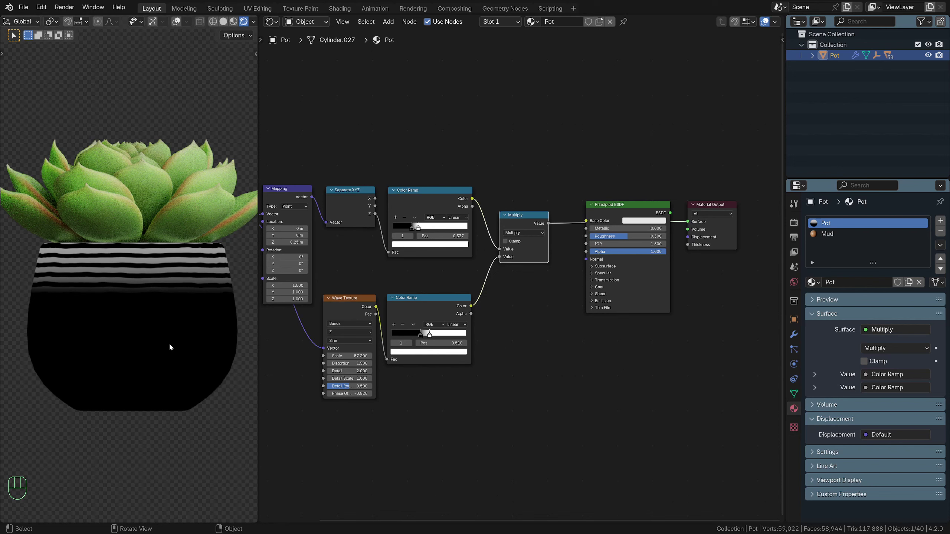
scroll(170, 344, up, 1)
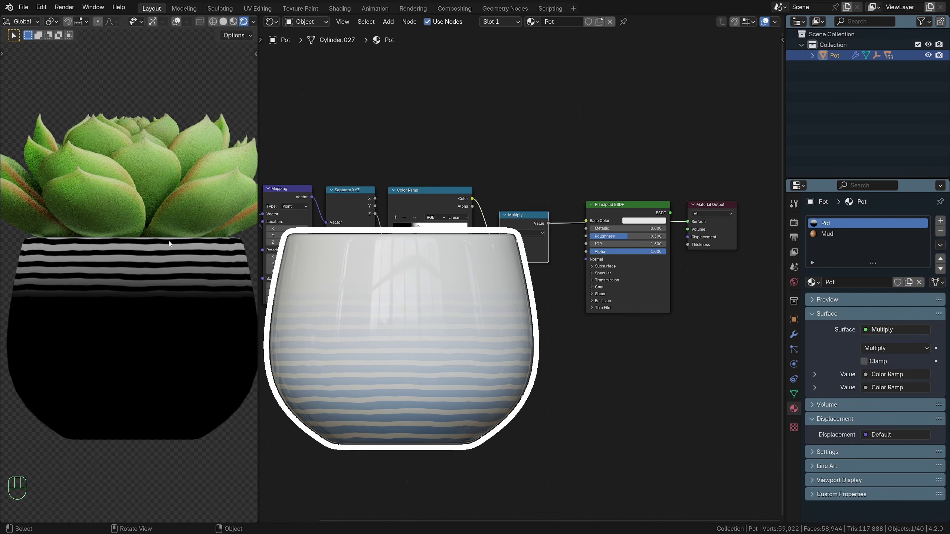
Flip the gradient Color Ramp, move its white stop to the very start and bring its black stop close to it
scroll(444, 327, up, 3)
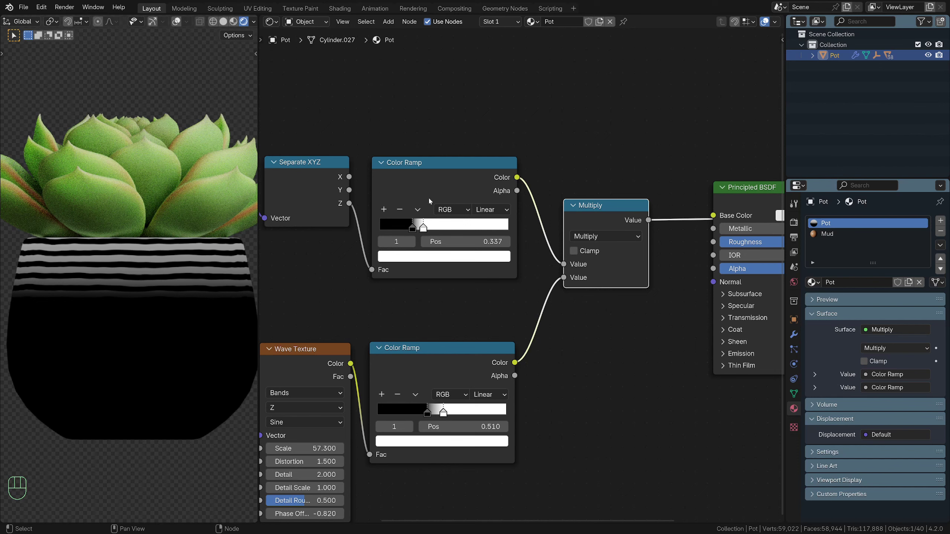
click(418, 211)
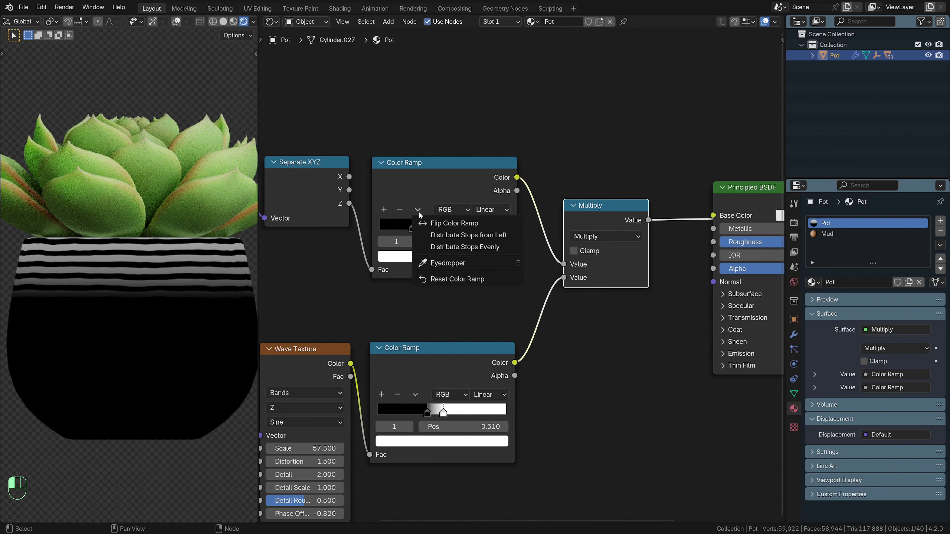
click(439, 224)
click(444, 229)
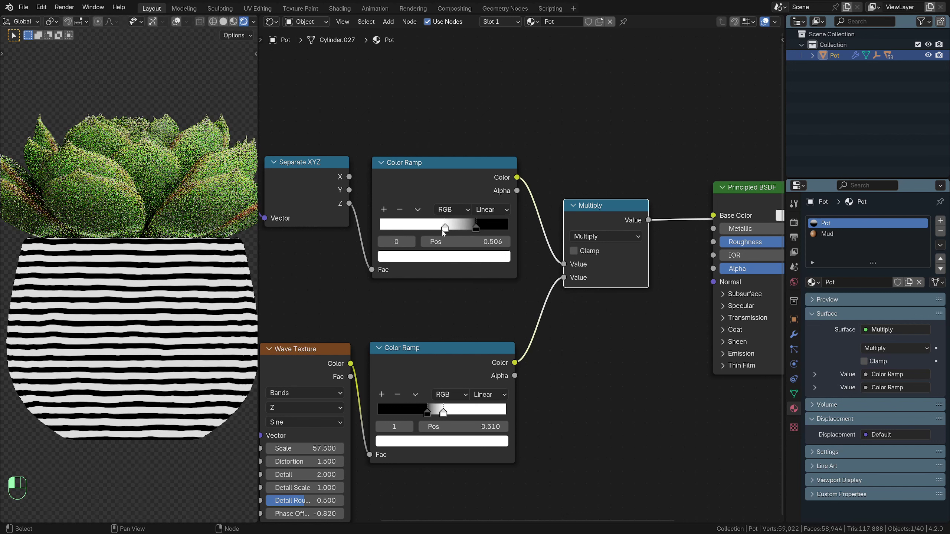
drag(444, 229, 380, 229)
click(476, 229)
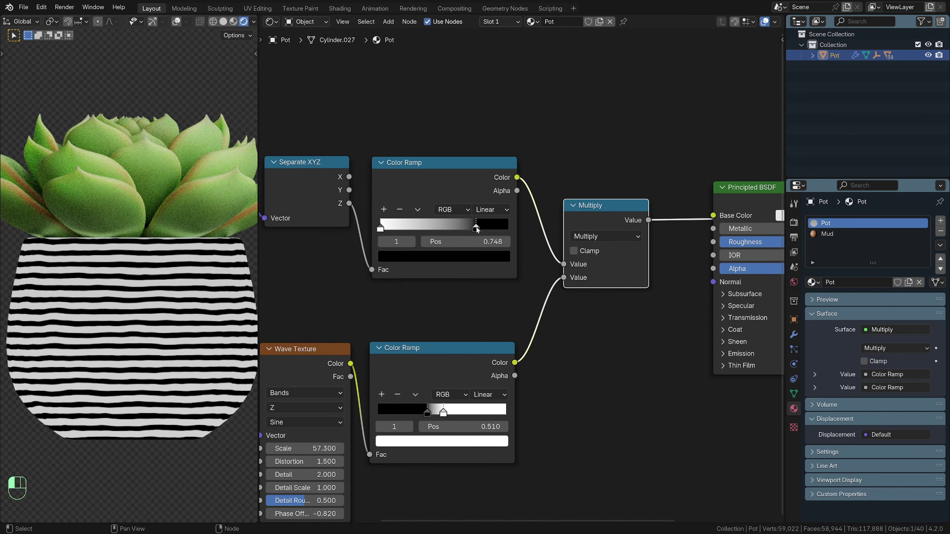
drag(476, 229, 408, 235)
Move the texture, Color Ramp and Multiply nodes together away from the Principled BSDF to make room for another node
scroll(599, 270, down, 12)
middle_drag(512, 307, 538, 308)
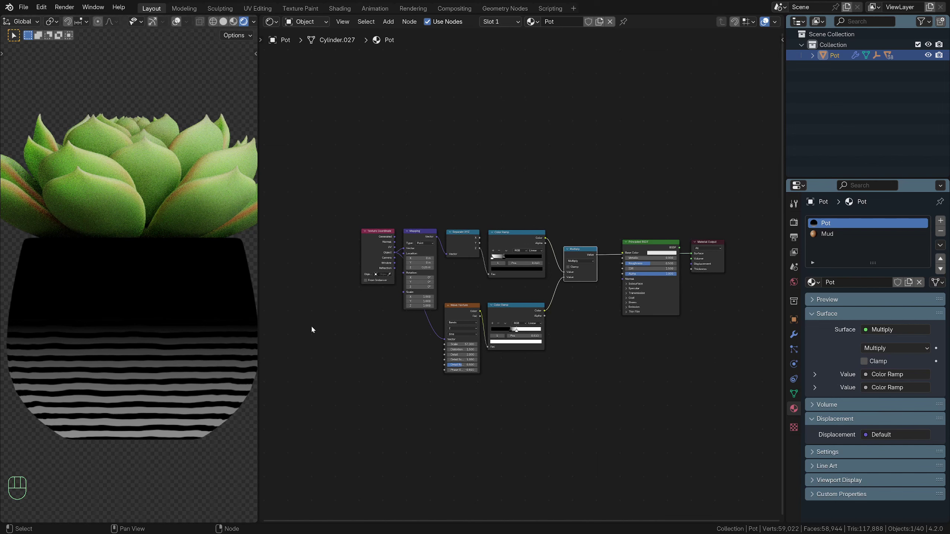
drag(298, 203, 601, 393)
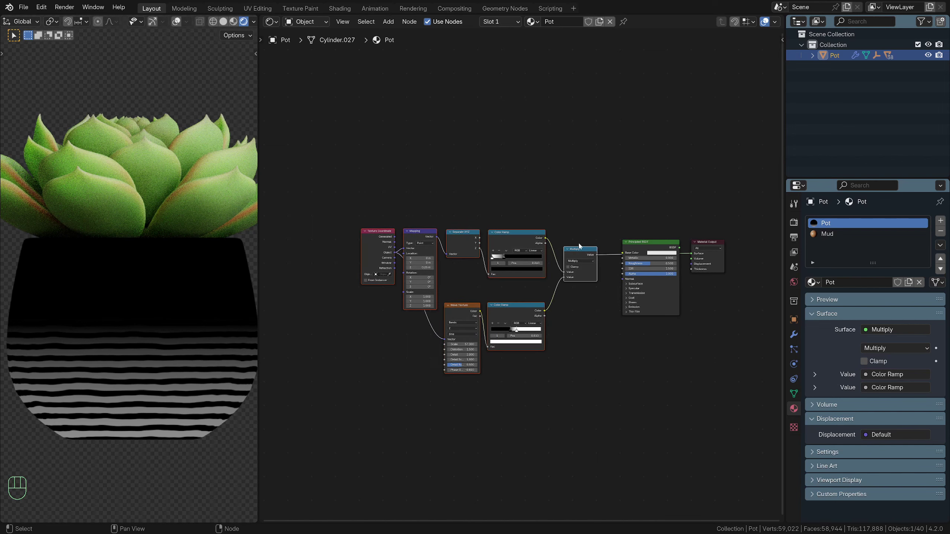
drag(586, 256, 542, 254)
scroll(535, 258, up, 1)
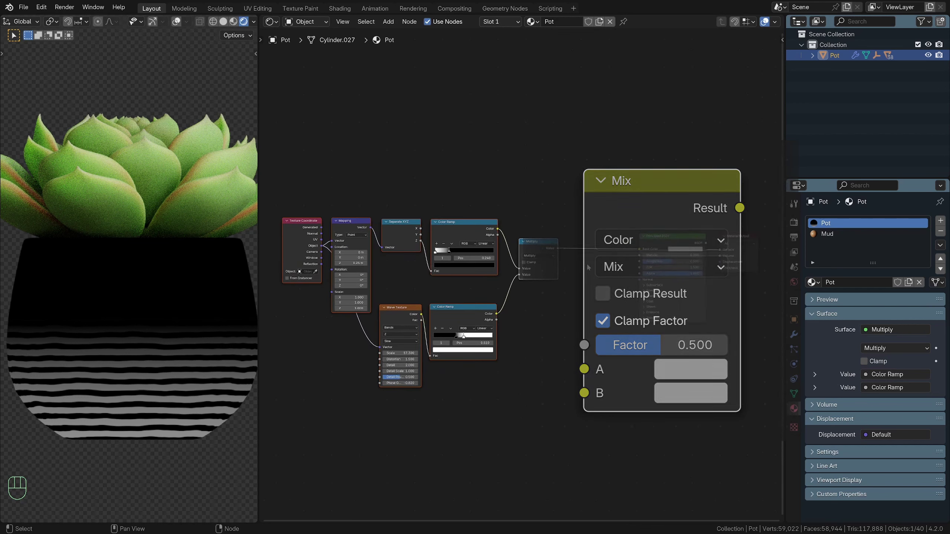
Duplicate the stripe Color Ramp, reset the copy to its defaults and insert it on the Multiply node's output link
click(477, 313)
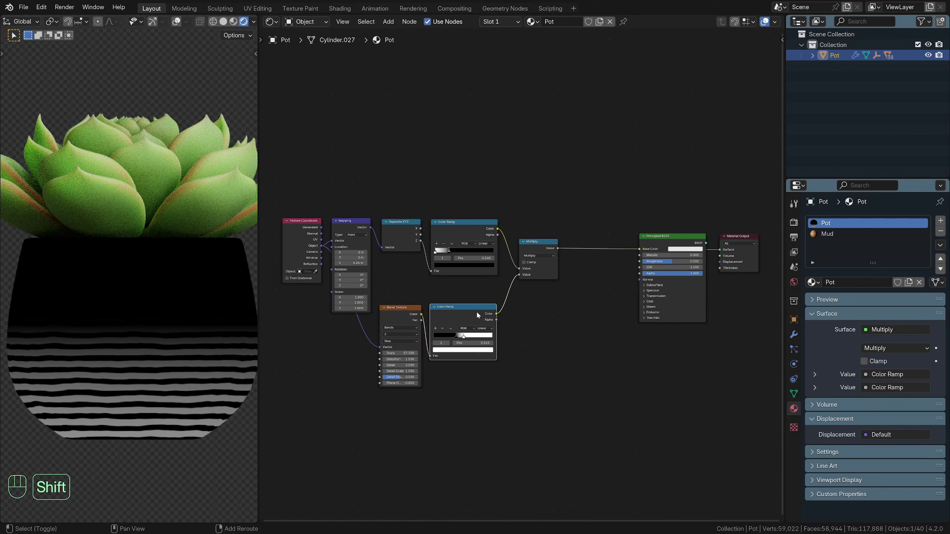
key(shift+d)
click(599, 291)
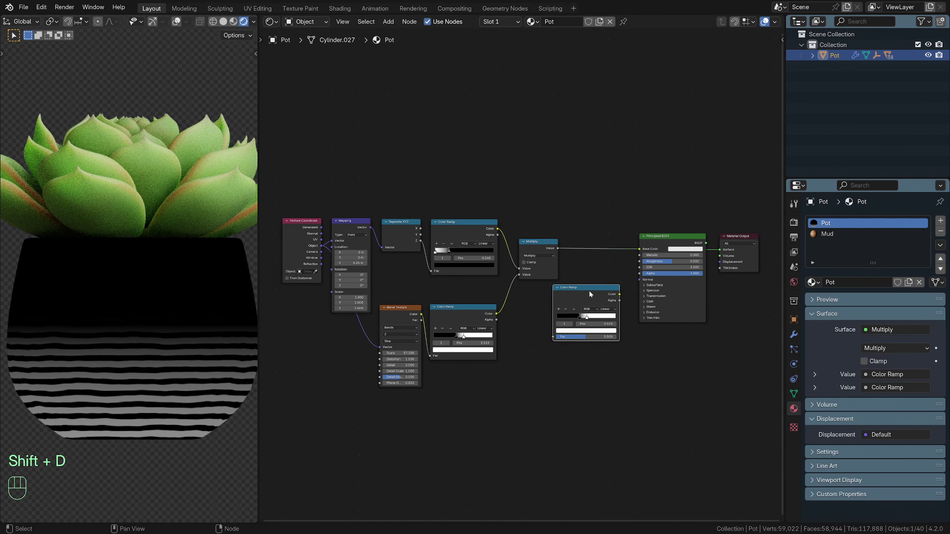
key(BackSpace)
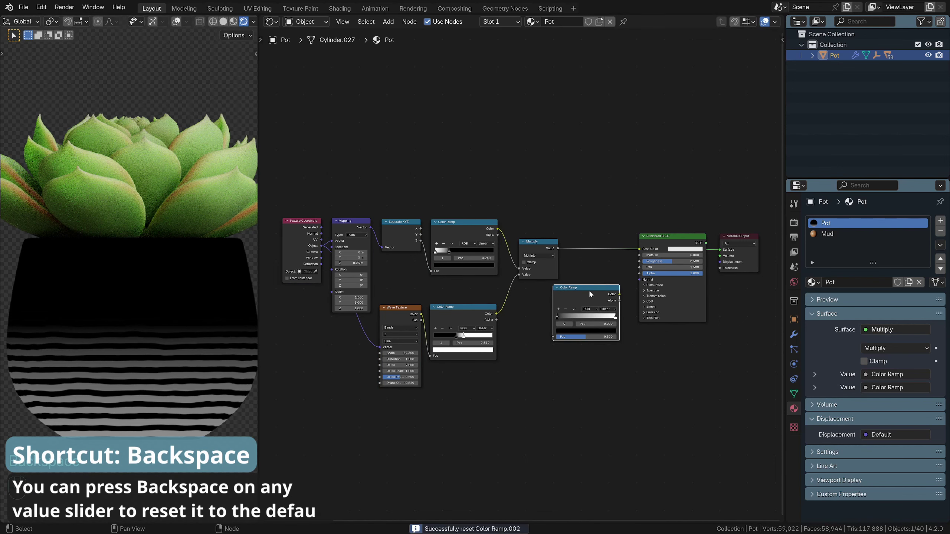
drag(577, 297, 592, 242)
Space out the Principled BSDF and Material Output from the new Color Ramp, and nudge that ramp into place
middle_drag(630, 308, 572, 315)
drag(698, 223, 619, 241)
key(g)
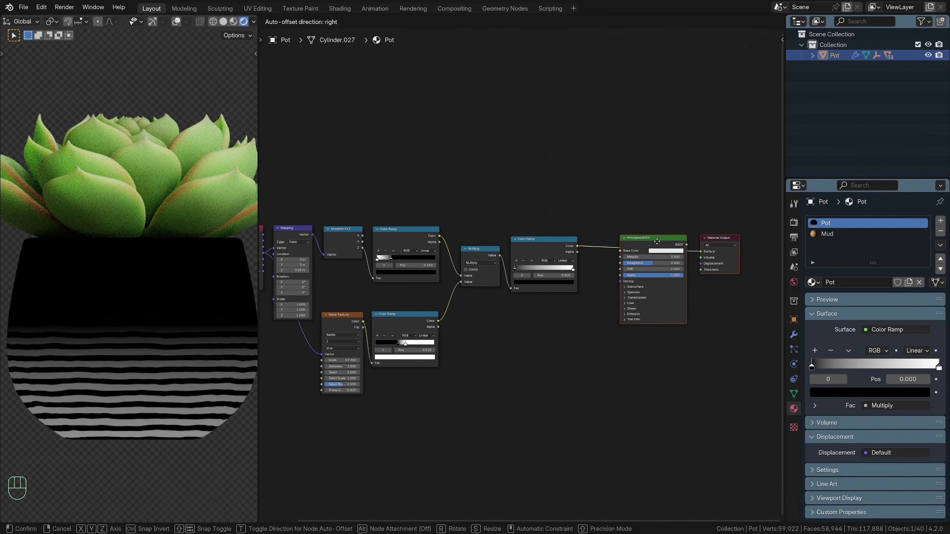
click(659, 244)
scroll(612, 309, up, 2)
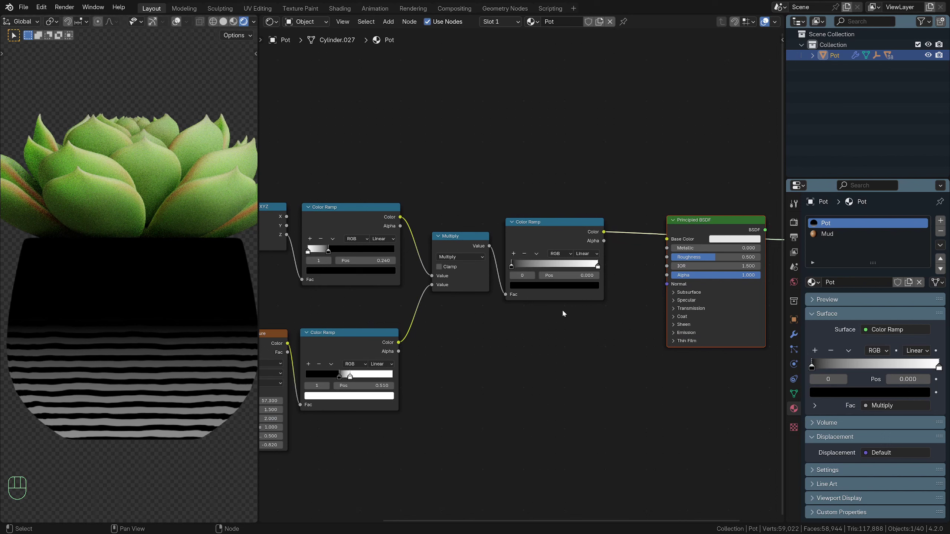
drag(544, 235, 543, 239)
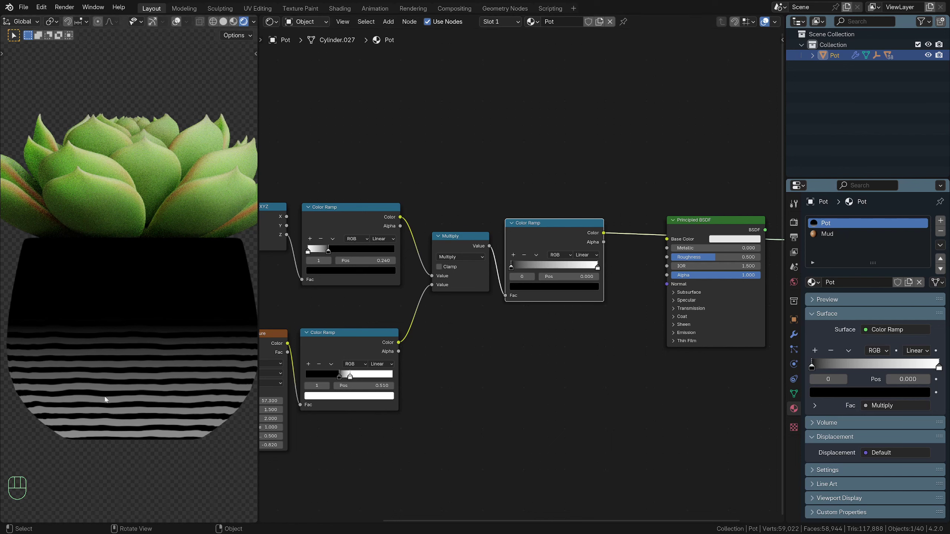
Paste the copied blue hex color into the white stop of the new Color Ramp
click(598, 269)
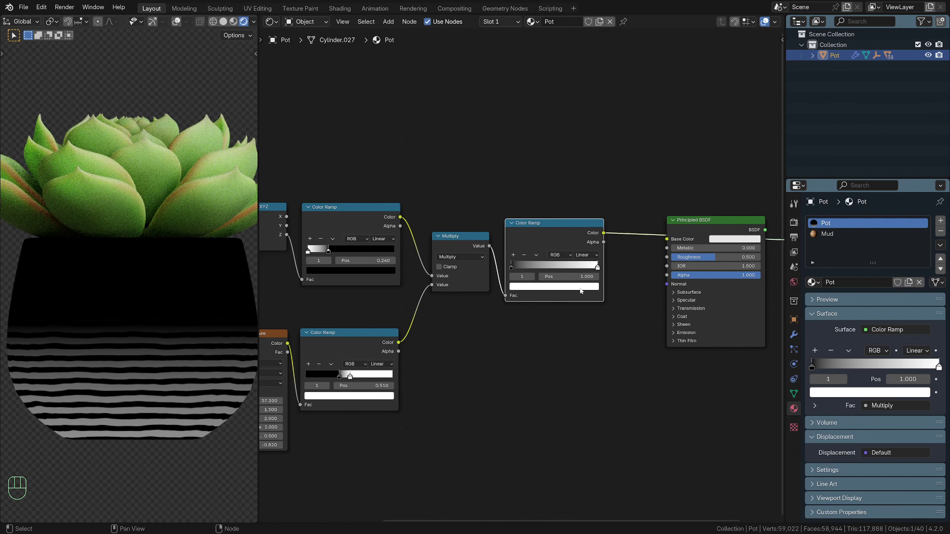
click(580, 239)
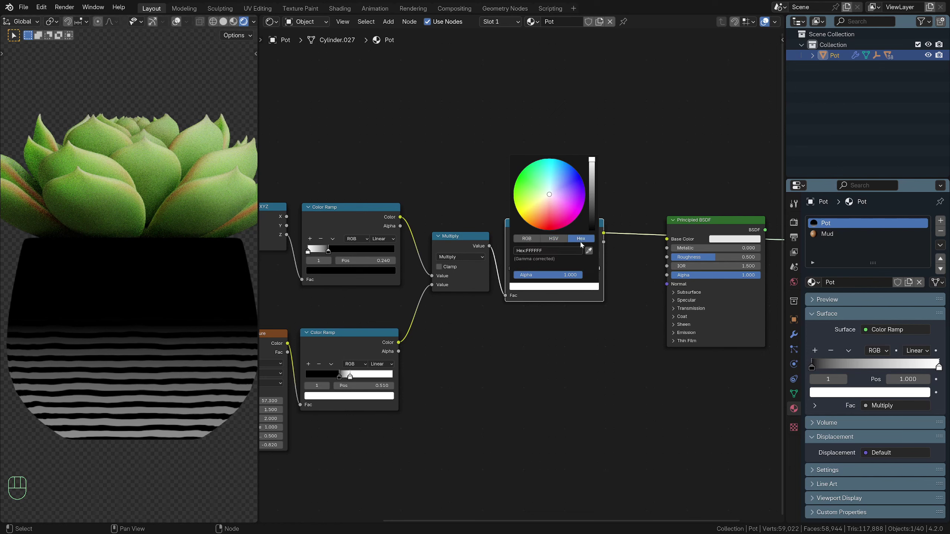
key(ctrl+v)
Change the new Color Ramp's black stop to an off-white with an HSV Value of 0.8
click(511, 268)
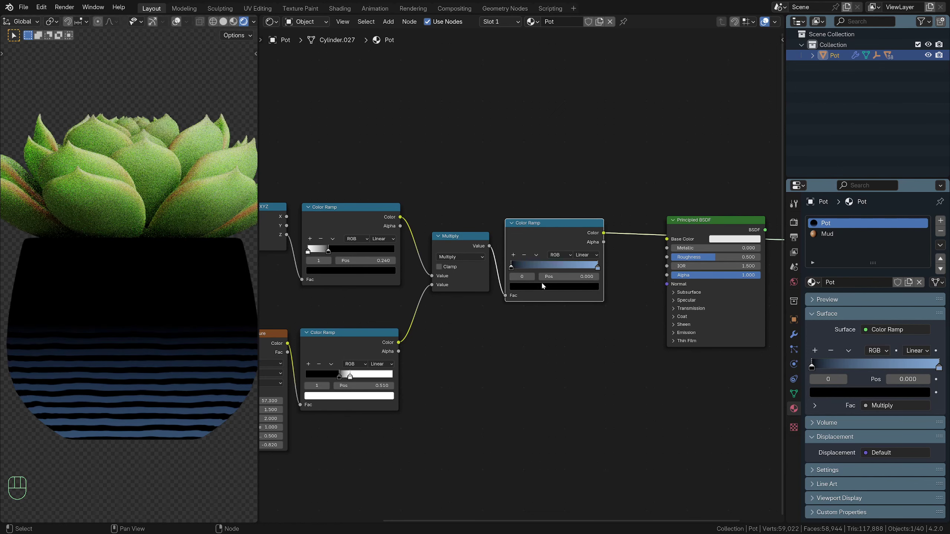
click(525, 286)
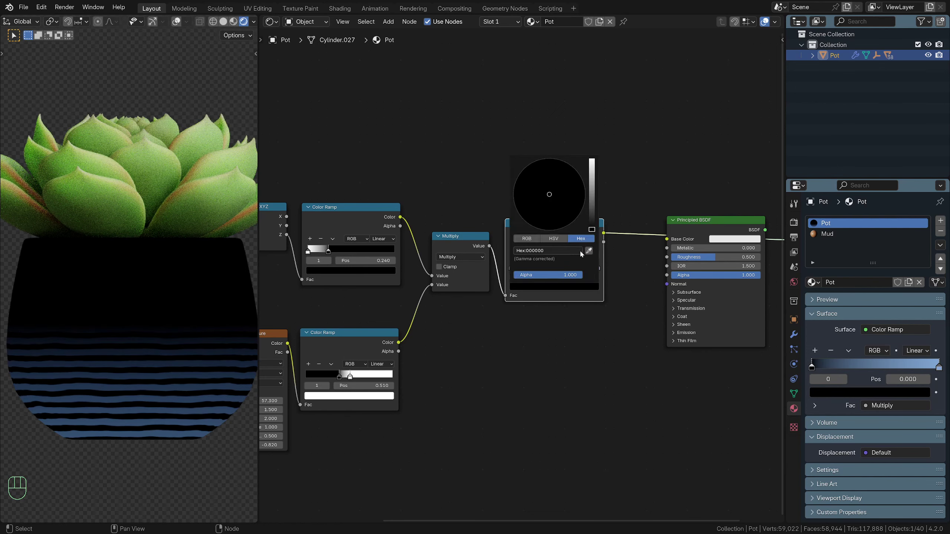
drag(592, 231, 592, 170)
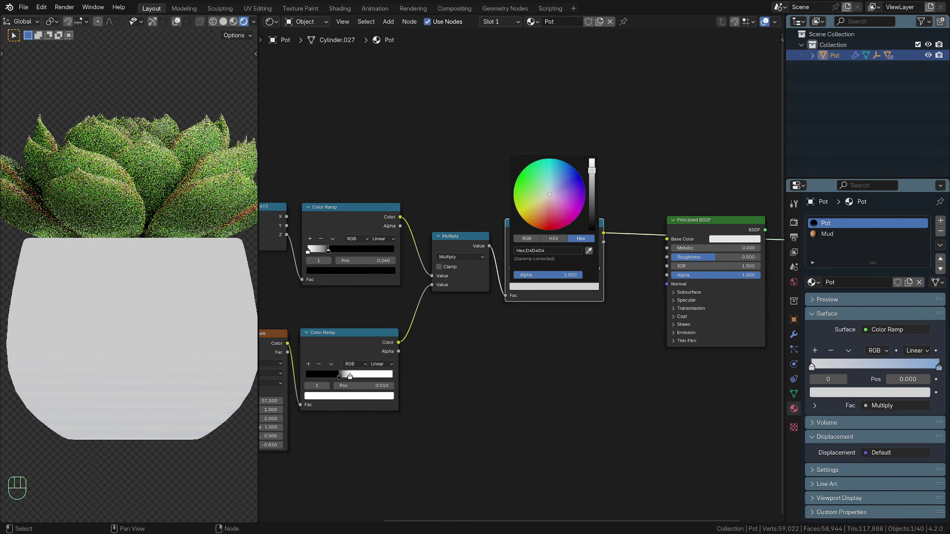
click(554, 238)
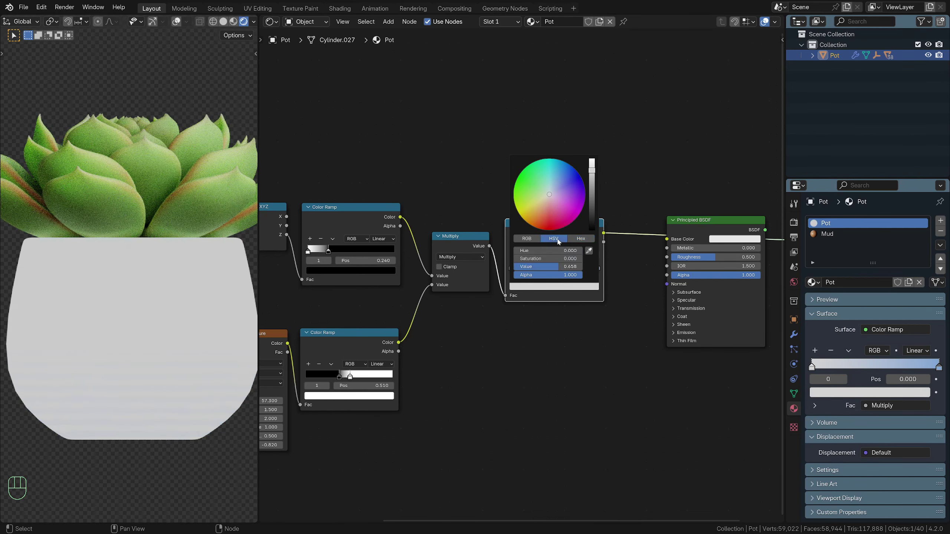
click(568, 270)
text(.8)
key(Return)
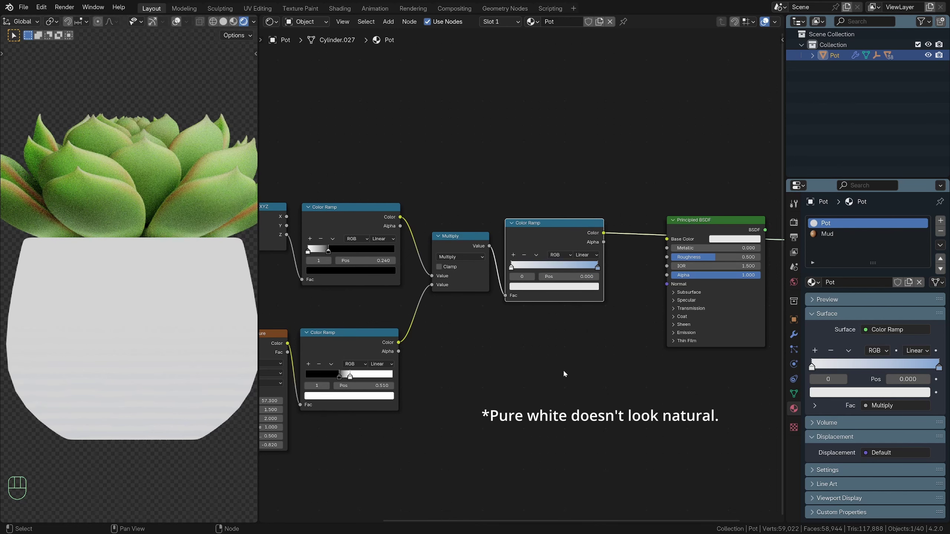
Connect the new Color Ramp's Color output to the Principled BSDF's Base Color and preview the Principled BSDF on the pot
drag(603, 234, 668, 240)
middle_drag(690, 235, 661, 237)
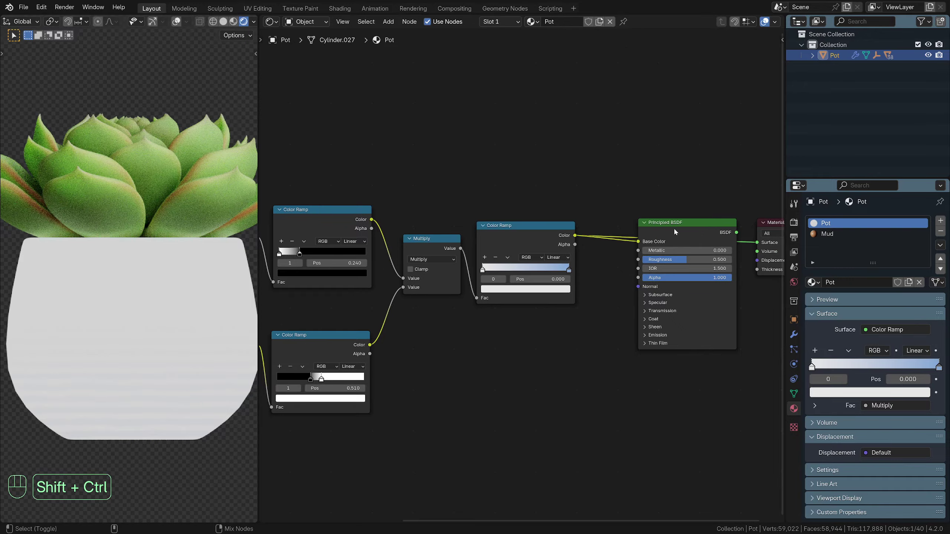
ctrl+shift+click(674, 224)
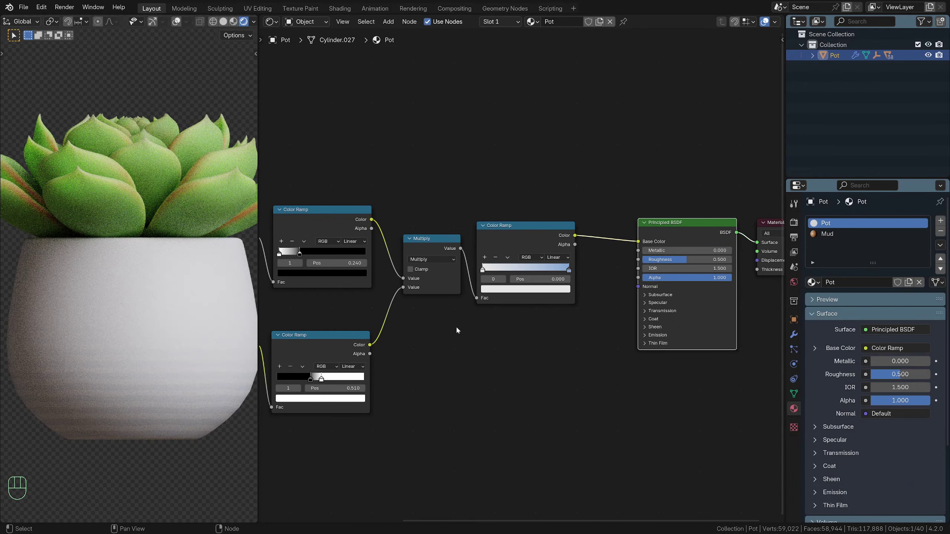
Bring the blue stop close to the off-white one, and move the gradient Color Ramp's black stop to 0.269
drag(718, 265, 653, 253)
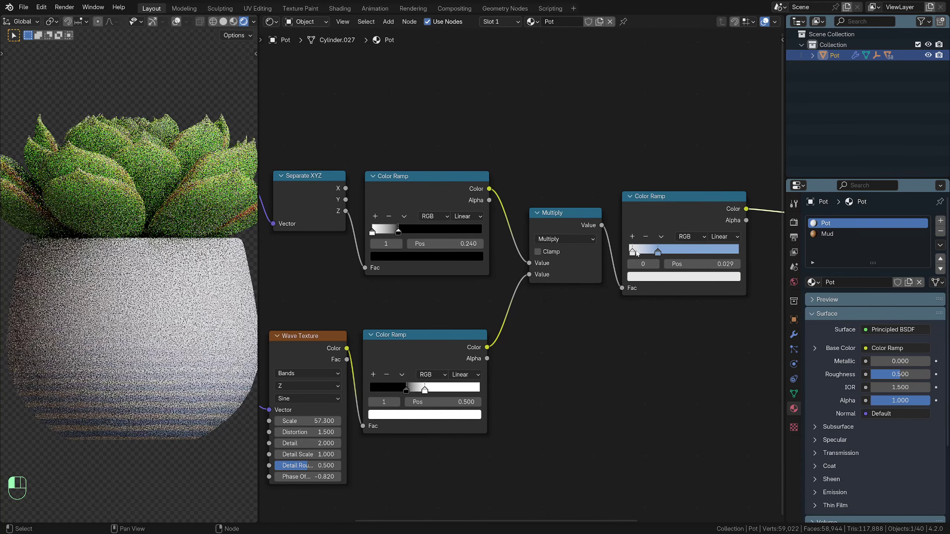
middle_drag(365, 323, 432, 339)
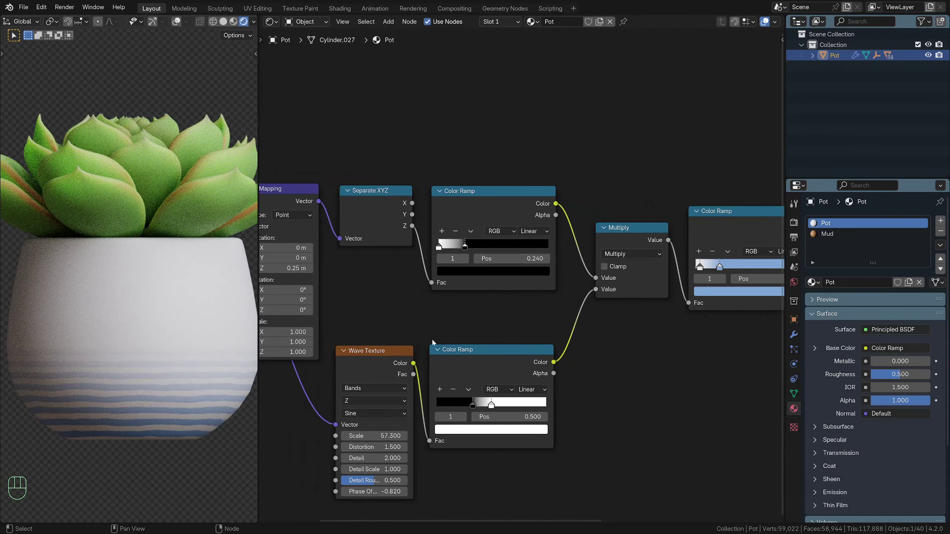
scroll(410, 279, up, 1)
drag(462, 249, 467, 248)
middle_drag(167, 401, 162, 294)
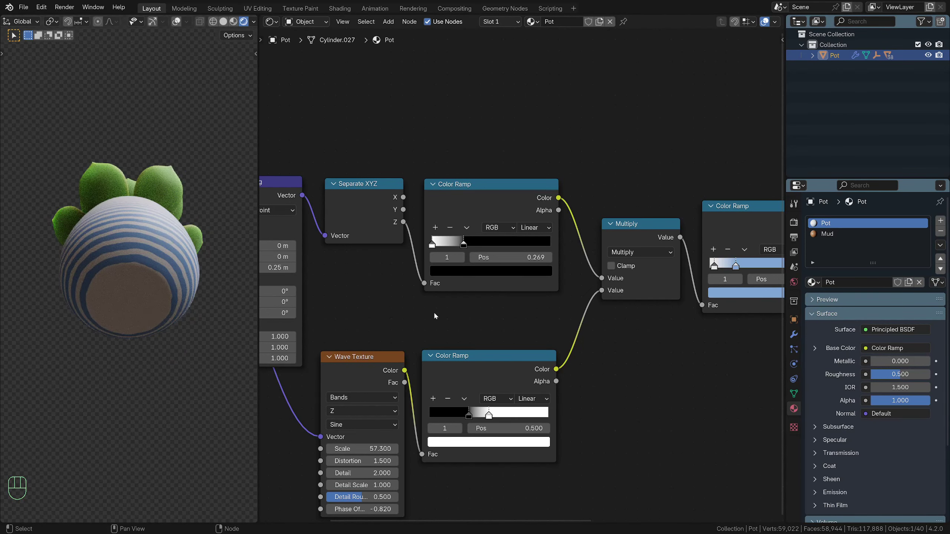
Set the Wave Texture's Phase Offset to 1.500 so that blue covers the underside of the pot
scroll(448, 303, down, 1)
scroll(448, 353, up, 2)
scroll(493, 332, up, 1)
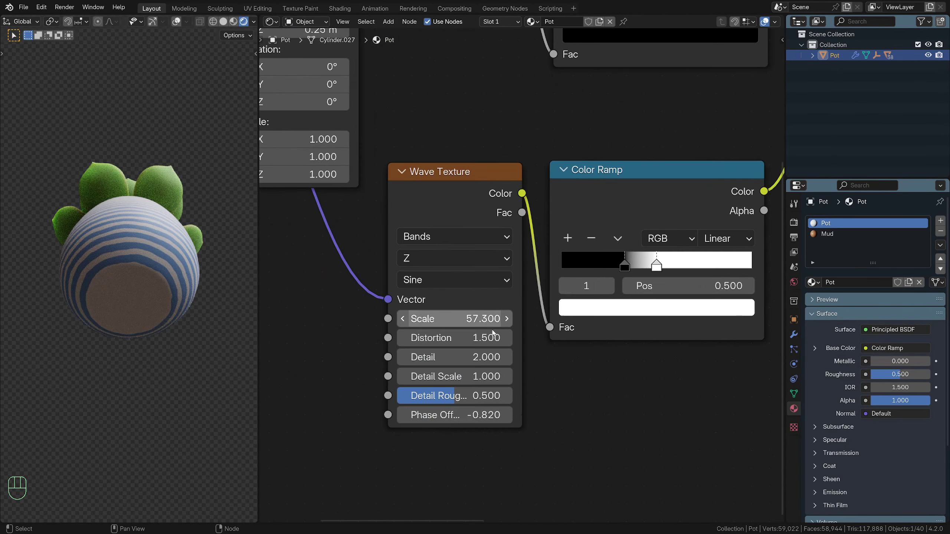
shift+drag(486, 415, 580, 415)
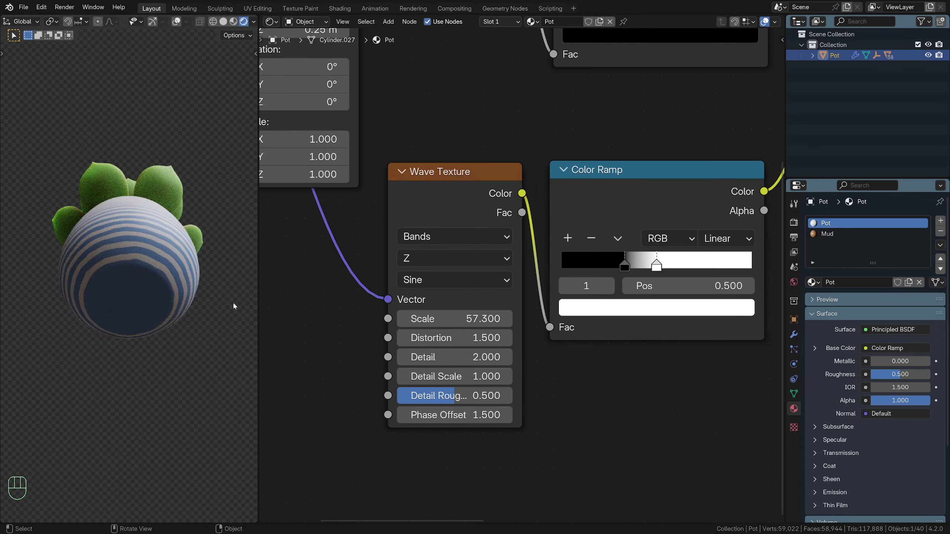
middle_drag(233, 304, 204, 367)
Line up the Multiply, final Color Ramp, Principled BSDF and Material Output nodes in one compact row
key(Home)
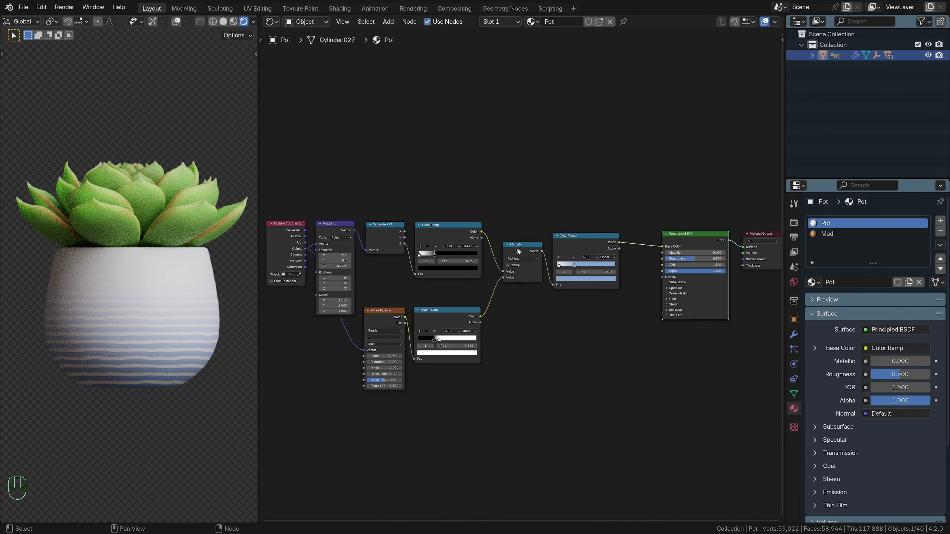
drag(517, 249, 508, 231)
drag(583, 238, 572, 229)
drag(696, 236, 652, 229)
drag(759, 237, 711, 228)
Move the stripe Color Ramp and Wave Texture up closer to the main row, and add a reroute on the Mapping-to-Wave Texture link
drag(442, 313, 442, 295)
drag(381, 314, 383, 296)
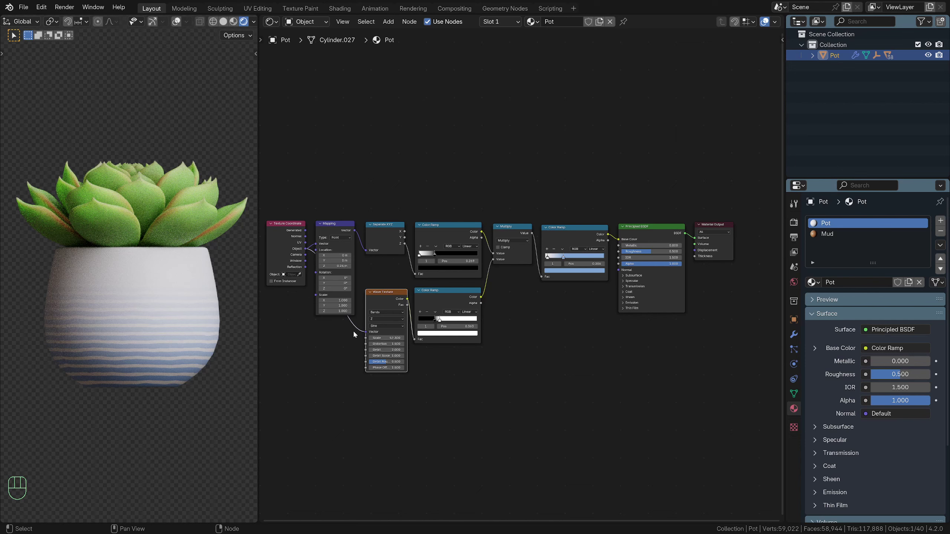
shift+right_drag(355, 317, 359, 330)
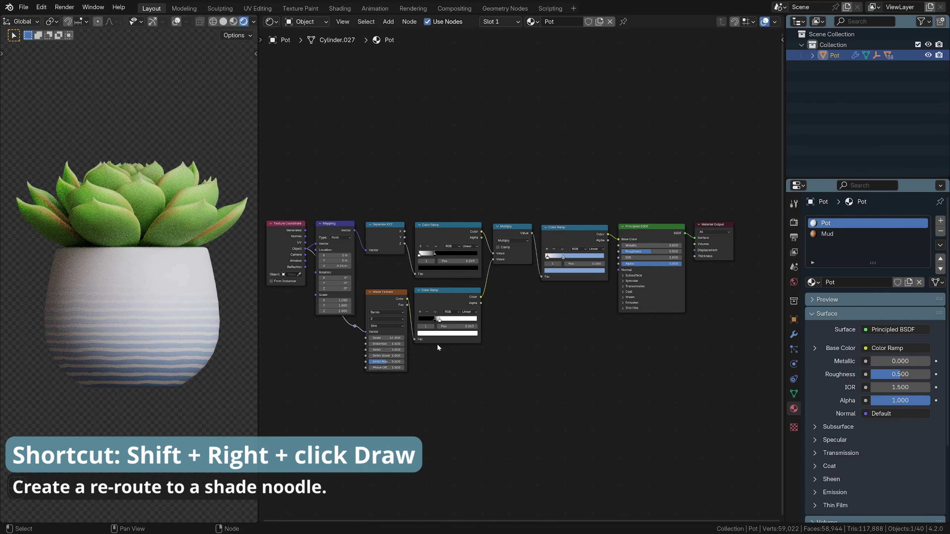
key(g)
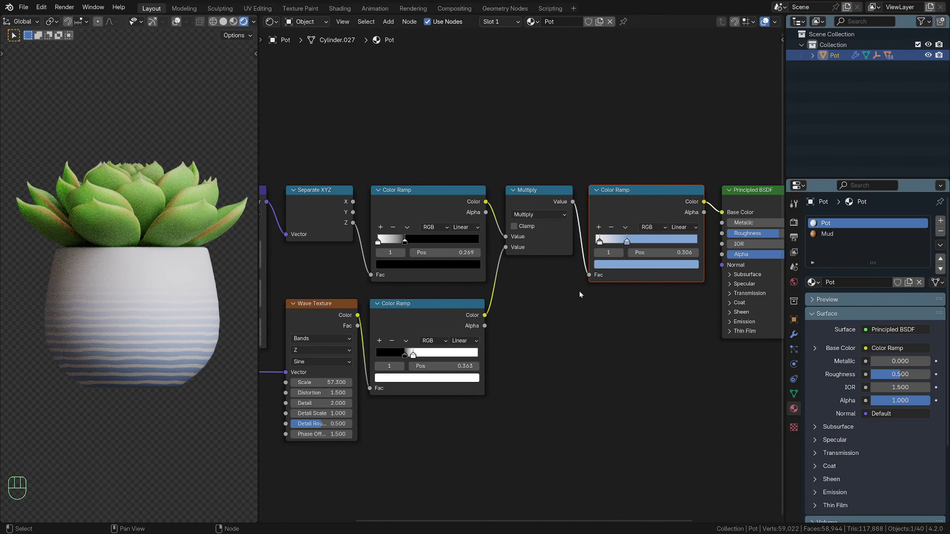
Try a Principled BSDF Roughness of 0.140 on the pot, and undo the change
middle_drag(622, 305, 529, 313)
scroll(529, 313, up, 3)
scroll(135, 352, up, 4)
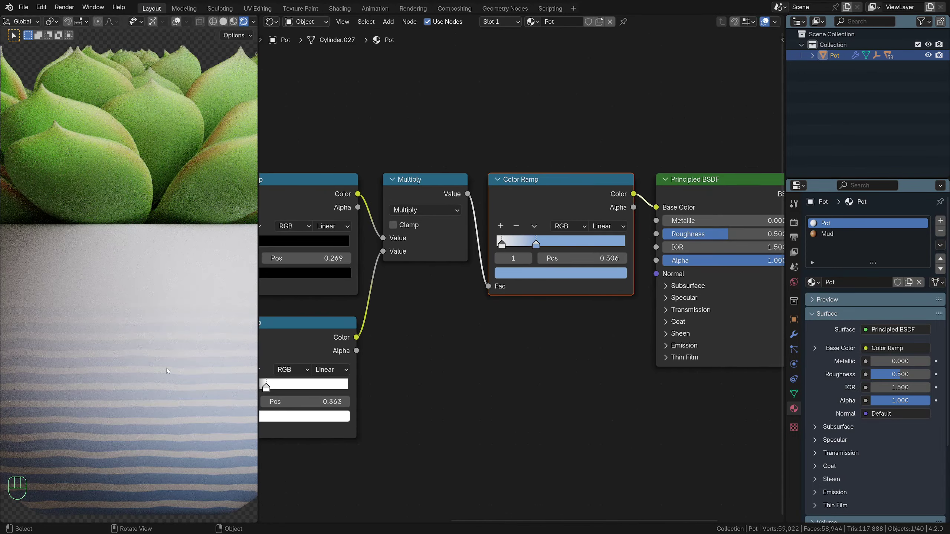
shift+middle_drag(157, 368, 169, 329)
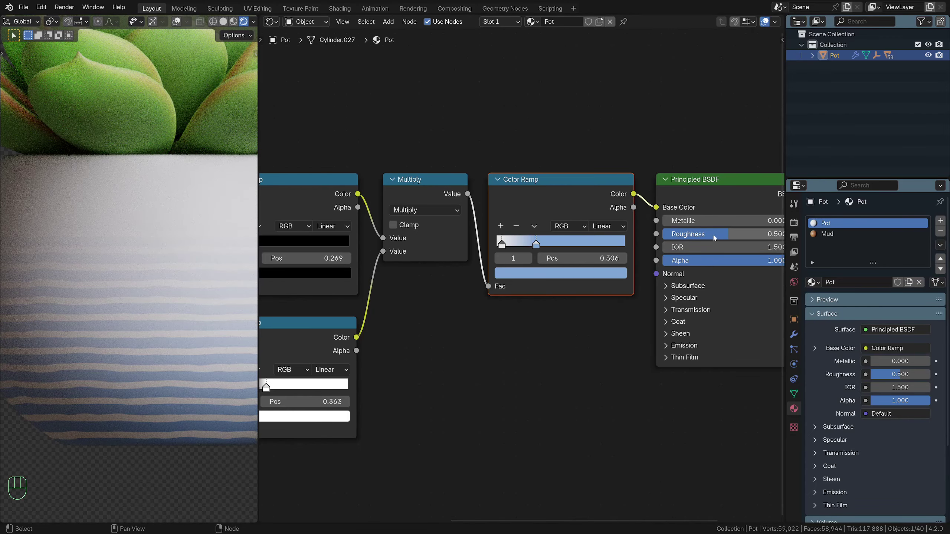
drag(712, 234, 671, 234)
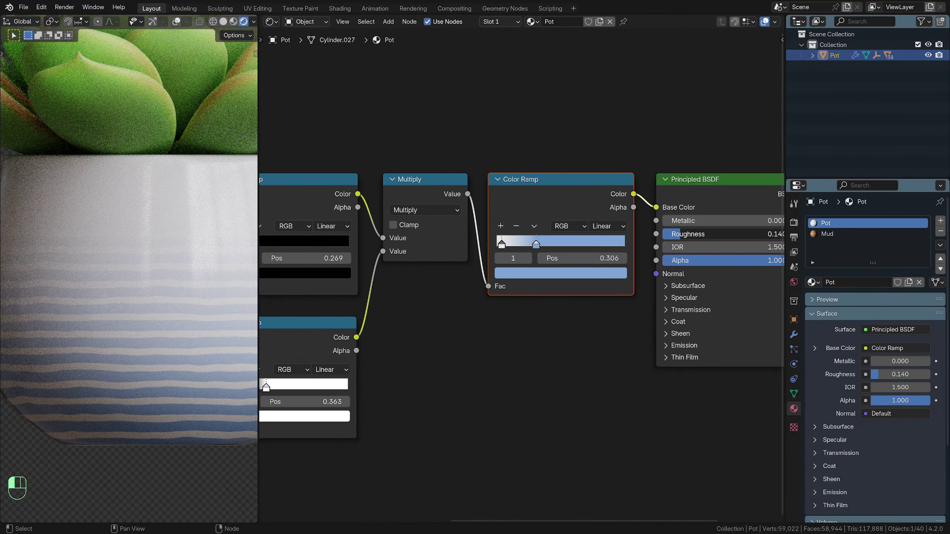
middle_drag(699, 311, 616, 309)
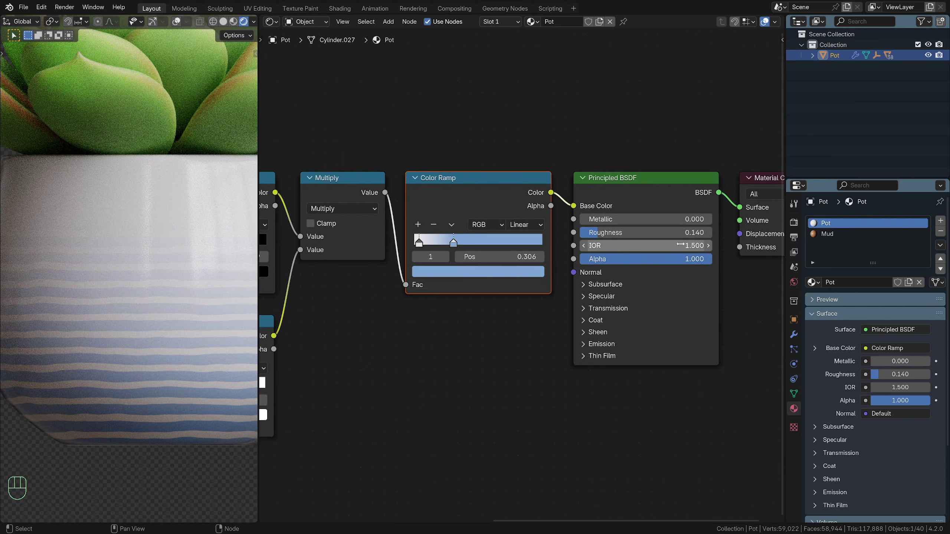
key(ctrl+z)
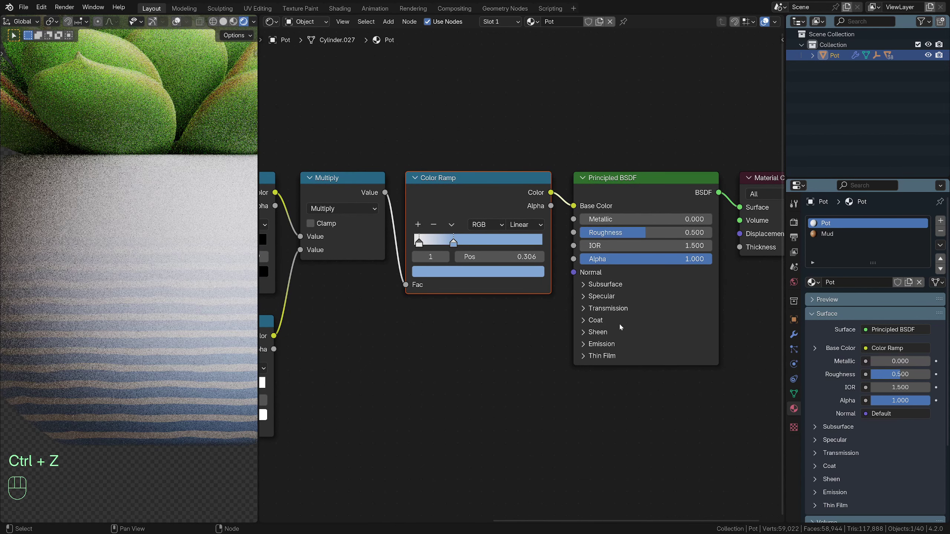
Set the Principled BSDF's Coat Weight to 1.000 and inspect the glossy coating on the pot
click(583, 321)
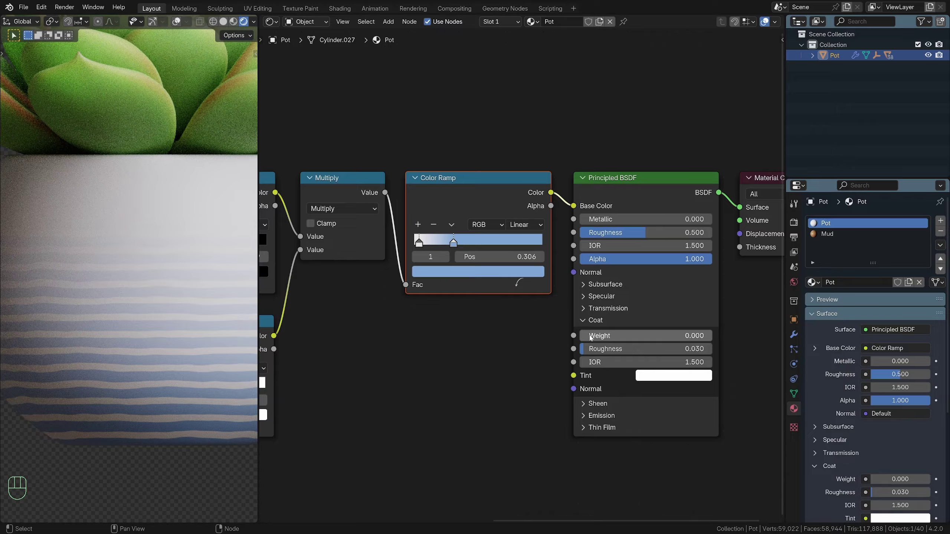
drag(589, 337, 722, 337)
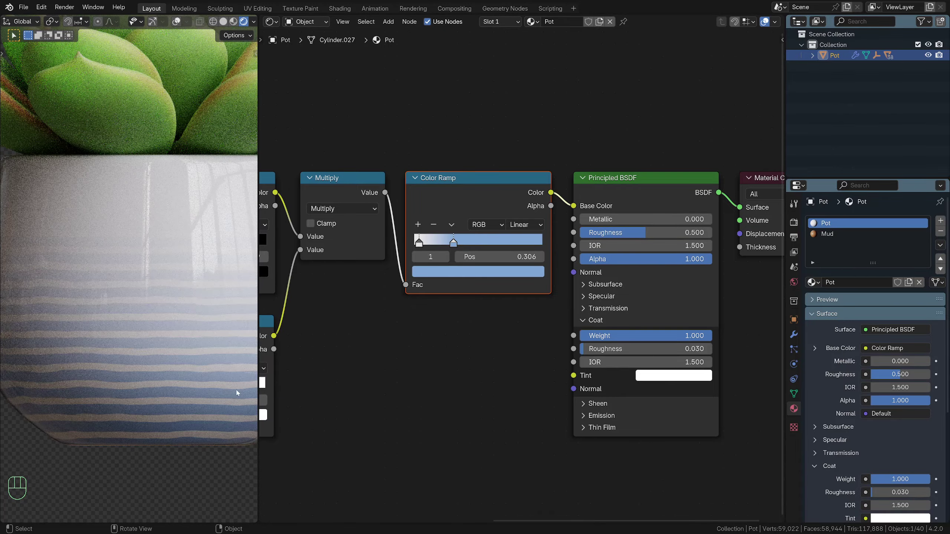
scroll(172, 380, down, 3)
shift+middle_drag(176, 373, 187, 365)
scroll(171, 331, up, 1)
mouse_move(170, 331)
middle_down()
mouse_move(195, 346)
mouse_move(191, 282)
mouse_move(187, 322)
mouse_move(144, 323)
middle_up()
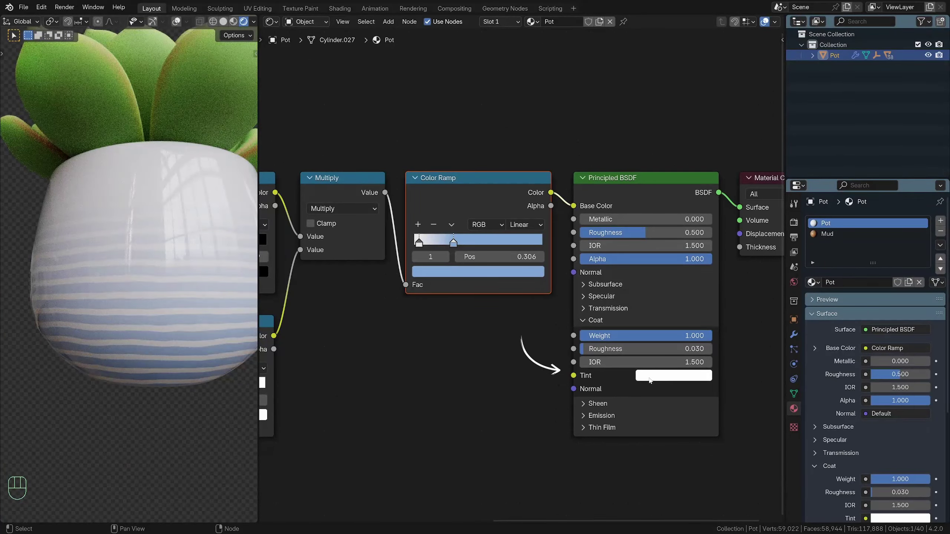
Set the pot material's Coat Tint to a very pale yellow-green with Hue 0.240 and Saturation 0.098
key(KP_1)
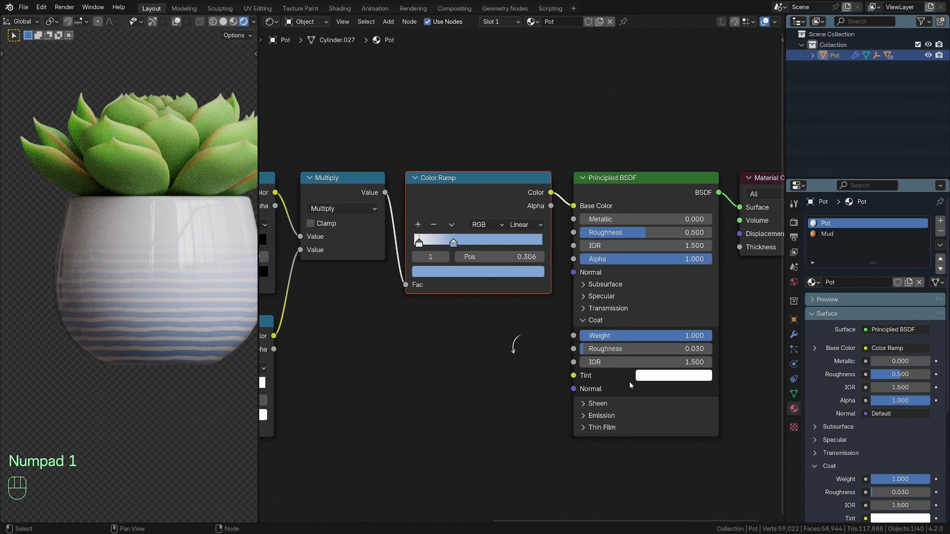
click(672, 377)
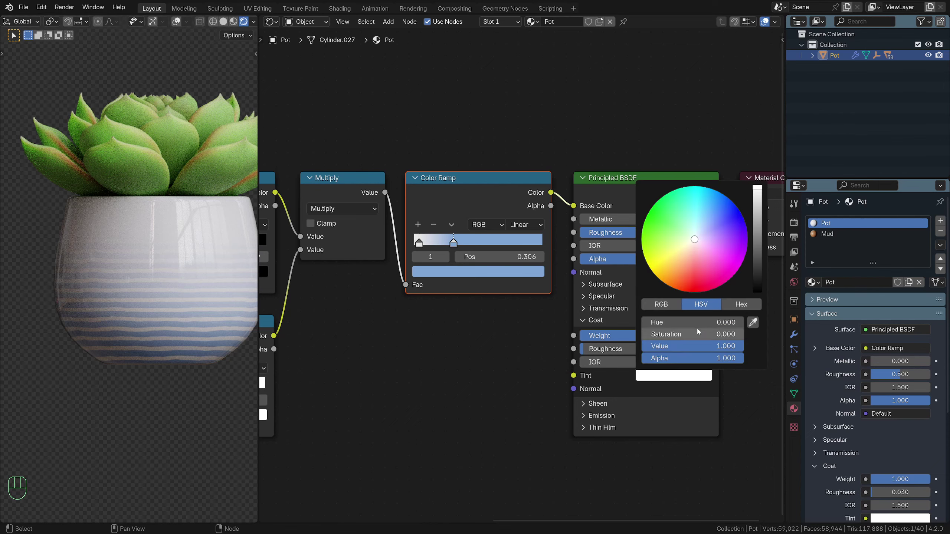
drag(695, 239, 690, 234)
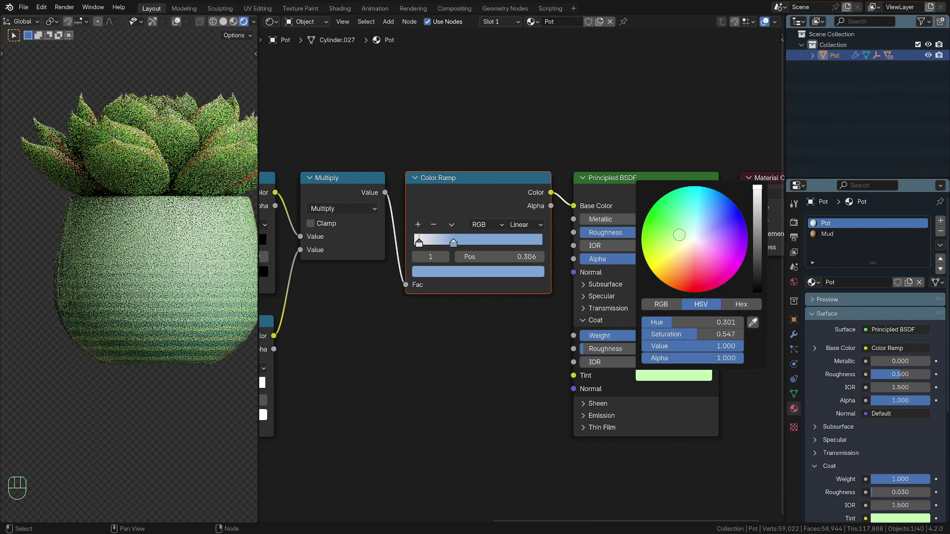
key(ctrl+z)
drag(691, 243, 690, 240)
drag(671, 334, 660, 334)
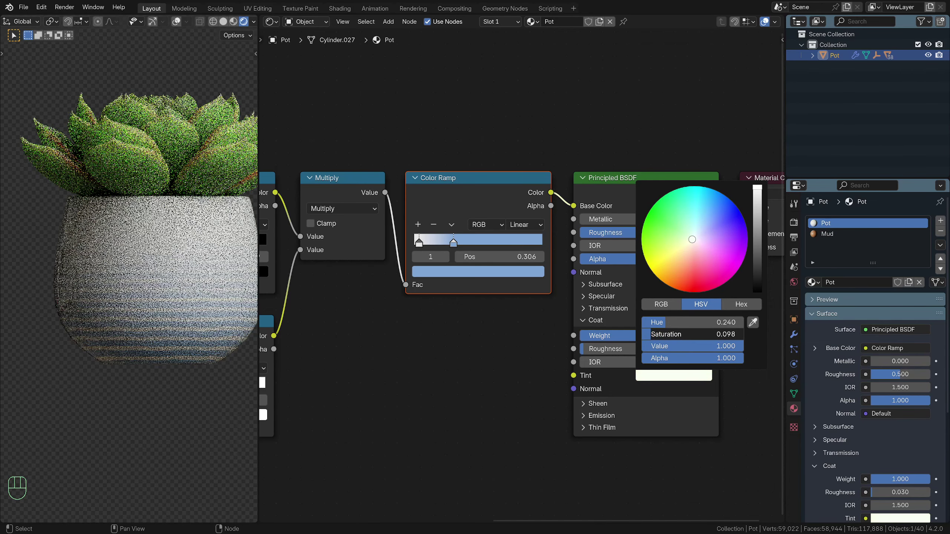
Review the complete pot material node tree and the whole potted succulent in the rendered view
key(Home)
key(ctrl+space)
scroll(535, 372, up, 5)
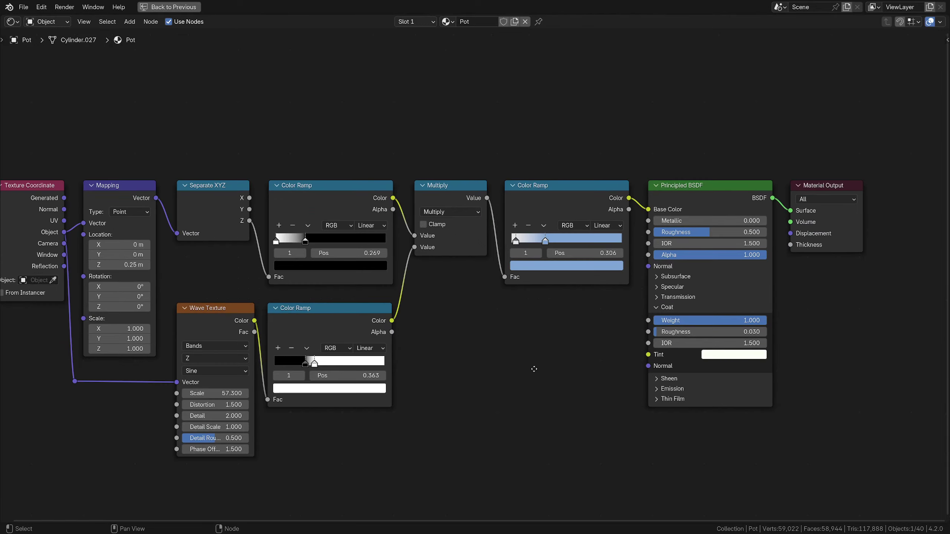
key(ctrl+space)
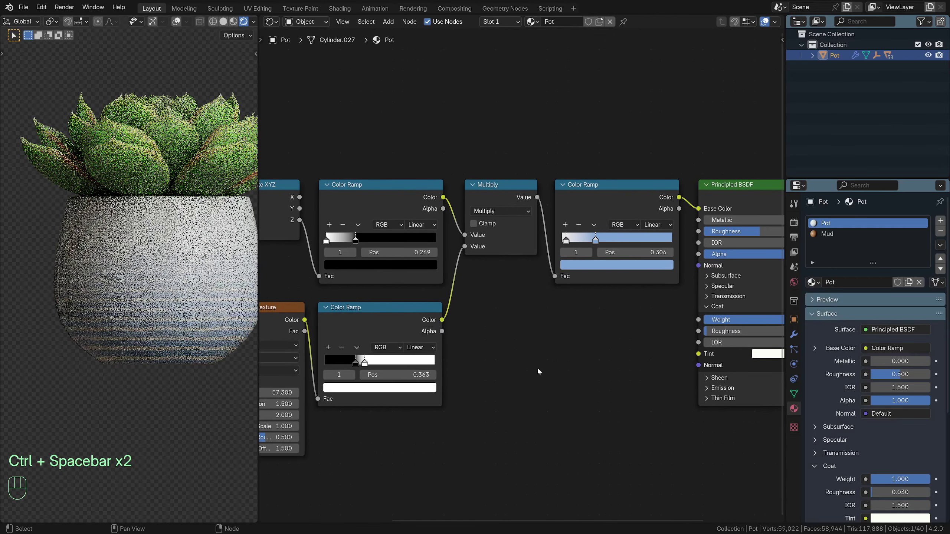
scroll(85, 303, down, 4)
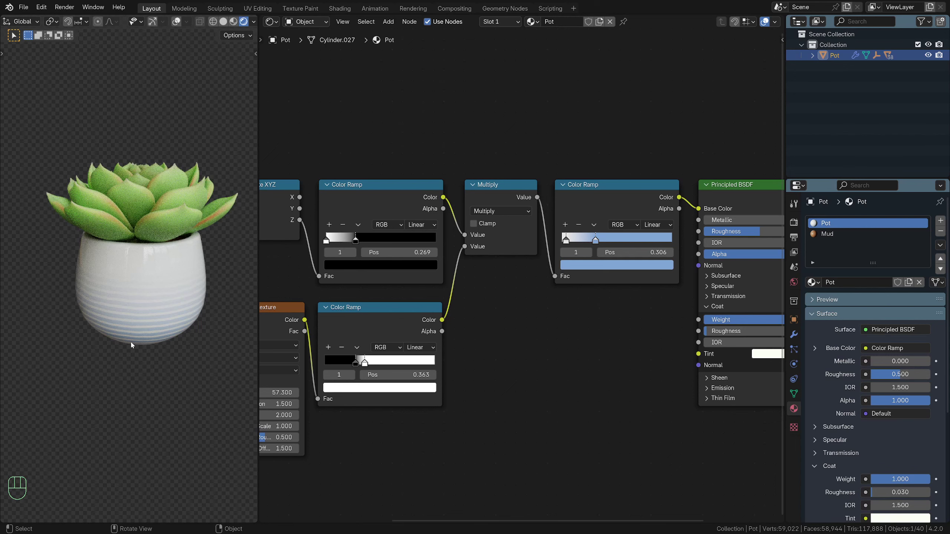
scroll(524, 295, down, 2)
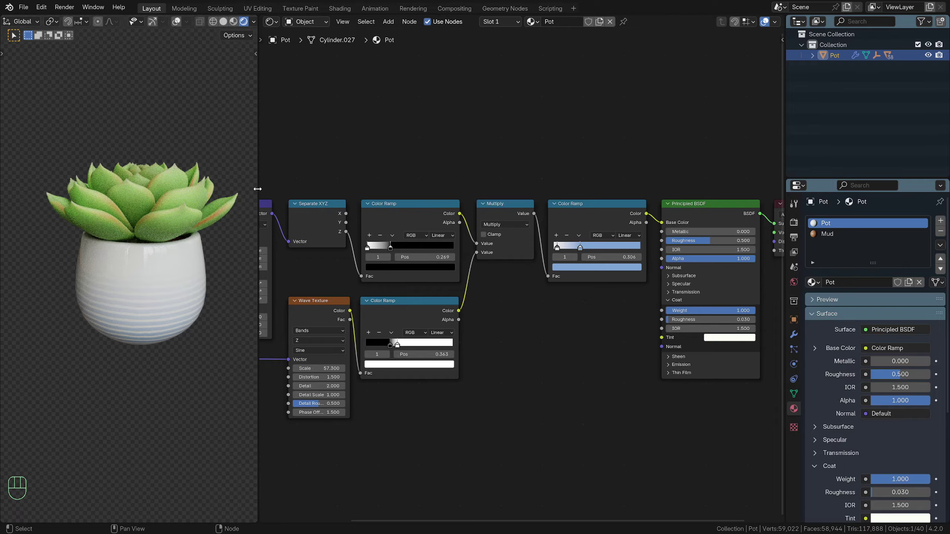
Widen the 3D viewport over the node editor, turn on the viewport overlays, and deselect the pot
drag(257, 189, 786, 226)
shift+middle_drag(531, 271, 475, 319)
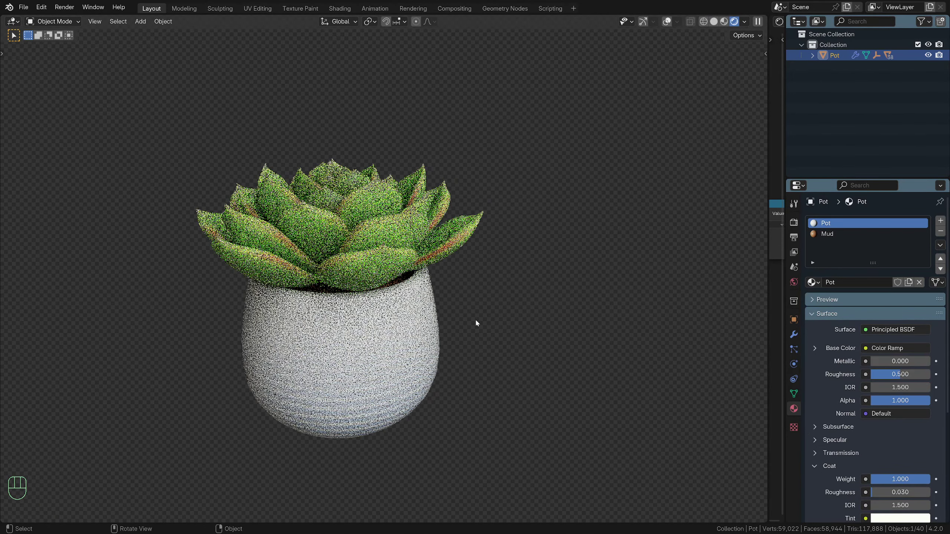
click(667, 21)
scroll(461, 255, down, 5)
click(461, 260)
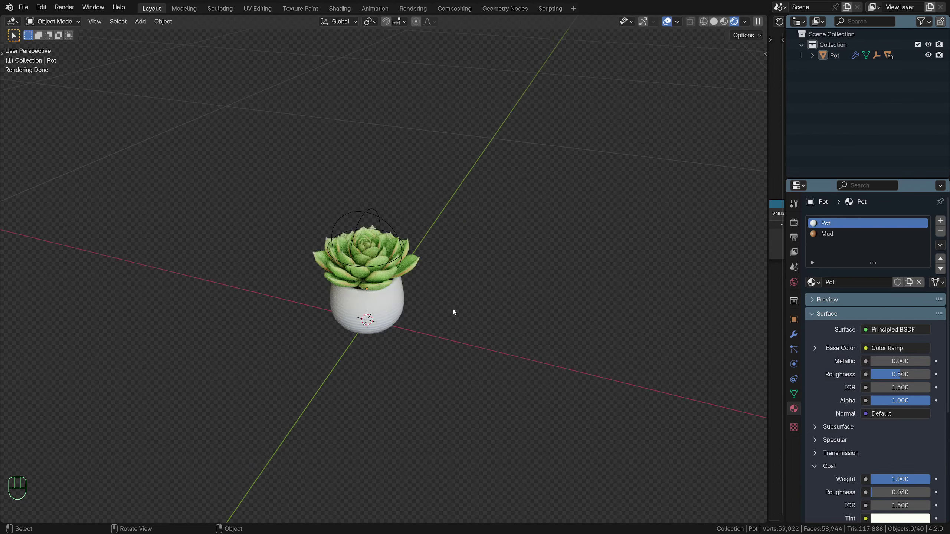
Add a camera to the scene, and align it to a slightly lower perspective view of the potted succulent
key(shift+a)
click(428, 472)
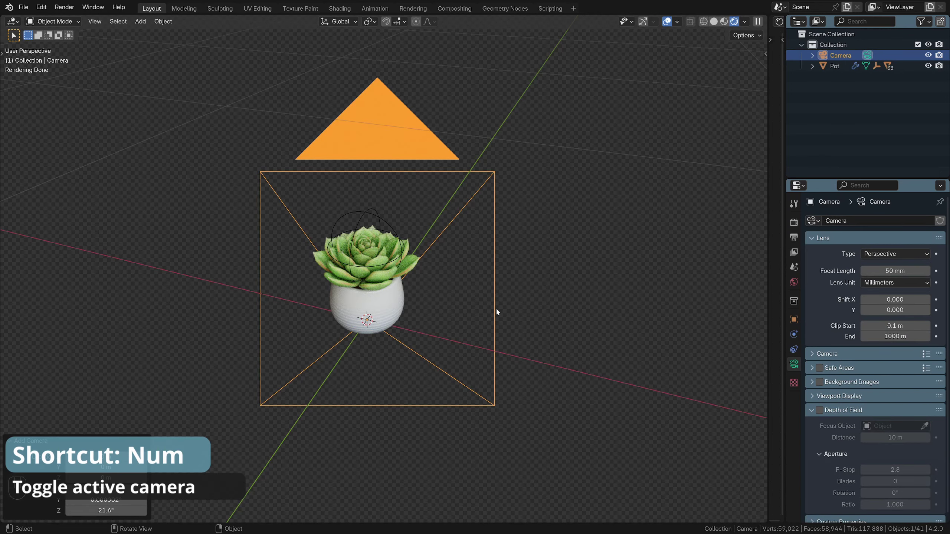
key(KP_0)
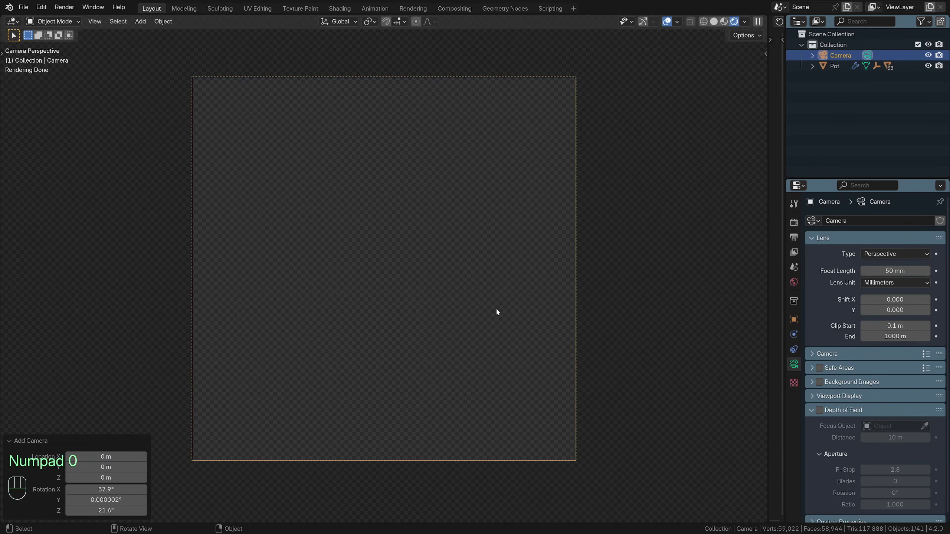
key(KP_0)
middle_drag(477, 301, 500, 308)
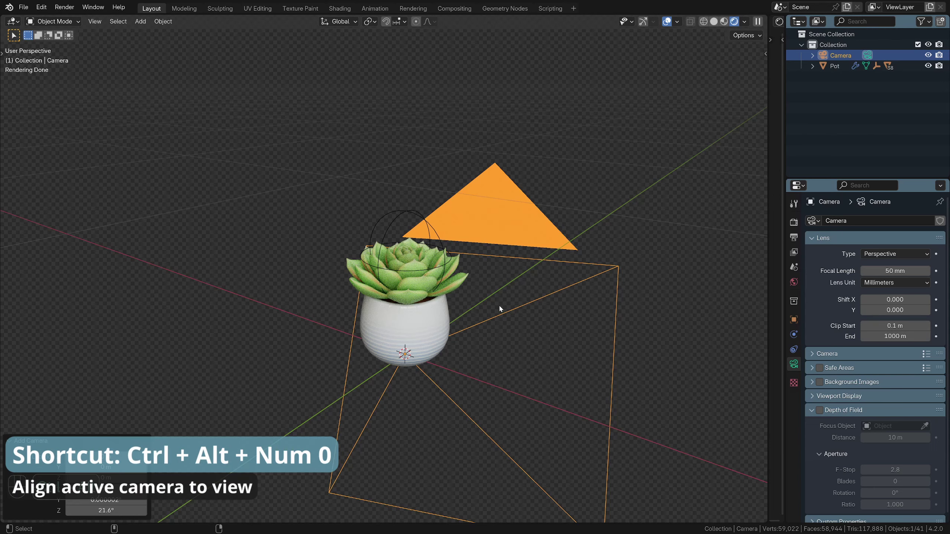
key(ctrl+alt+KP_0)
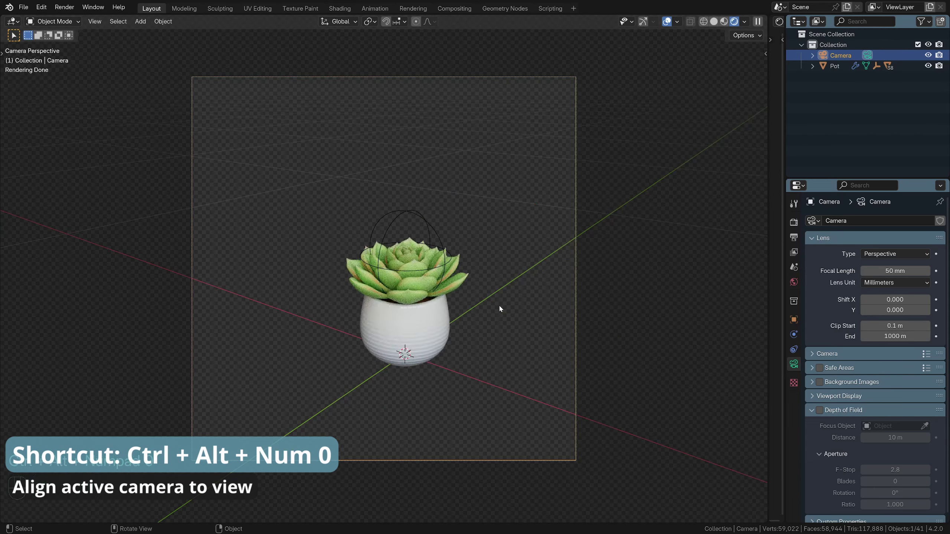
Move the camera so the potted succulent sits centrally in the frame, and set its Focal Length to 130 mm
key(g)
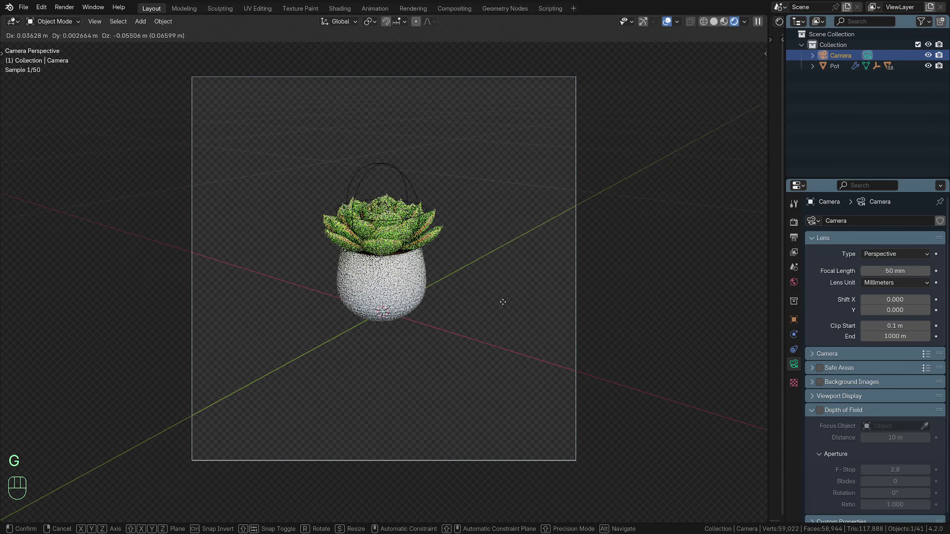
click(503, 301)
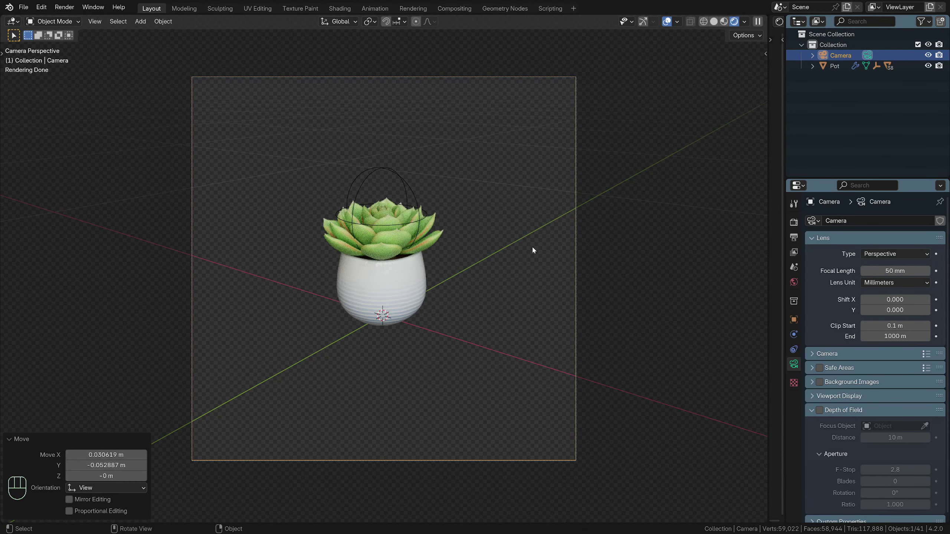
click(884, 270)
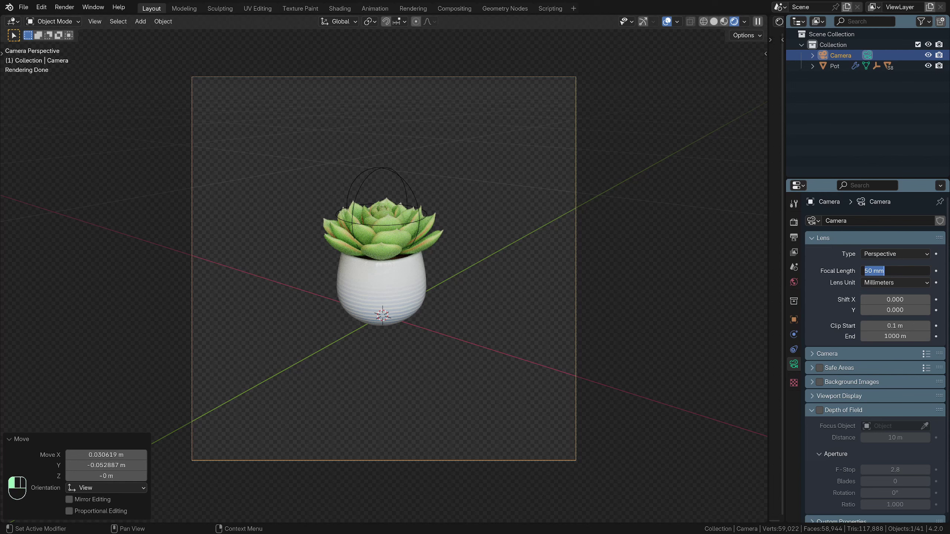
text(130)
key(Return)
Move the camera back about 0.19 m along its local Z axis to leave space around the plant
key(g)
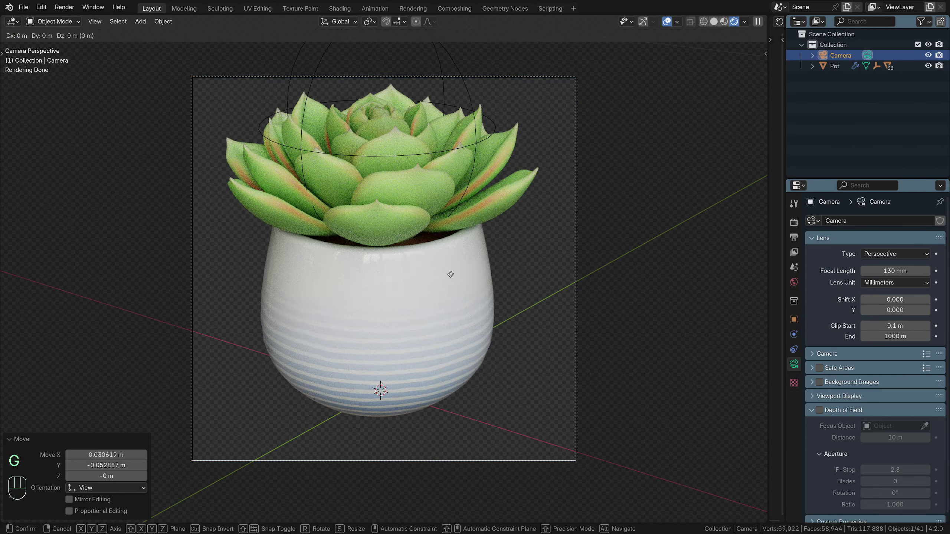
key(z)
key(z)
key(shift)
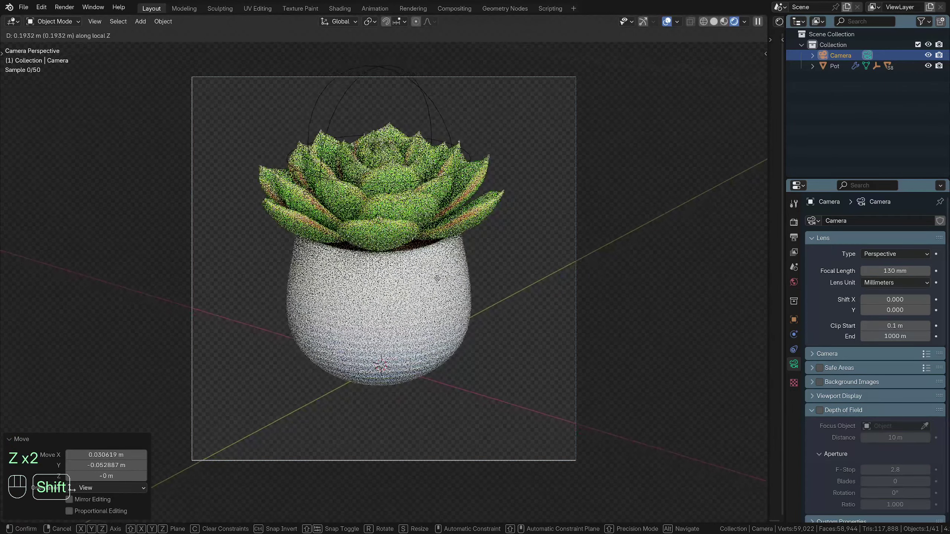
click(445, 277)
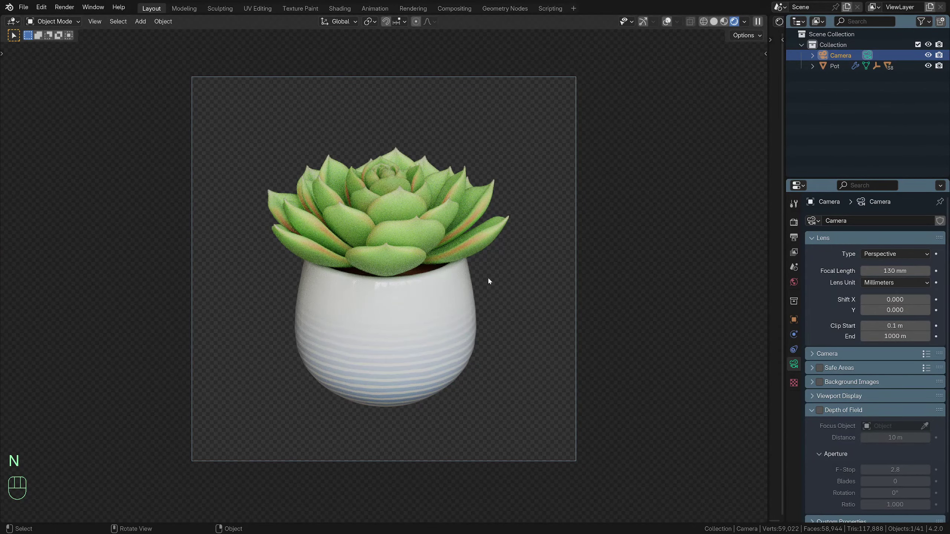
Leave the camera view, show the viewport overlays again, and add an area light at the scene origin
click(793, 283)
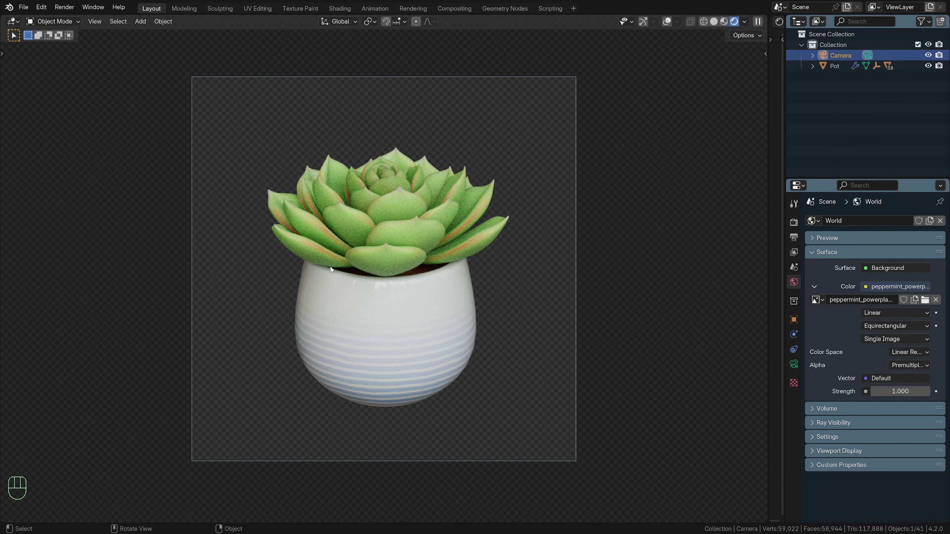
key(KP_0)
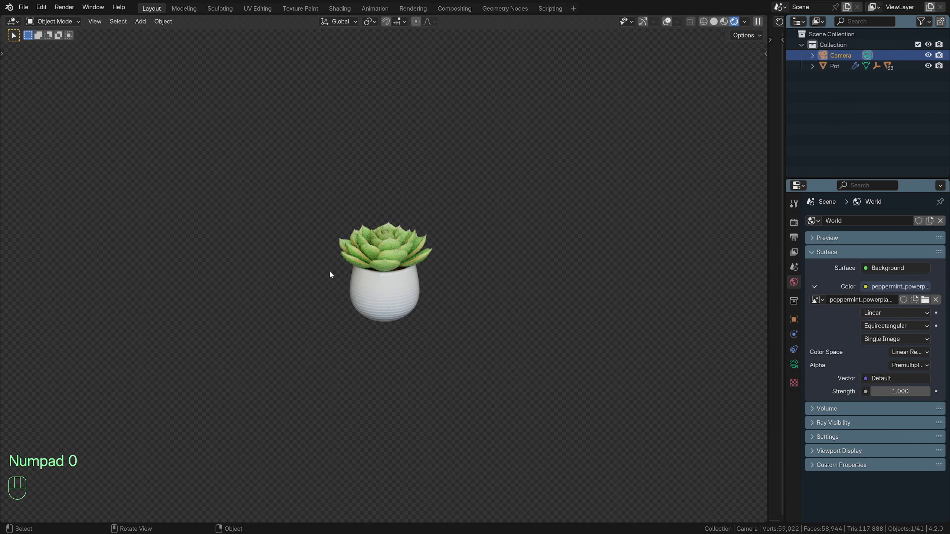
key(shift+alt+z)
middle_drag(330, 273, 356, 294)
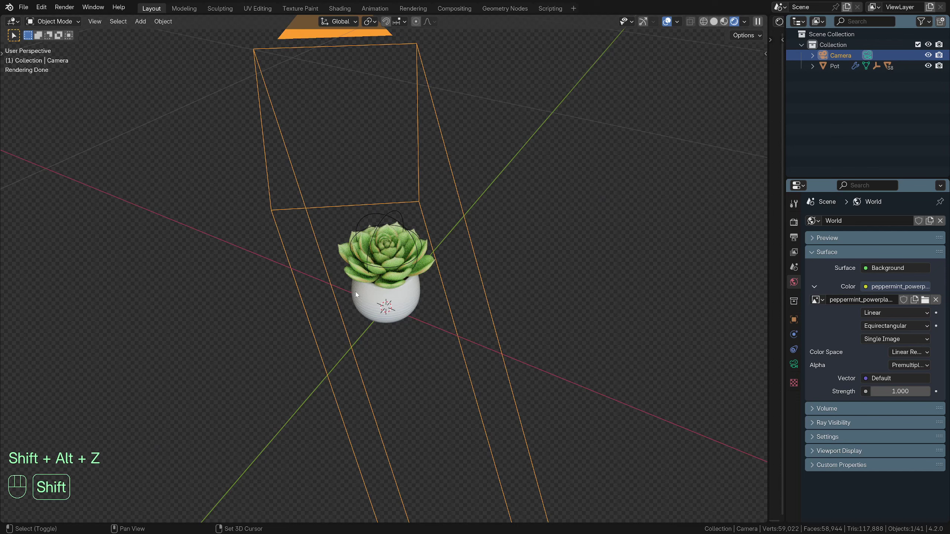
key(shift+a)
mouse_move(325, 266)
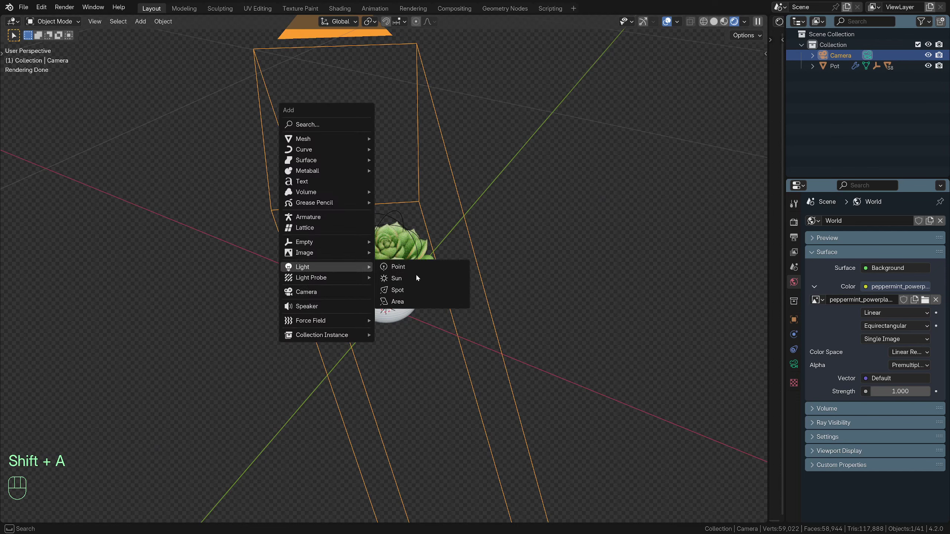
click(411, 302)
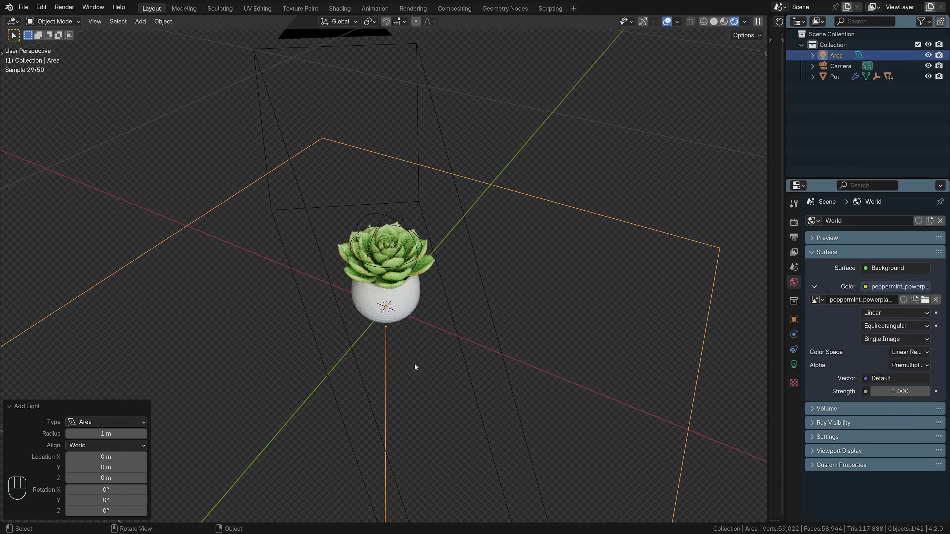
Give the area light a warm orange colour, and set its shape to Disk
click(795, 366)
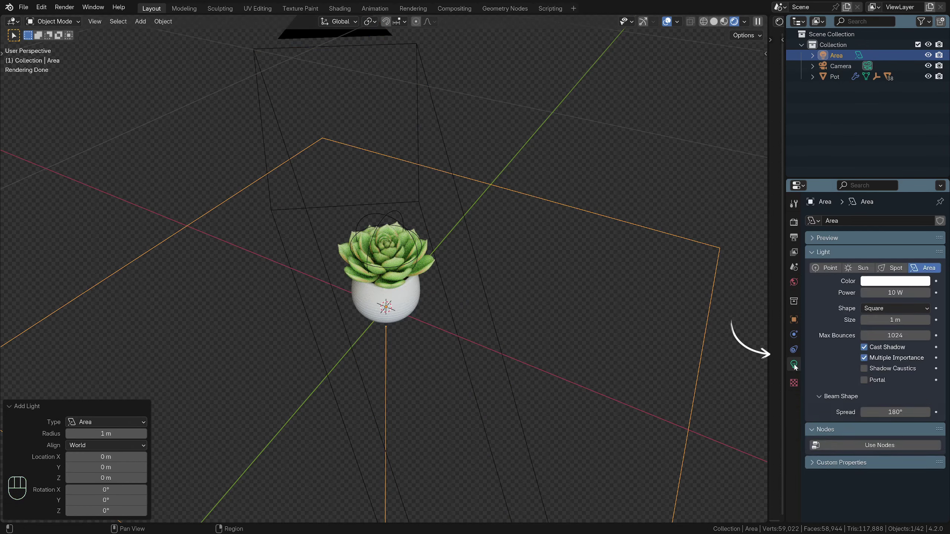
click(893, 284)
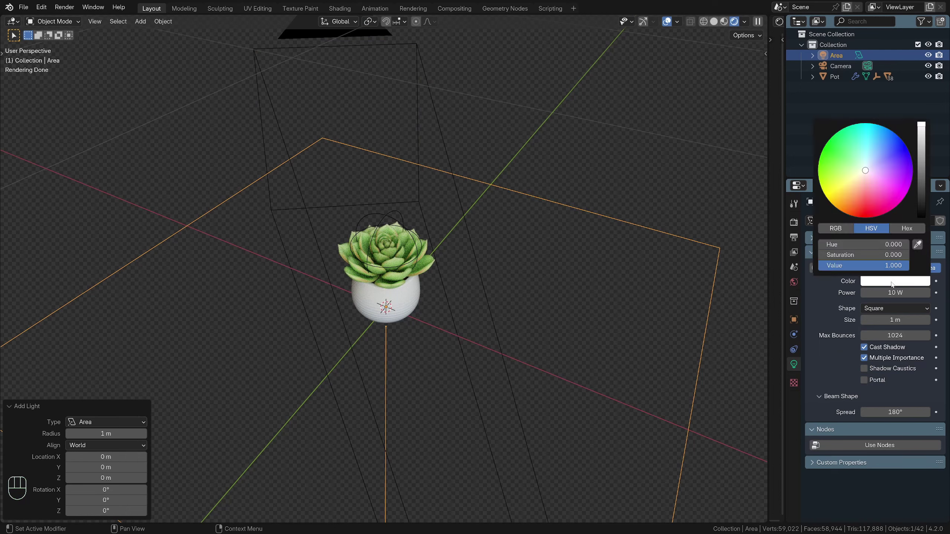
drag(861, 187, 849, 189)
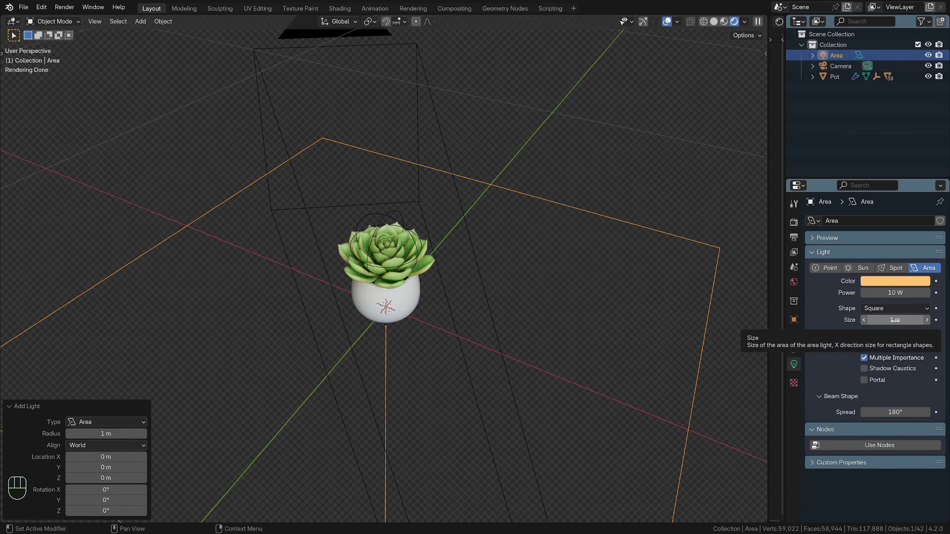
click(891, 308)
click(883, 344)
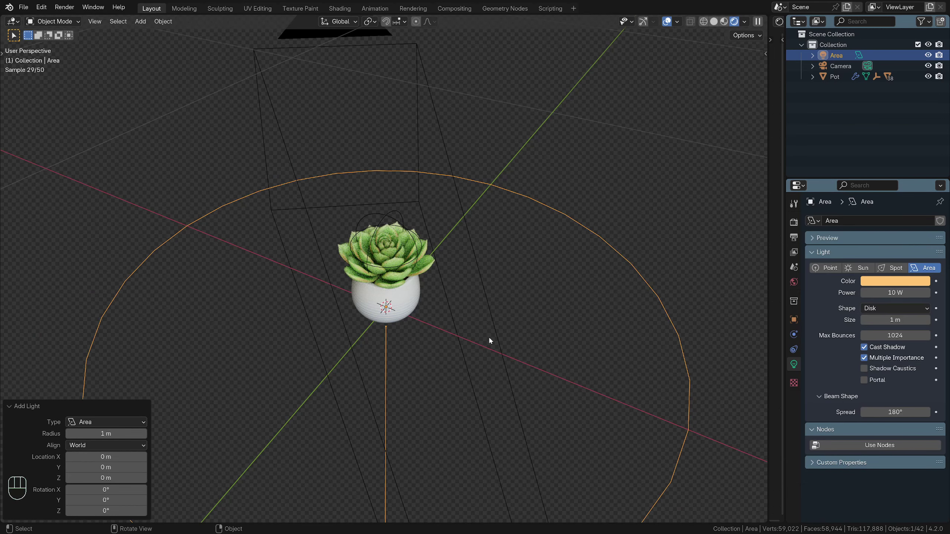
Examine the disk light's placement relative to the plant and the camera from above
scroll(485, 336, down, 5)
middle_drag(481, 336, 516, 328)
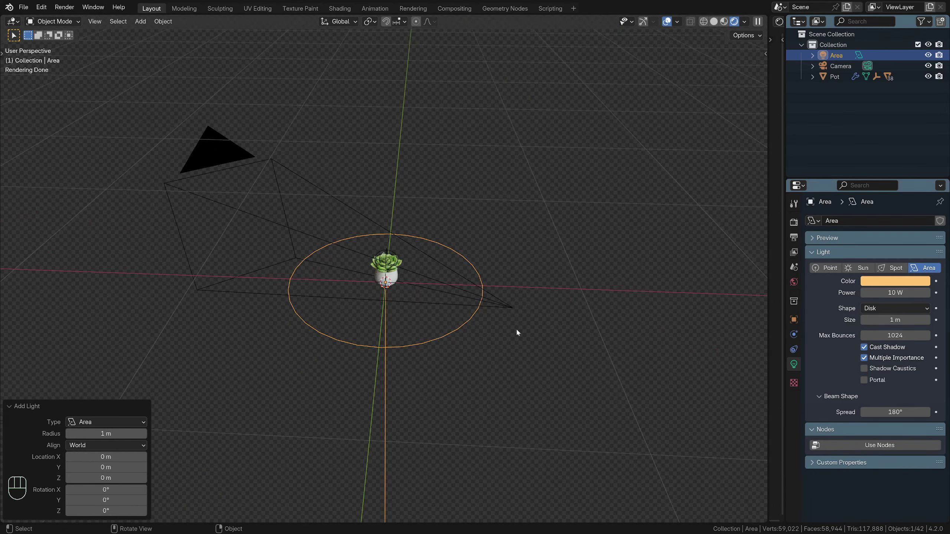
key(KP_7)
scroll(516, 330, down, 5)
scroll(442, 313, up, 5)
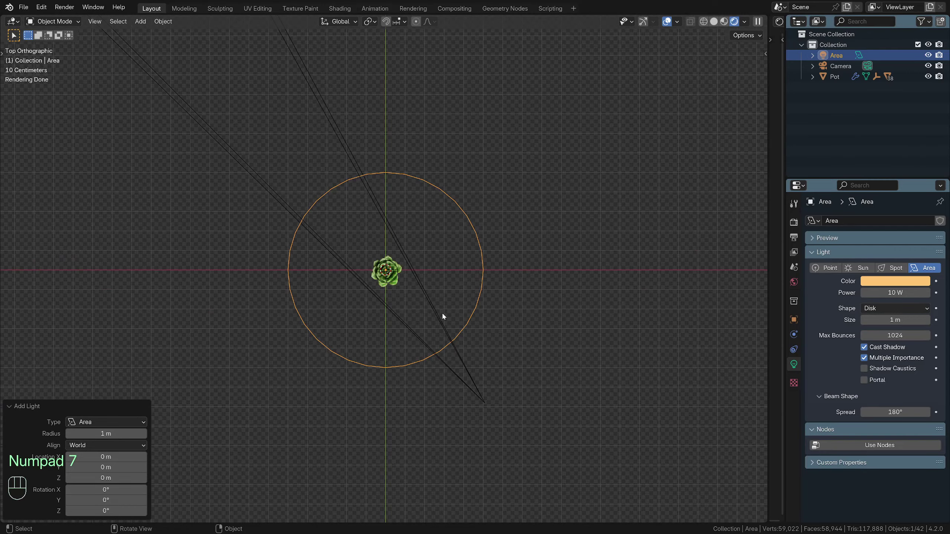
scroll(442, 313, down, 2)
scroll(442, 315, down, 1)
scroll(434, 312, up, 2)
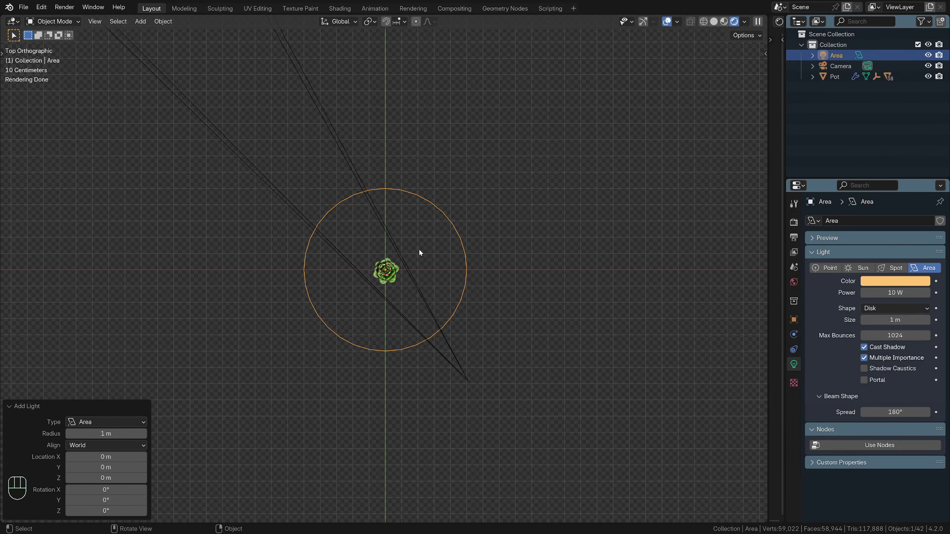
Rotate the area light freely by about 87.1° and 71° with trackball rotation so it points sideways, and check its direction from above
middle_drag(410, 255, 374, 169)
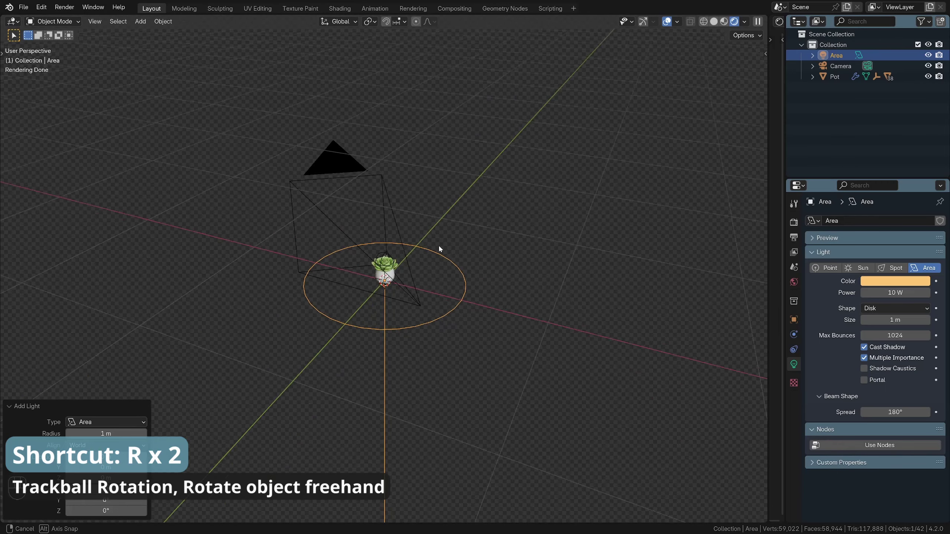
middle_drag(440, 252, 360, 224)
key(r)
key(r)
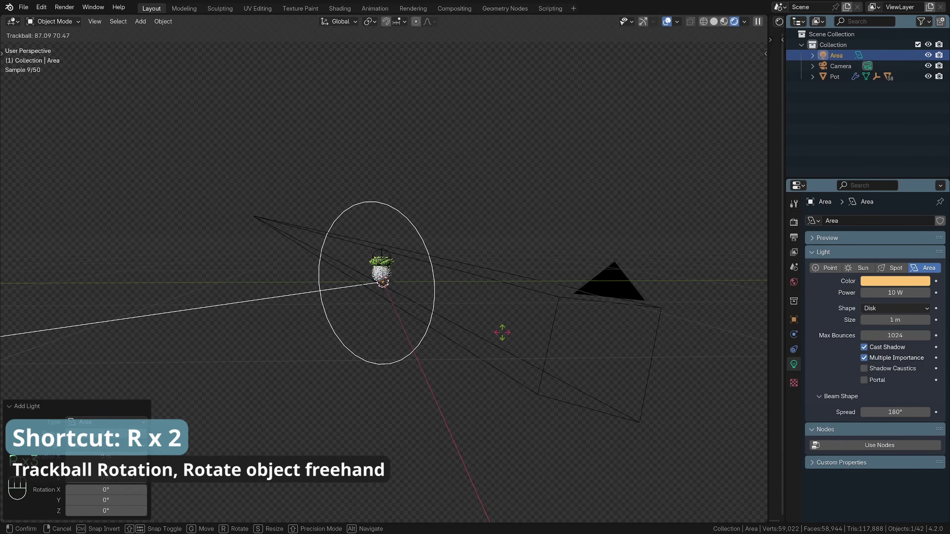
click(499, 331)
middle_drag(500, 321, 578, 351)
key(KP_7)
scroll(574, 351, up, 4)
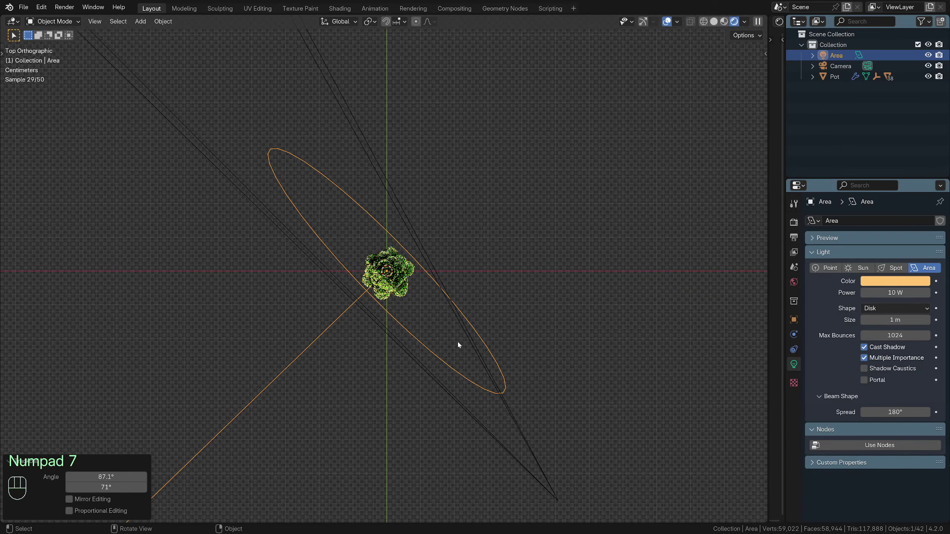
Move the disk light behind the plant by about 0.21 m along X and Y, and raise it about 0.12 m
key(f)
key(g)
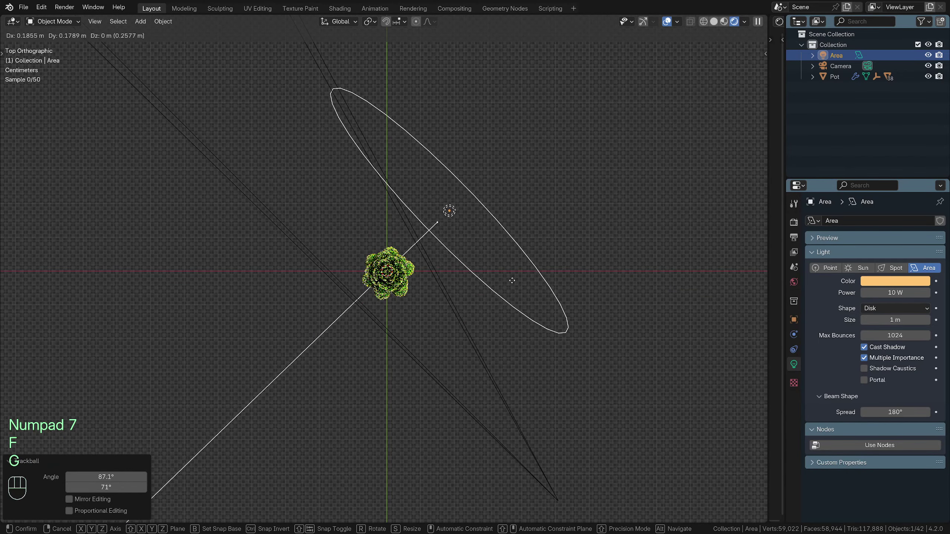
click(518, 273)
middle_drag(518, 274, 462, 276)
key(g)
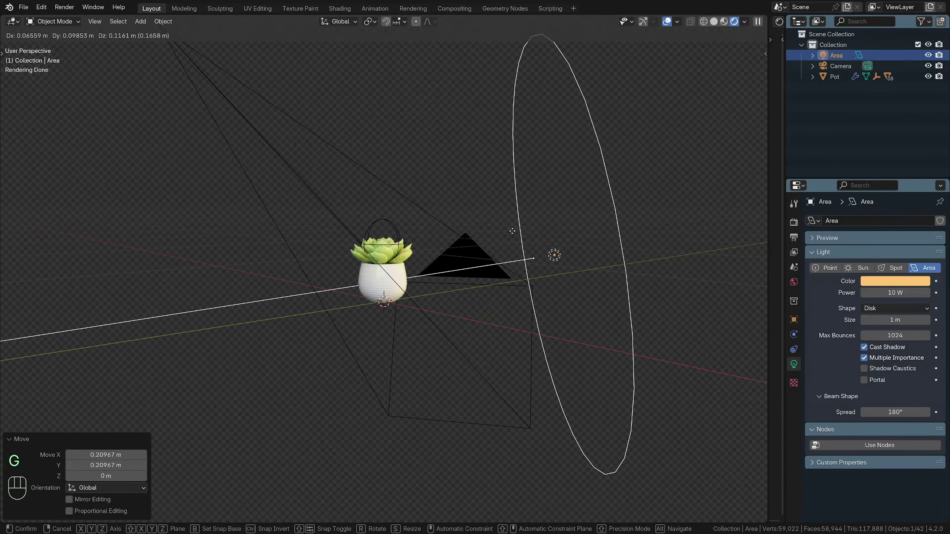
click(511, 229)
Rotate the disk light slightly from above and shift it by about -0.02 m in X and 0.03 m in Y, checking through the camera
middle_drag(511, 230, 582, 258)
key(KP_7)
key(r)
click(618, 168)
middle_drag(618, 168, 426, 261)
key(g)
click(501, 333)
key(KP_0)
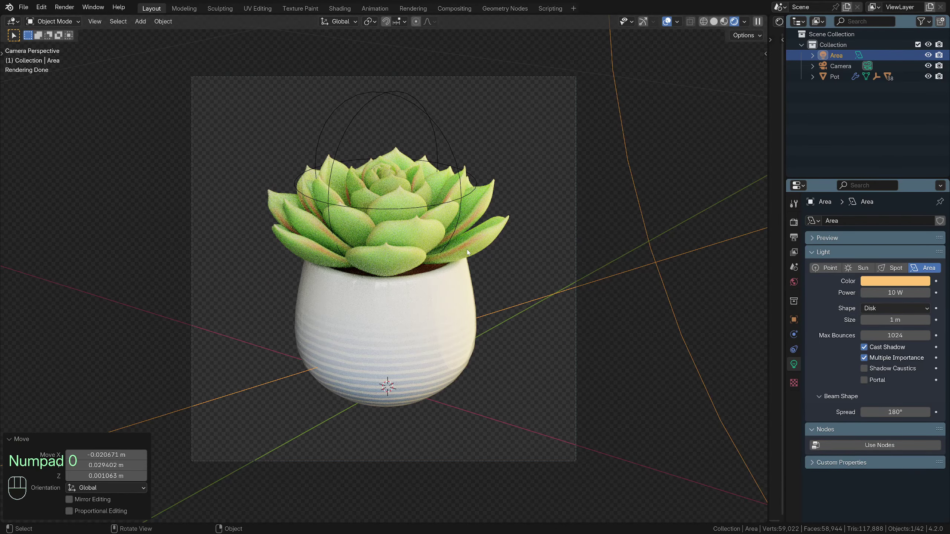
Rotate the disk light 24.5° about the global Z axis around the 3D cursor, and hide the viewport overlays
scroll(475, 339, down, 3)
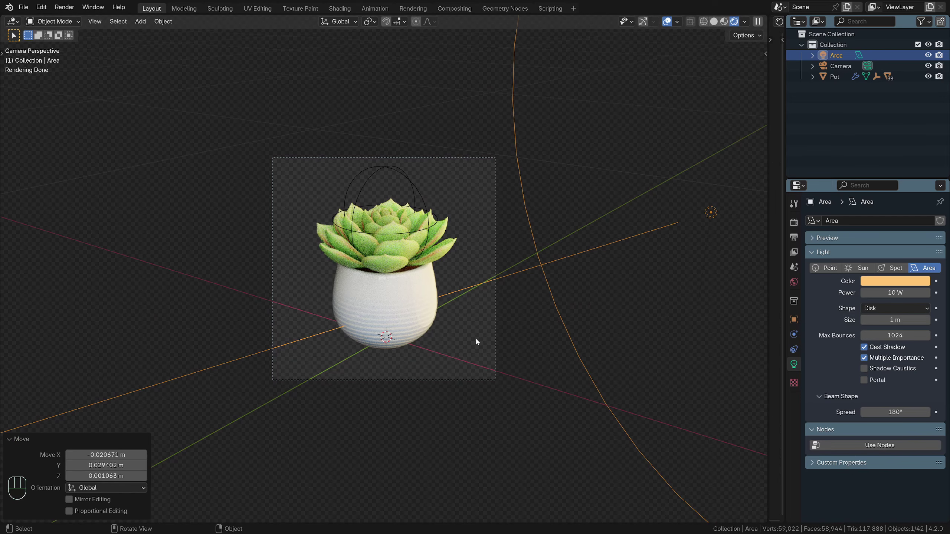
key(period)
click(592, 386)
key(r)
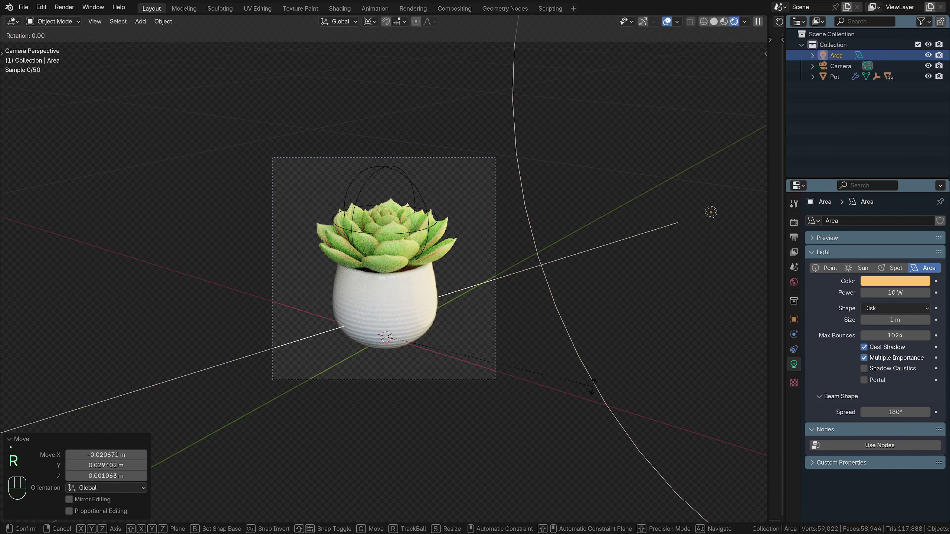
key(z)
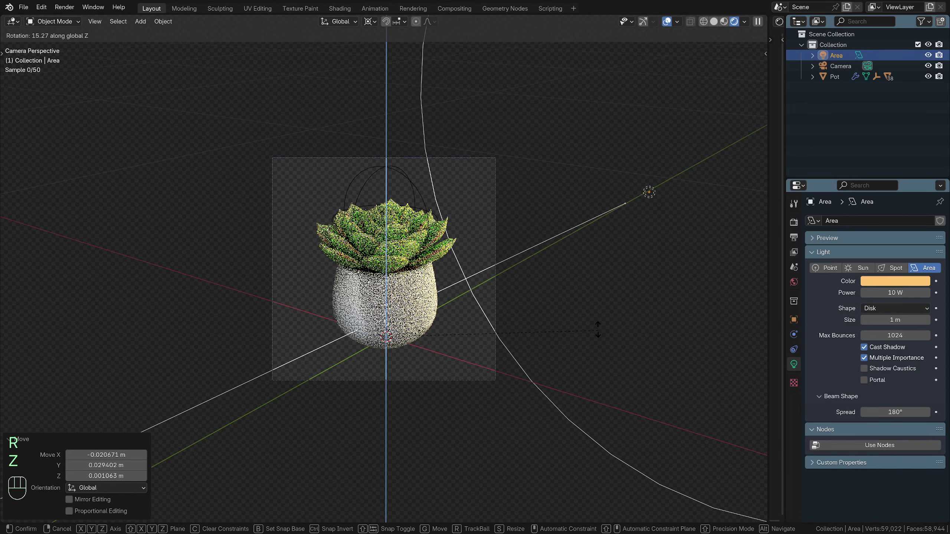
click(583, 299)
scroll(613, 160, up, 3)
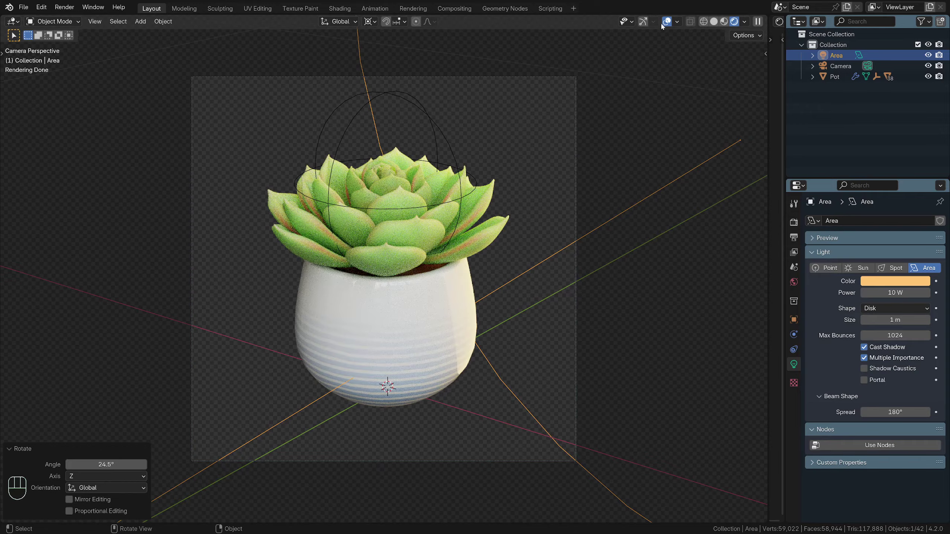
key(shift+alt+z)
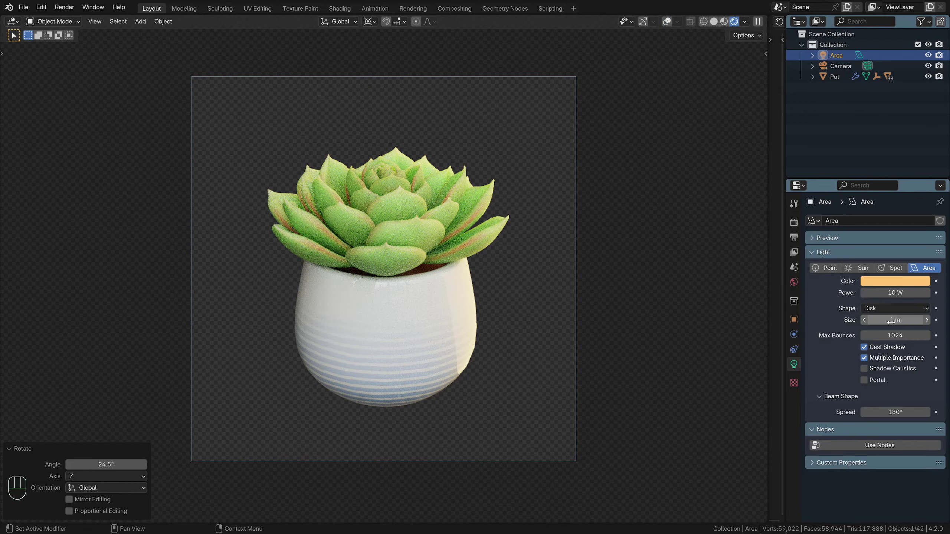
Show the overlays again and try a disk light size of about 1.23 m, checking it through the camera and from above
mouse_move(892, 320)
shift+mouse_down()
mouse_move(901, 321)
mouse_move(892, 321)
shift+mouse_up()
middle_drag(498, 305, 323, 337)
scroll(322, 337, up, 4)
key(shift+alt+z)
key(KP_0)
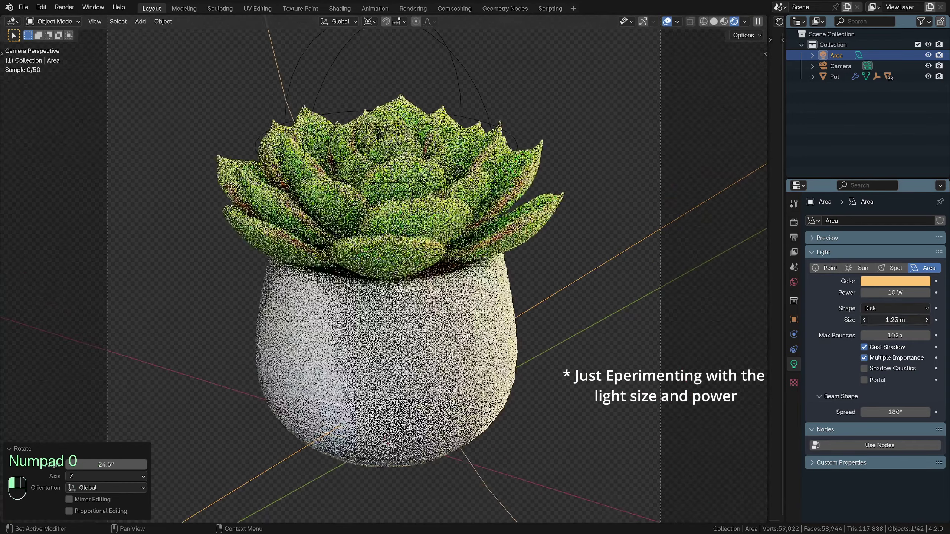
key(KP_7)
key(KP_0)
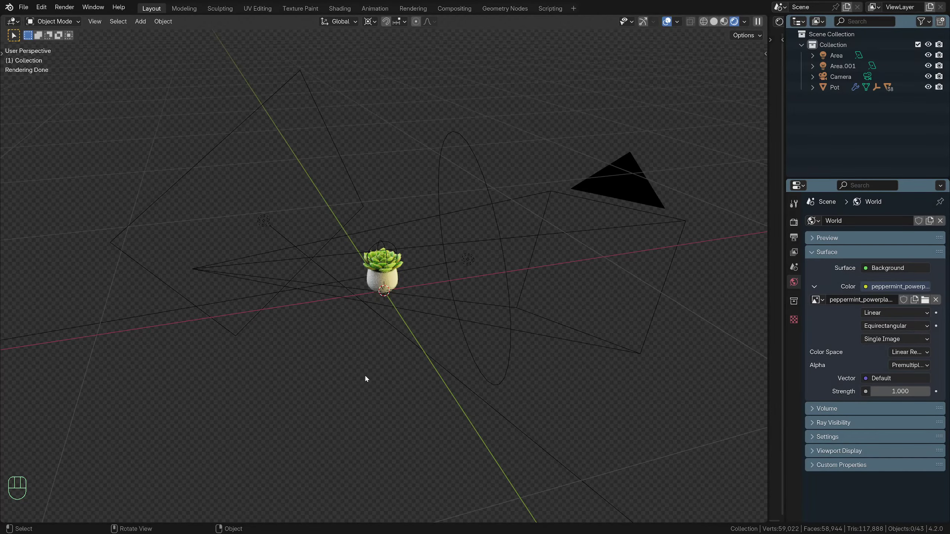
Examine how the camera and both area lights surround the plant, and select the warm disk light behind it
middle_drag(365, 375, 361, 337)
scroll(515, 303, up, 2)
key(KP_0)
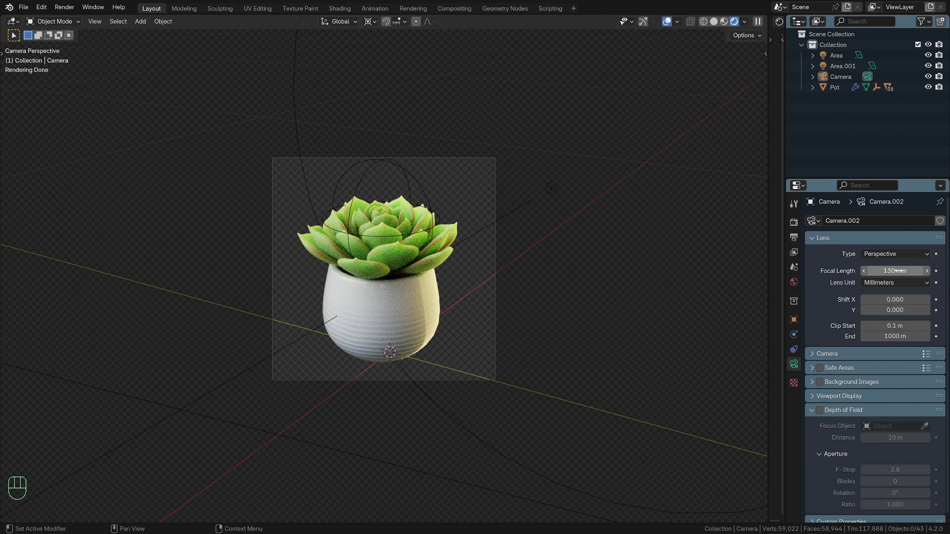
middle_drag(531, 320, 482, 239)
scroll(483, 239, down, 3)
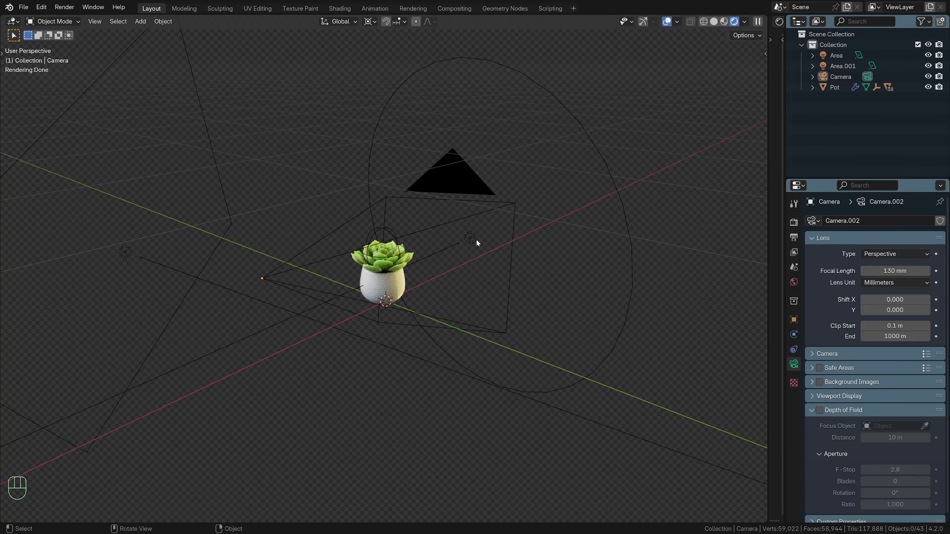
scroll(476, 242, up, 2)
click(502, 227)
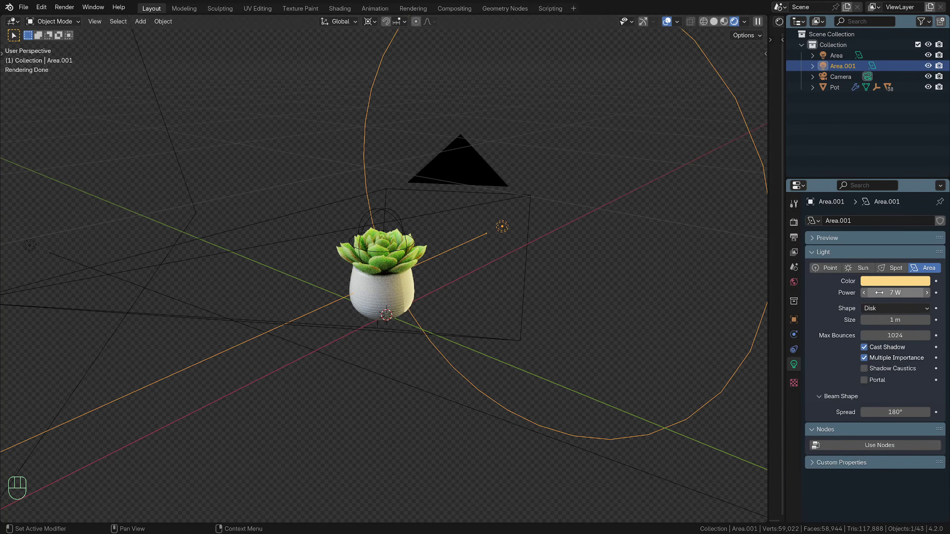
middle_drag(465, 296, 484, 325)
scroll(484, 324, up, 3)
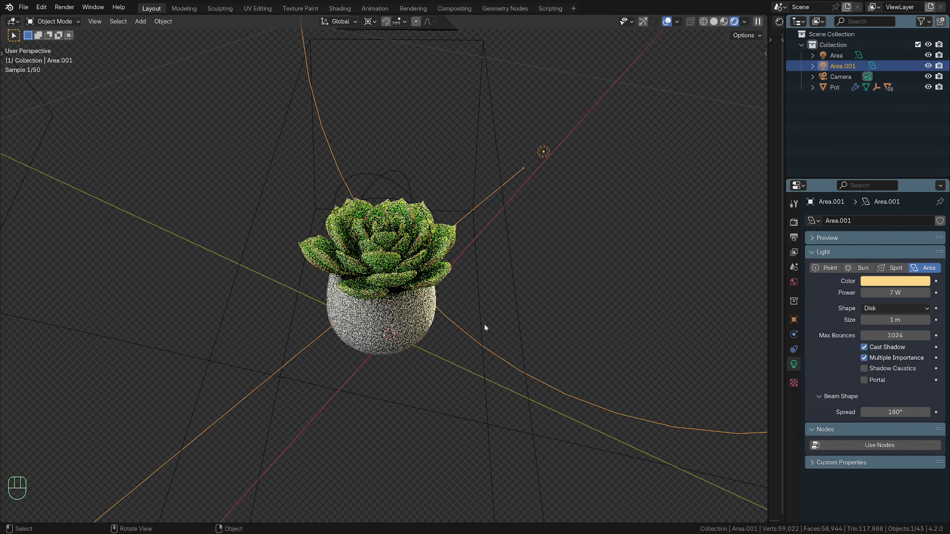
Examine the warm disk light's placement from above and around the plant, and its effect through the camera
key(KP_7)
scroll(484, 328, down, 3)
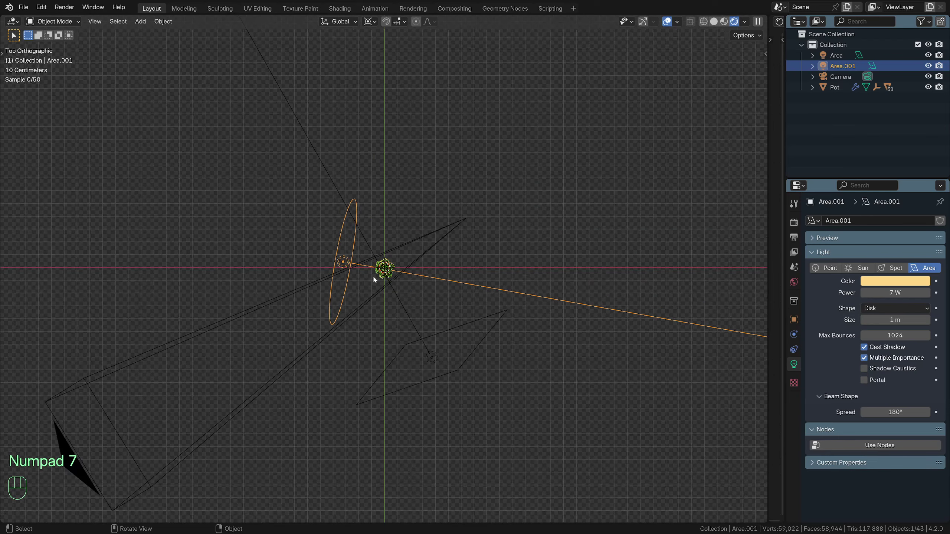
scroll(359, 270, down, 3)
scroll(350, 291, down, 1)
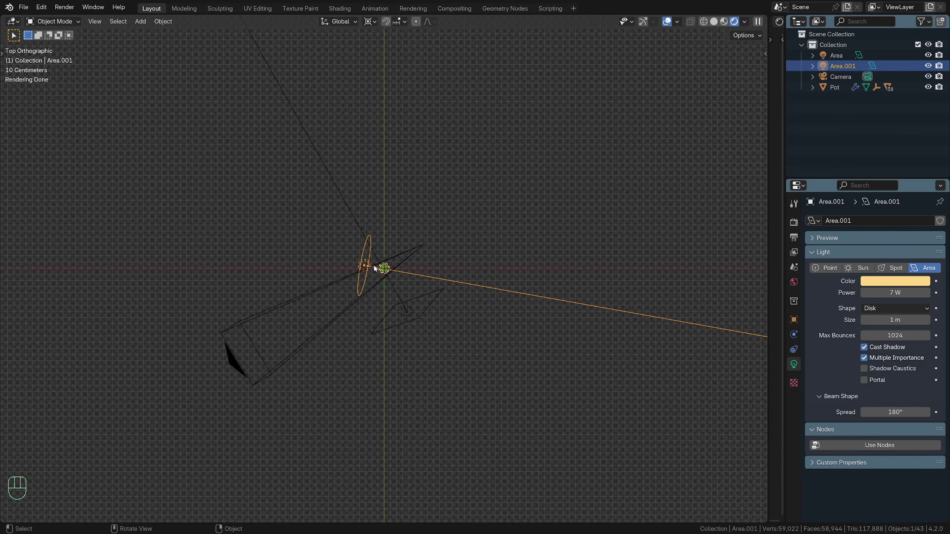
middle_drag(350, 291, 408, 176)
scroll(407, 179, up, 8)
middle_drag(401, 251, 371, 237)
scroll(361, 285, up, 3)
middle_drag(361, 286, 271, 275)
key(KP_0)
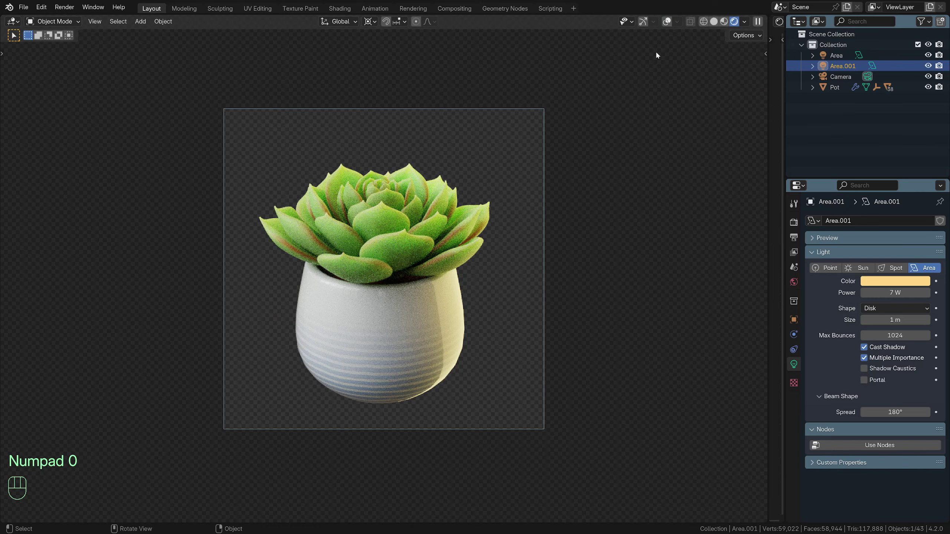
Select the white square area light on the camera's side of the plant and set its shape to Disk
middle_drag(655, 50, 437, 277)
click(257, 193)
click(895, 308)
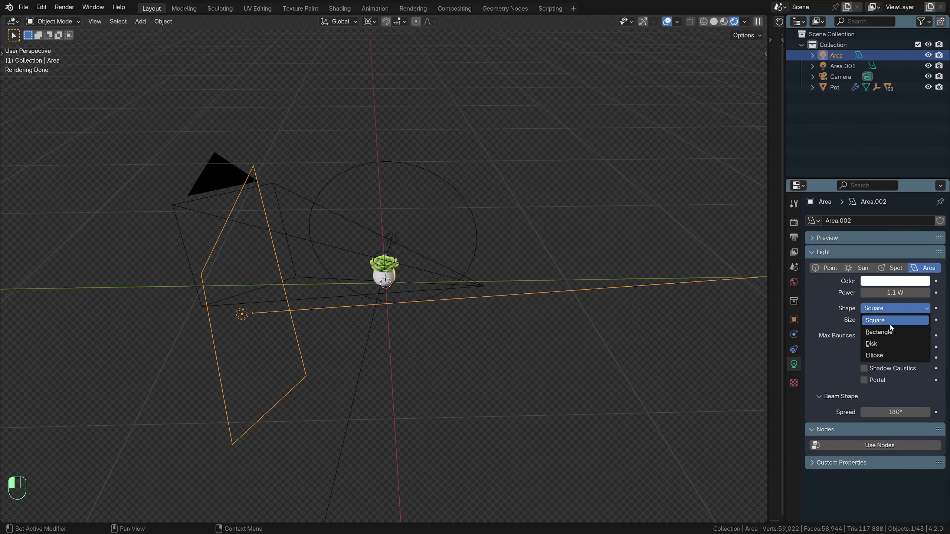
click(922, 342)
Move the white disk light closer to the plant, check the lighting through the camera, and select the warm light
middle_drag(561, 348, 333, 333)
scroll(332, 333, up, 4)
scroll(333, 336, down, 1)
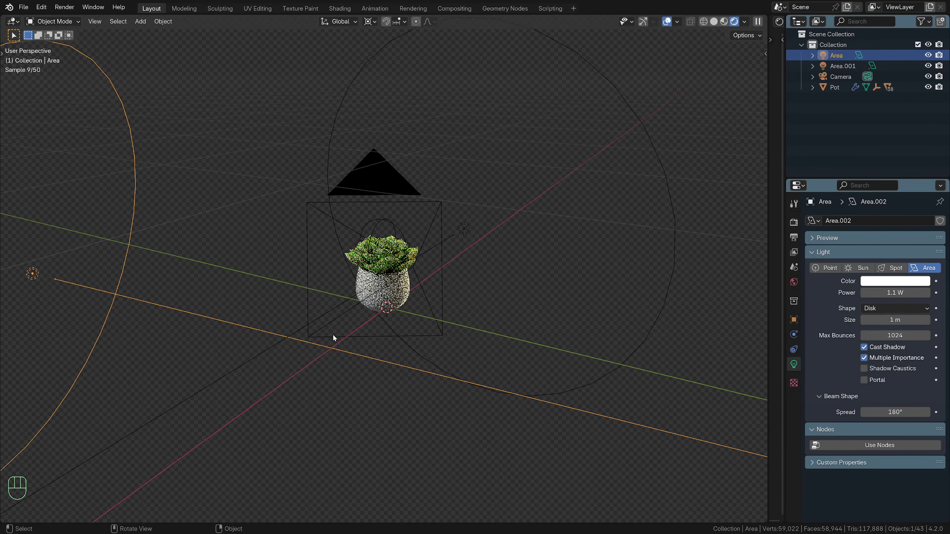
key(g)
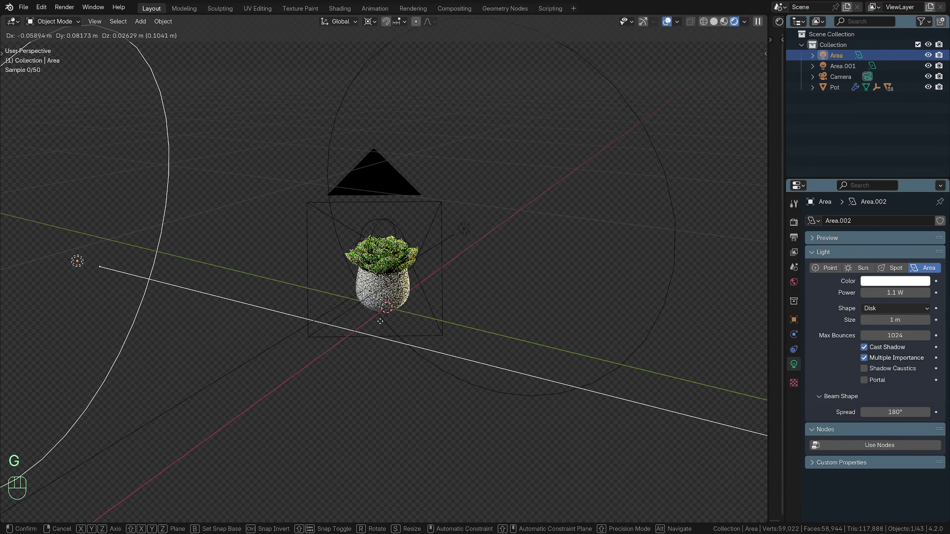
click(467, 317)
key(shift+alt+z)
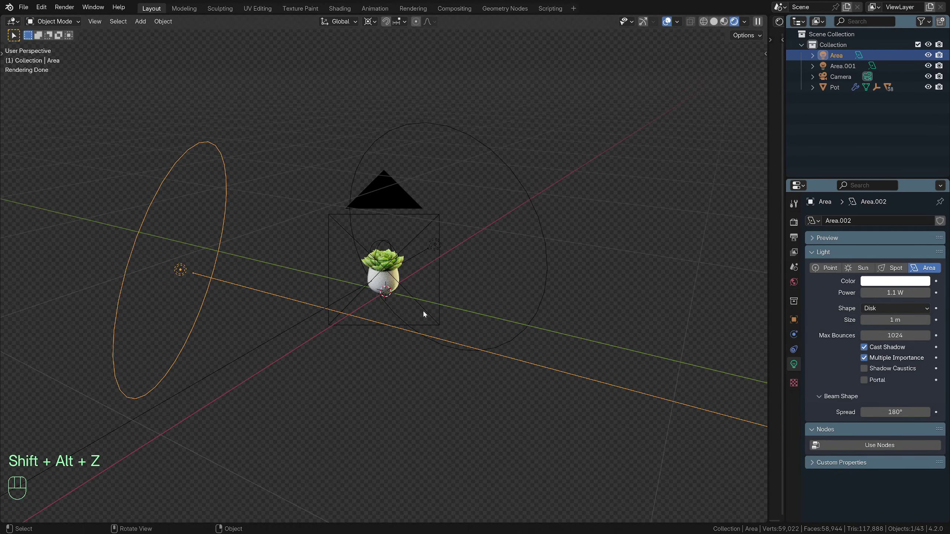
scroll(423, 312, up, 4)
mouse_move(423, 311)
middle_down()
mouse_move(368, 299)
mouse_move(369, 289)
mouse_move(412, 317)
middle_up()
scroll(412, 318, up, 2)
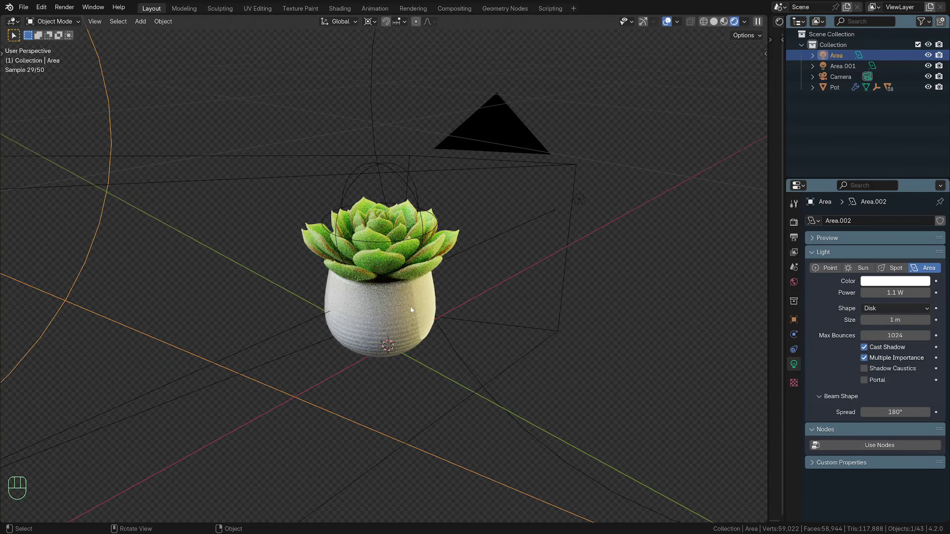
key(KP_0)
click(634, 324)
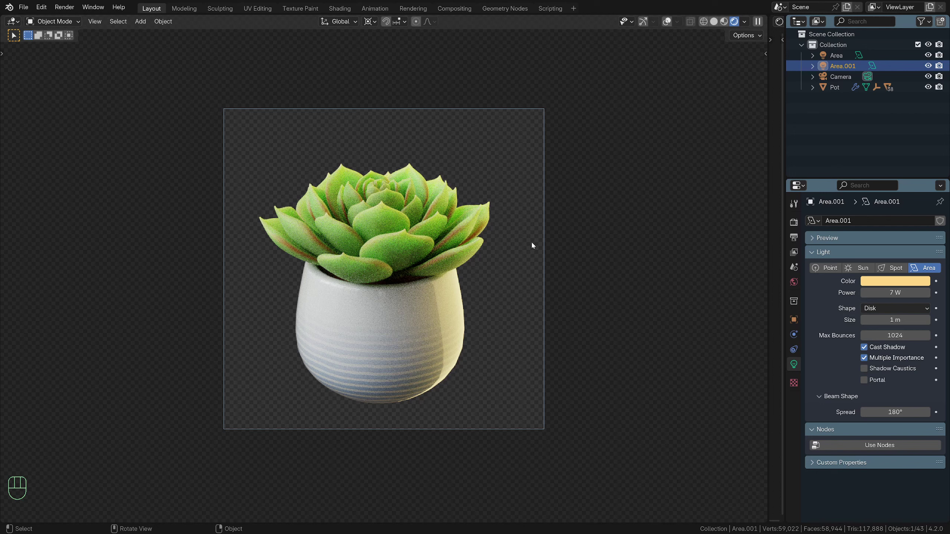
Review the scene's render settings for engine, compute device, and viewport and render sampling
click(794, 222)
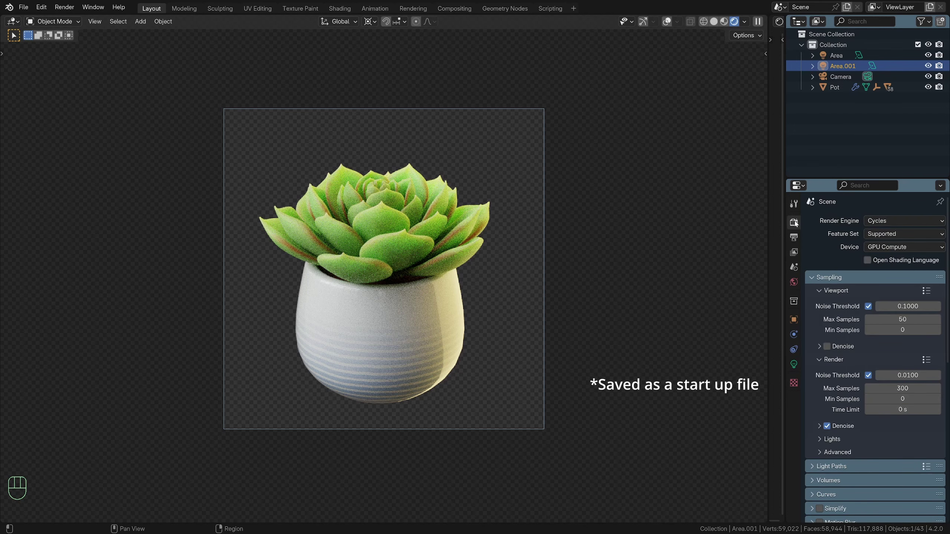
click(894, 248)
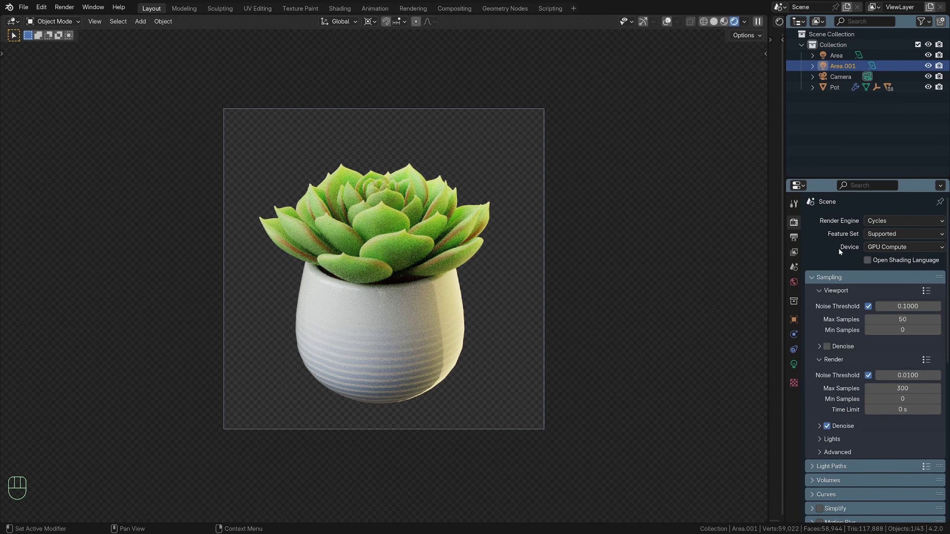
scroll(875, 306, down, 4)
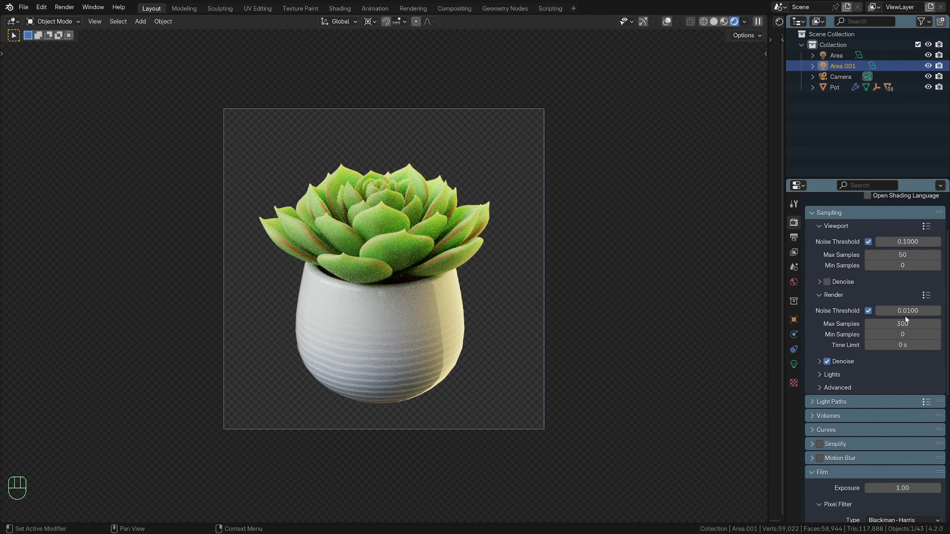
drag(875, 324, 903, 323)
scroll(881, 382, down, 3)
Apply the Full Global Illumination preset to the light paths, and set the maximum volume bounces to 0
click(834, 361)
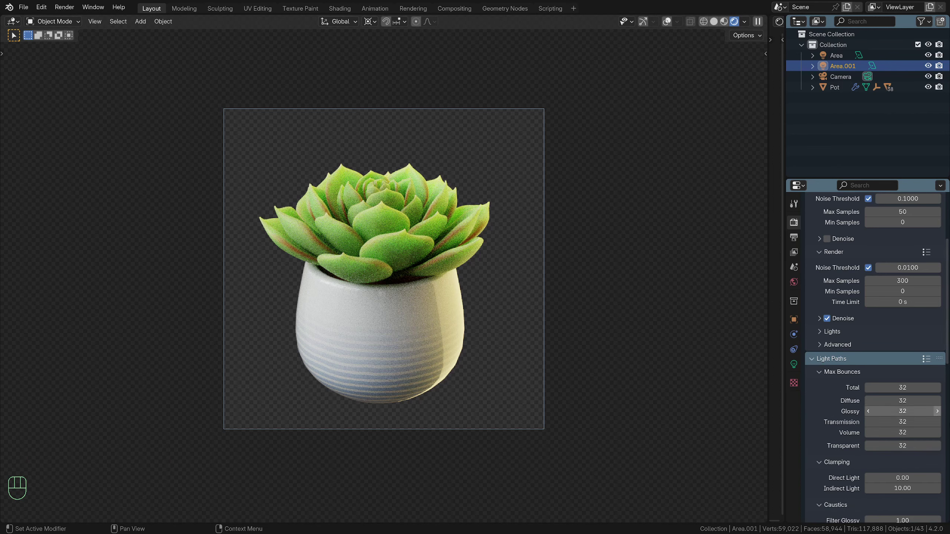
click(925, 359)
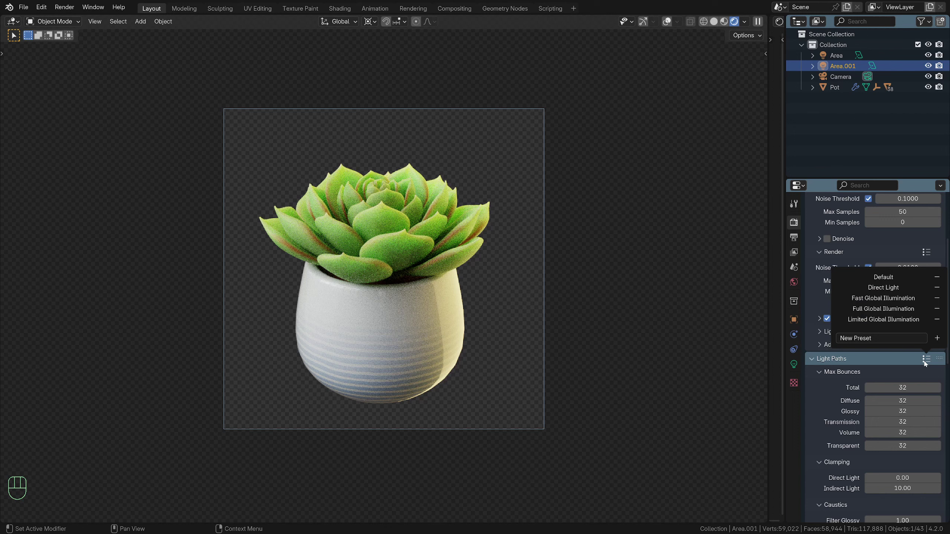
click(871, 309)
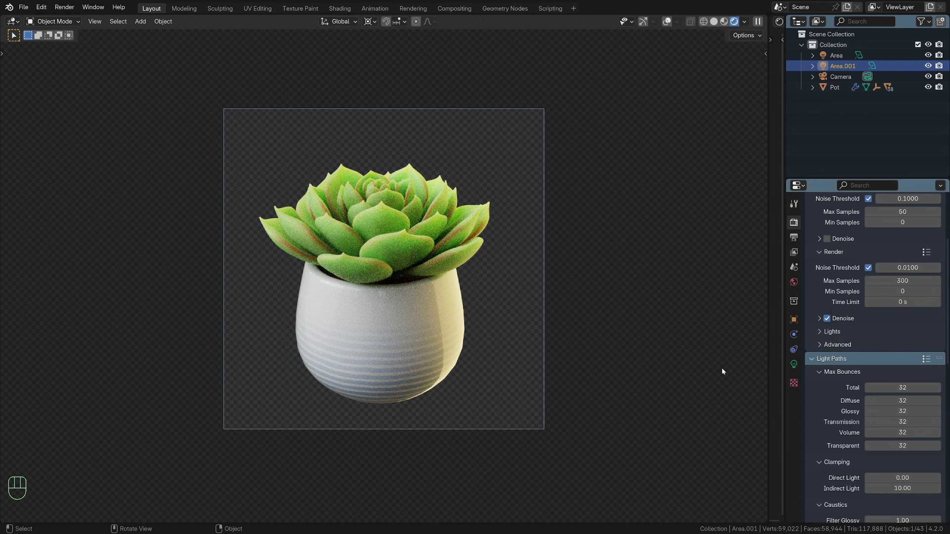
double_click(890, 433)
text(0)
key(Return)
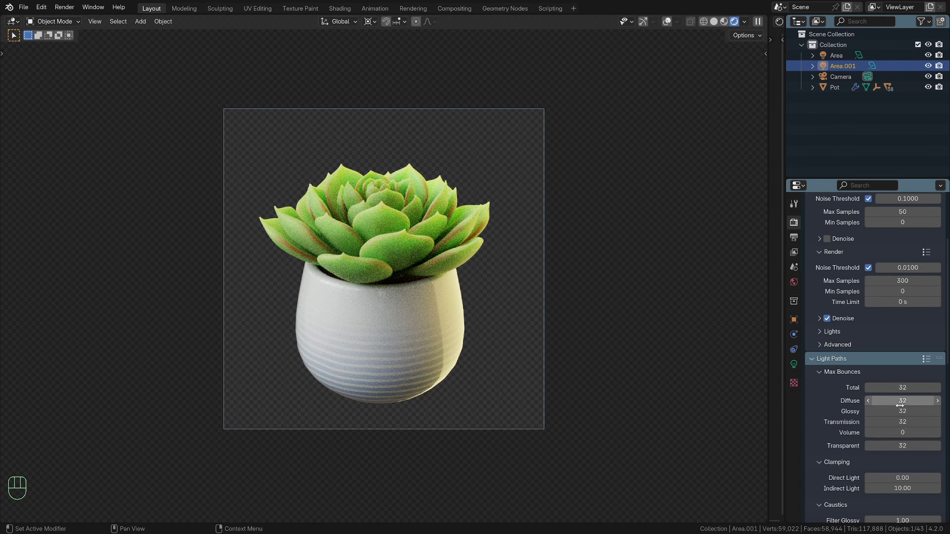
click(815, 359)
Try the Medium High Contrast look in color management, and undo the change
scroll(829, 353, down, 10)
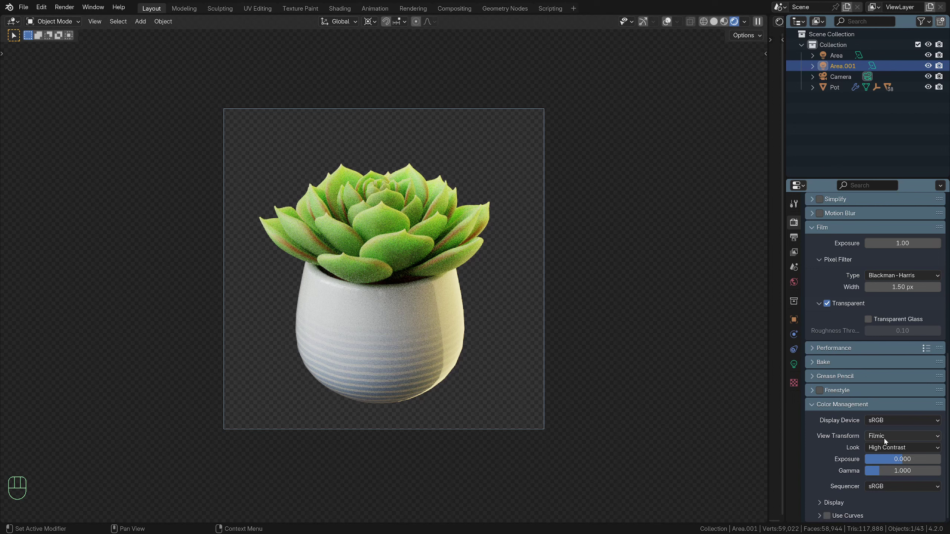
click(897, 448)
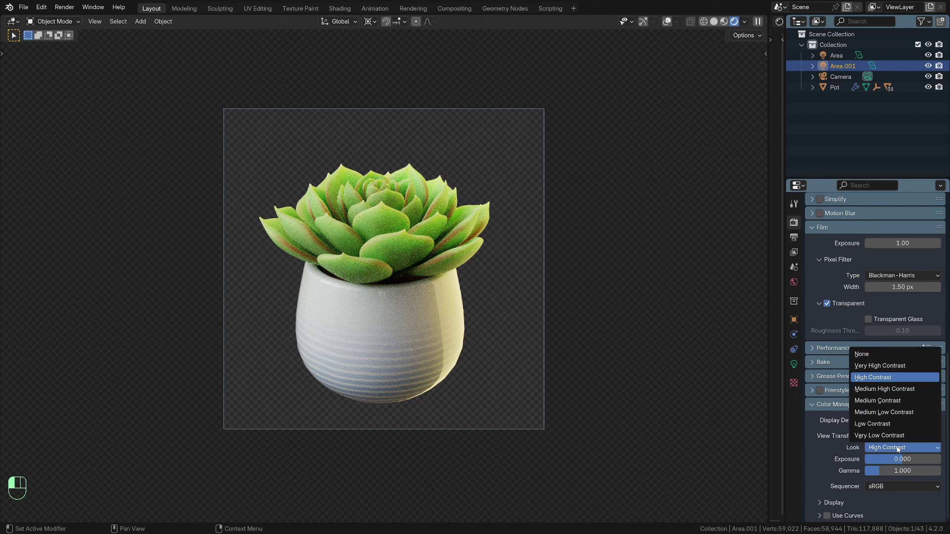
click(881, 389)
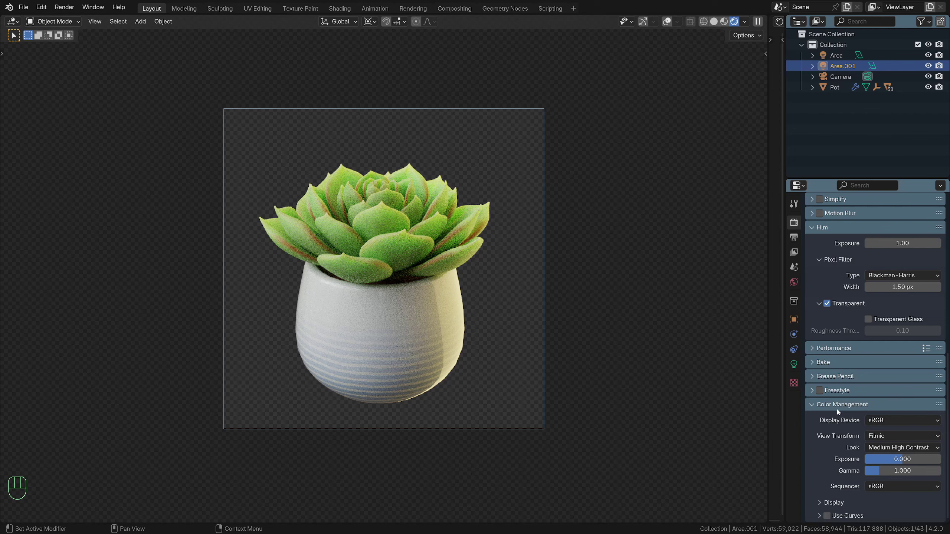
key(ctrl)
key(ctrl+z)
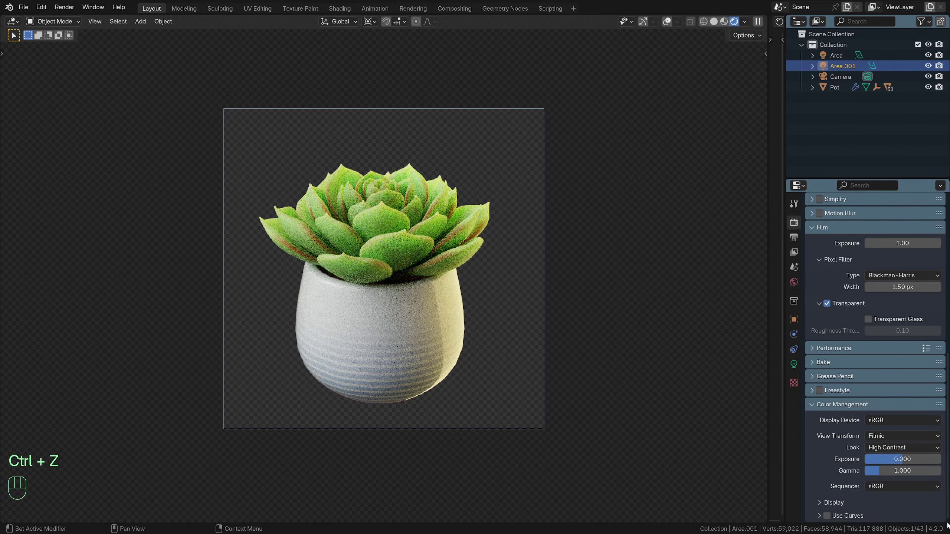
scroll(888, 346, up, 10)
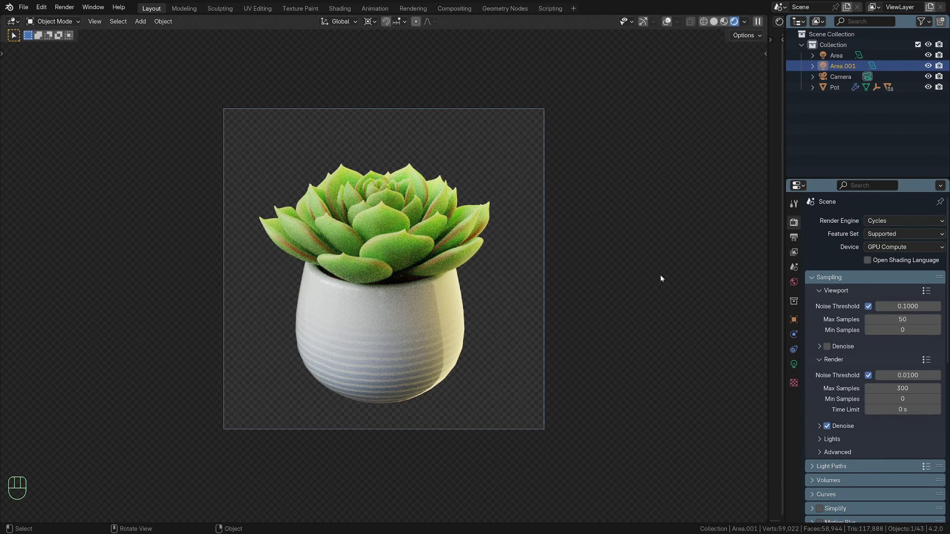
Set the output resolution to 2000 px in both X and Y
click(794, 238)
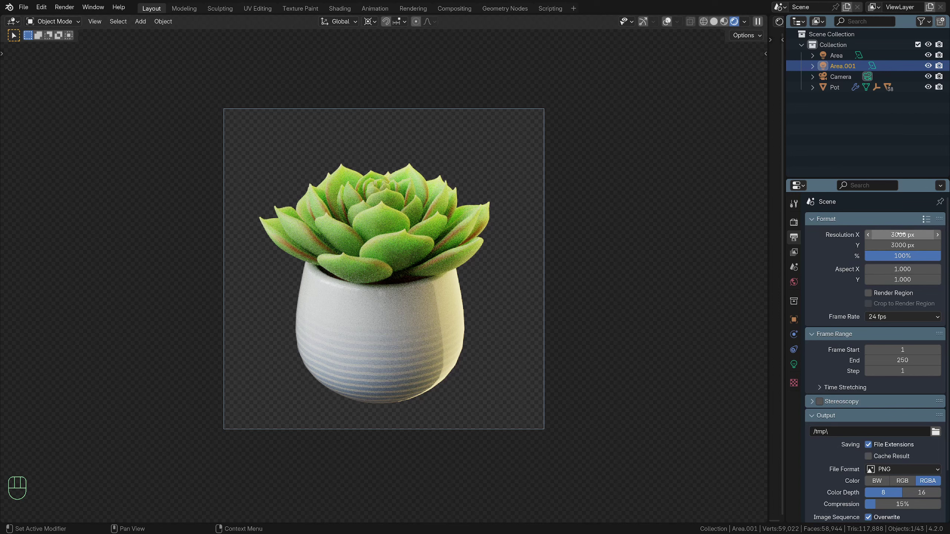
drag(900, 235, 900, 246)
text(2000)
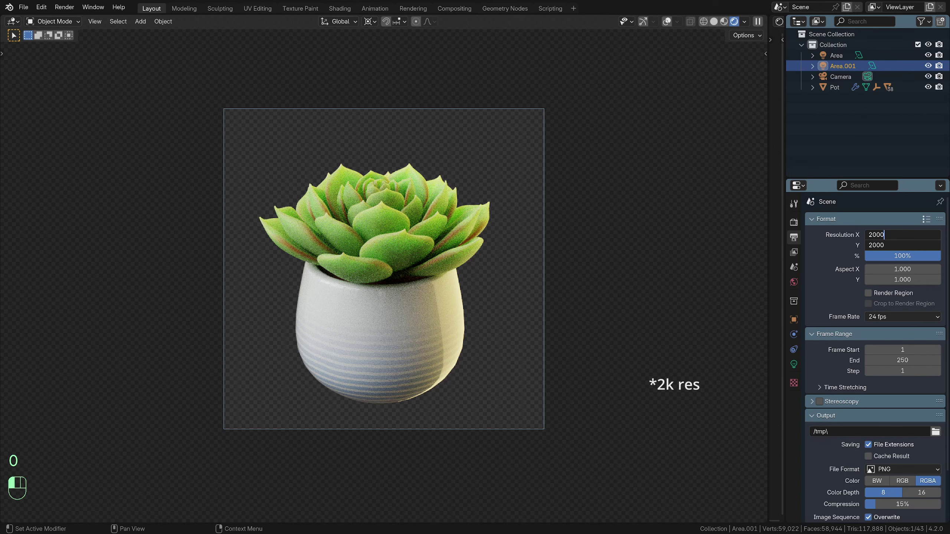
key(Return)
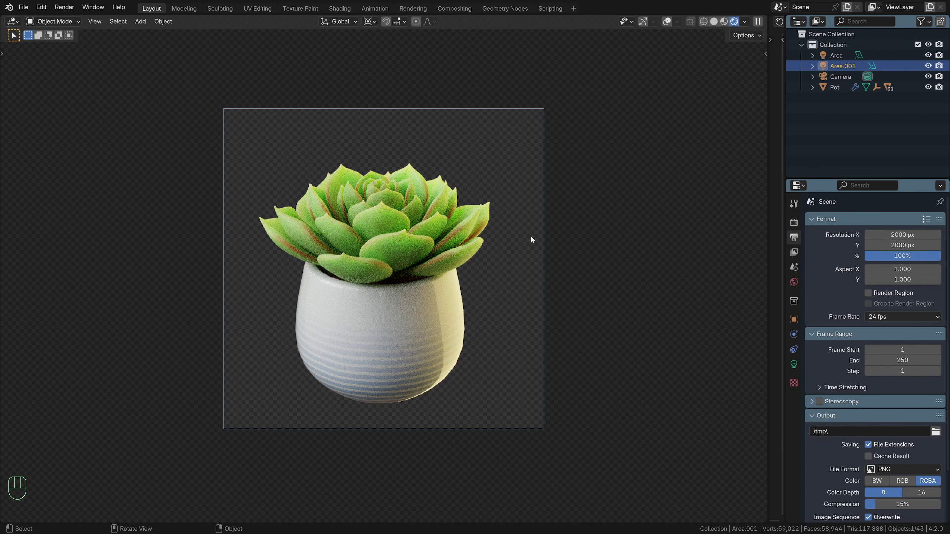
Switch the viewport to solid shading, then render the scene through the camera and open the image file commands for the result
click(715, 22)
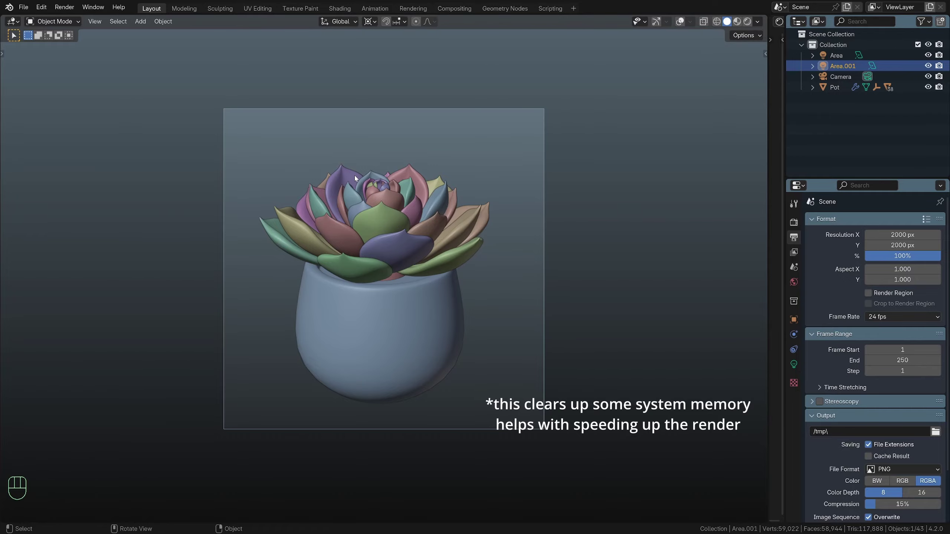
key(F12)
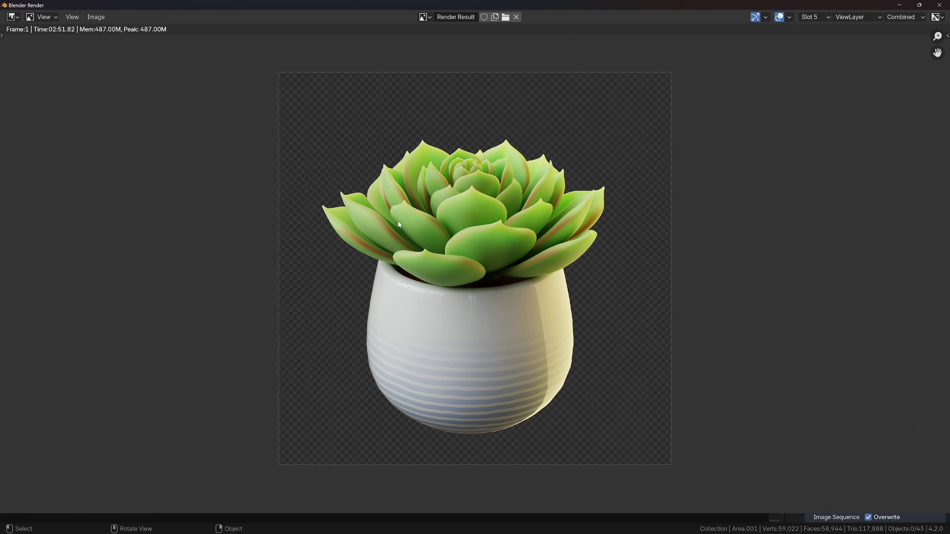
click(96, 16)
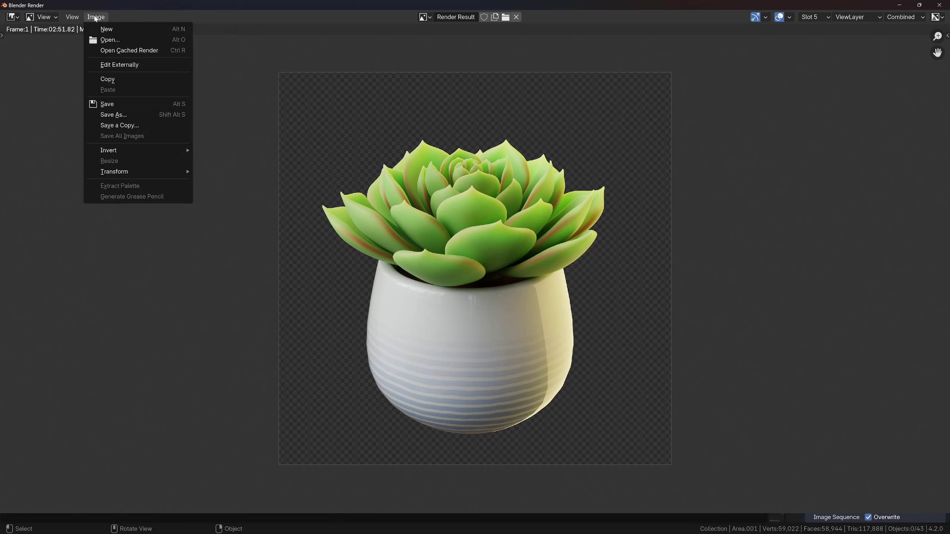